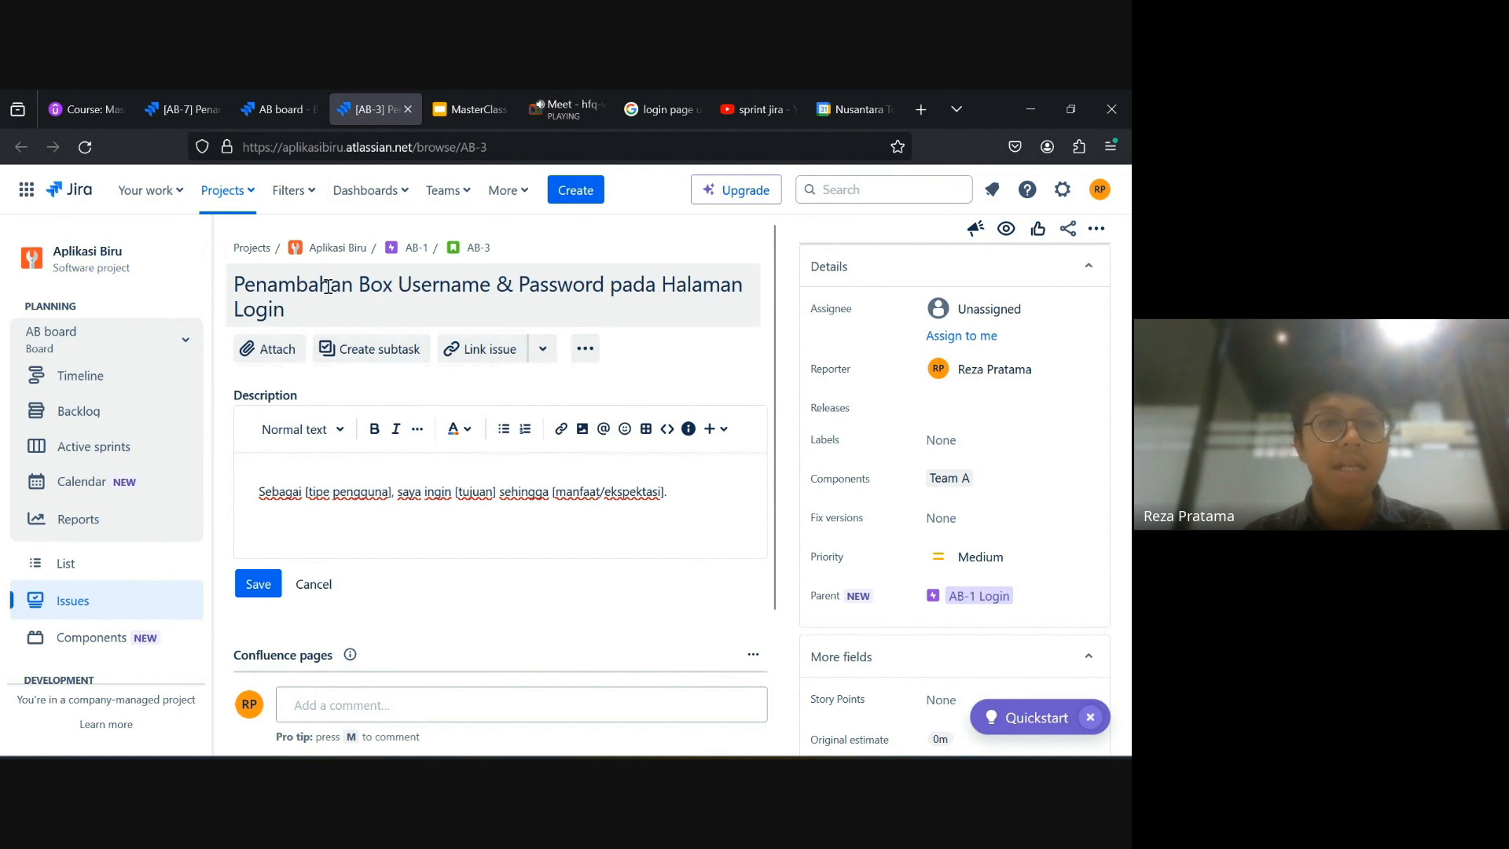
left_click(276, 96)
scroll(393, 625, "down", 3)
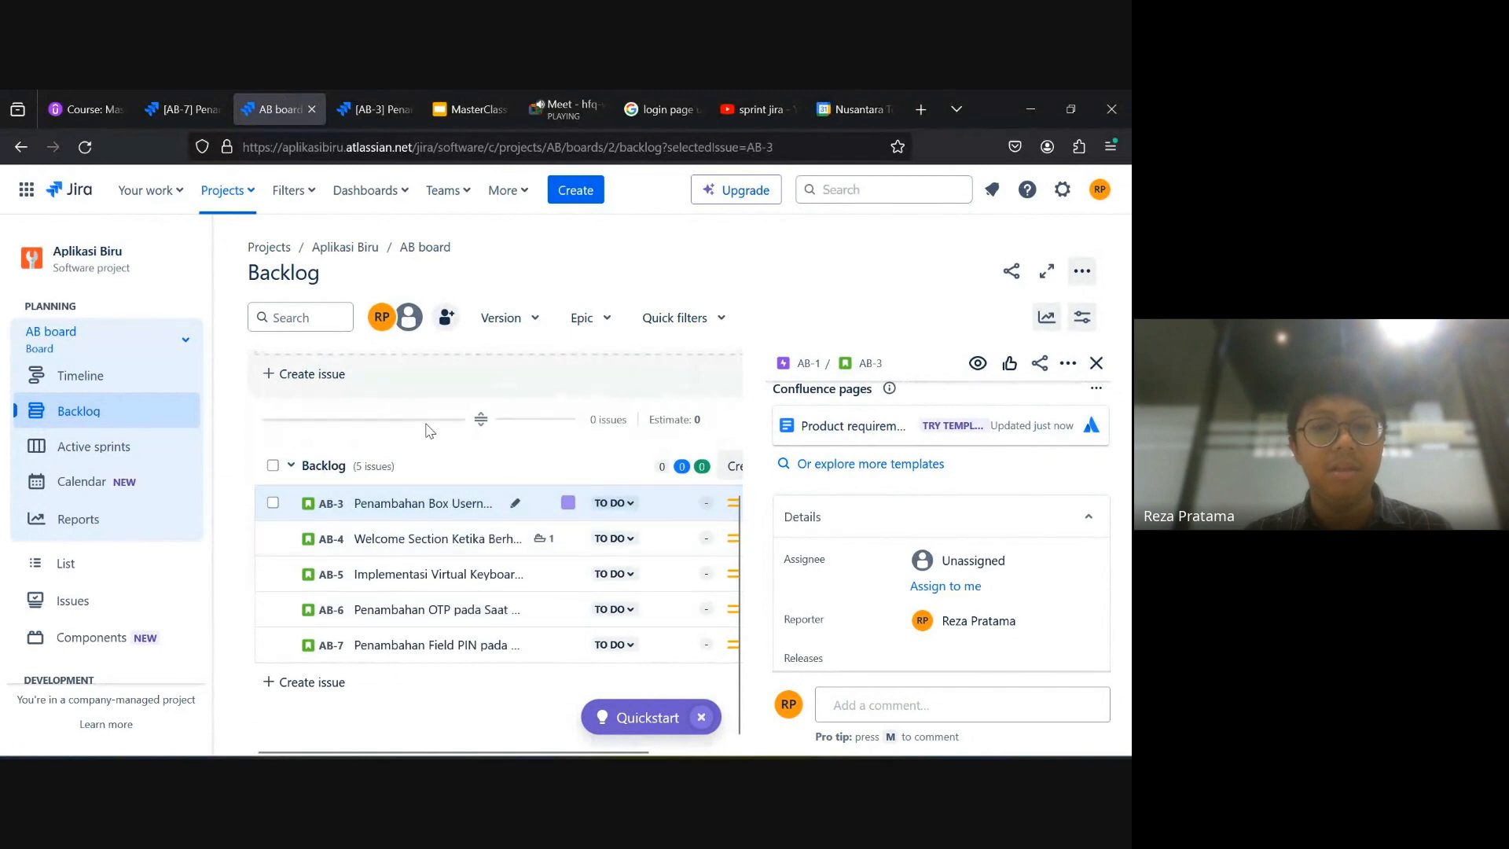
left_click(382, 96)
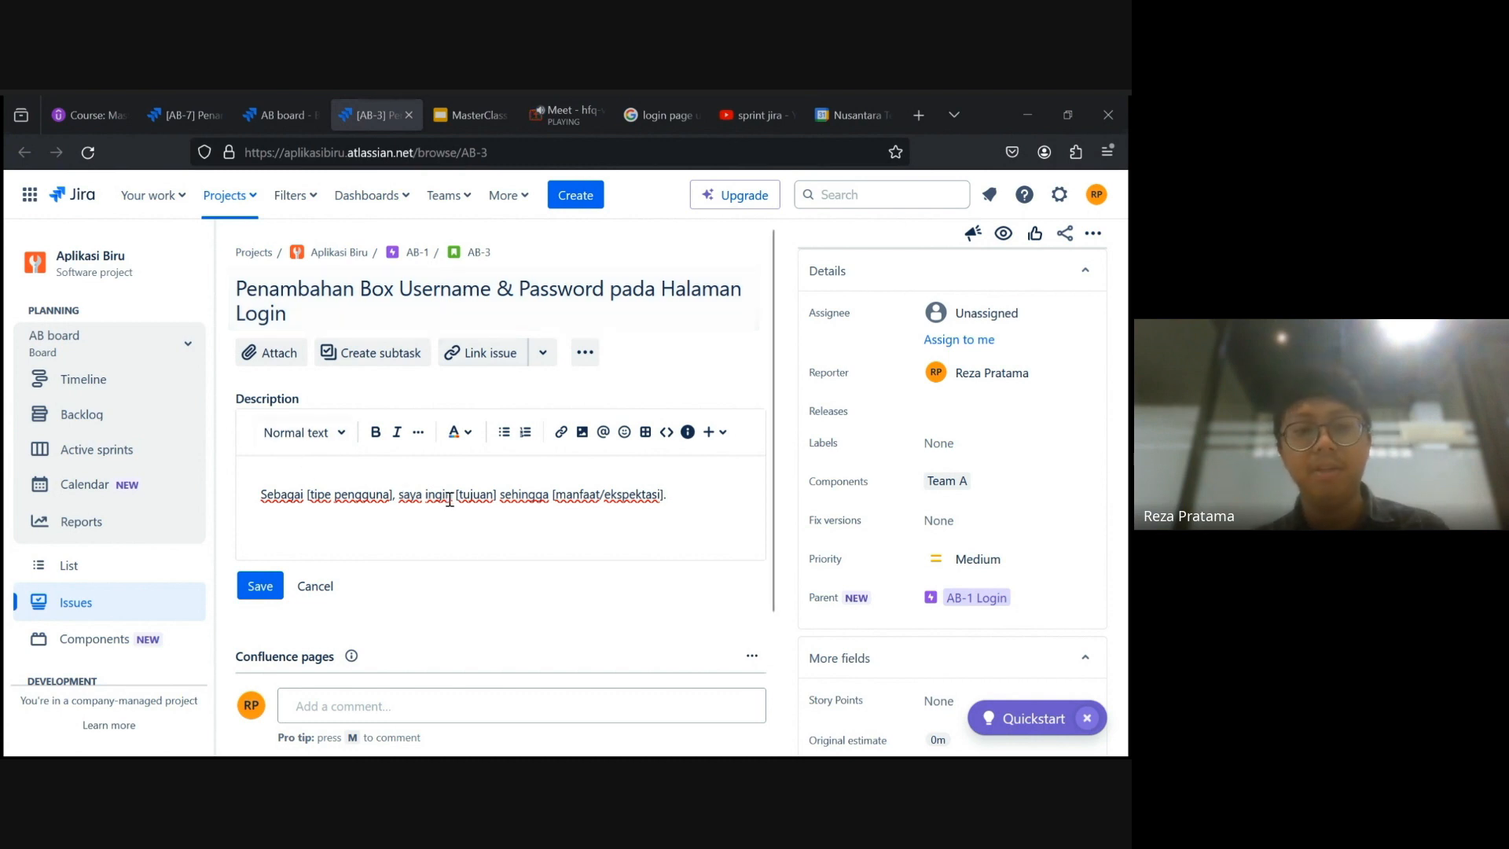
left_click(687, 494)
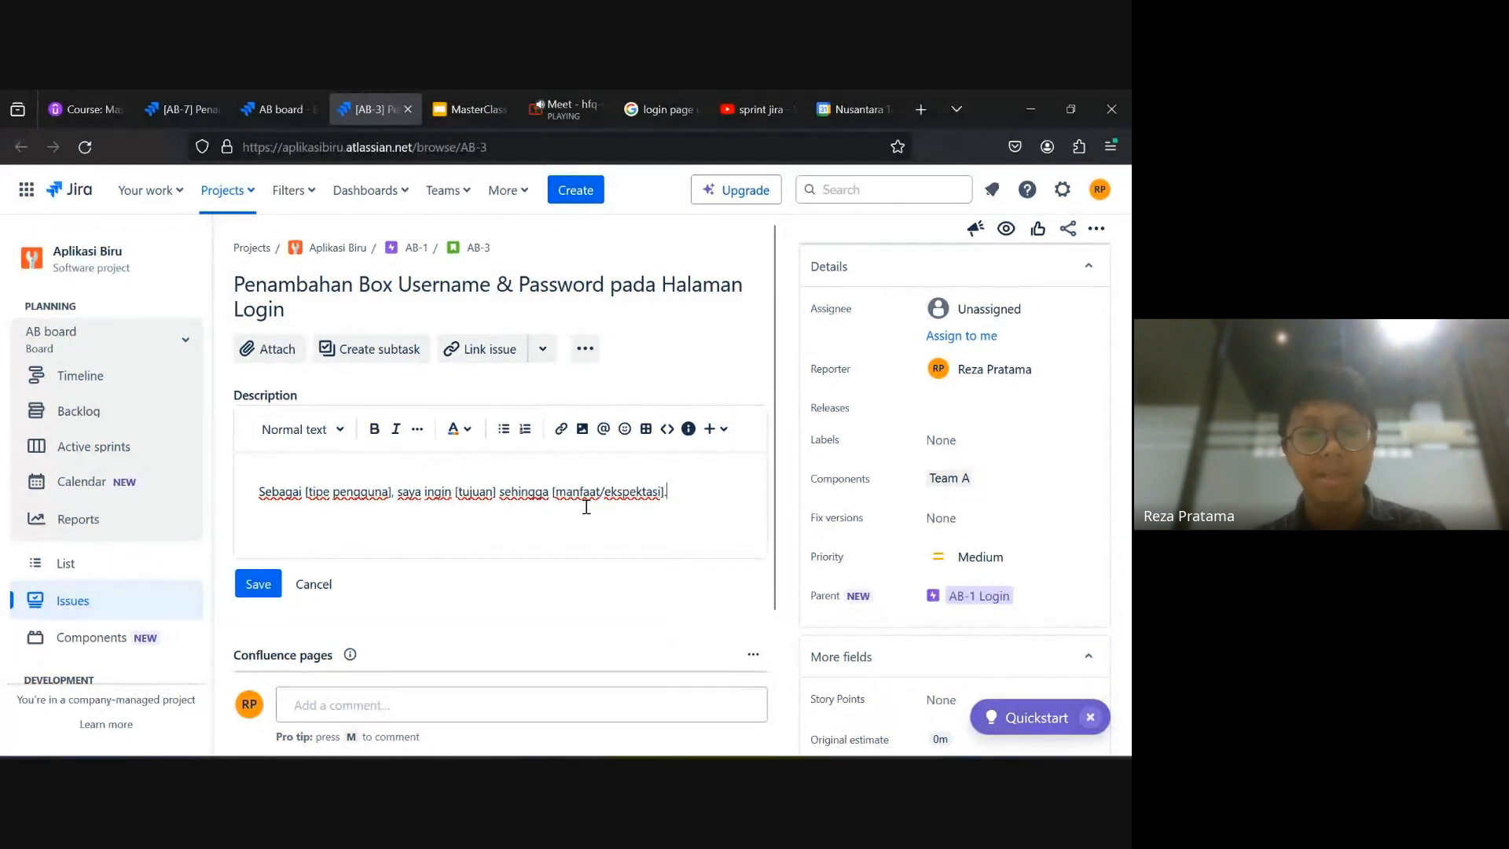
scroll(587, 506, "down", 2)
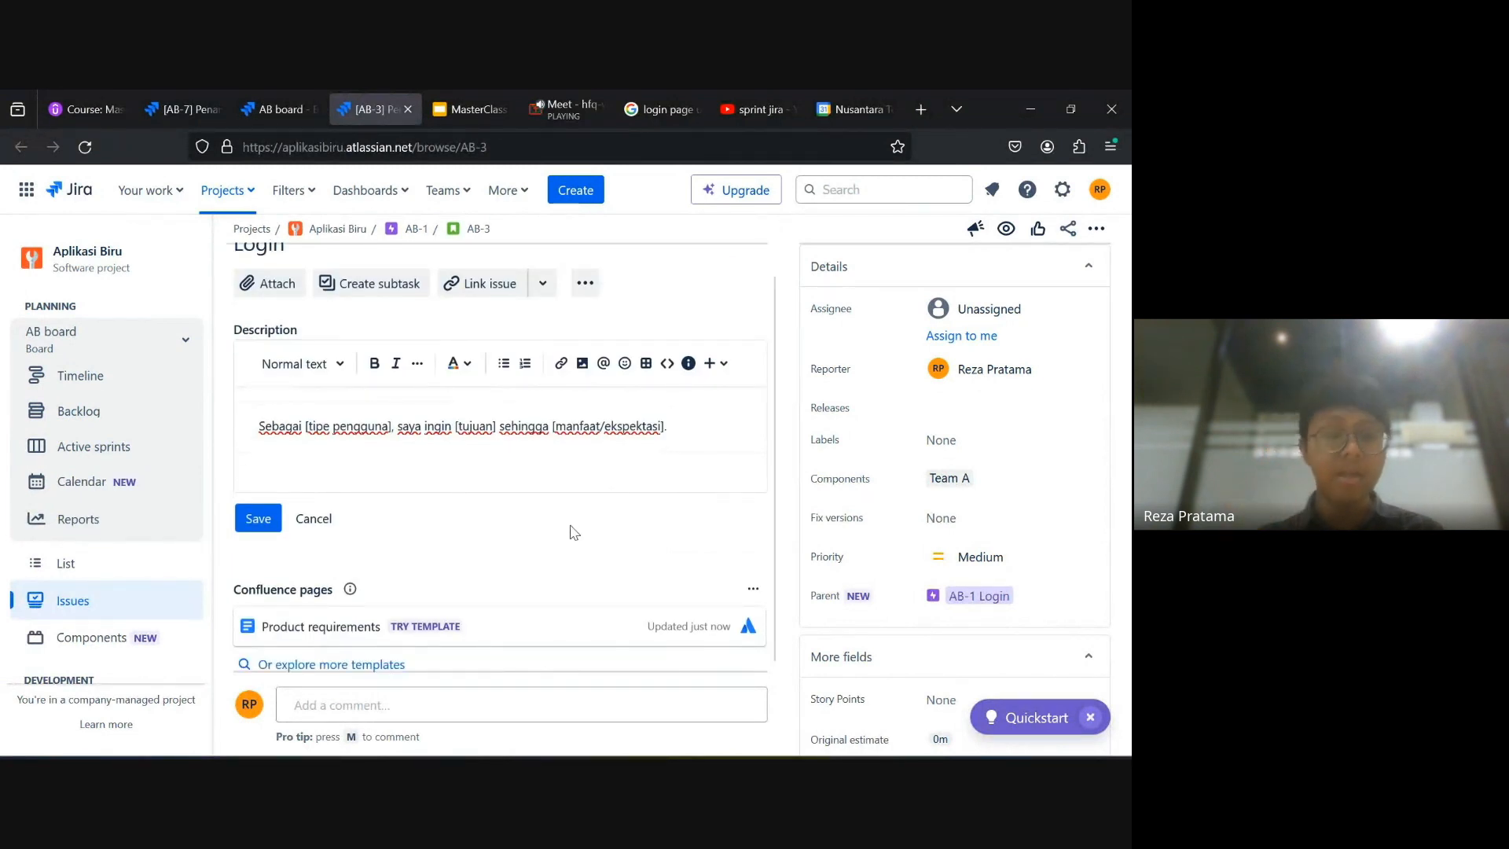
scroll(369, 490, "up", 2)
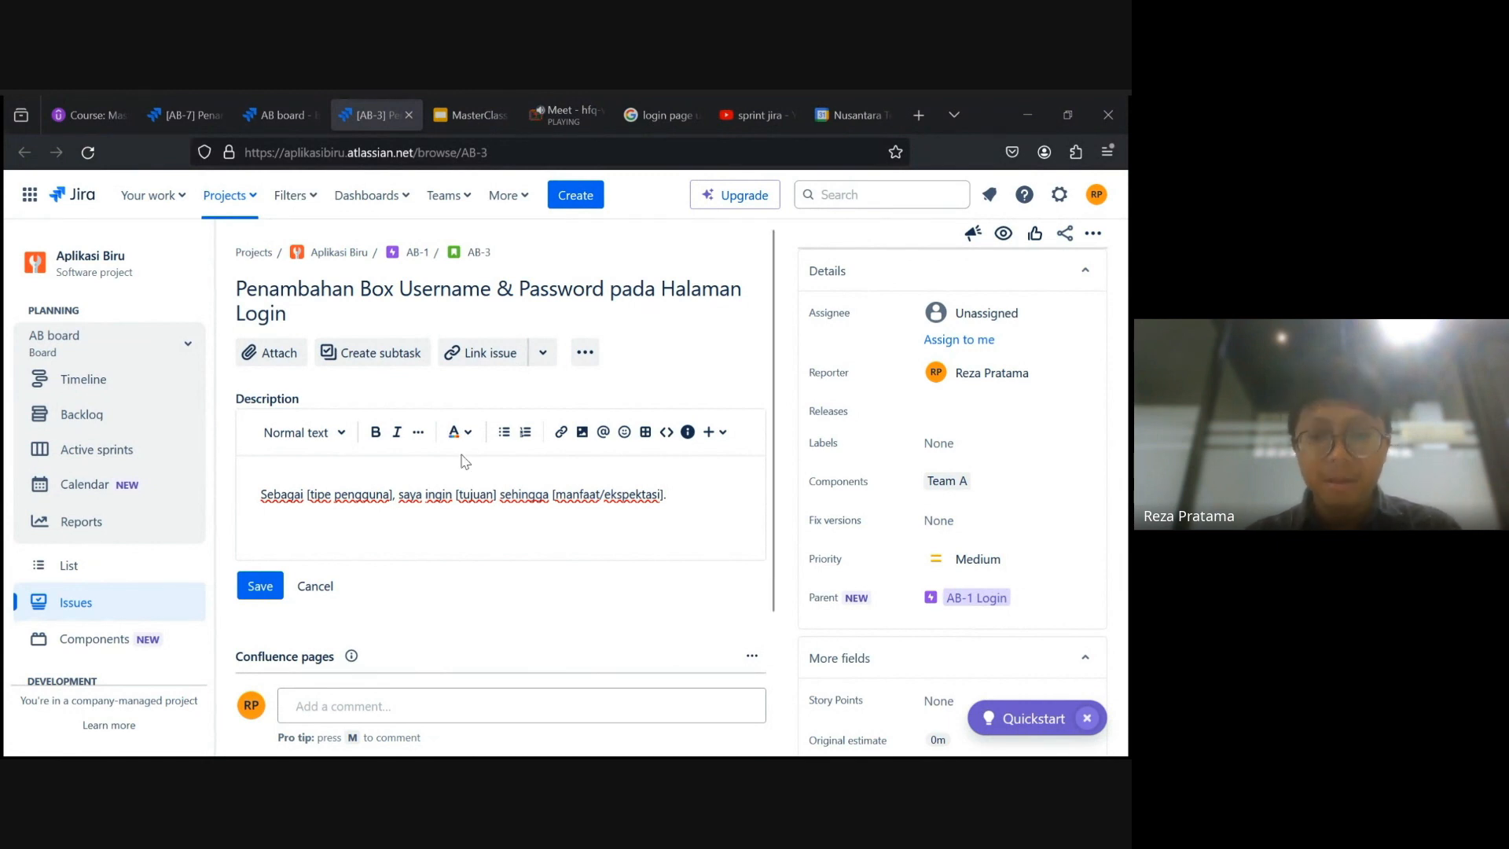
Add a 'Template:' line above the user-story sentence with no blank line between them.
left_click(673, 500)
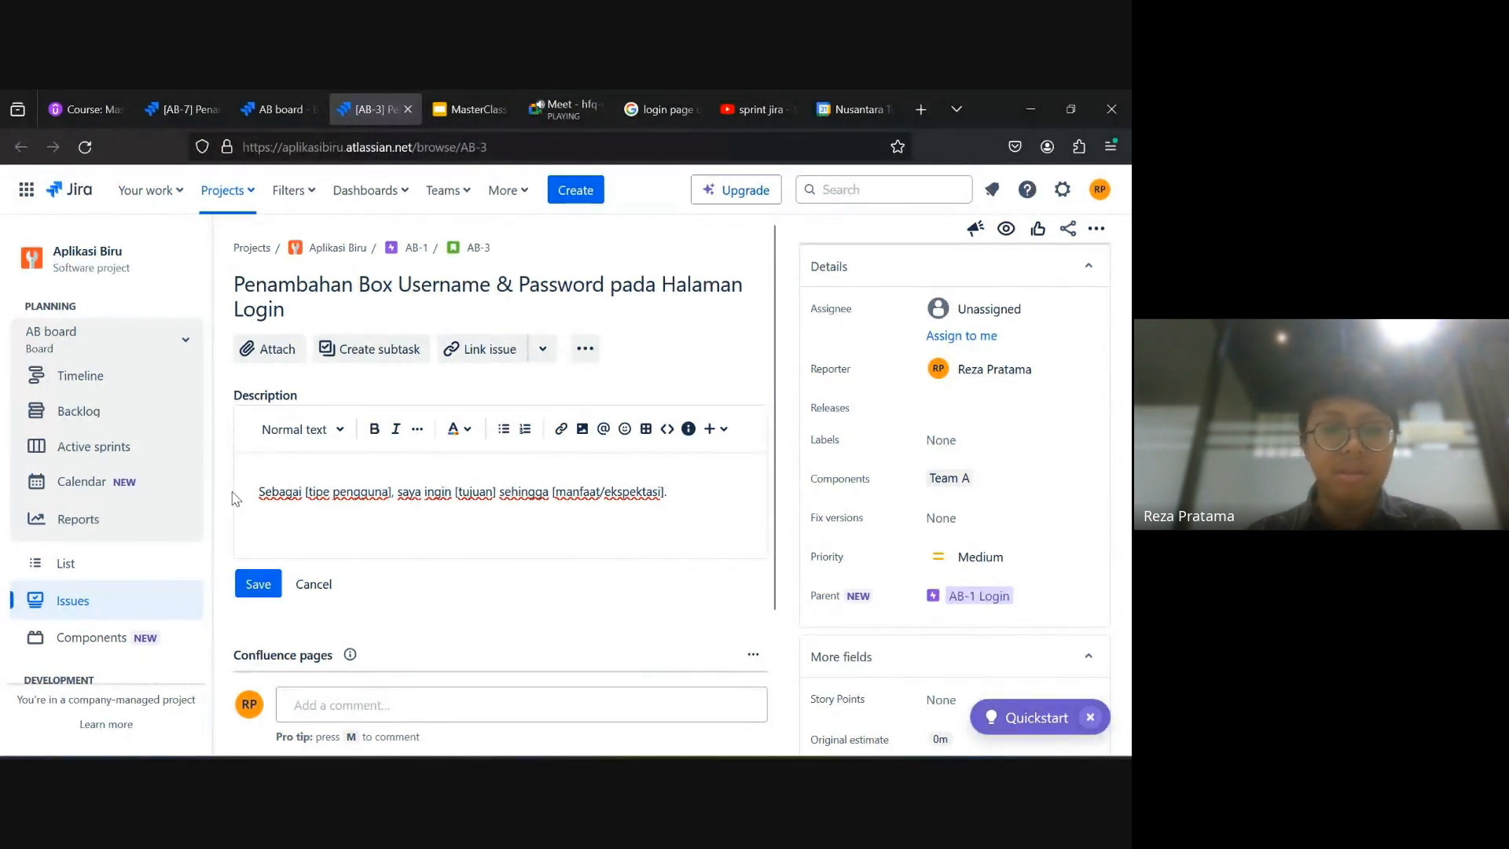
left_click(260, 492)
key("Return")
key("Return")
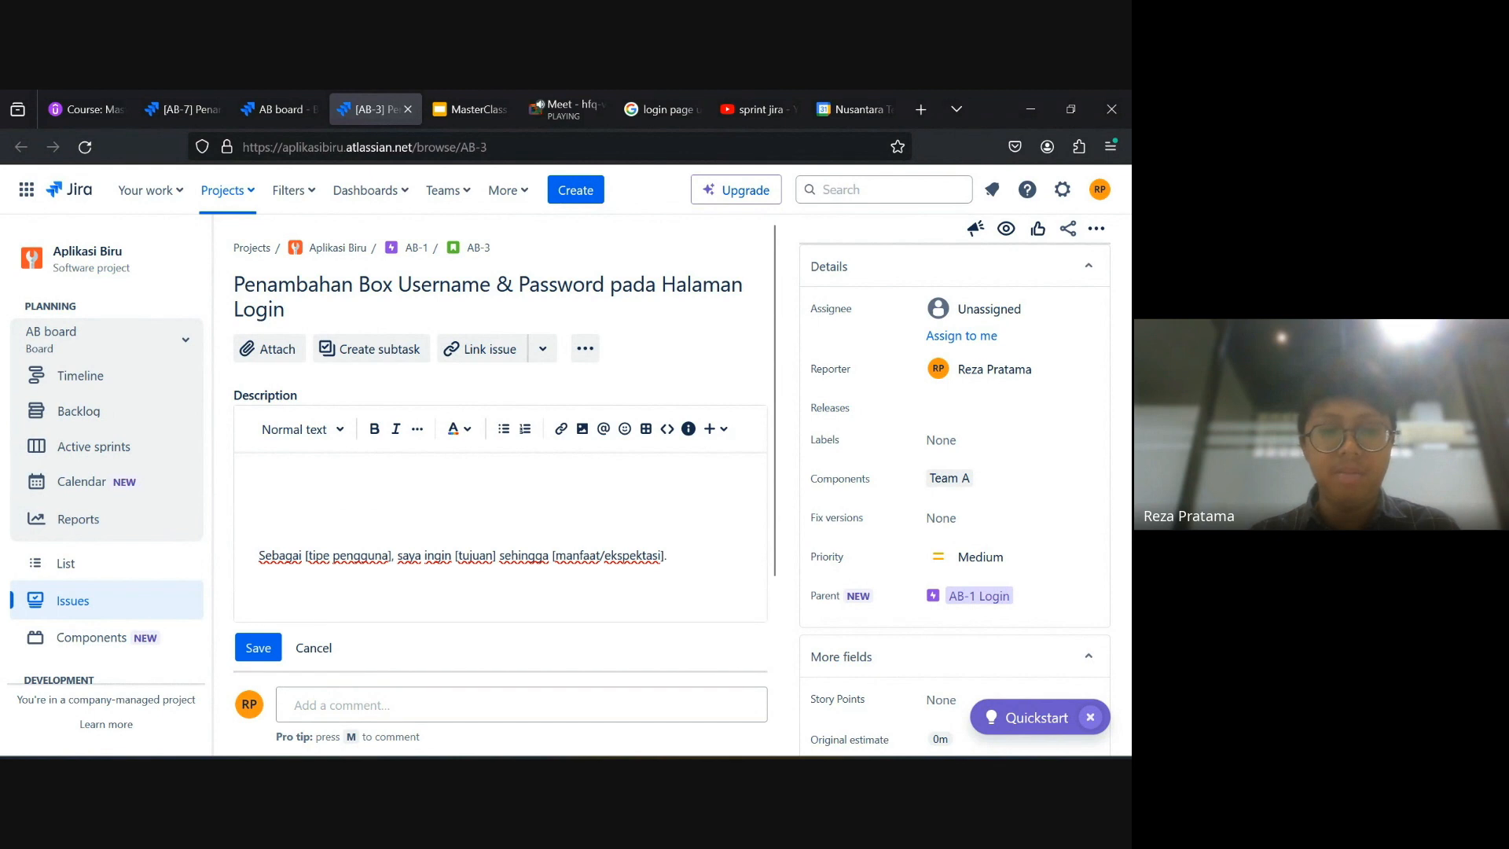
type("Template:")
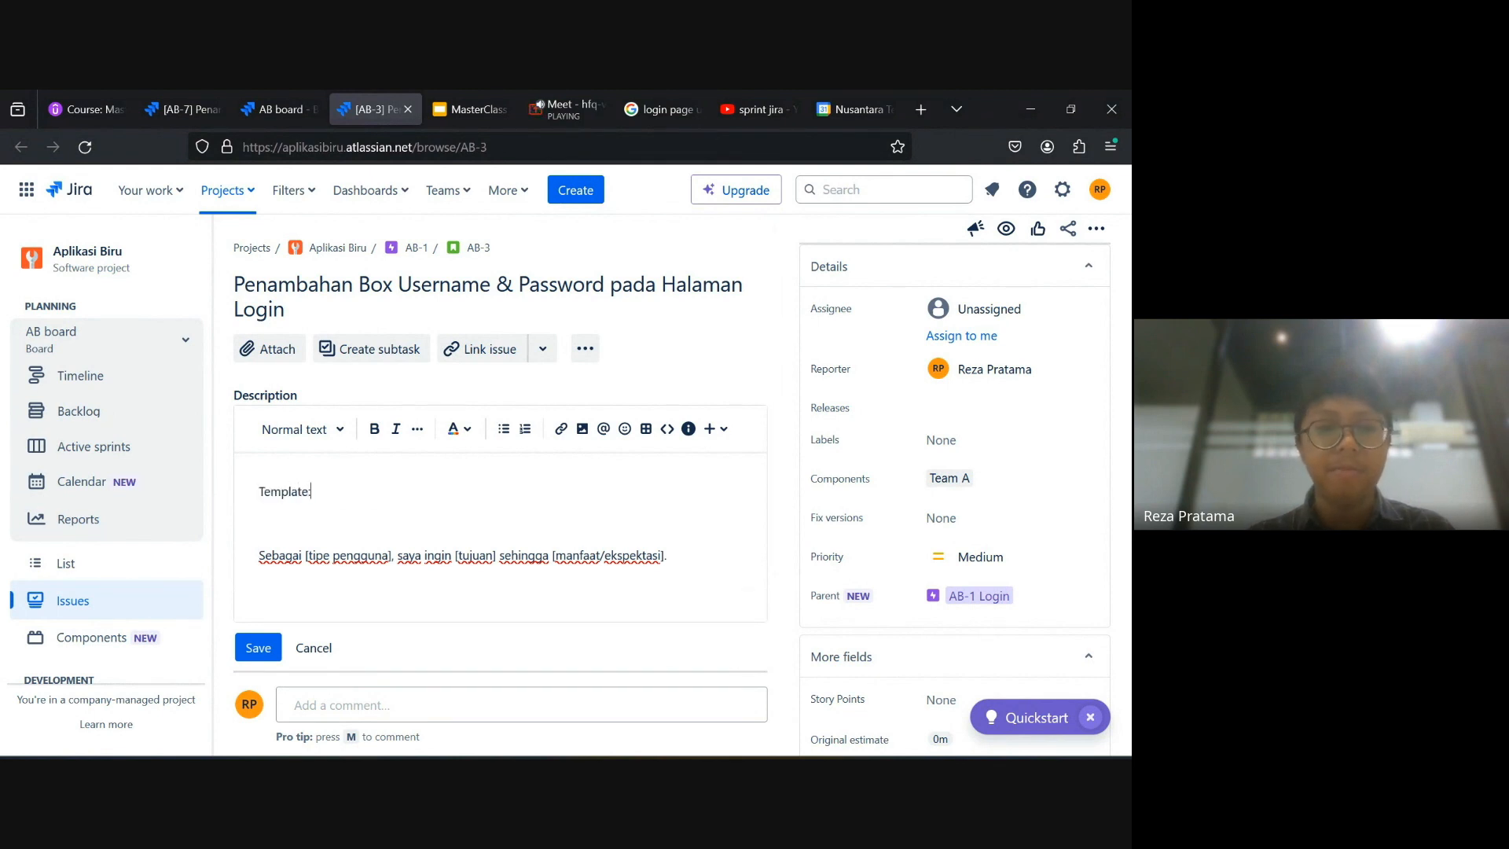
left_click(261, 556)
key("BackSpace")
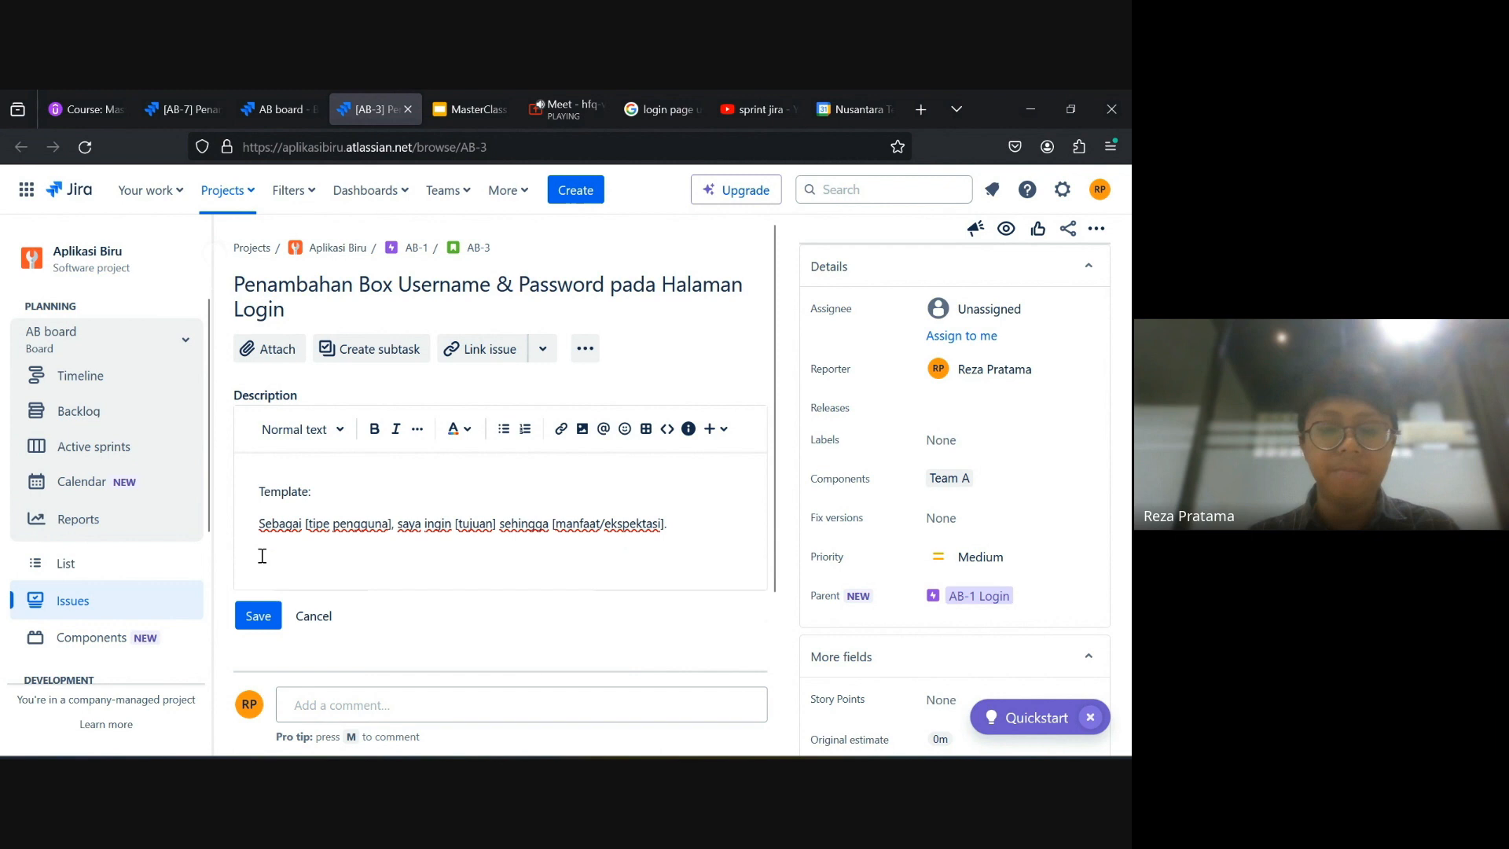
Add a 'Contoh:' heading below the template sentence, followed by an empty line.
left_click(690, 524)
key("Return")
key("Return")
type("Contoh:")
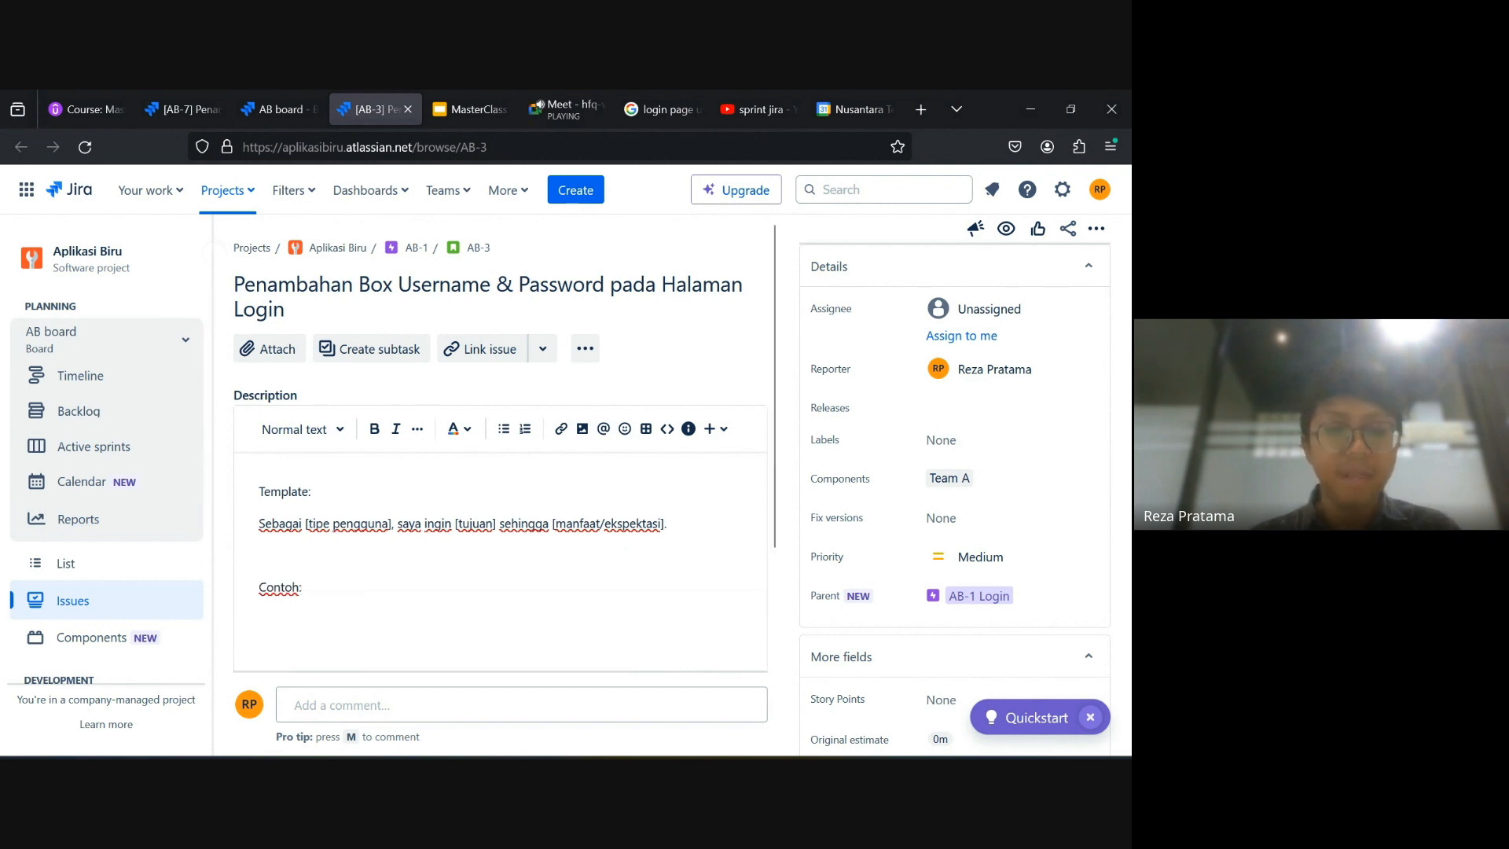
key("Return")
scroll(522, 495, "down", 2)
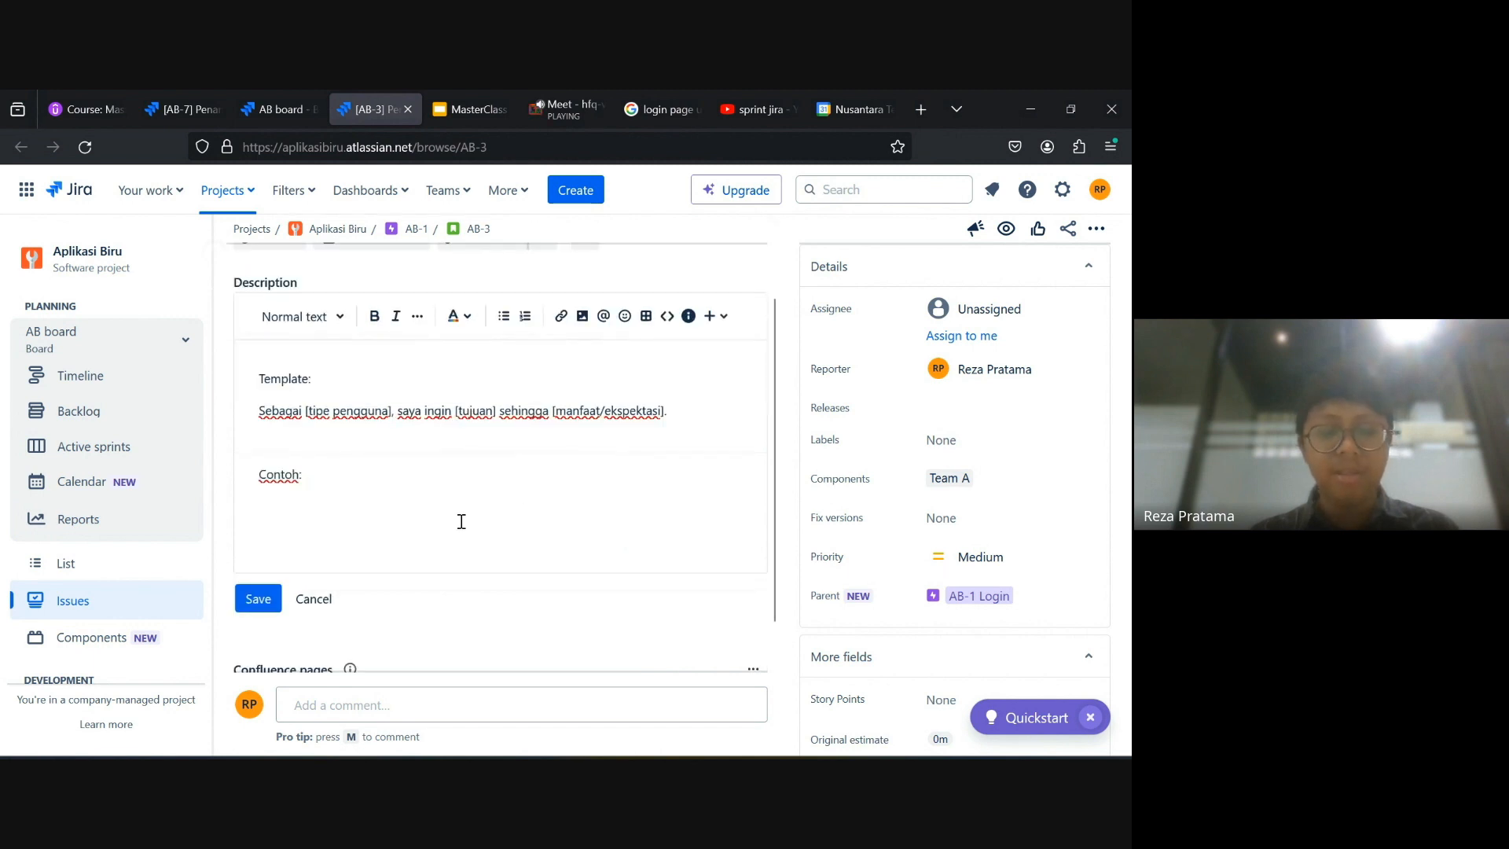
scroll(462, 521, "up", 2)
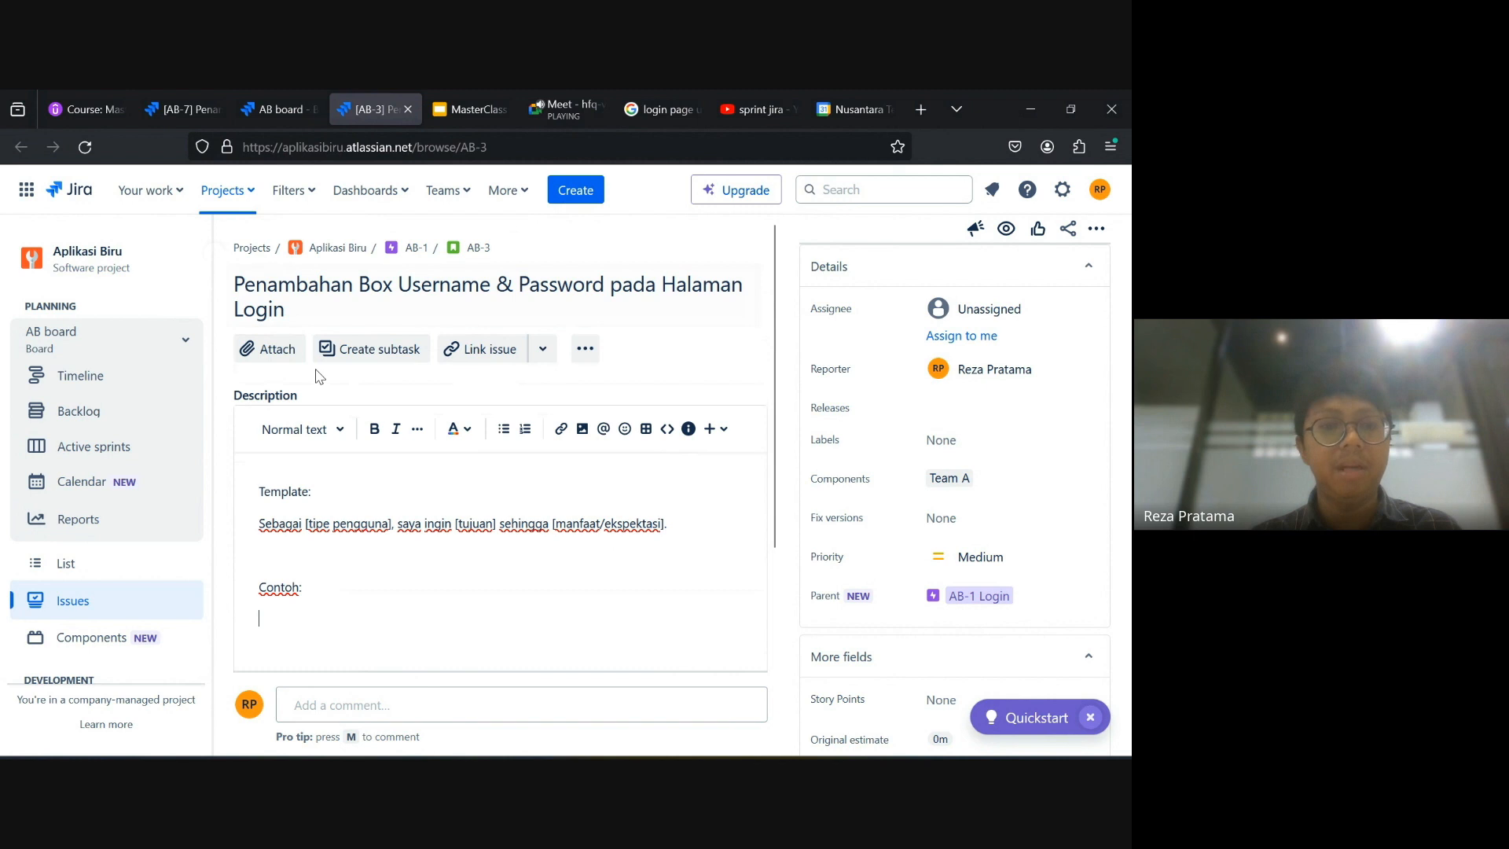
scroll(391, 597, "down", 1)
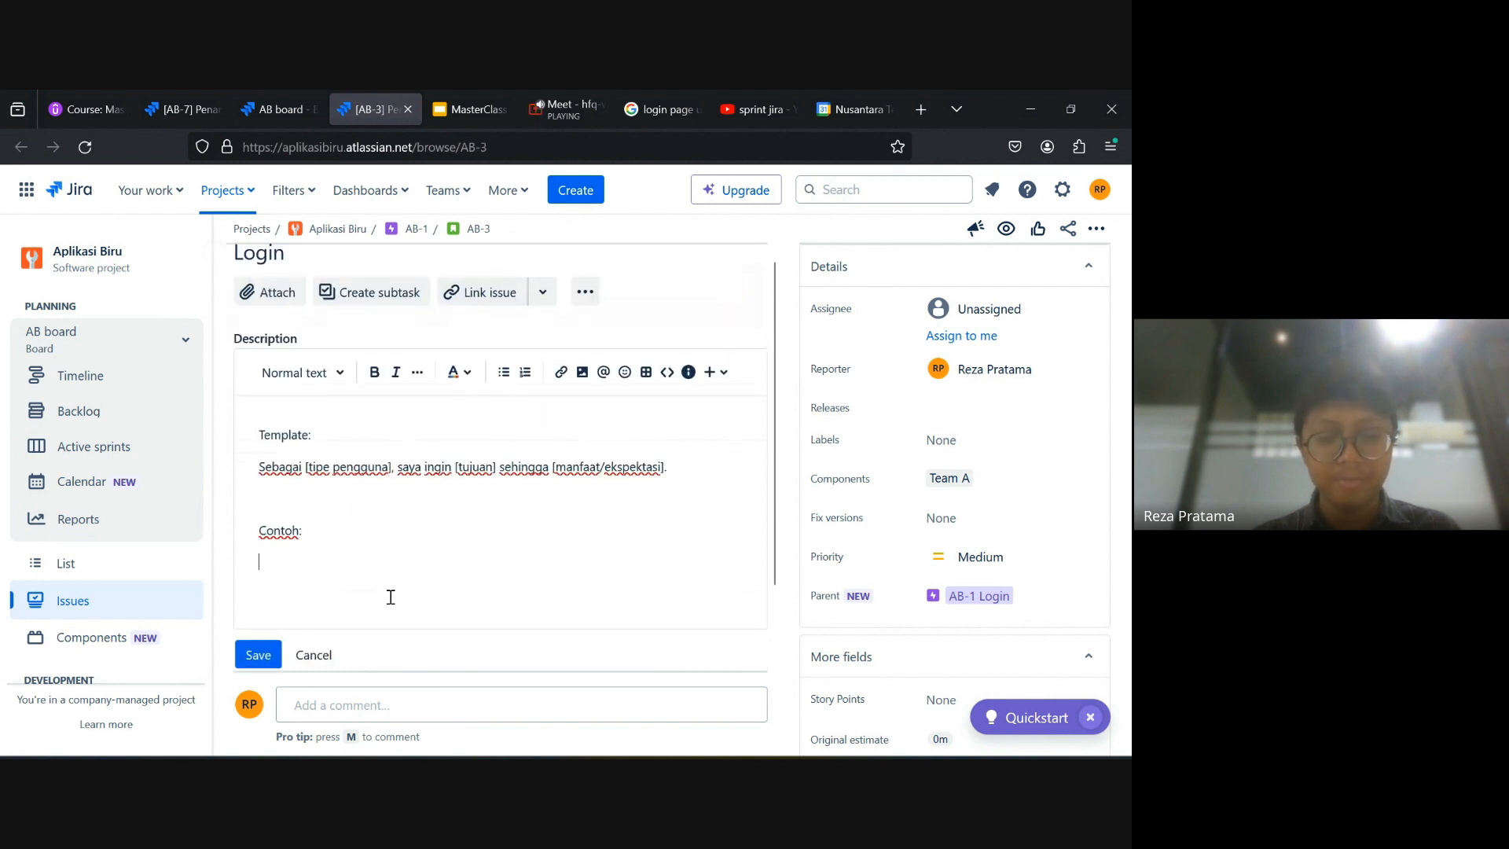
Under Contoh, write 'Sebagai user yang sudah terdaftar, saya ingin berhasil login … ke menu utama aplikasi.'.
type("Sebagai")
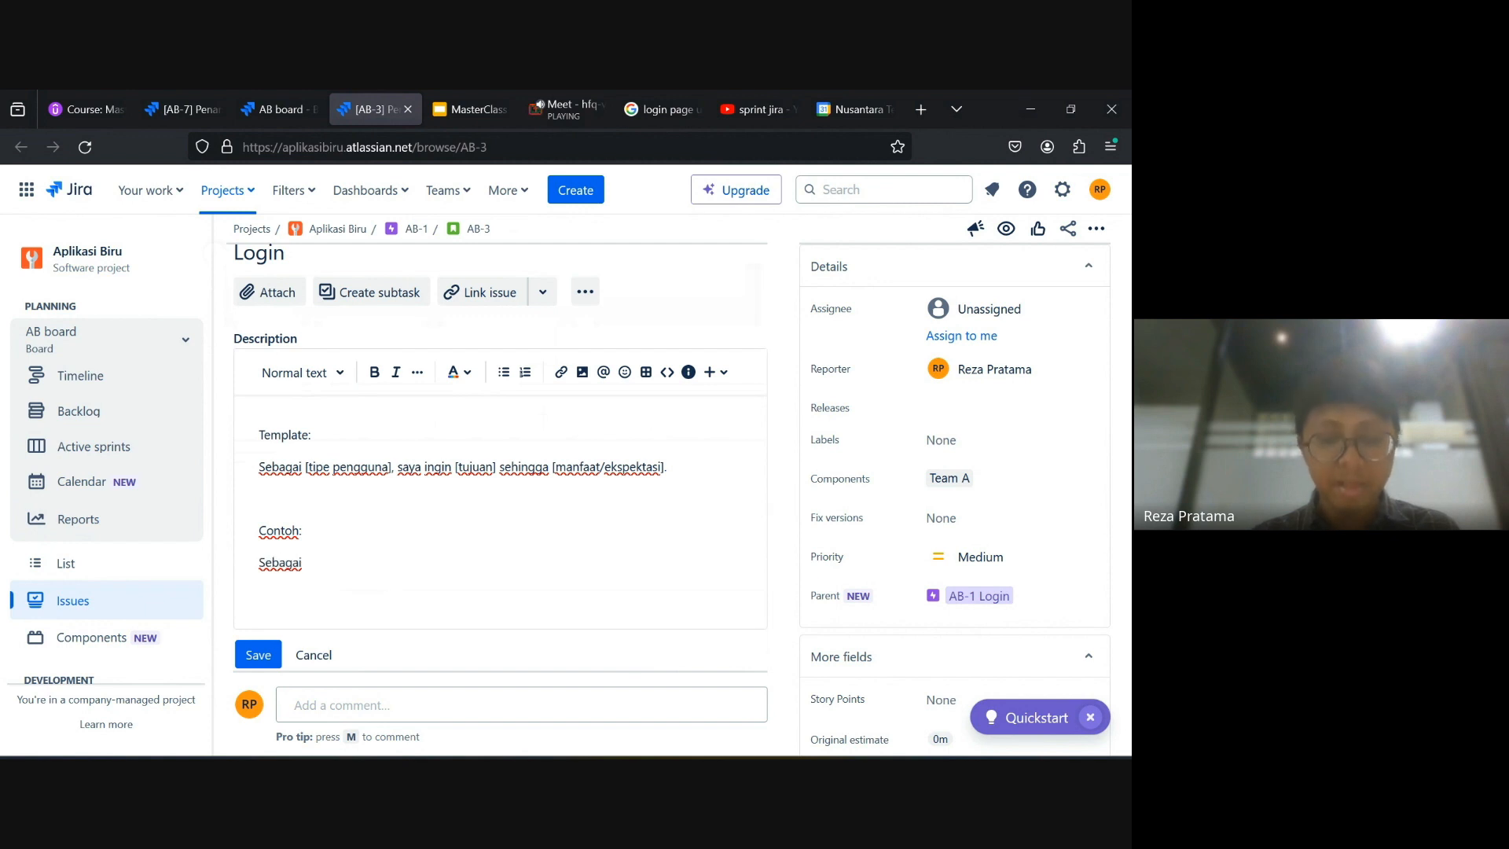
type(" us")
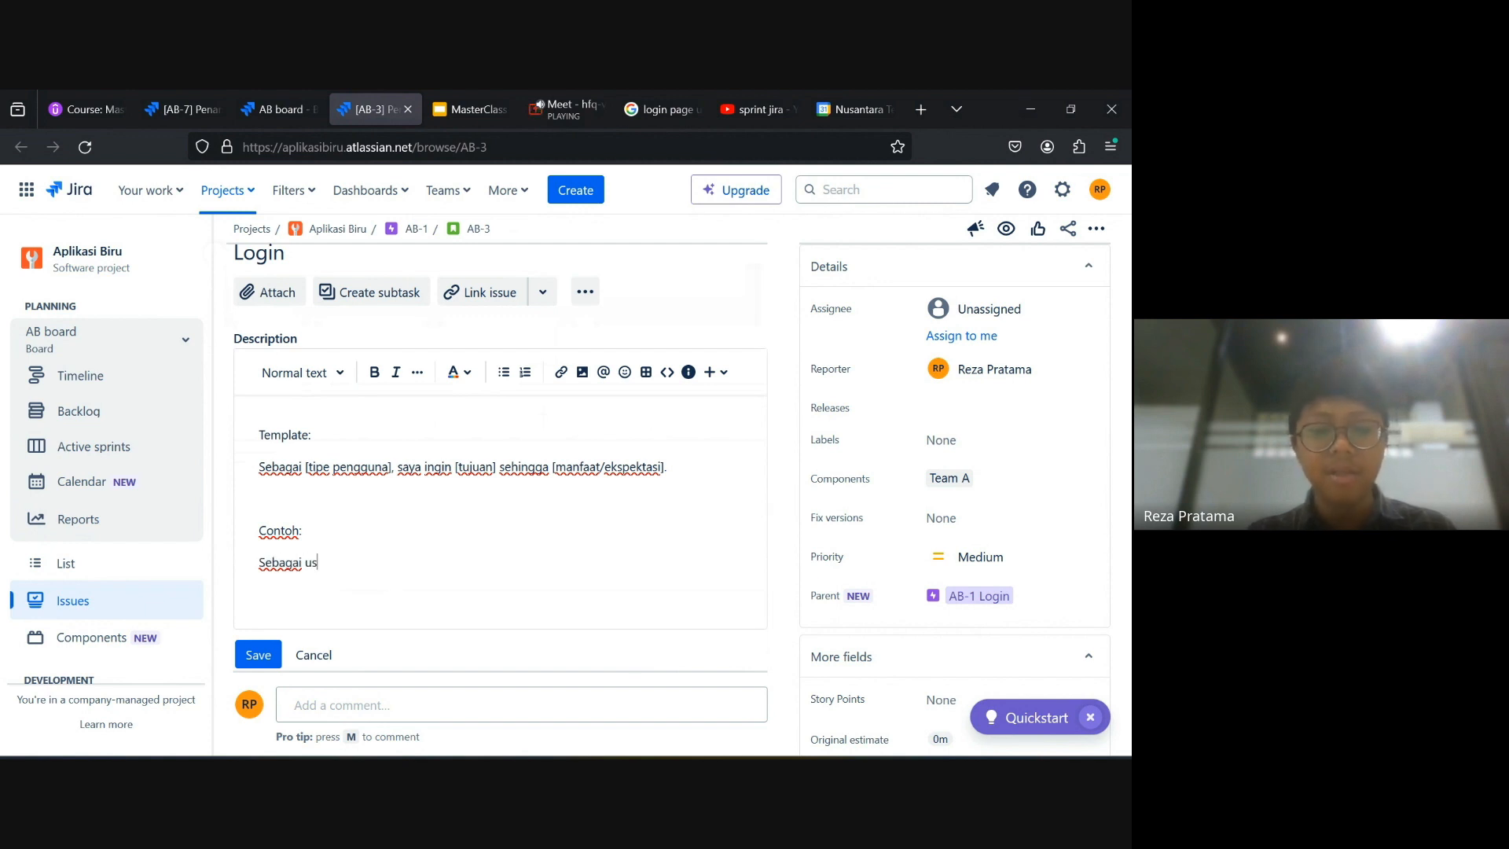
type("er yang su")
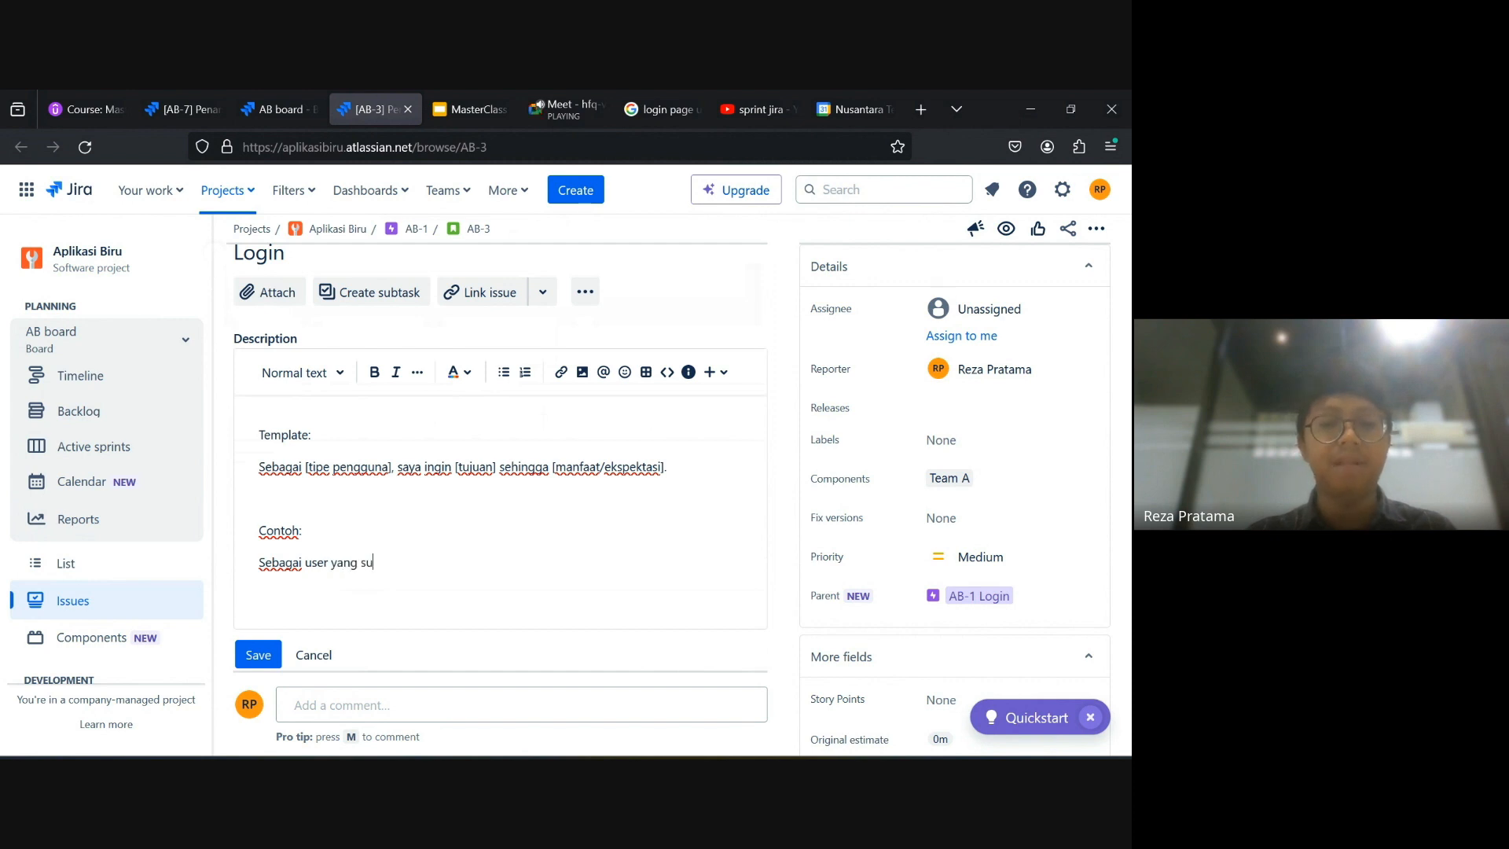
type("dah terdaftar,")
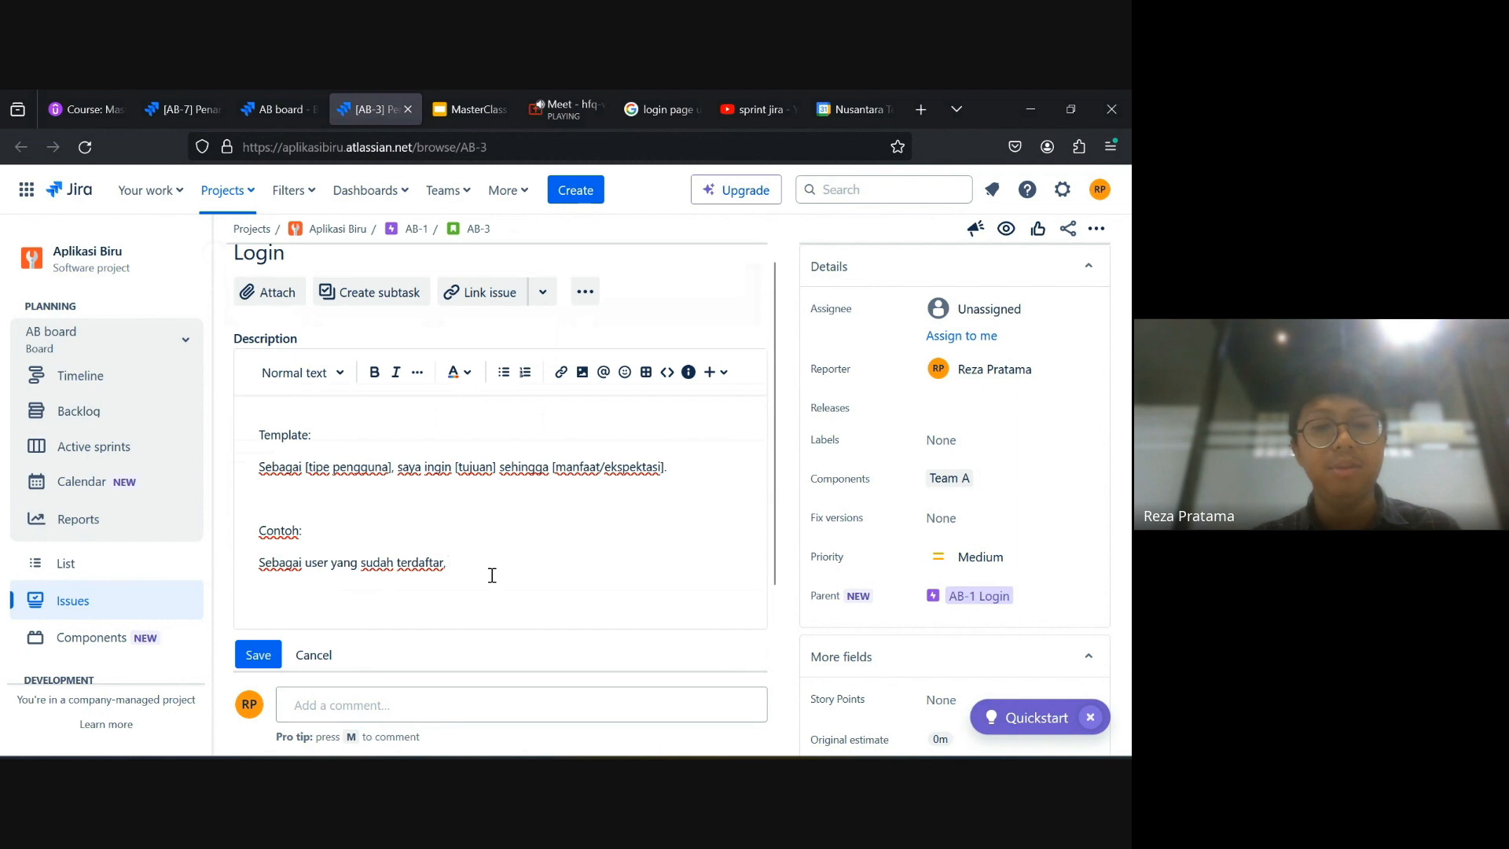
scroll(487, 573, "up", 1)
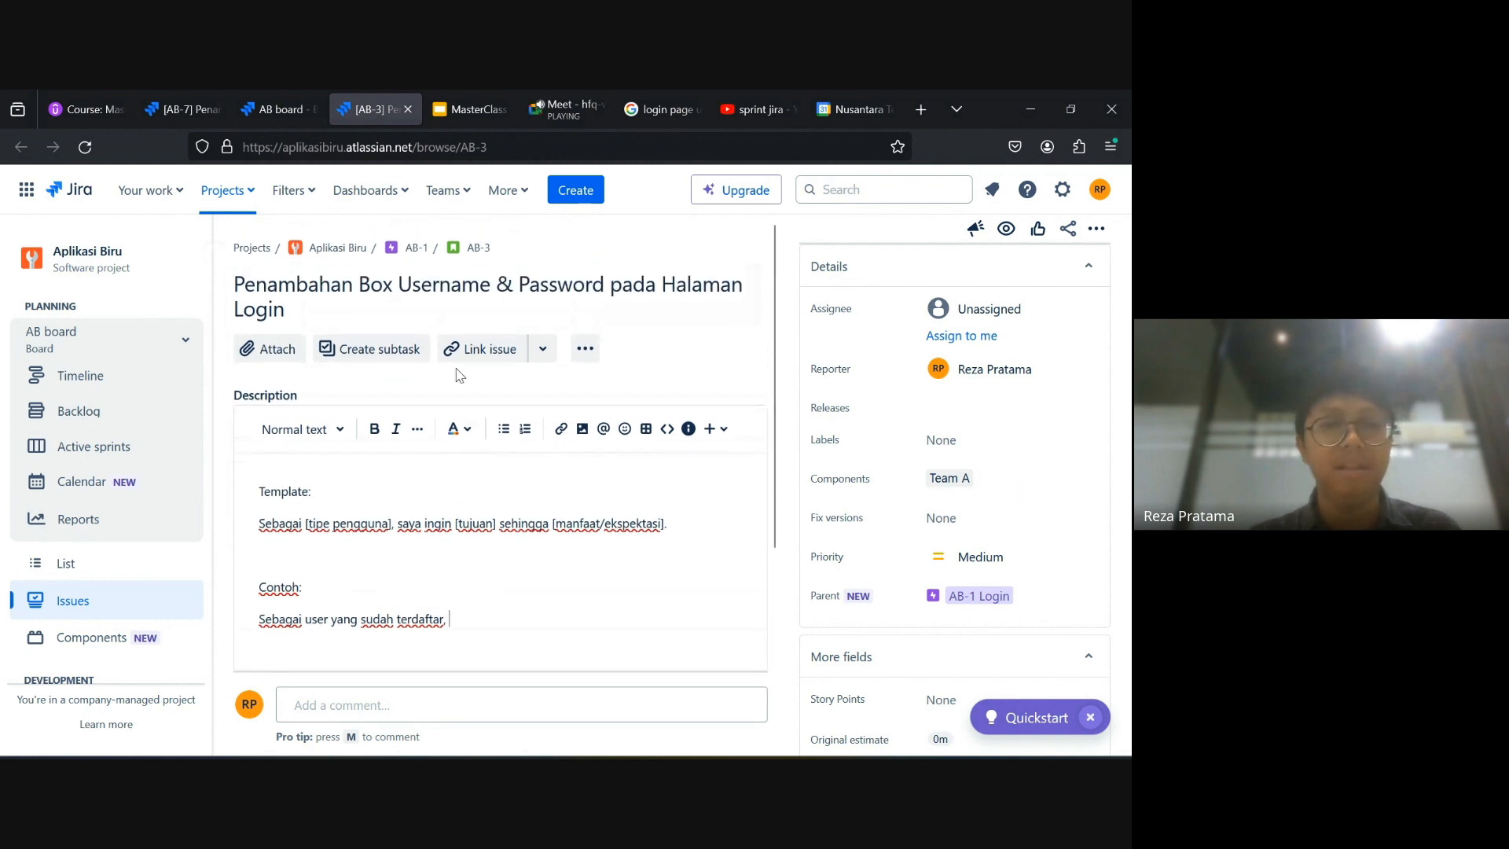
scroll(505, 579, "down", 1)
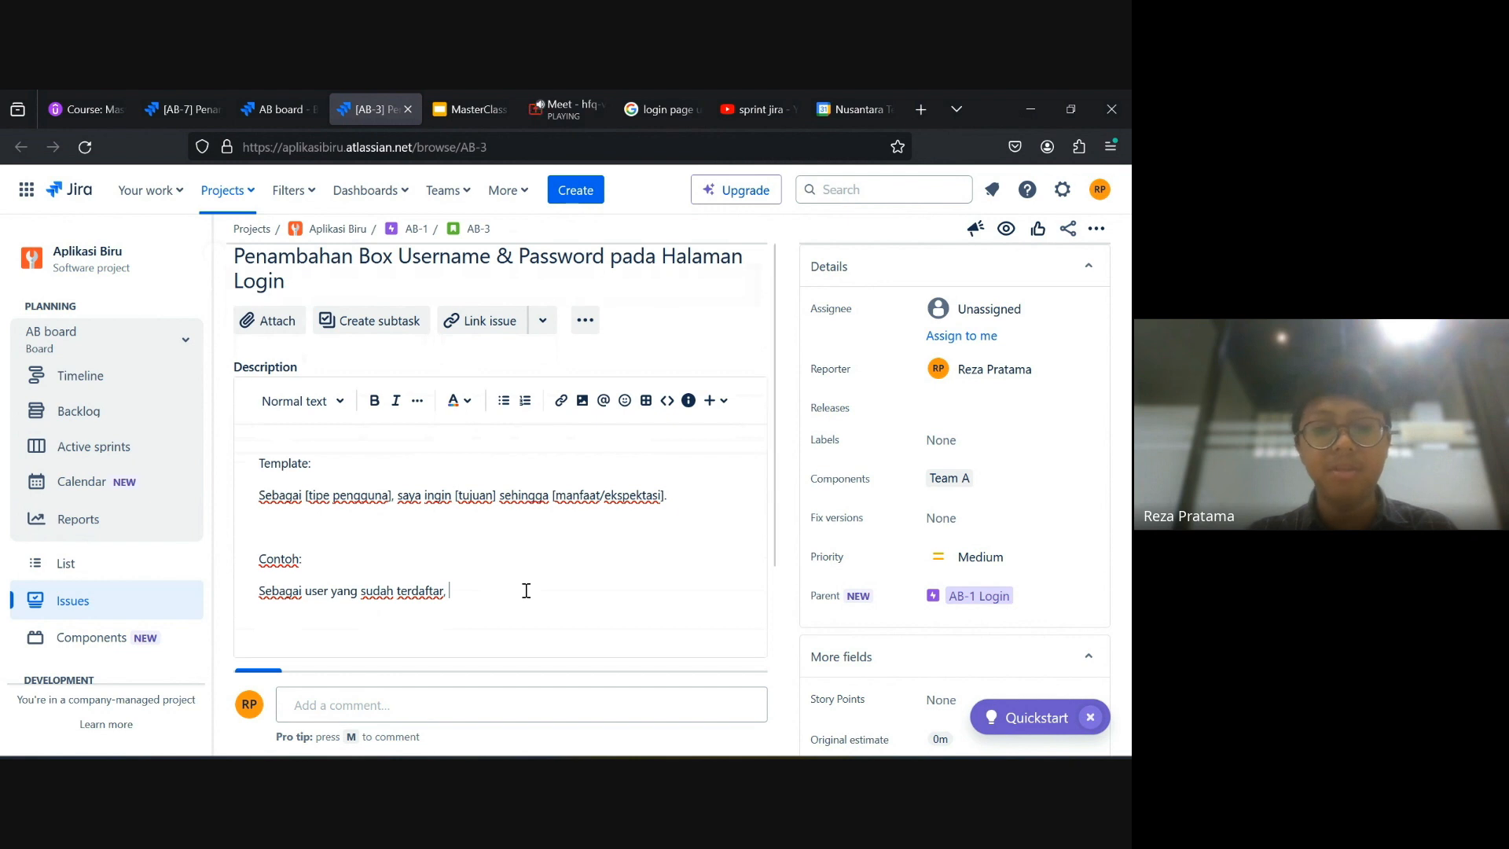
type("saya ingin")
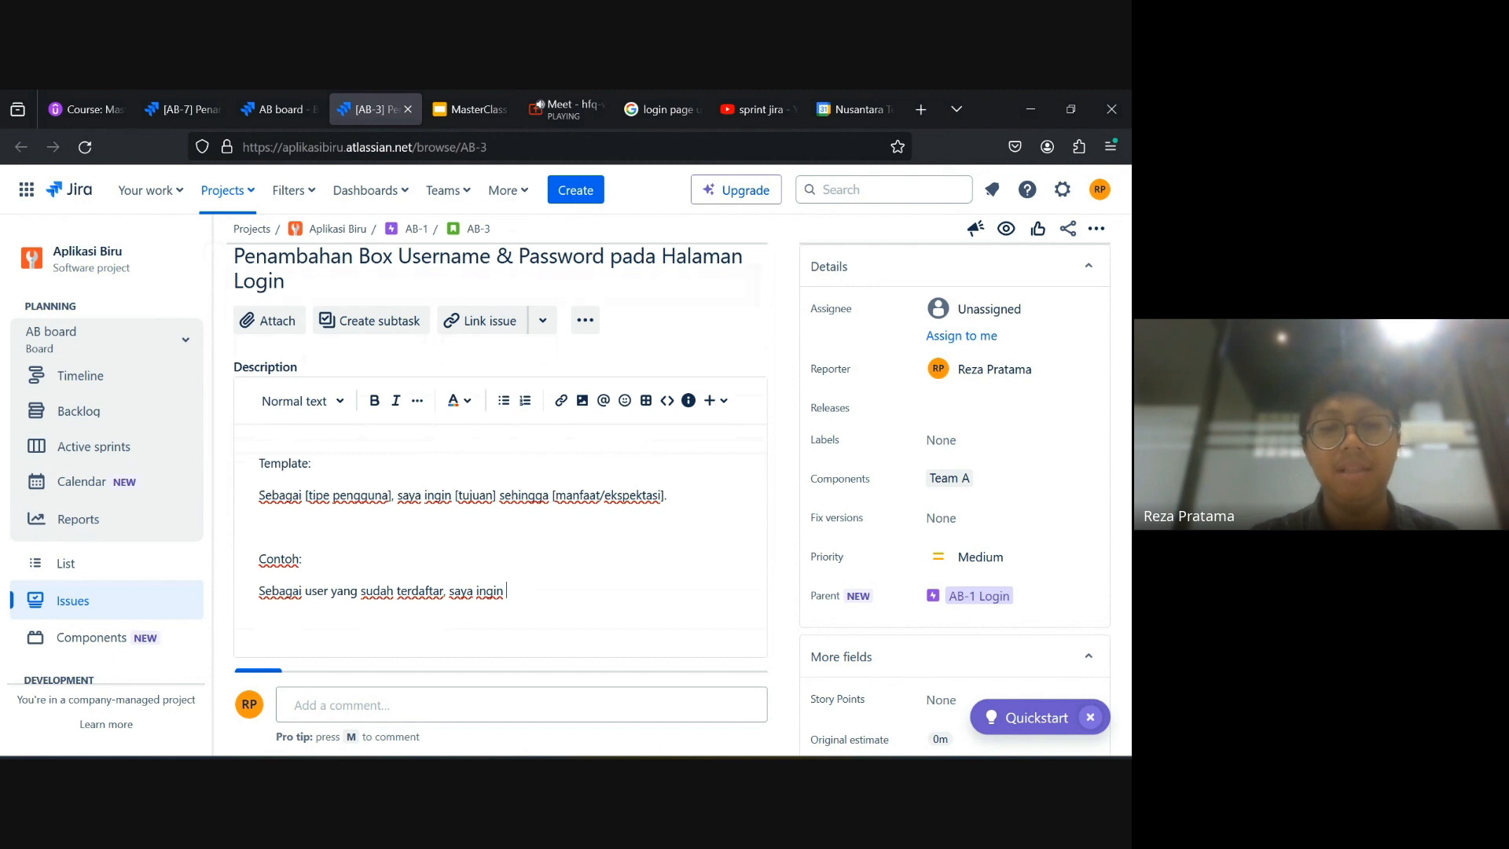
type("berhasil ")
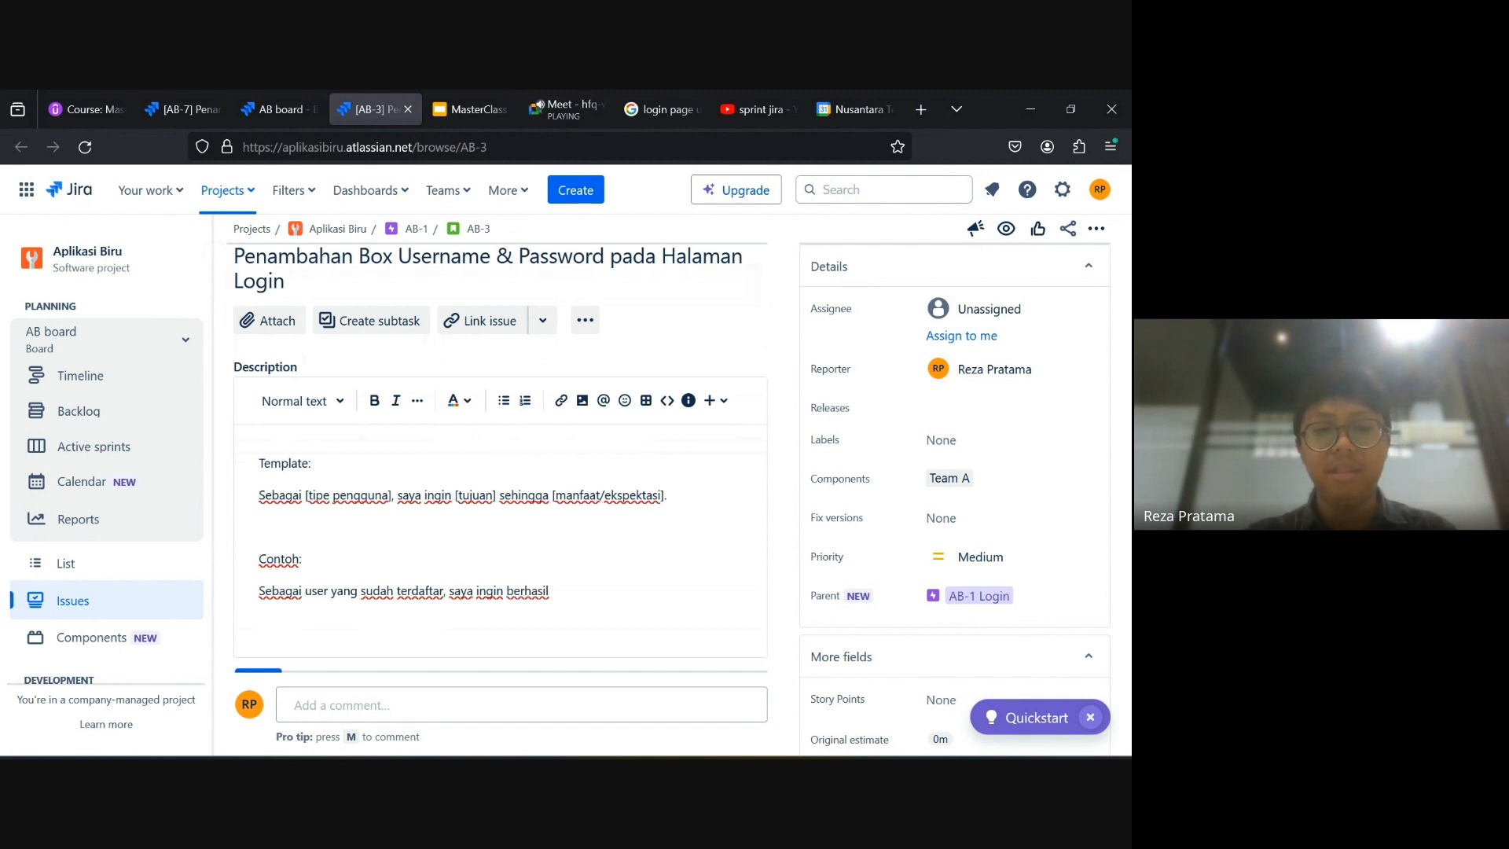
type("login")
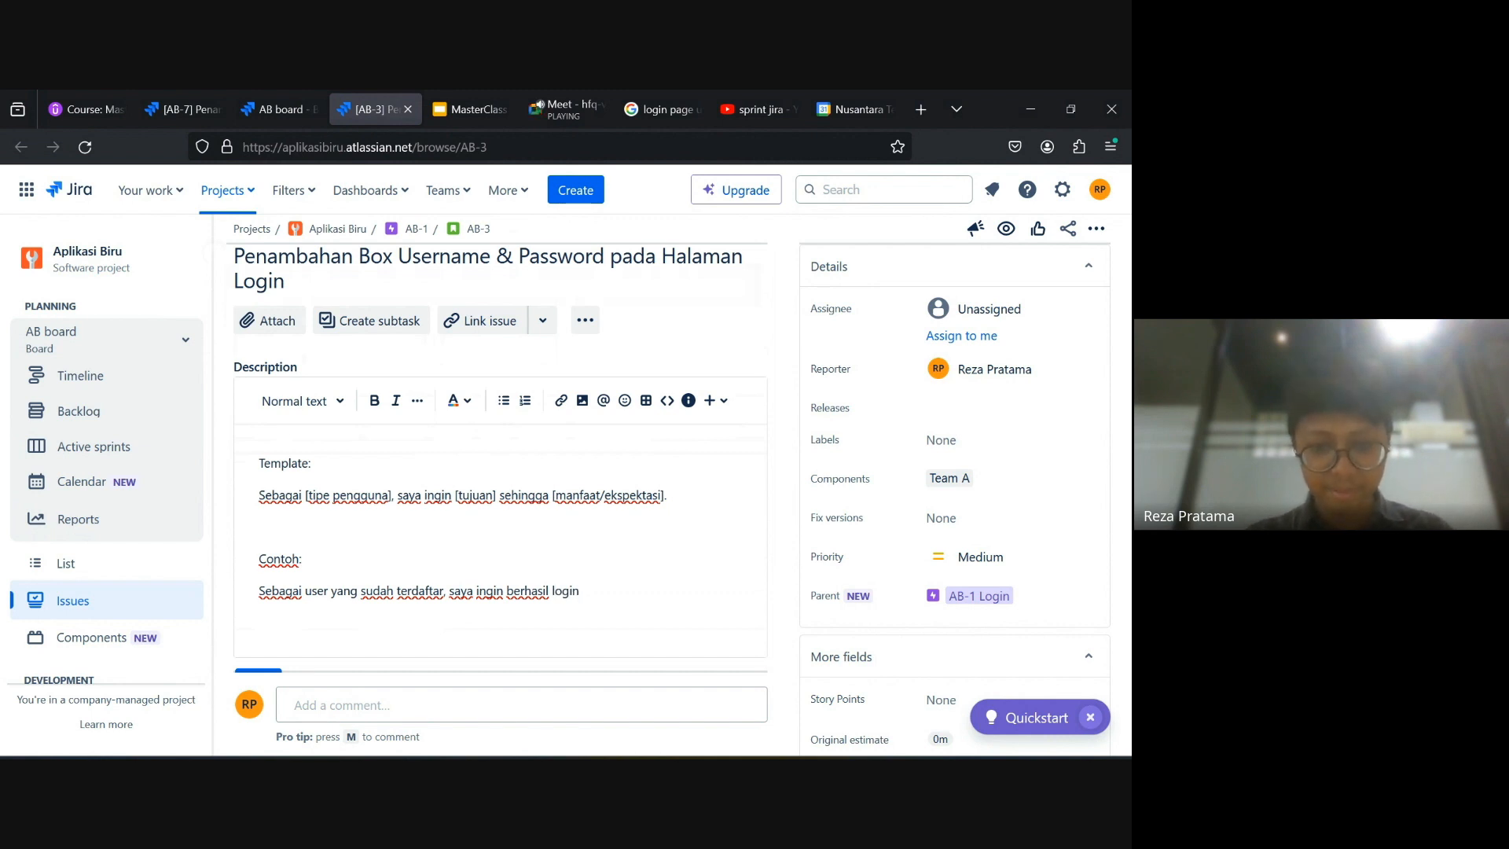
type("saat input ")
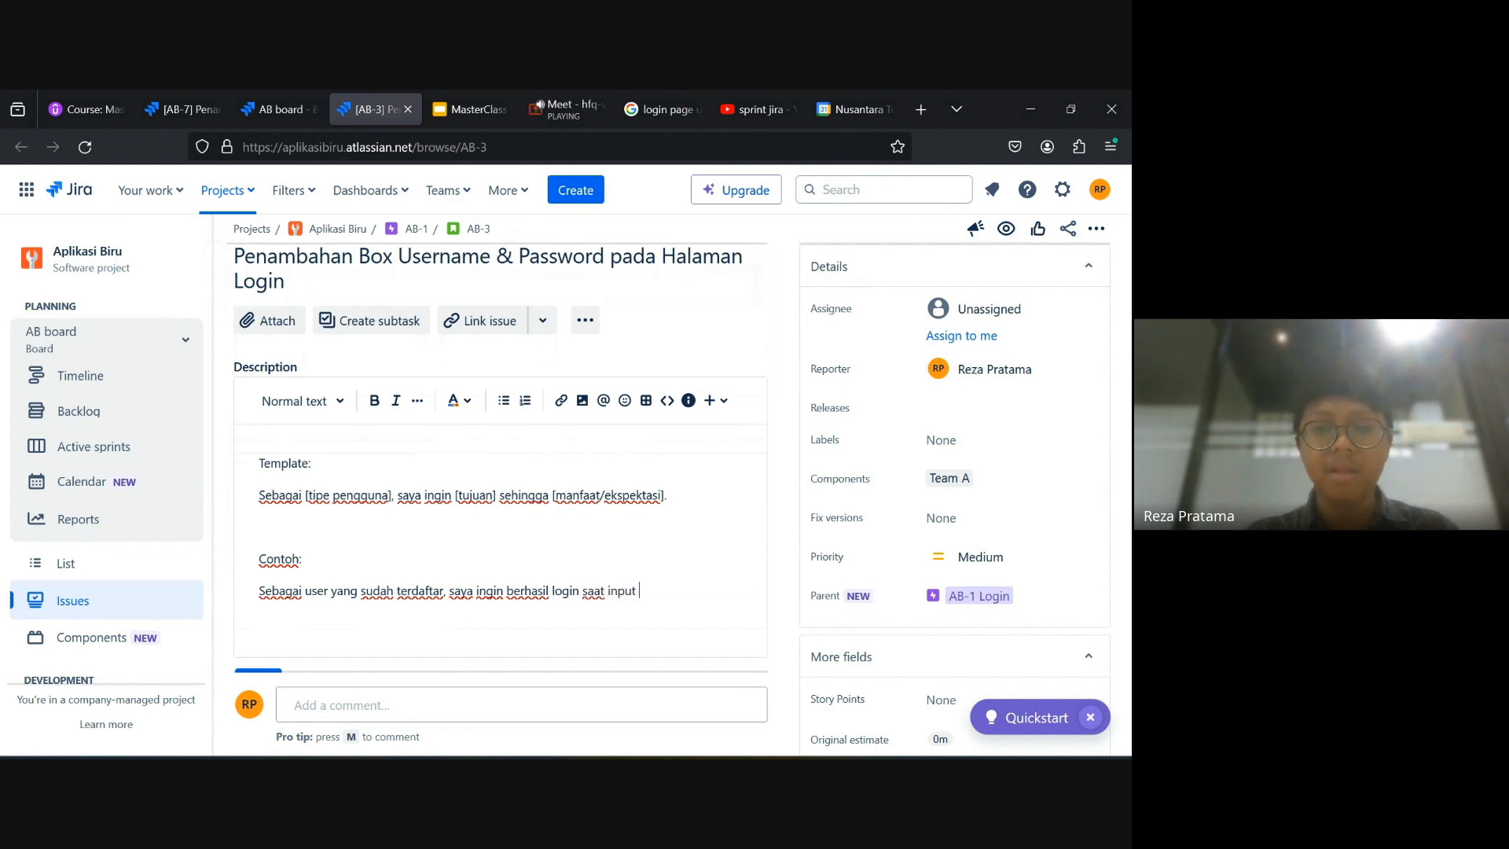
type("username")
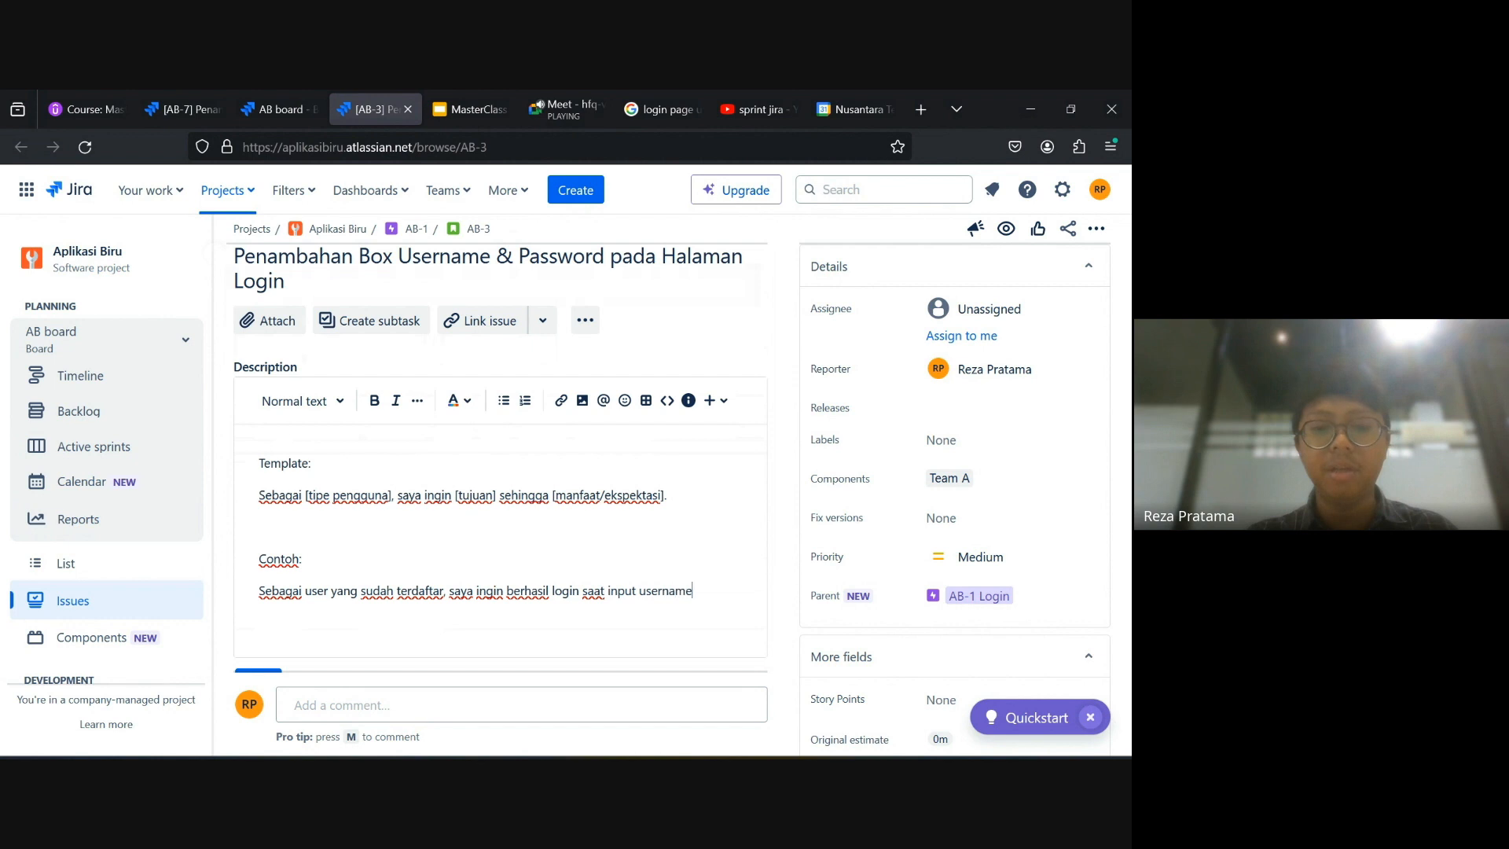
type(" dan pass")
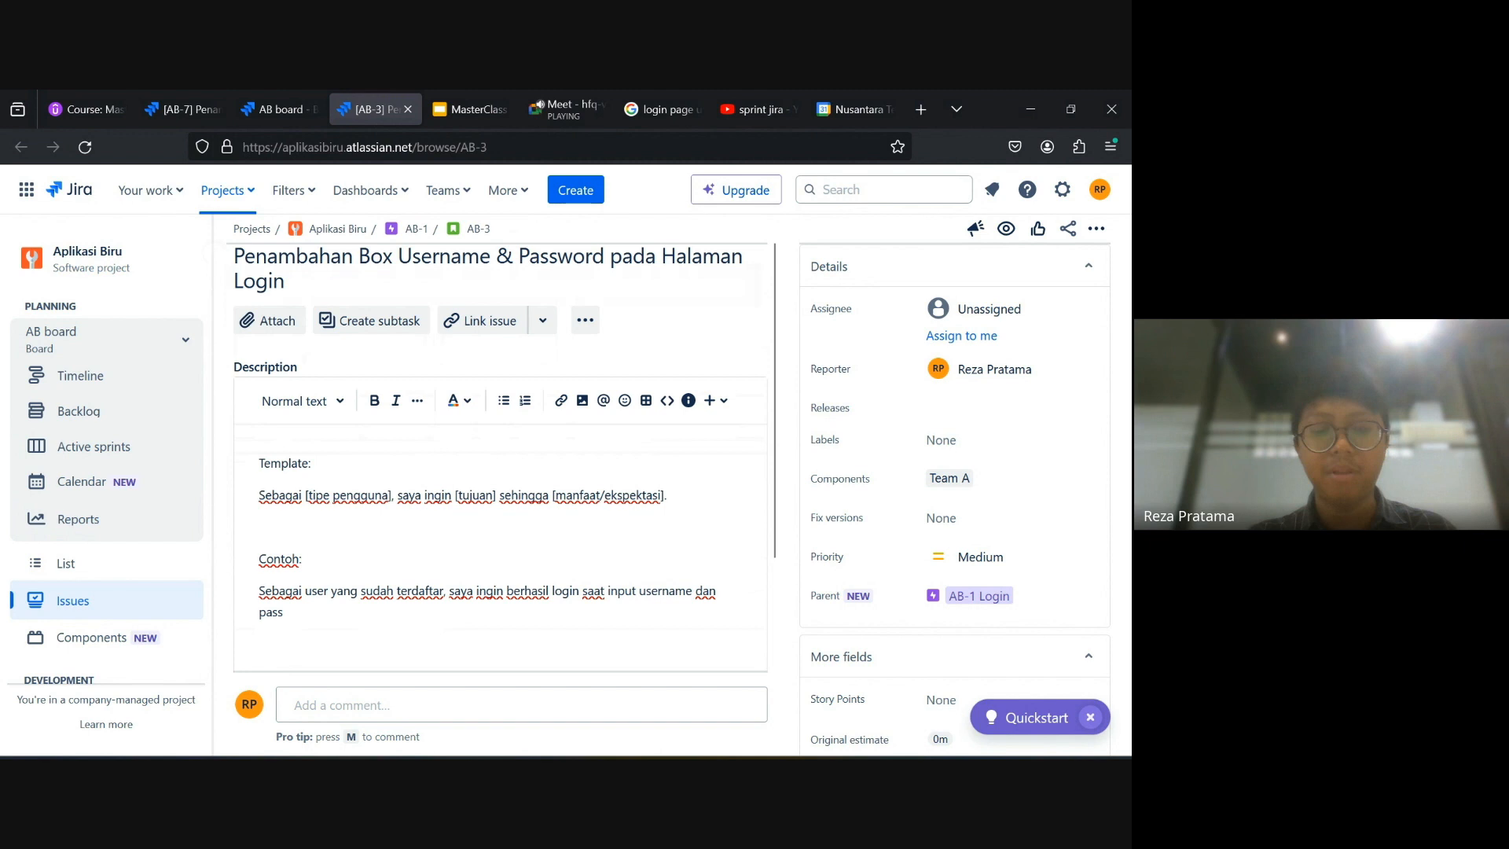
type("word yang valid,")
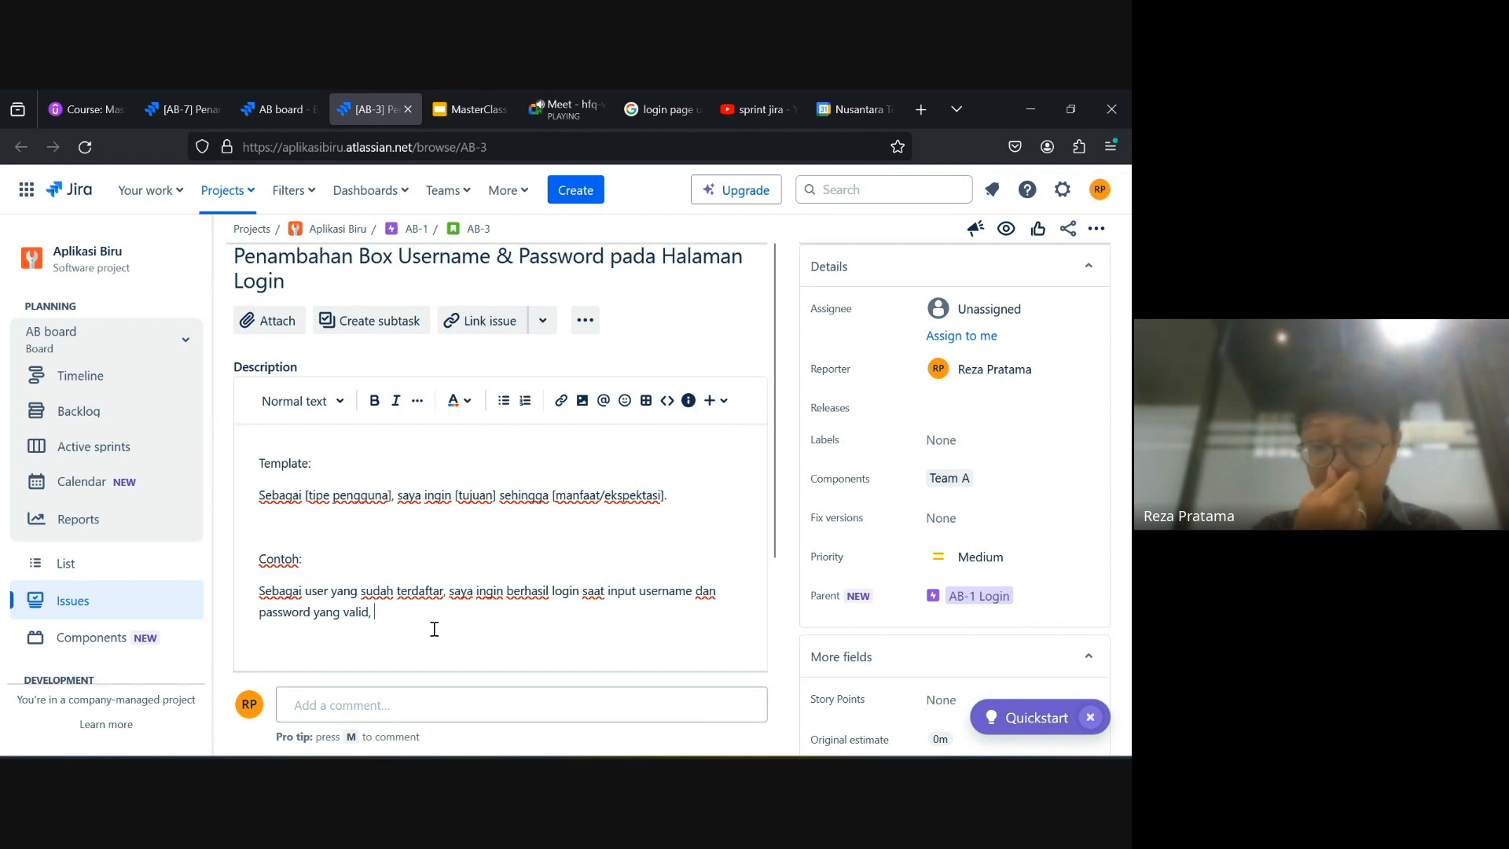
type("sehingga saya bisa masuk ke menu utama")
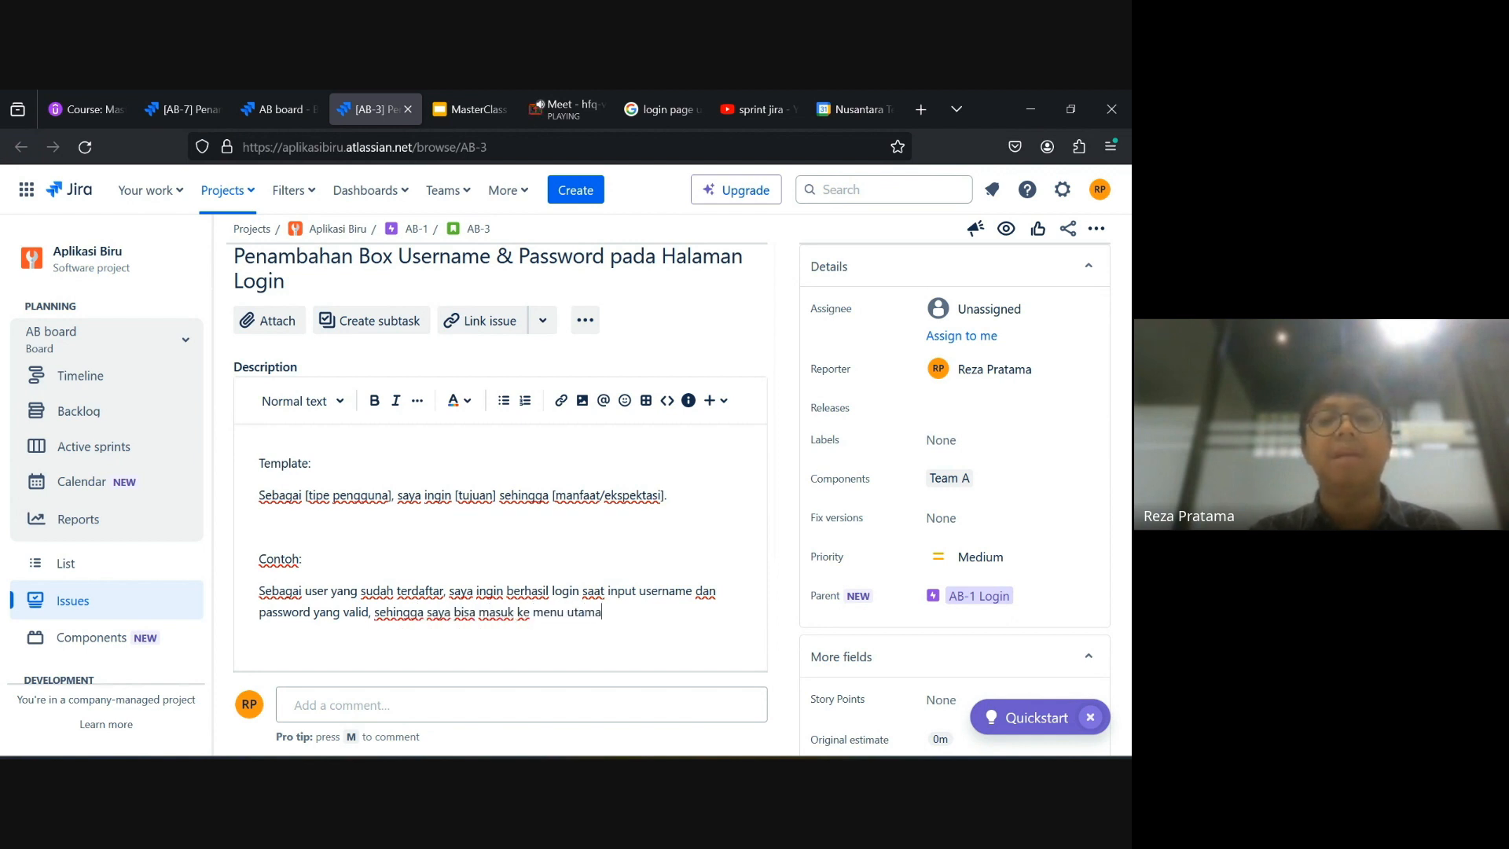
type(" aplikai")
key("BackSpace")
type("si.")
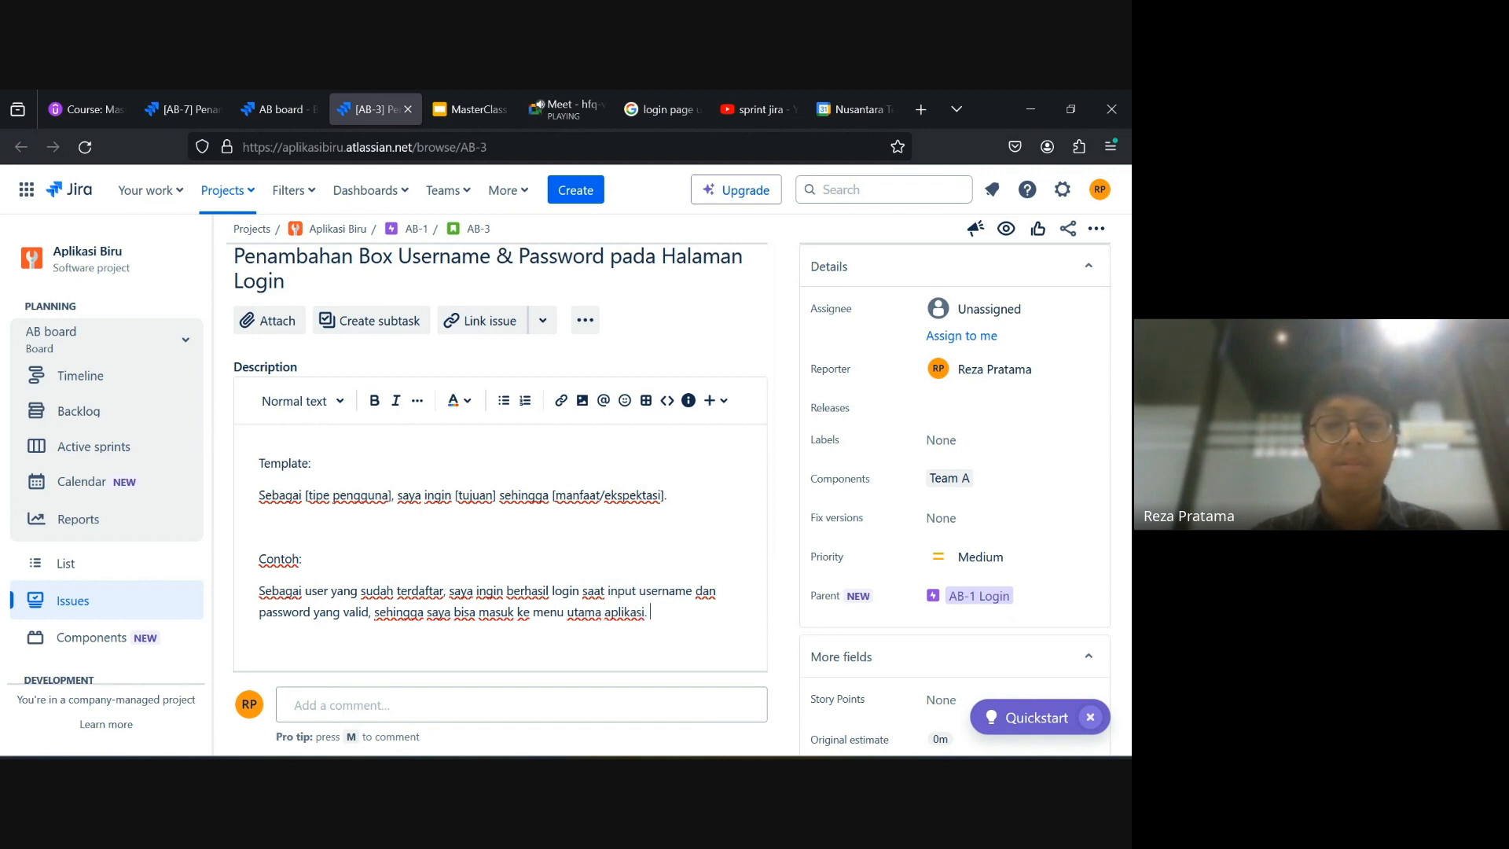
scroll(621, 610, "down", 2)
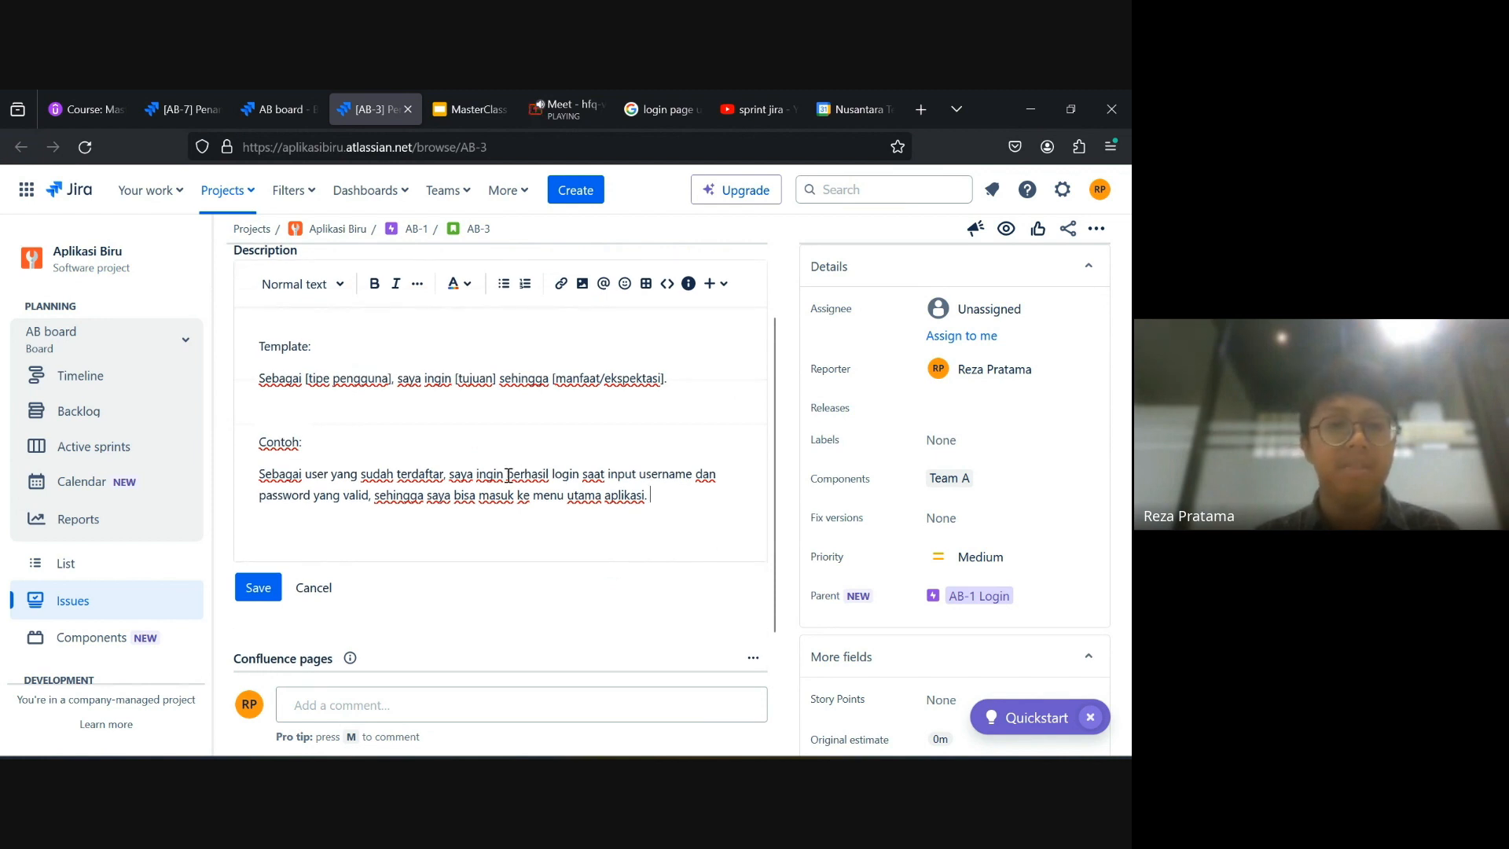
scroll(507, 475, "up", 2)
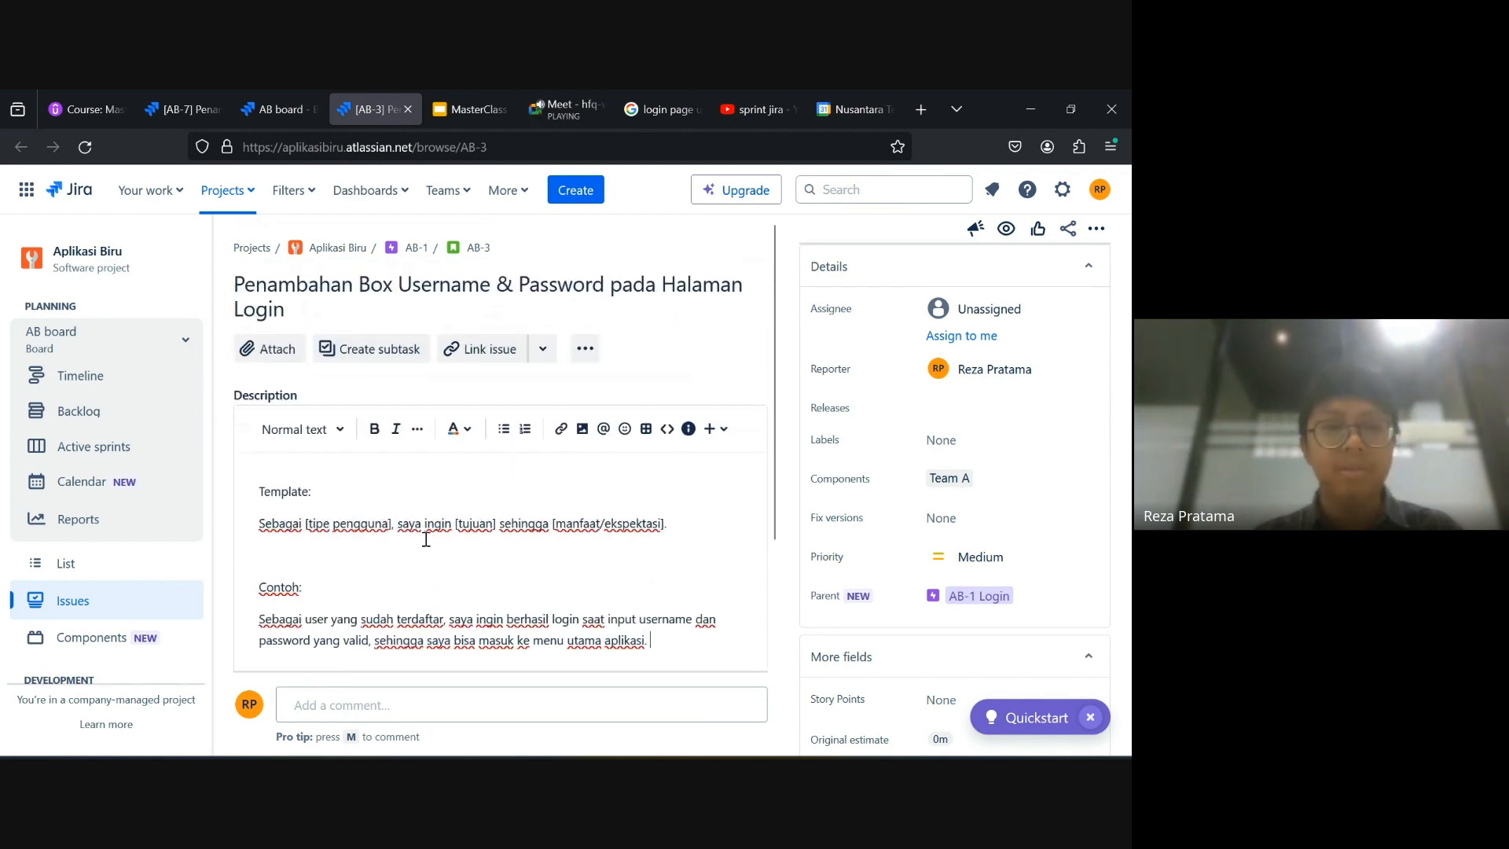
Highlight the phrase 'user yang sudah terdaftar' in the example sentence.
scroll(426, 539, "down", 1)
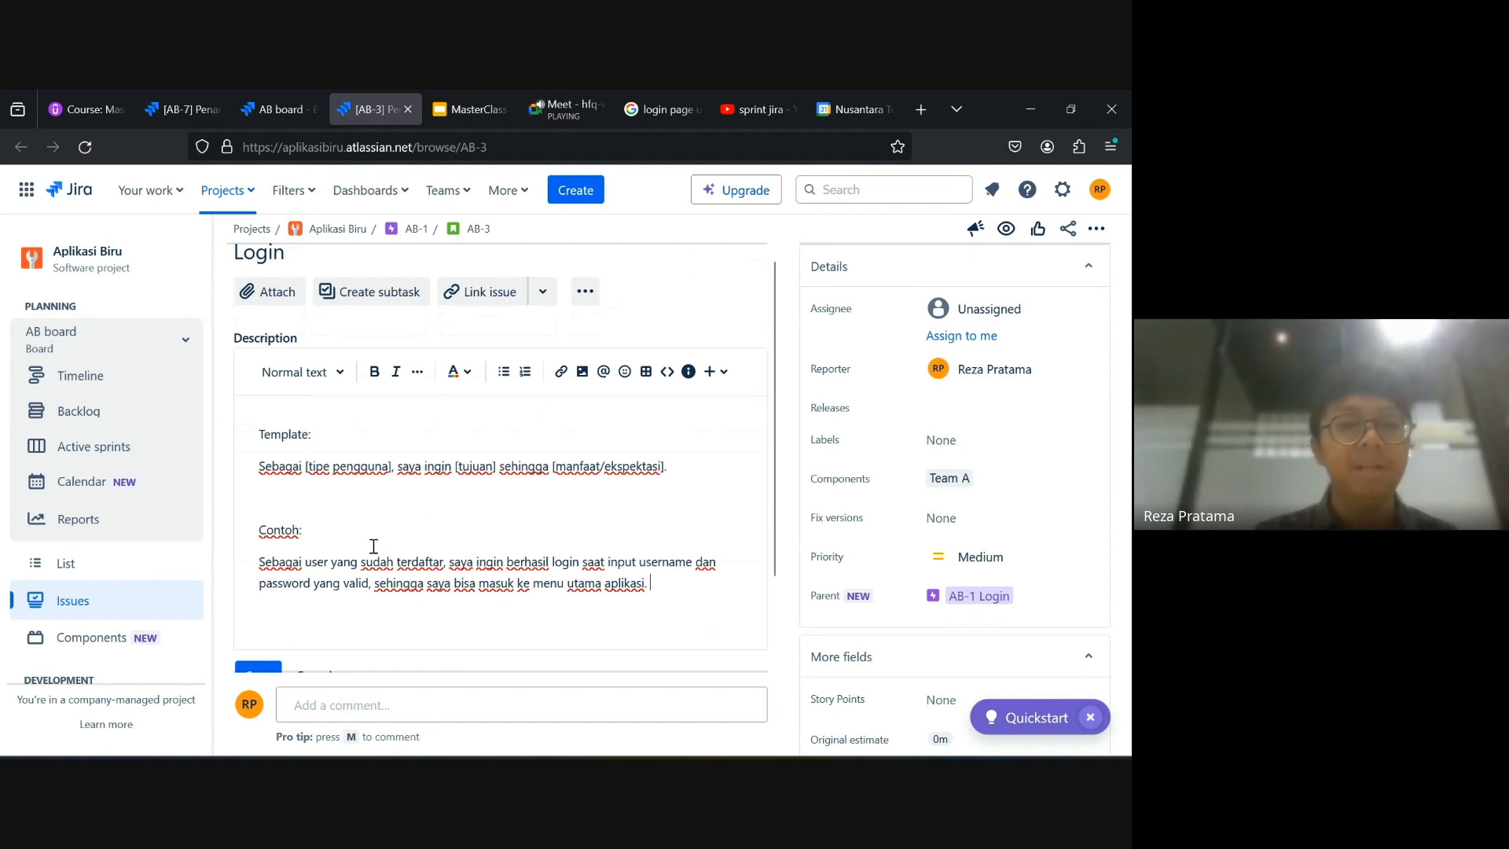
left_click_drag(305, 562, 445, 564)
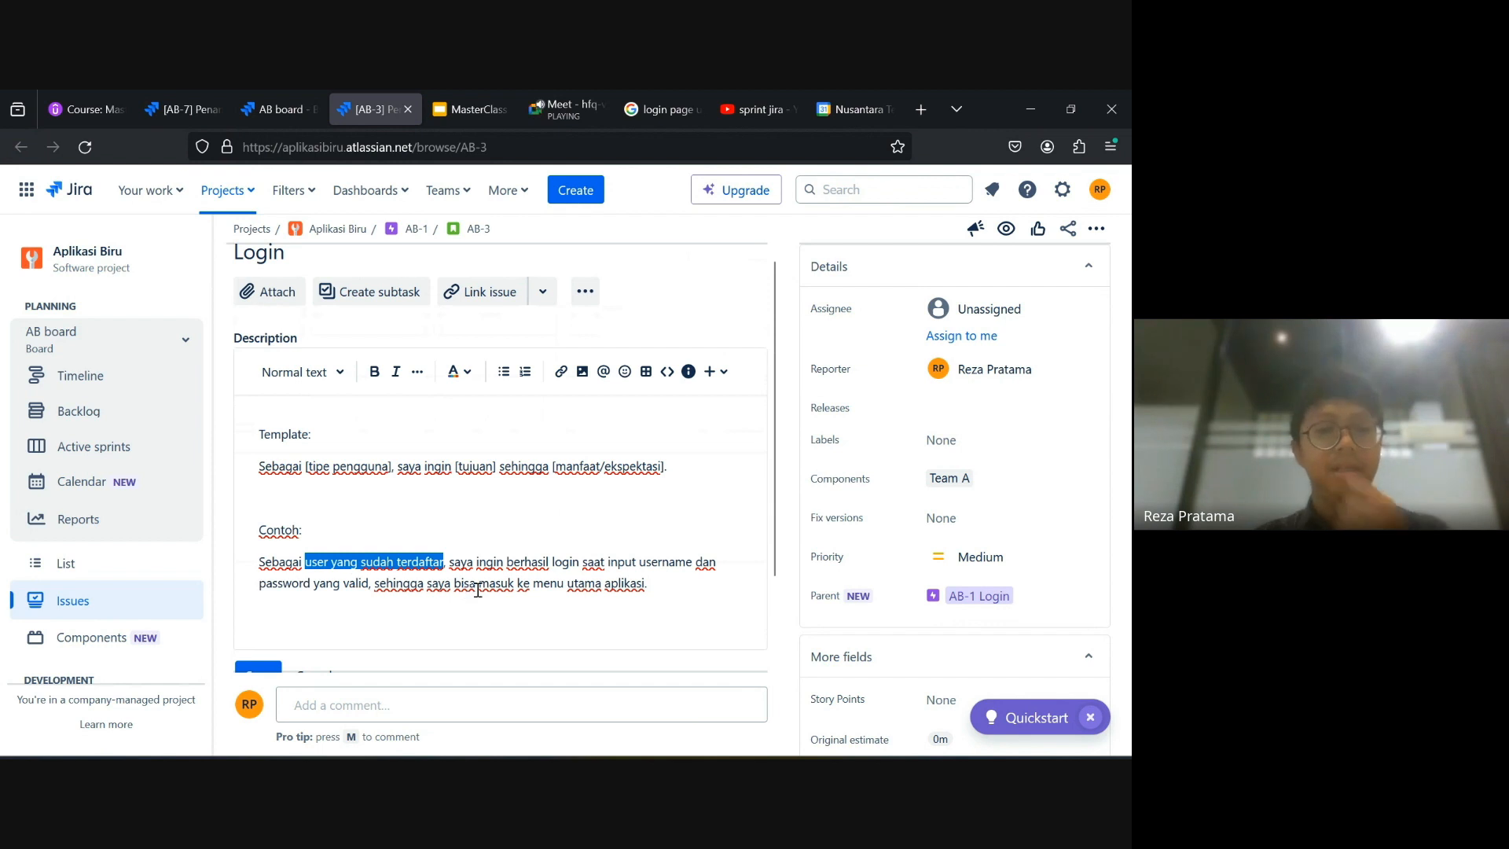
left_click(672, 588)
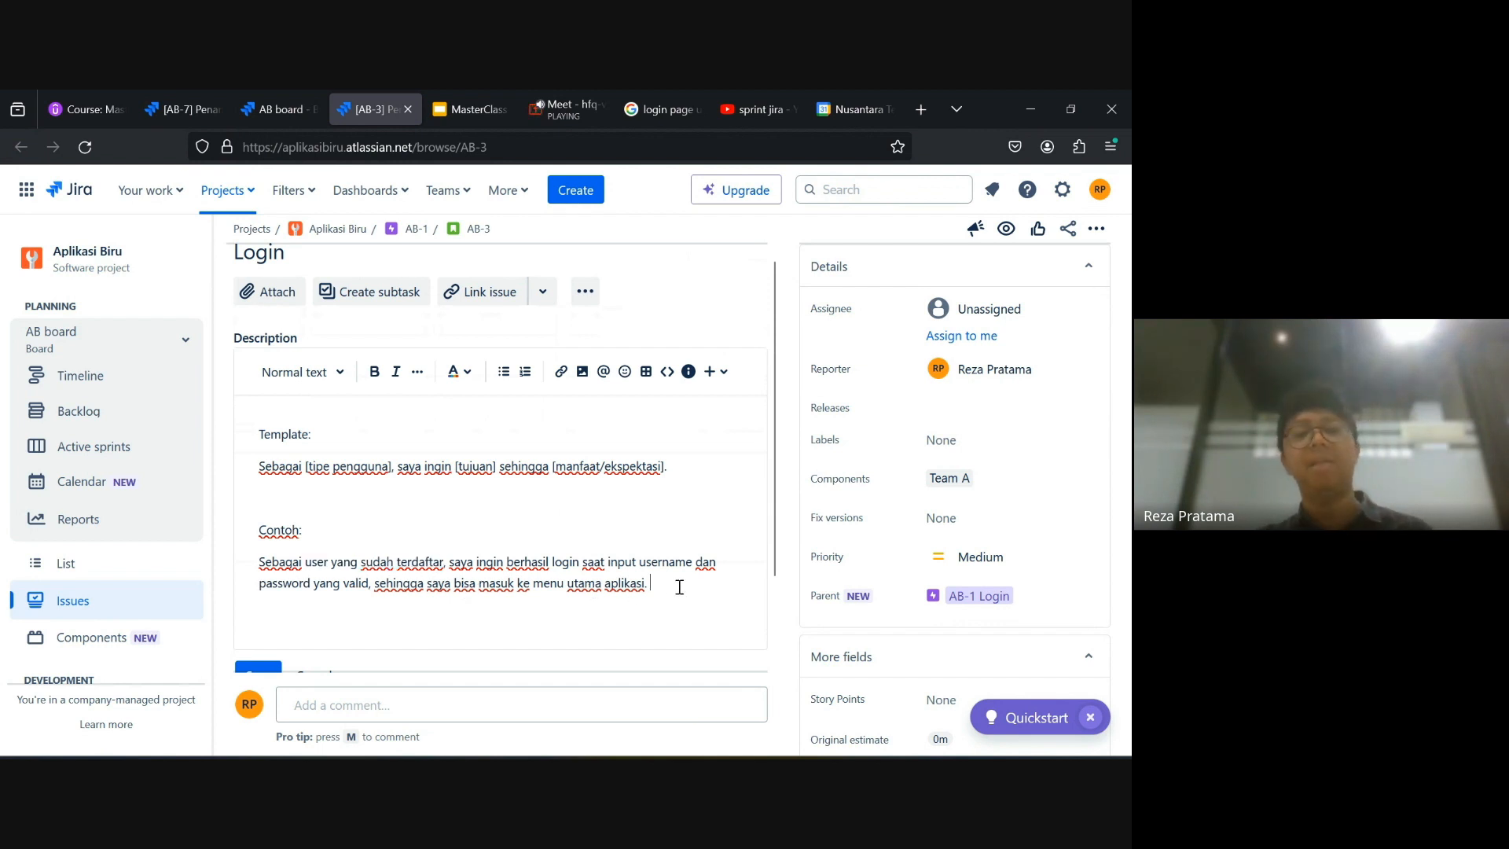
Add two empty lines below the example and type 'Acceptance Criteria:'.
scroll(625, 572, "down", 1)
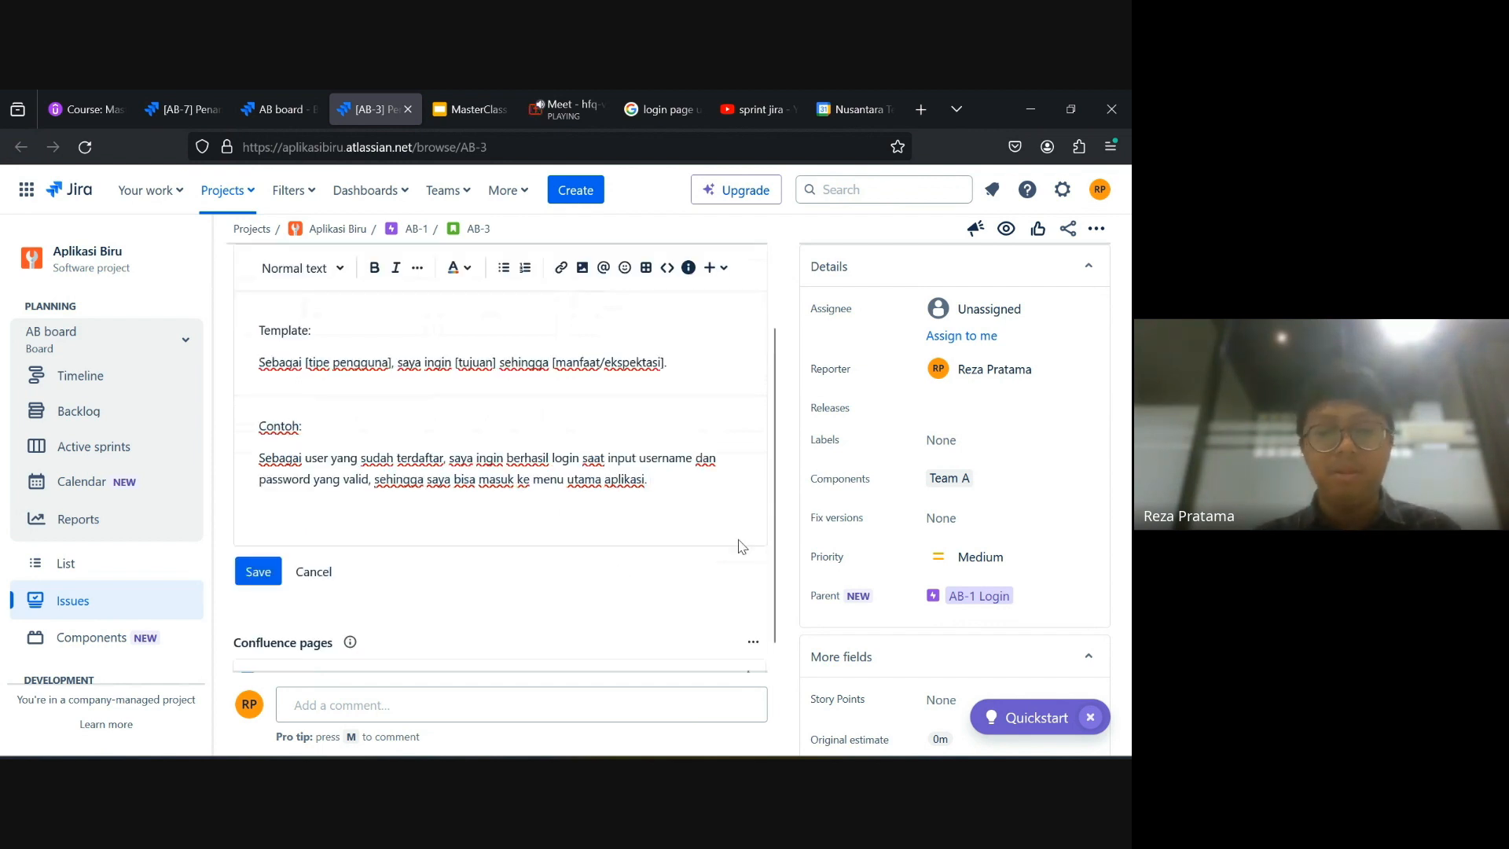
key("Return")
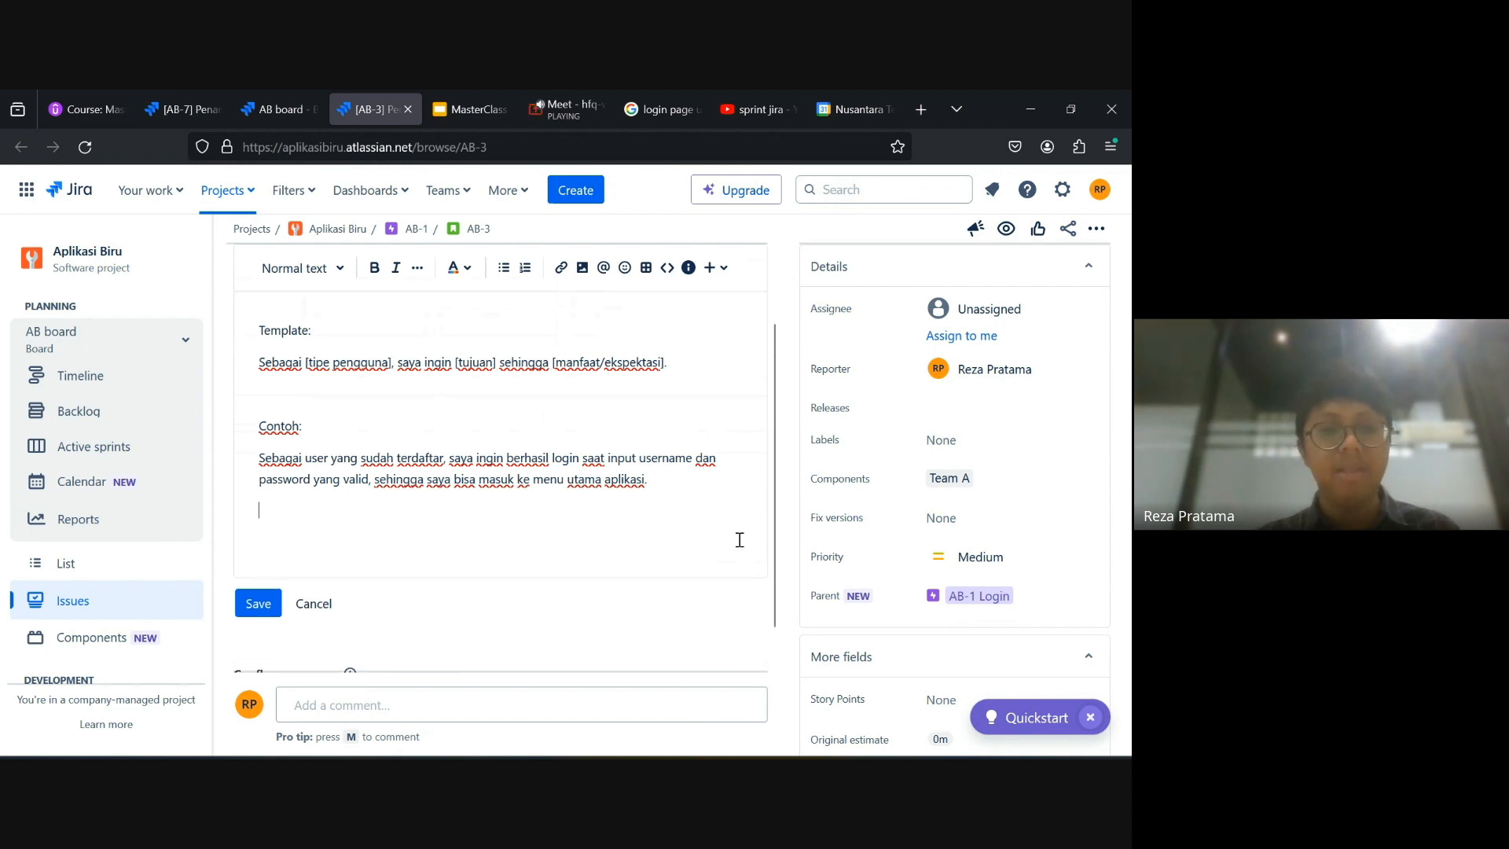
scroll(494, 475, "up", 2)
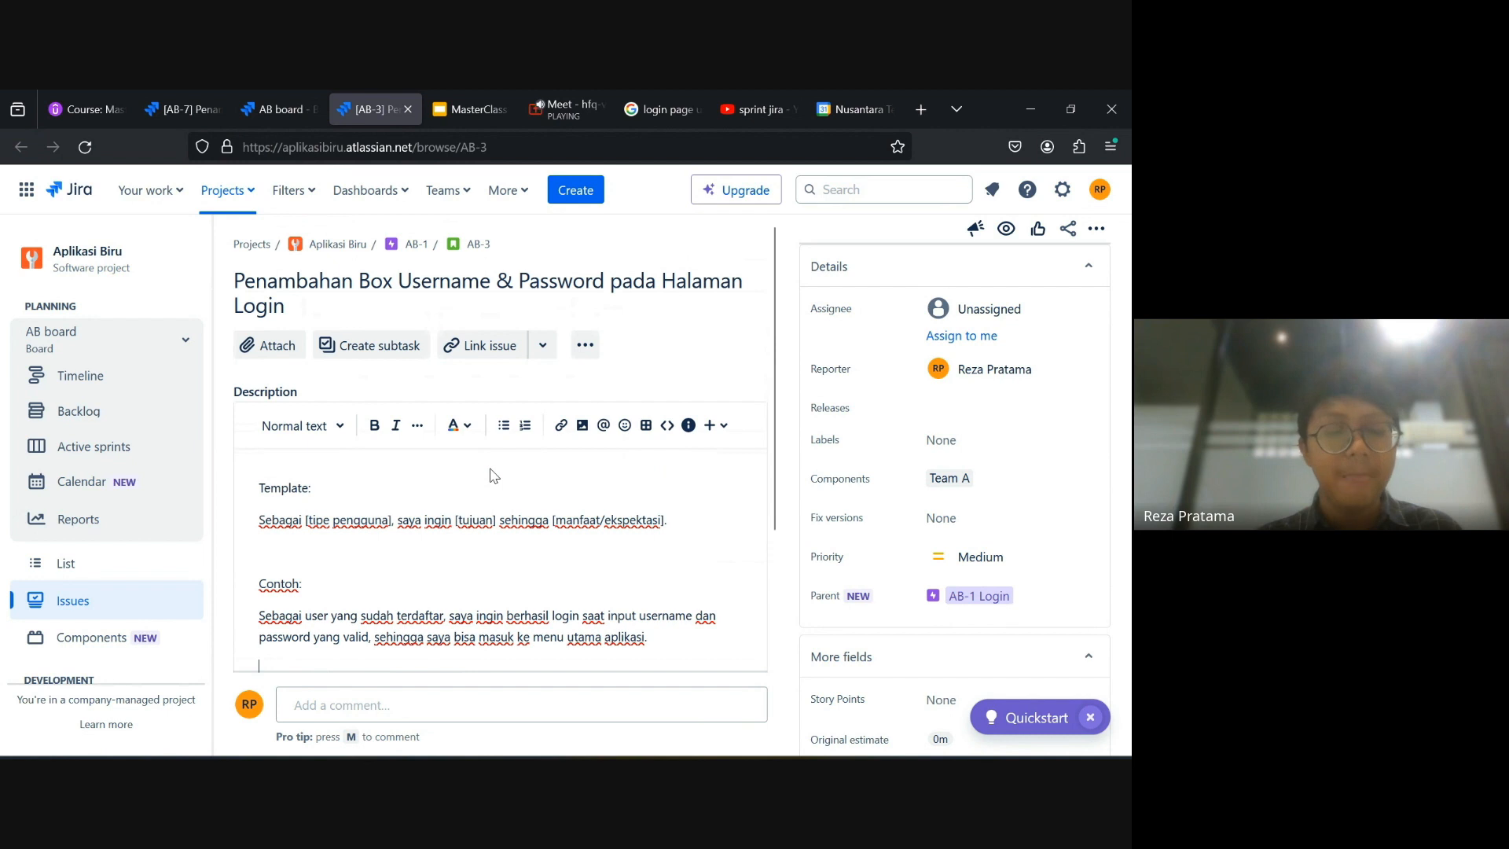
scroll(494, 476, "down", 2)
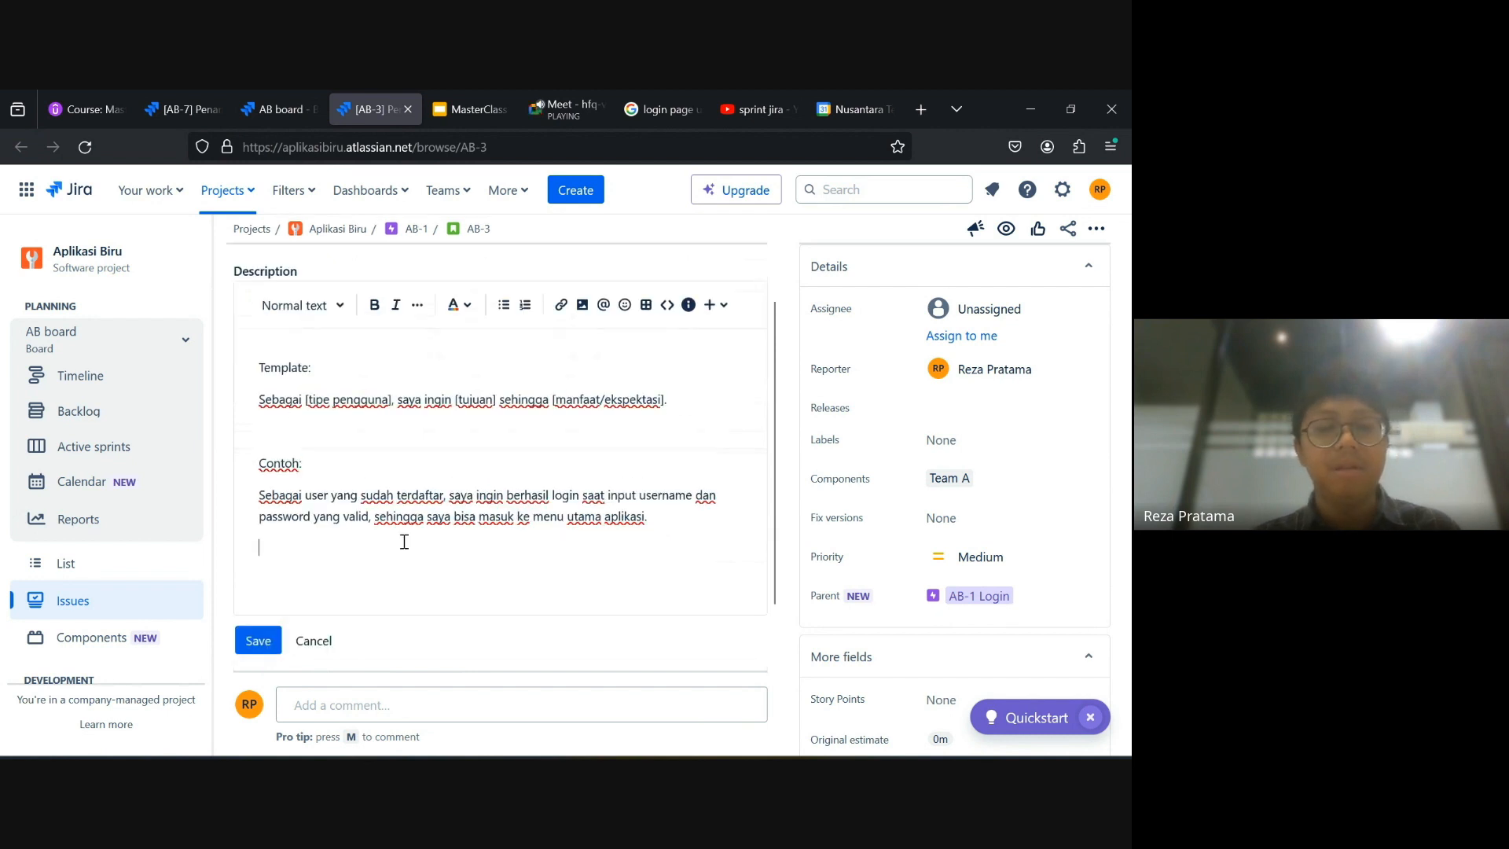
scroll(404, 541, "up", 2)
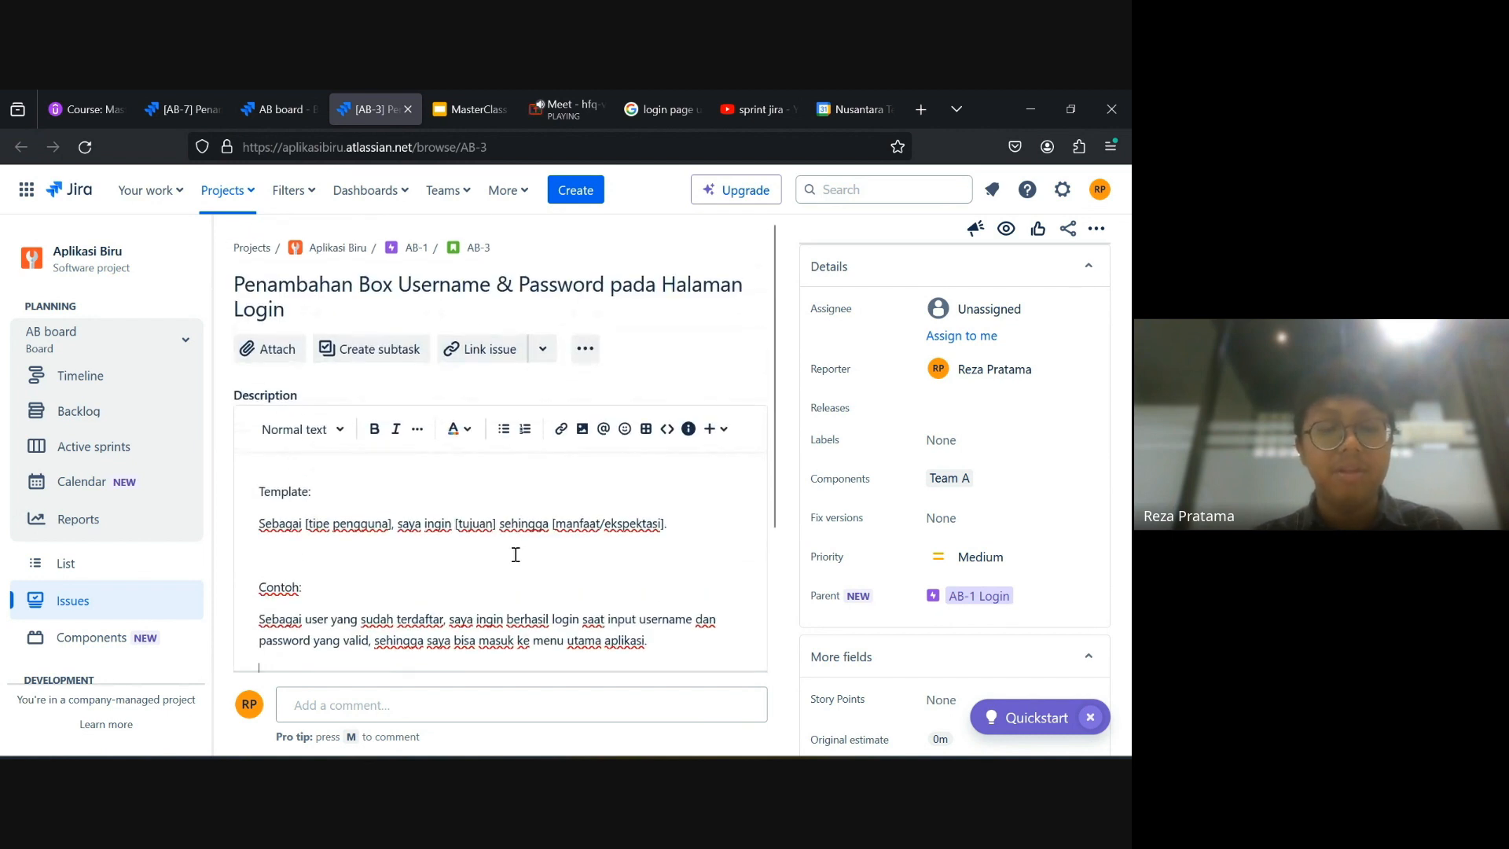
scroll(471, 554, "down", 2)
key("Return")
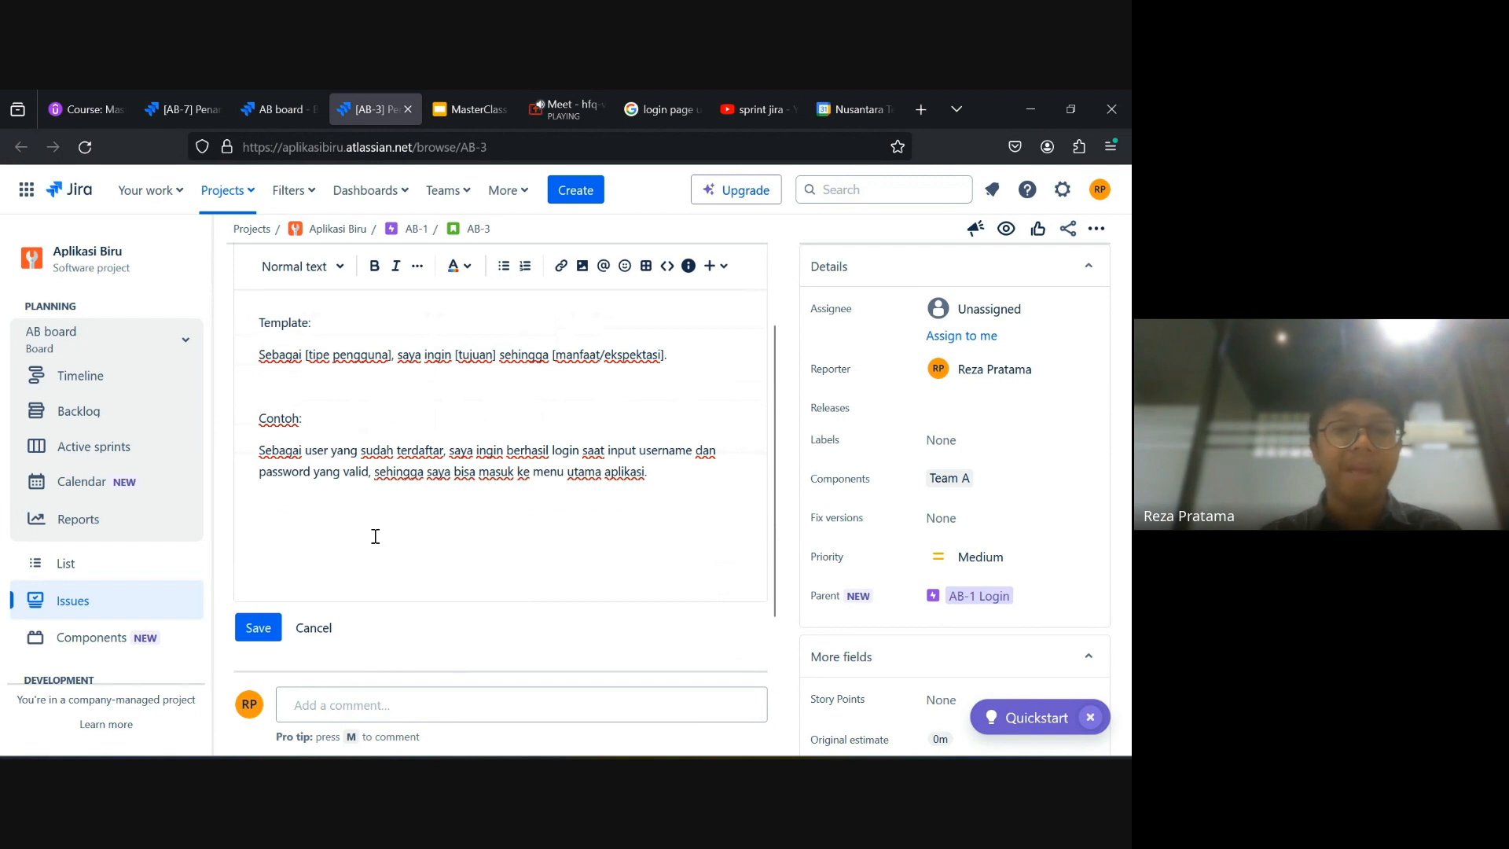
type("Ac")
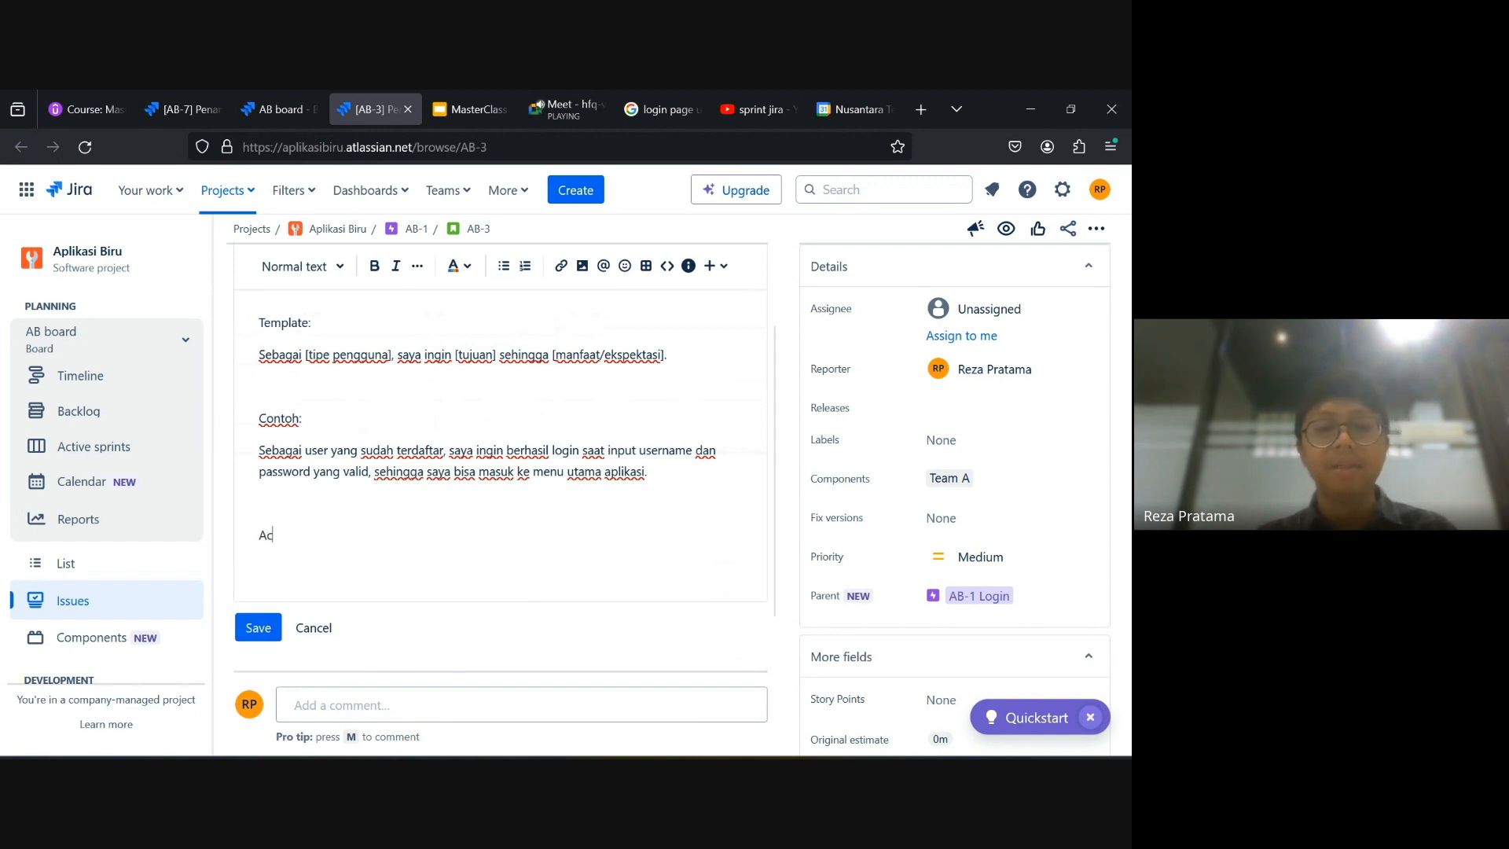
type("ceptanc")
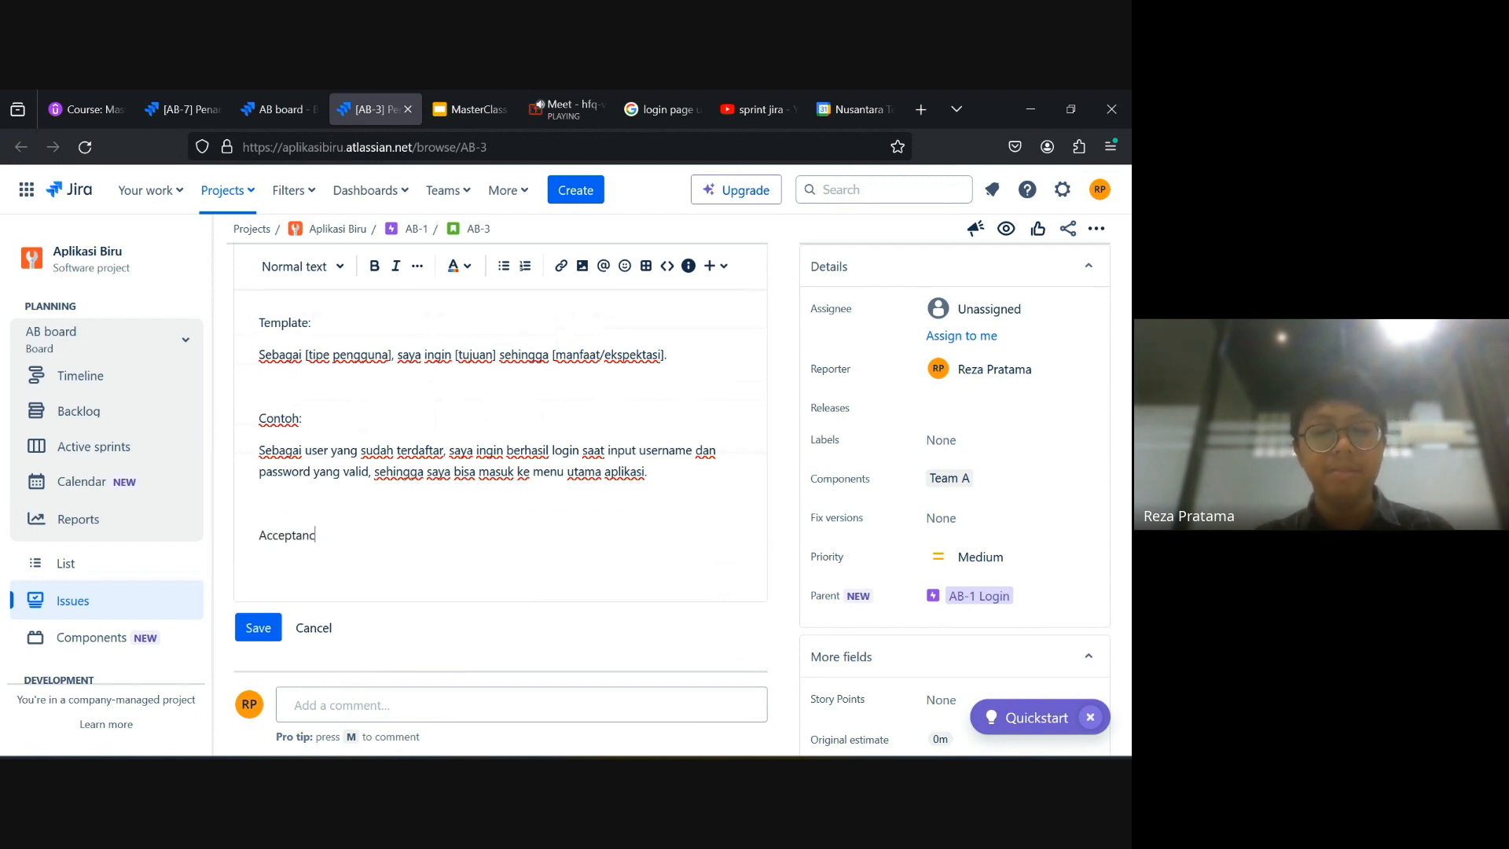
type("e Criteria")
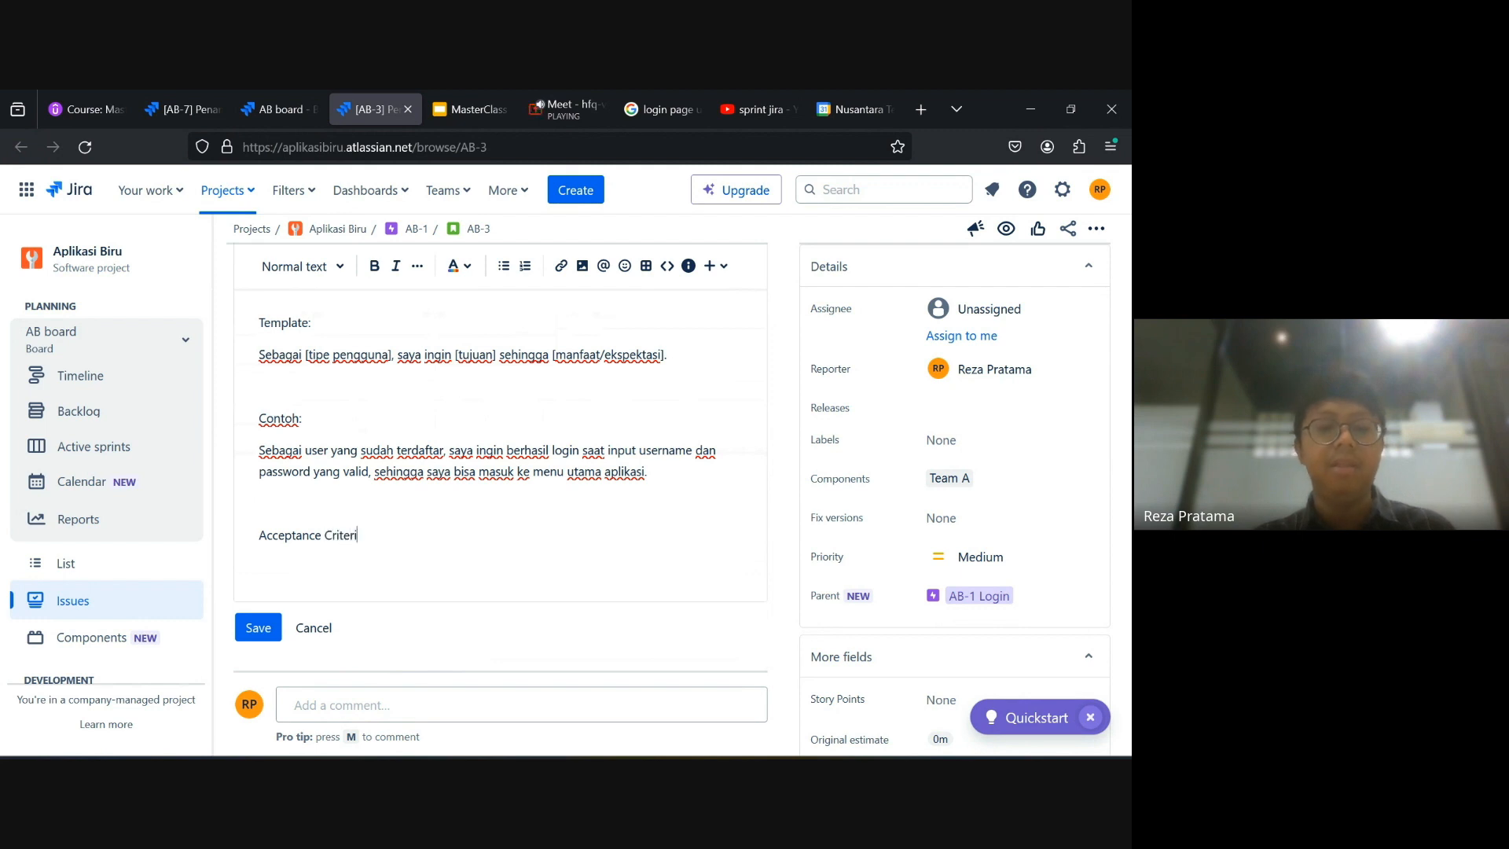
type(":")
Start an empty line beneath the 'Acceptance Criteria:' heading.
key("Return")
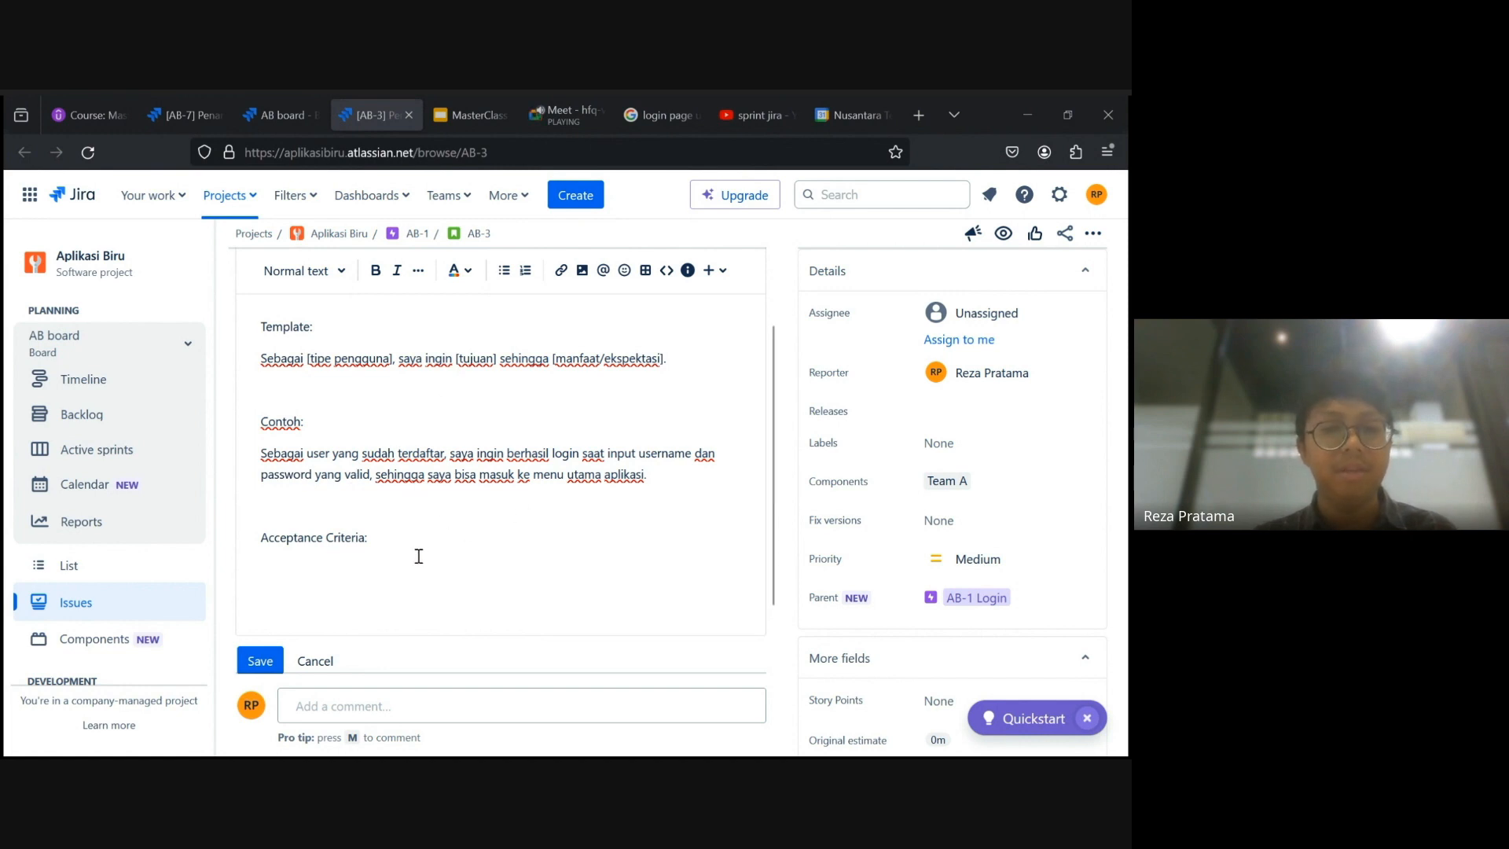
Start a numbered list: item 1 'User dapat melihat halaman login', item 2 'User dapat melihat box dan'.
left_click(308, 578)
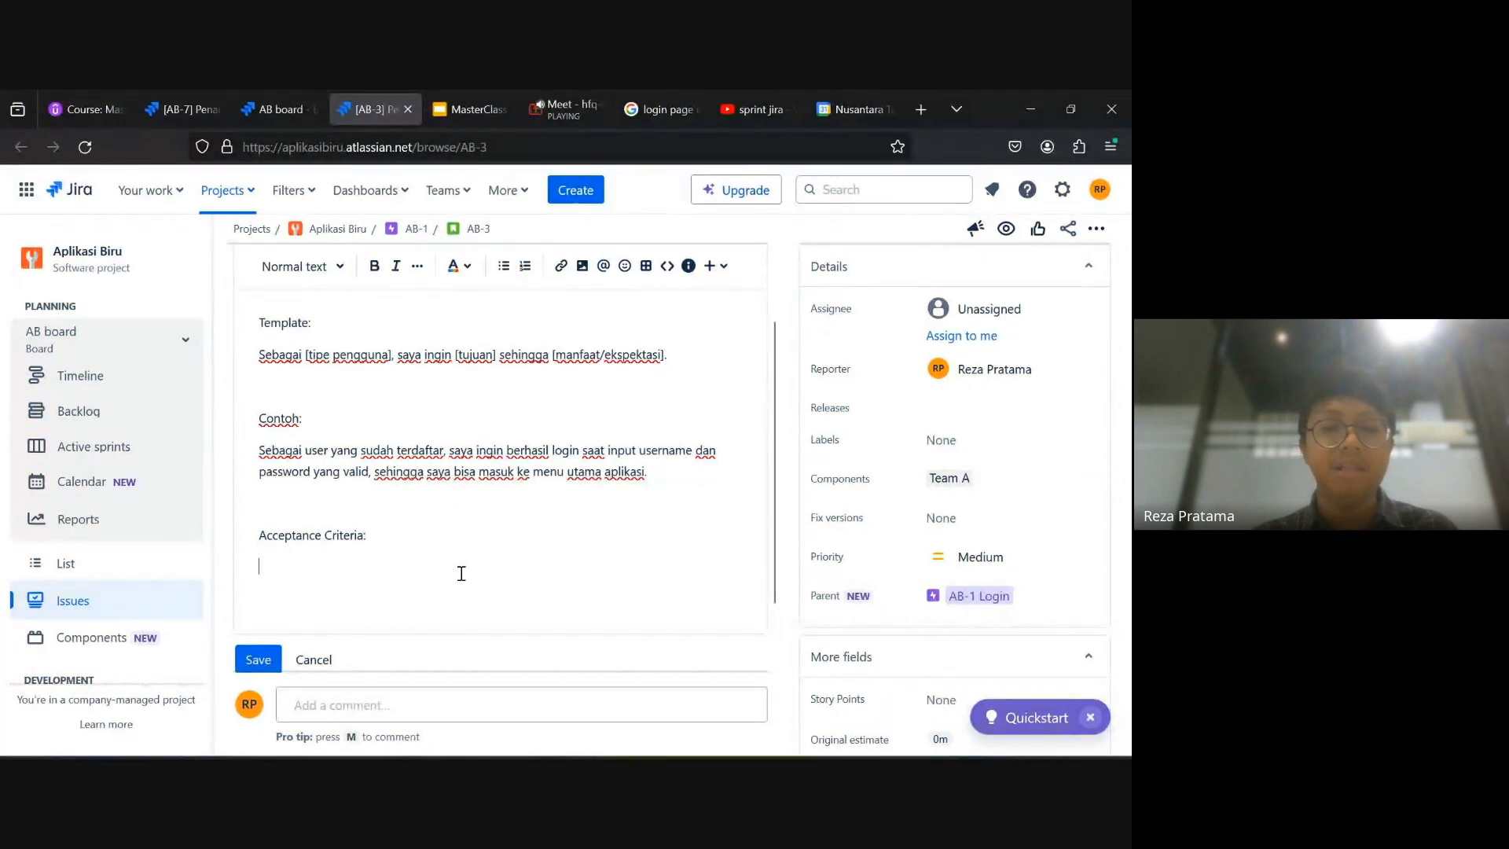
type("1.")
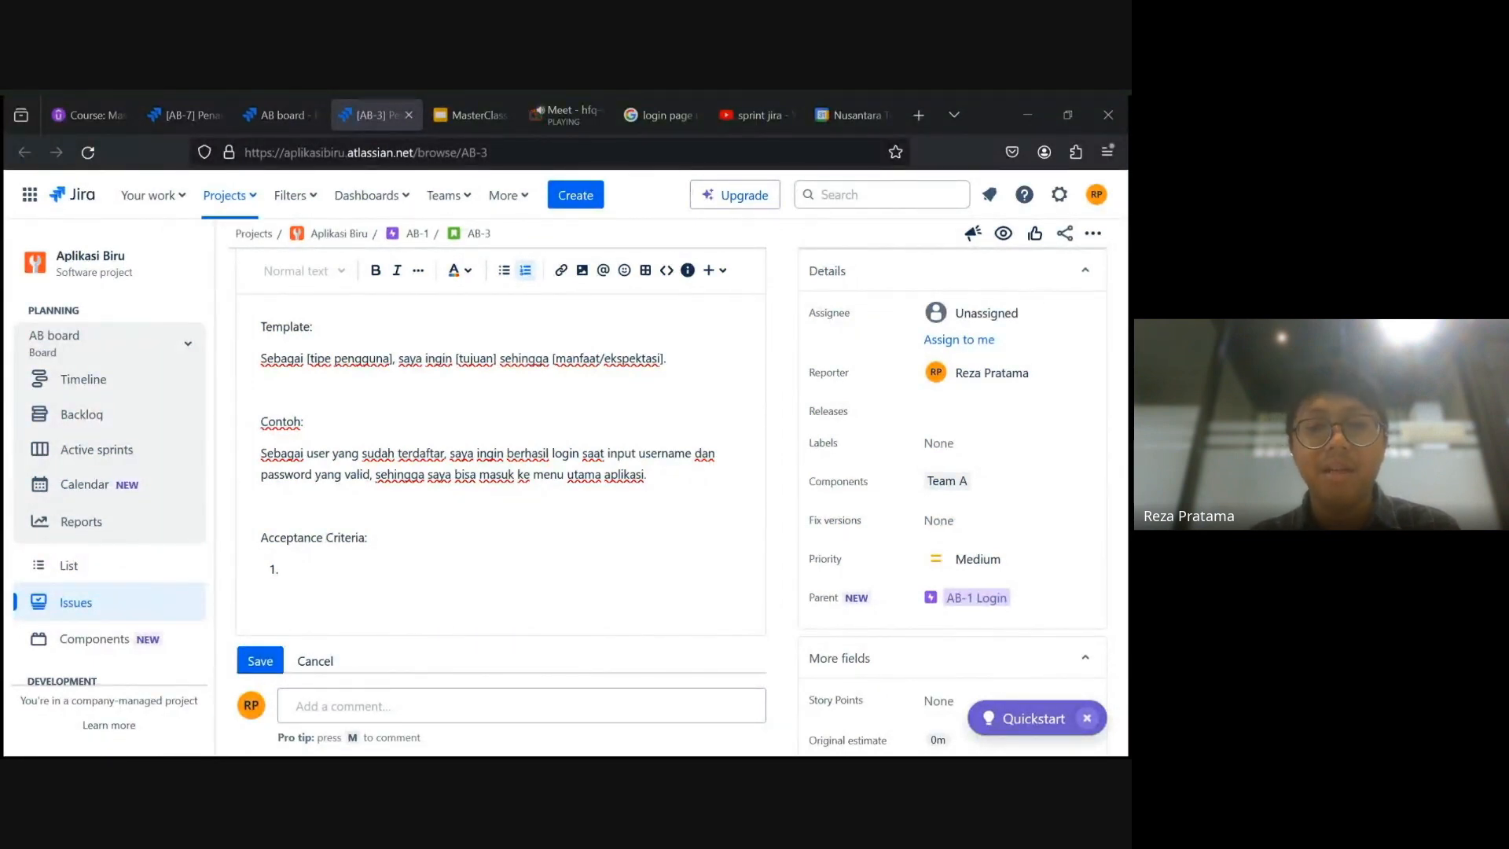
type("User dapat melihat ")
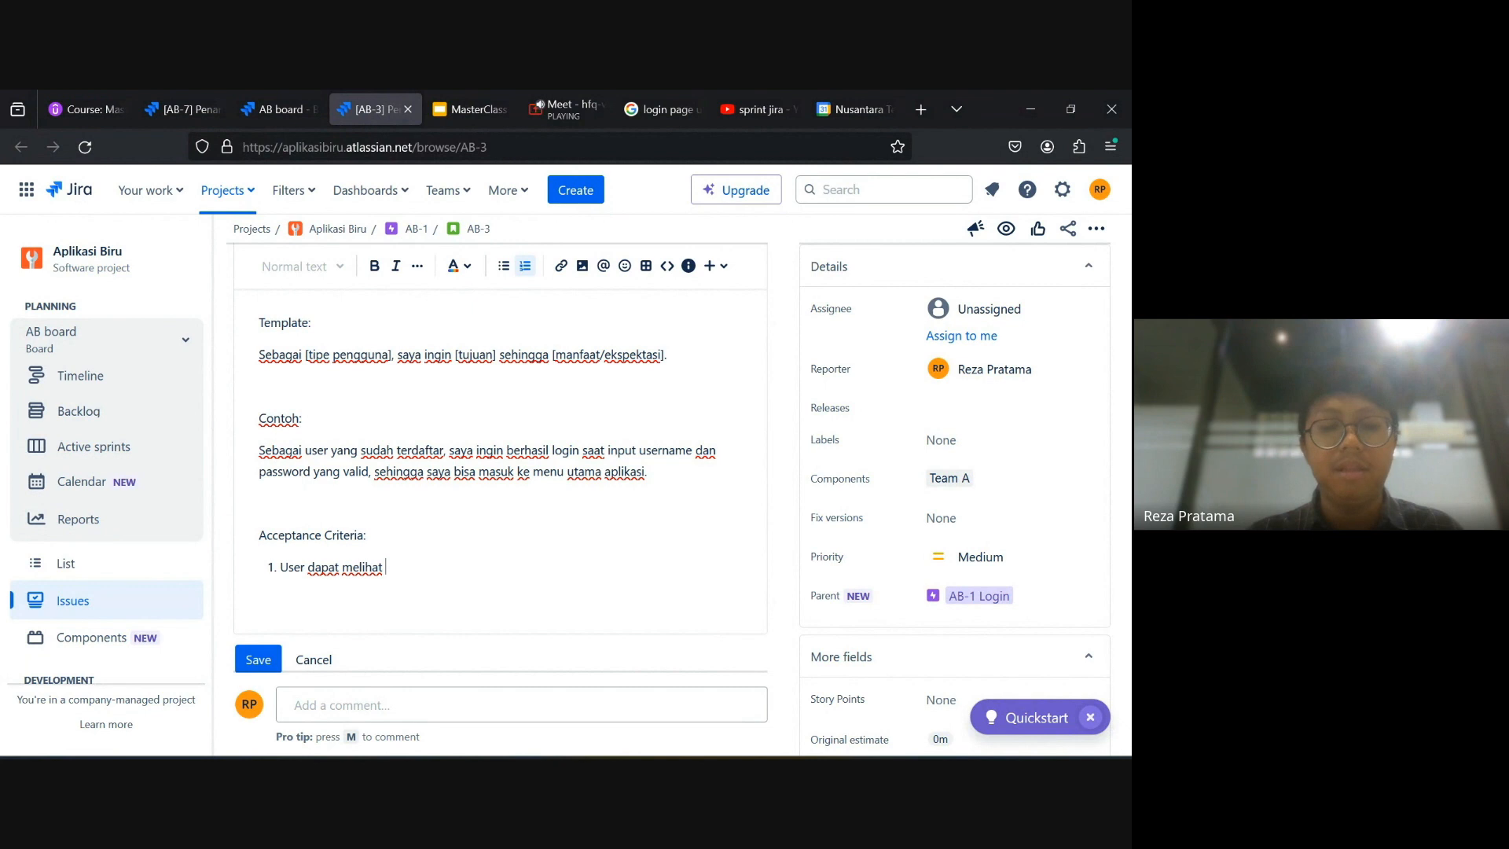
type("halaman")
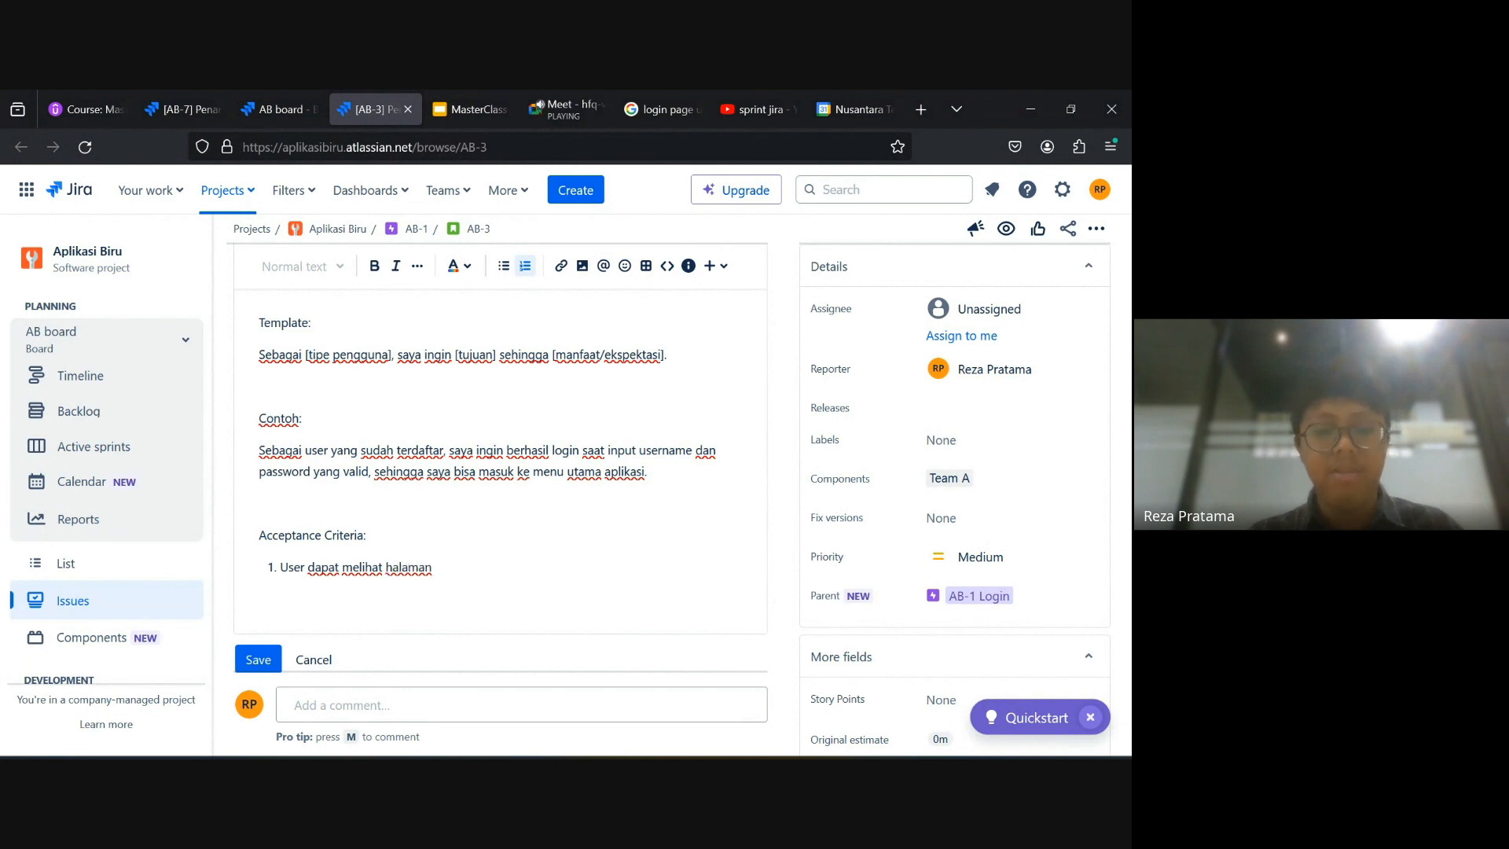
type(" login")
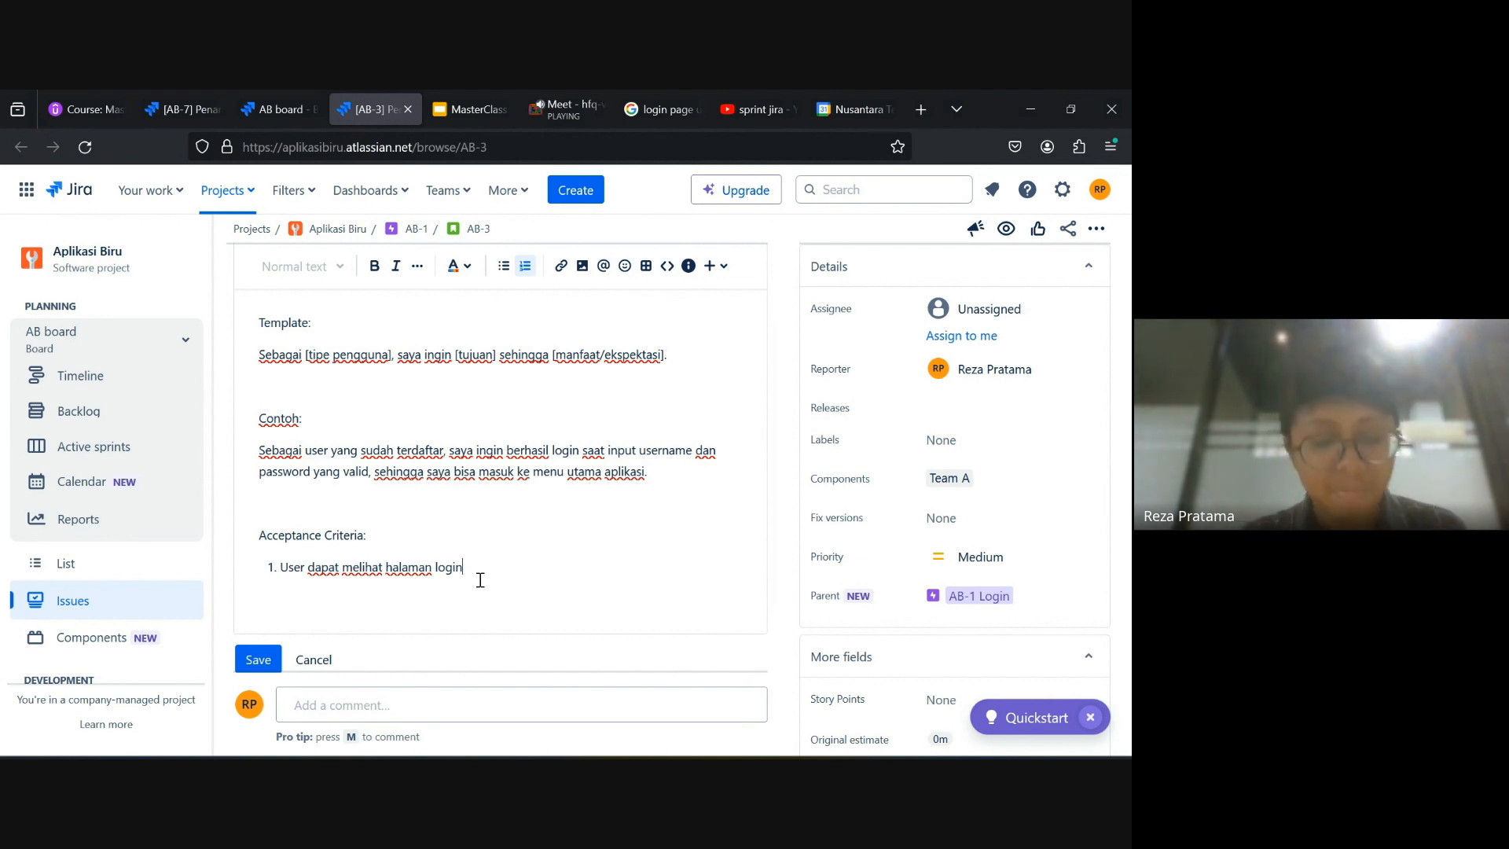
key("Return")
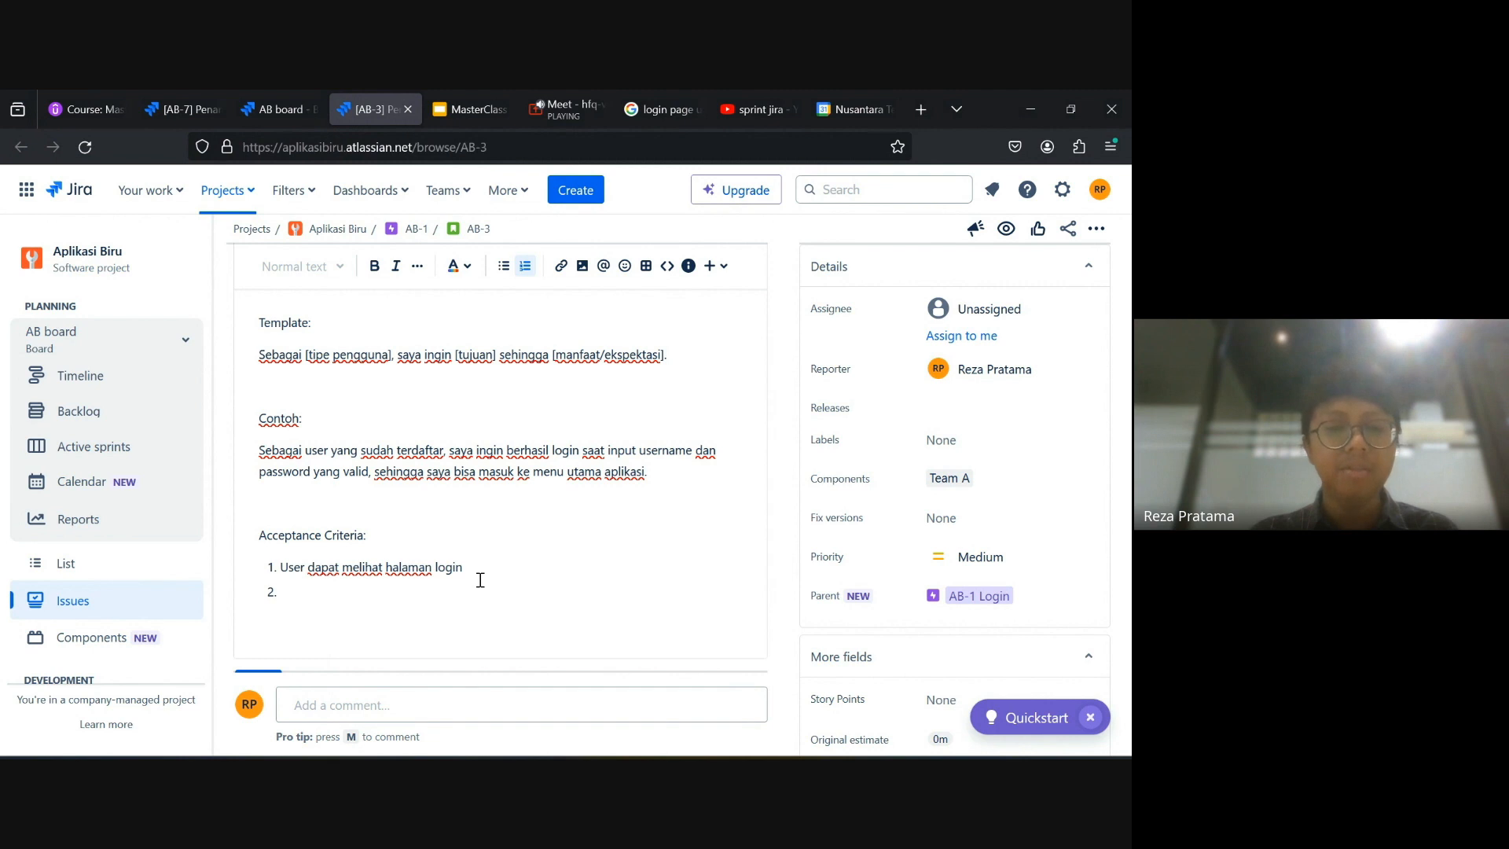
type("User dapat melihat box dan")
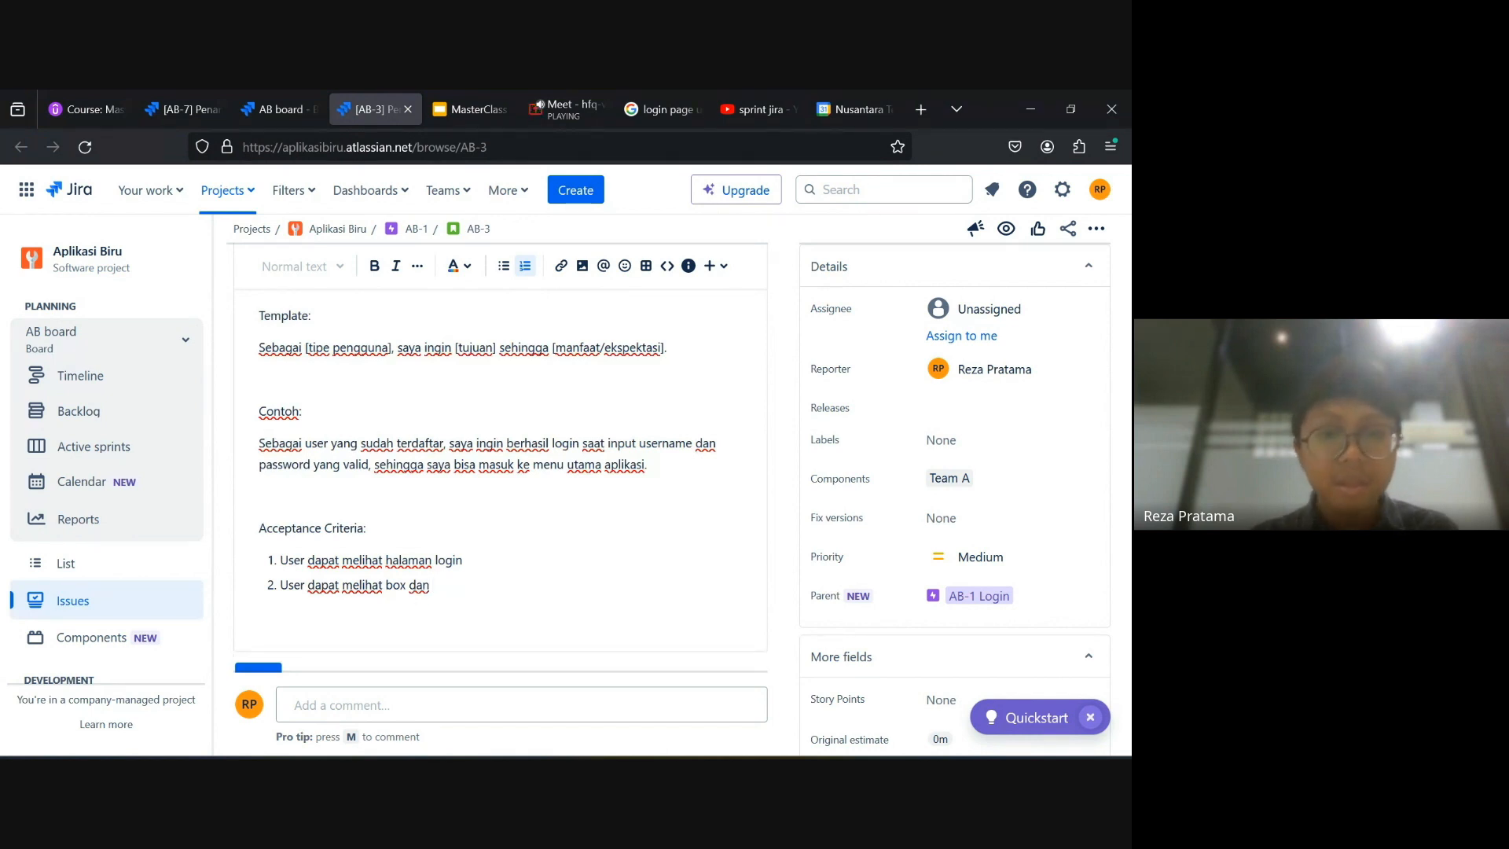
Complete item 2 by inserting 'username dan password' into it.
scroll(499, 471, "down", 1)
scroll(411, 534, "down", 1)
left_click(410, 535)
type("username dan")
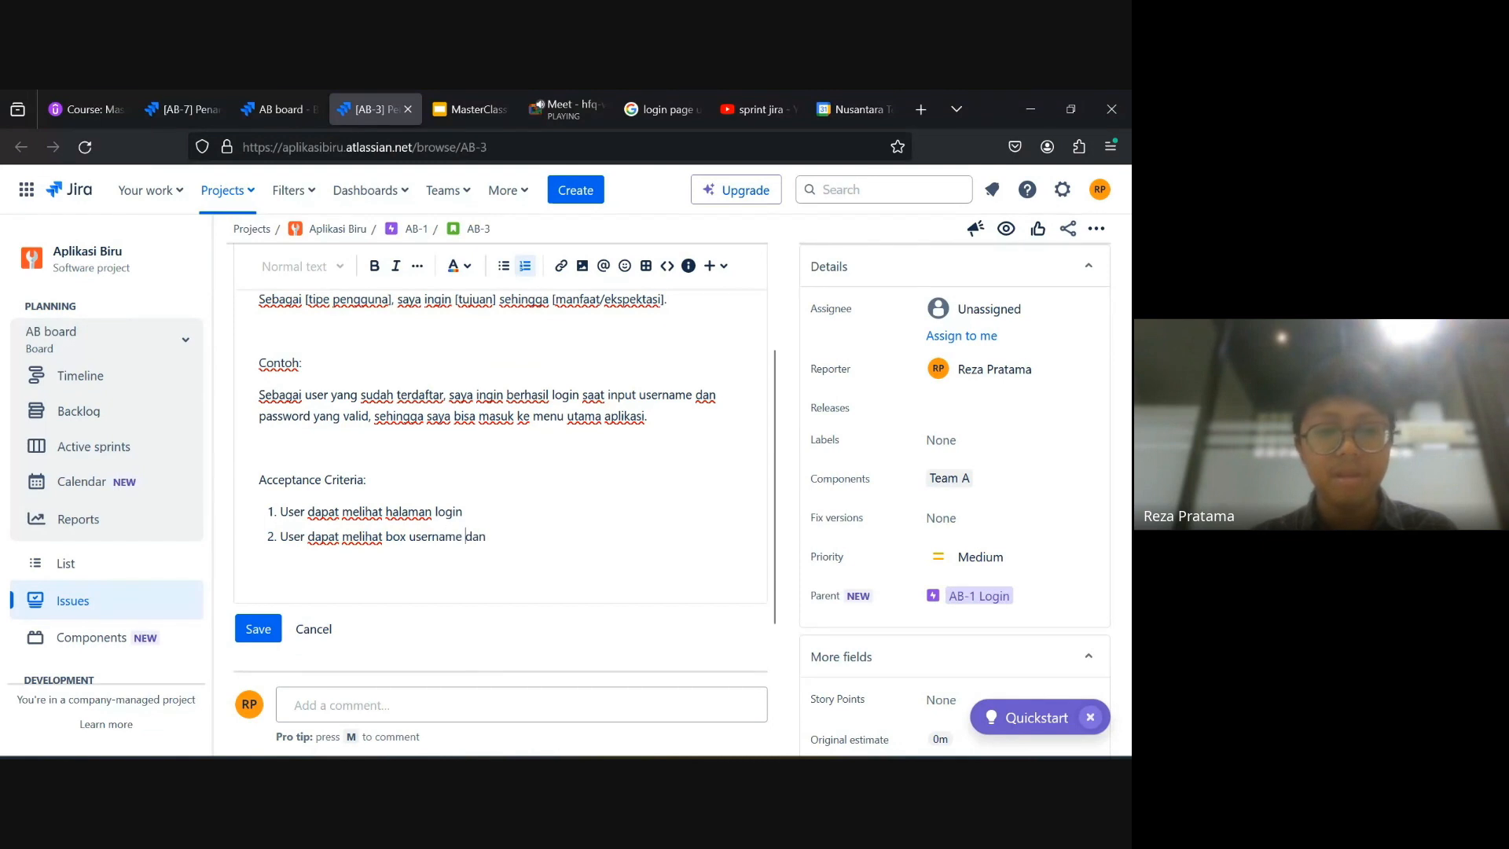
type(" password")
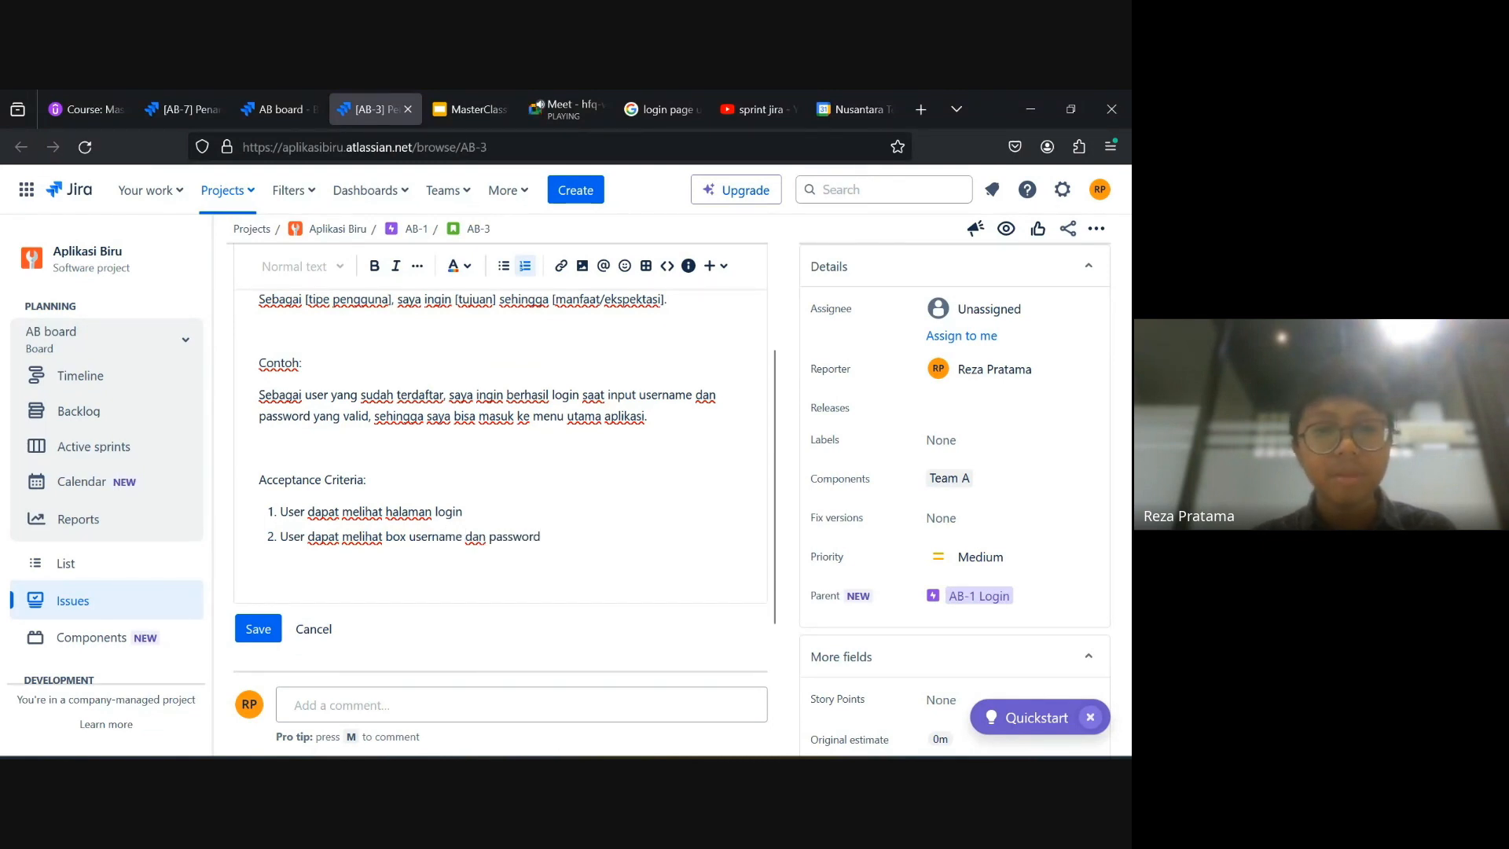
scroll(599, 545, "up", 3)
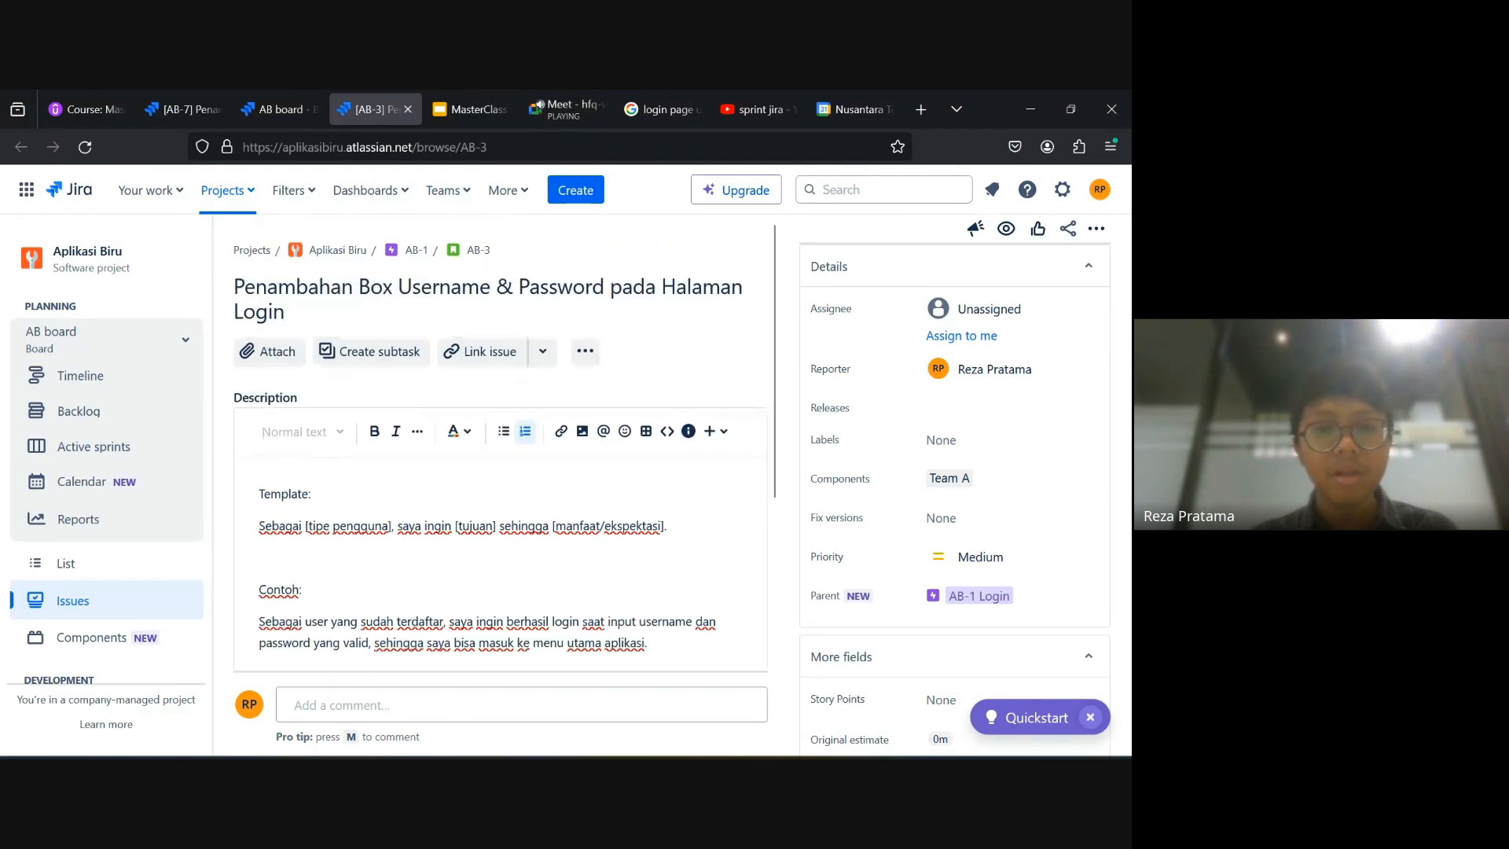
scroll(578, 549, "down", 3)
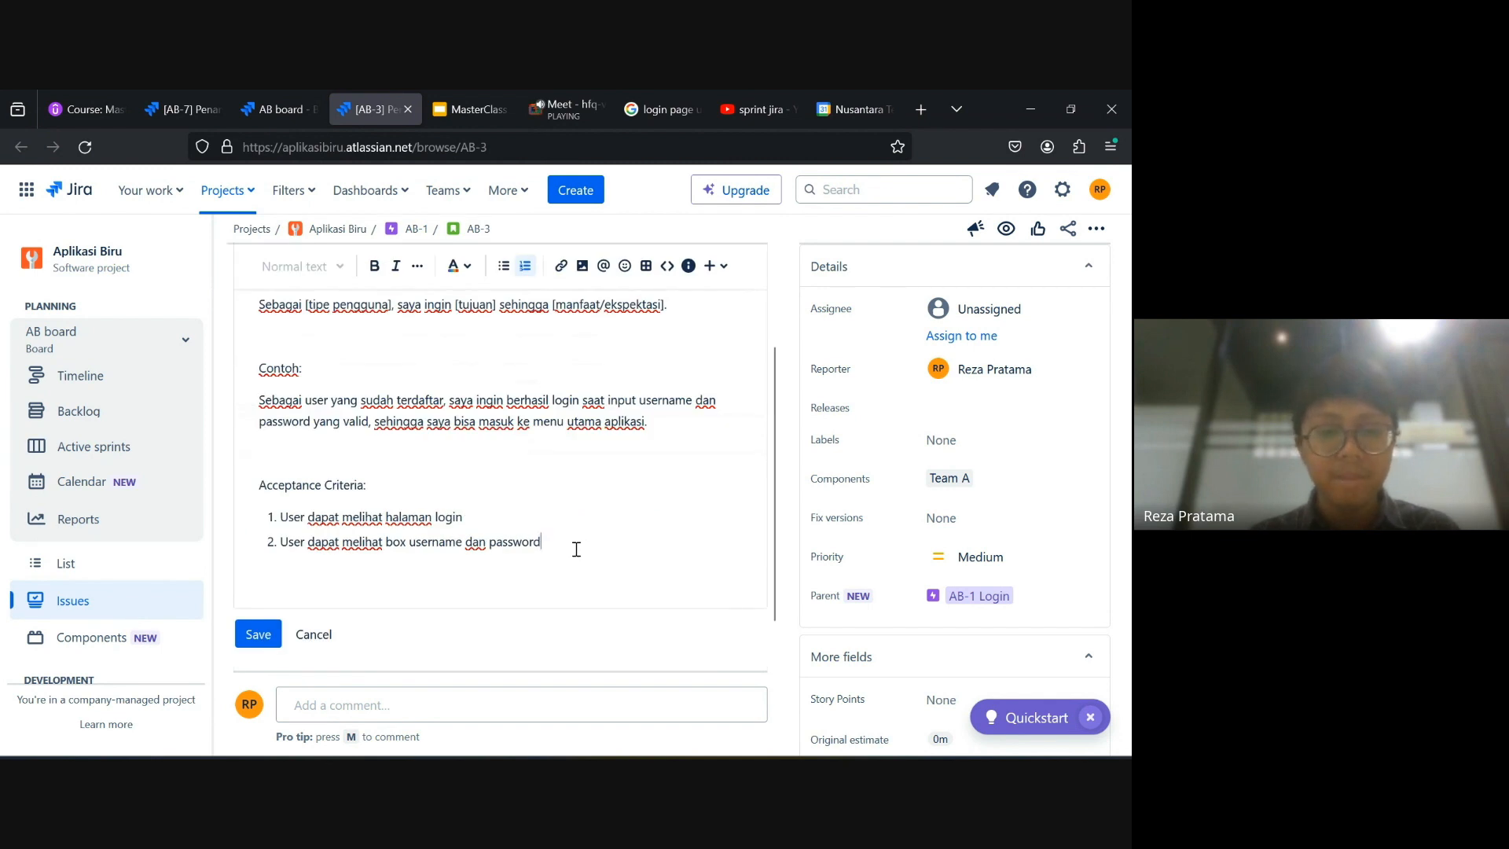
Add item 3 'User dapat melihat button Login' and start item 4.
key("Return")
scroll(576, 548, "up", 1)
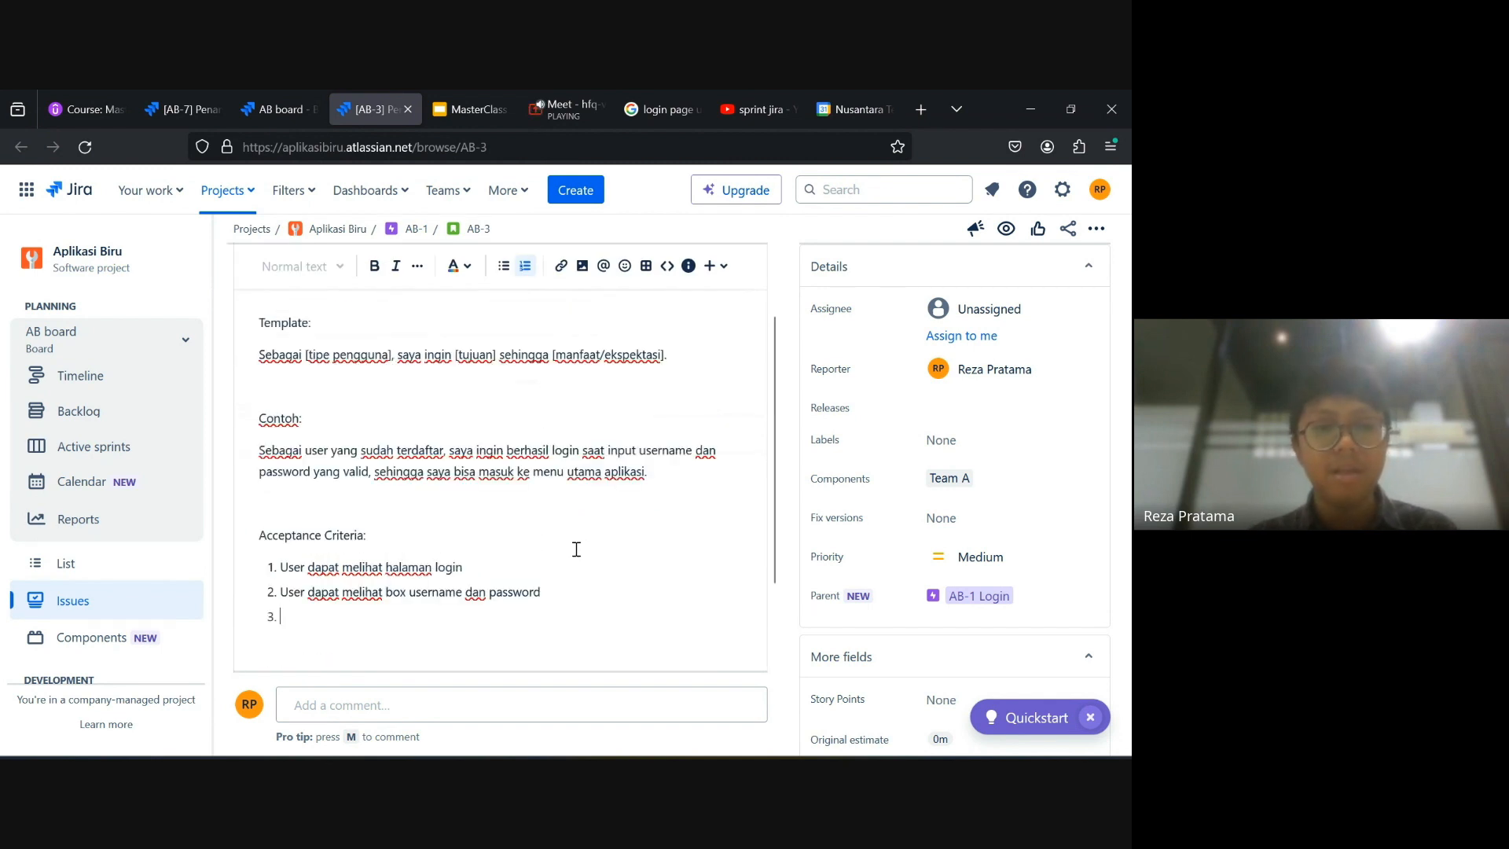
scroll(576, 549, "down", 1)
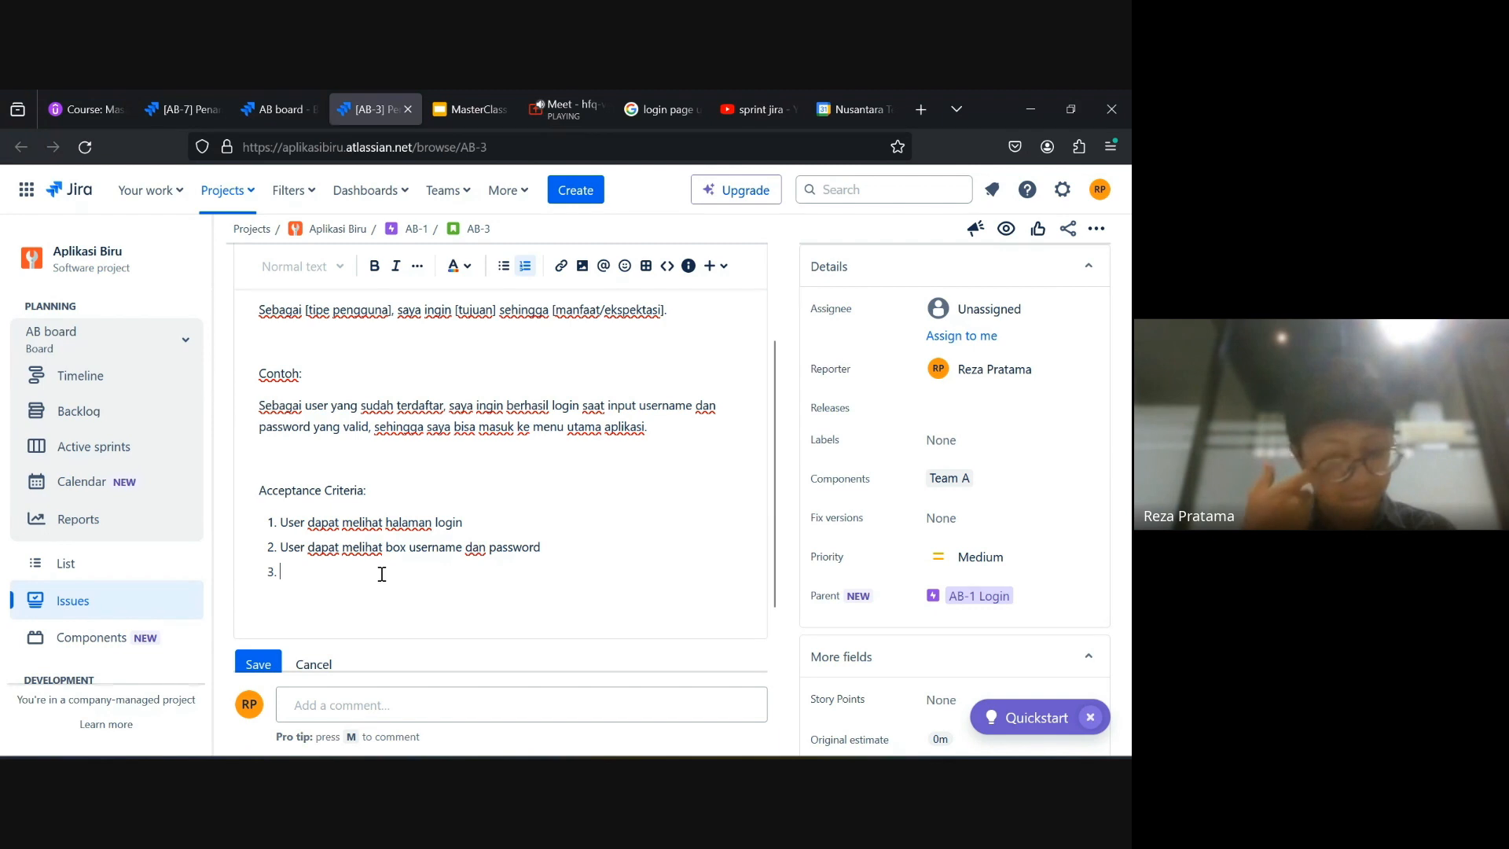
type("Use")
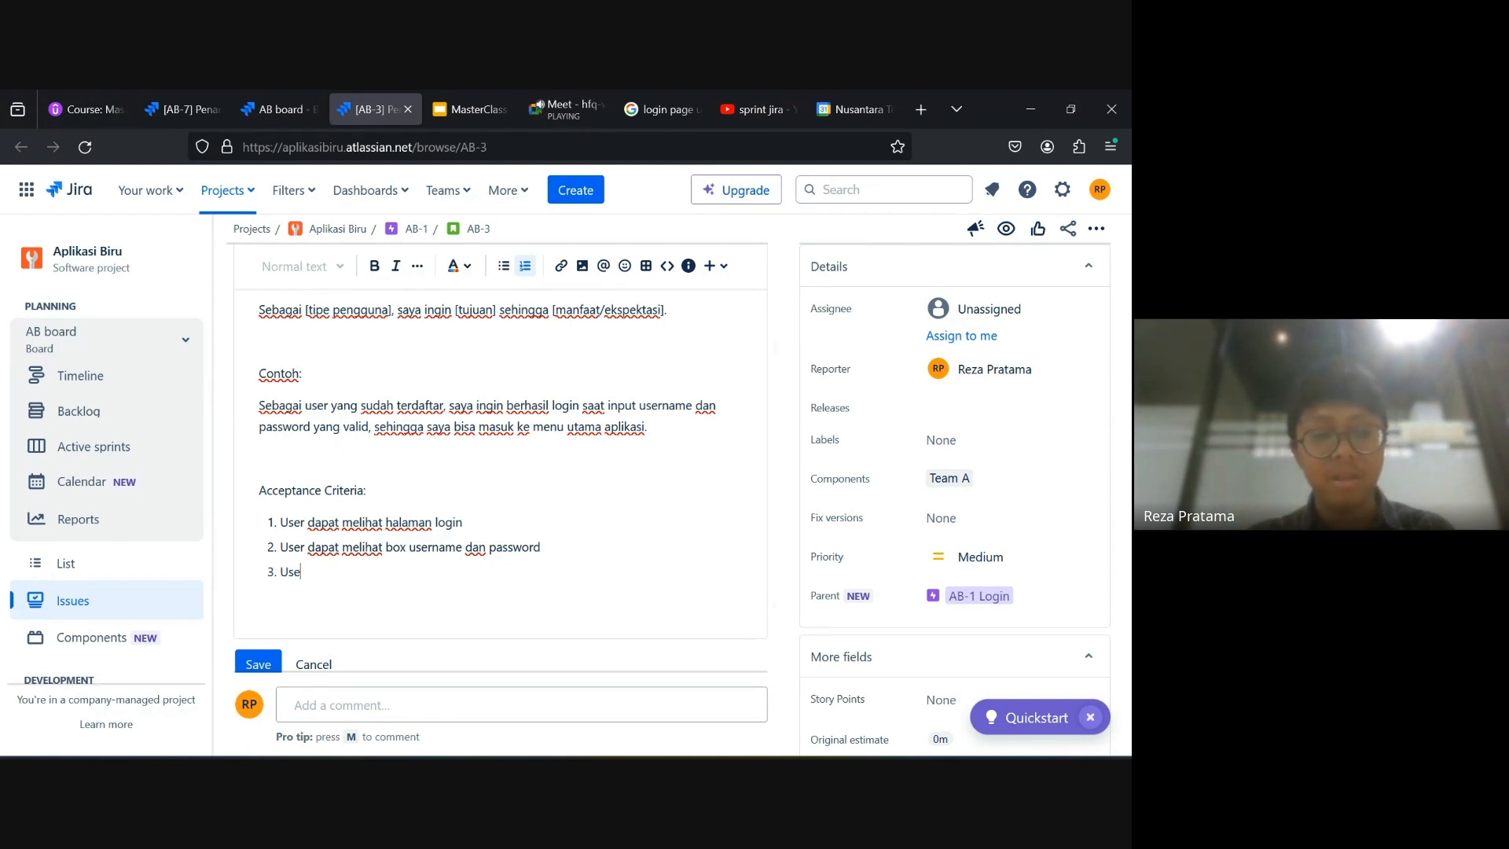
type("r d")
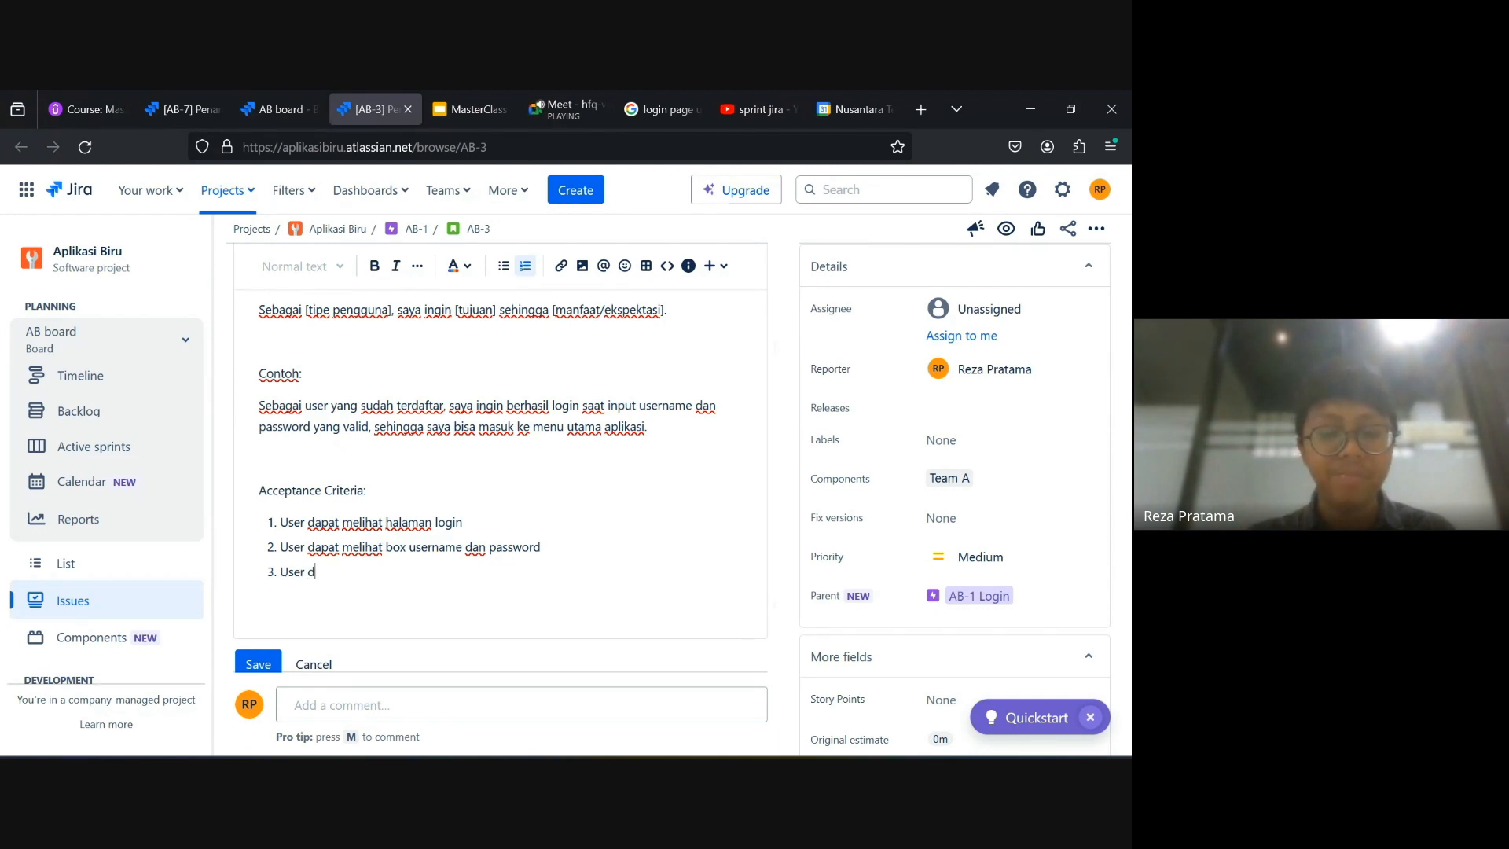
type("apat meliha")
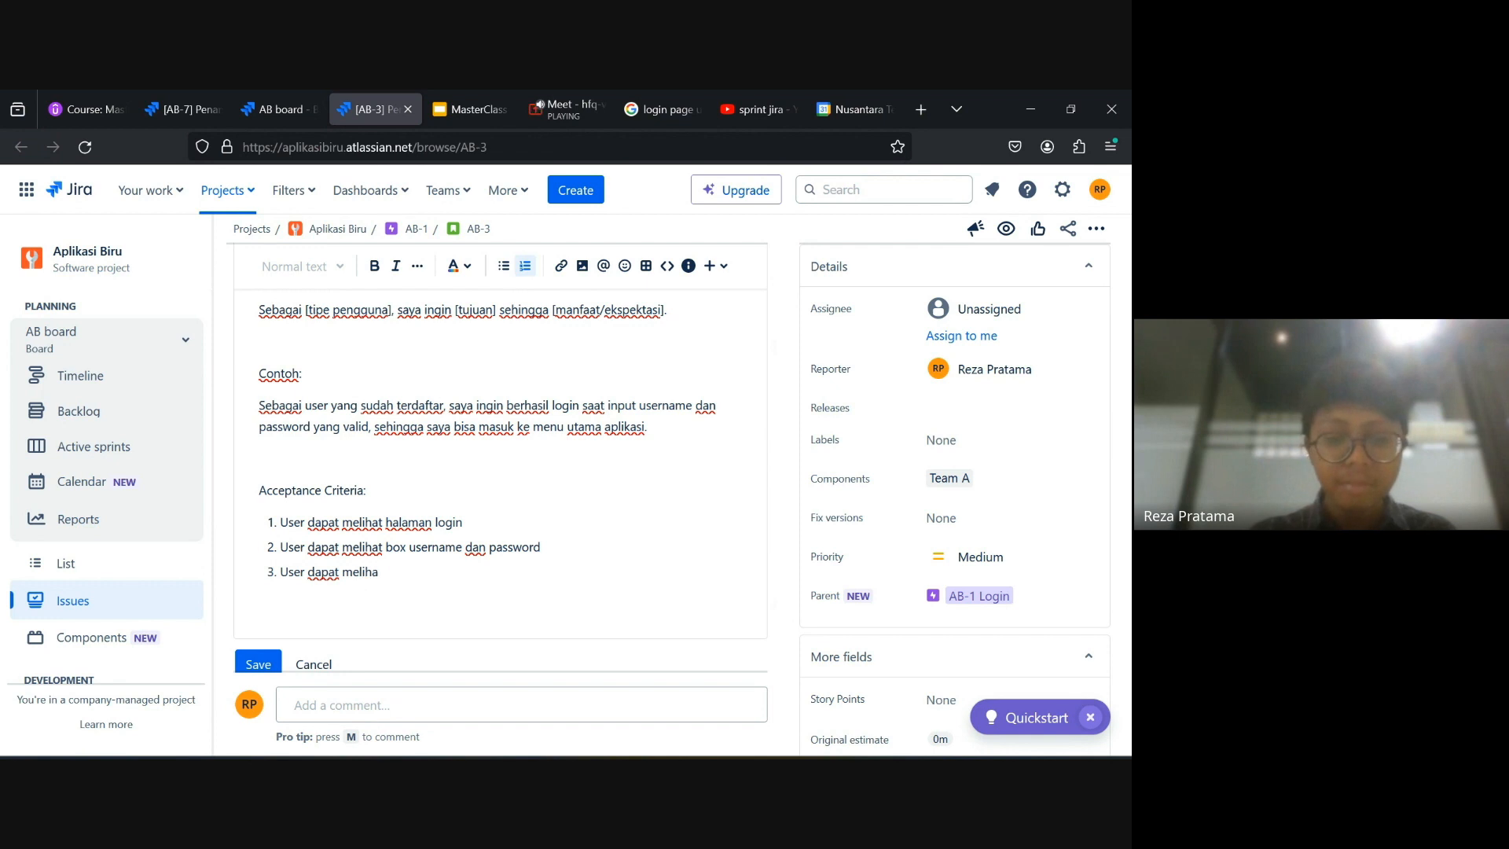
type("t button Logi")
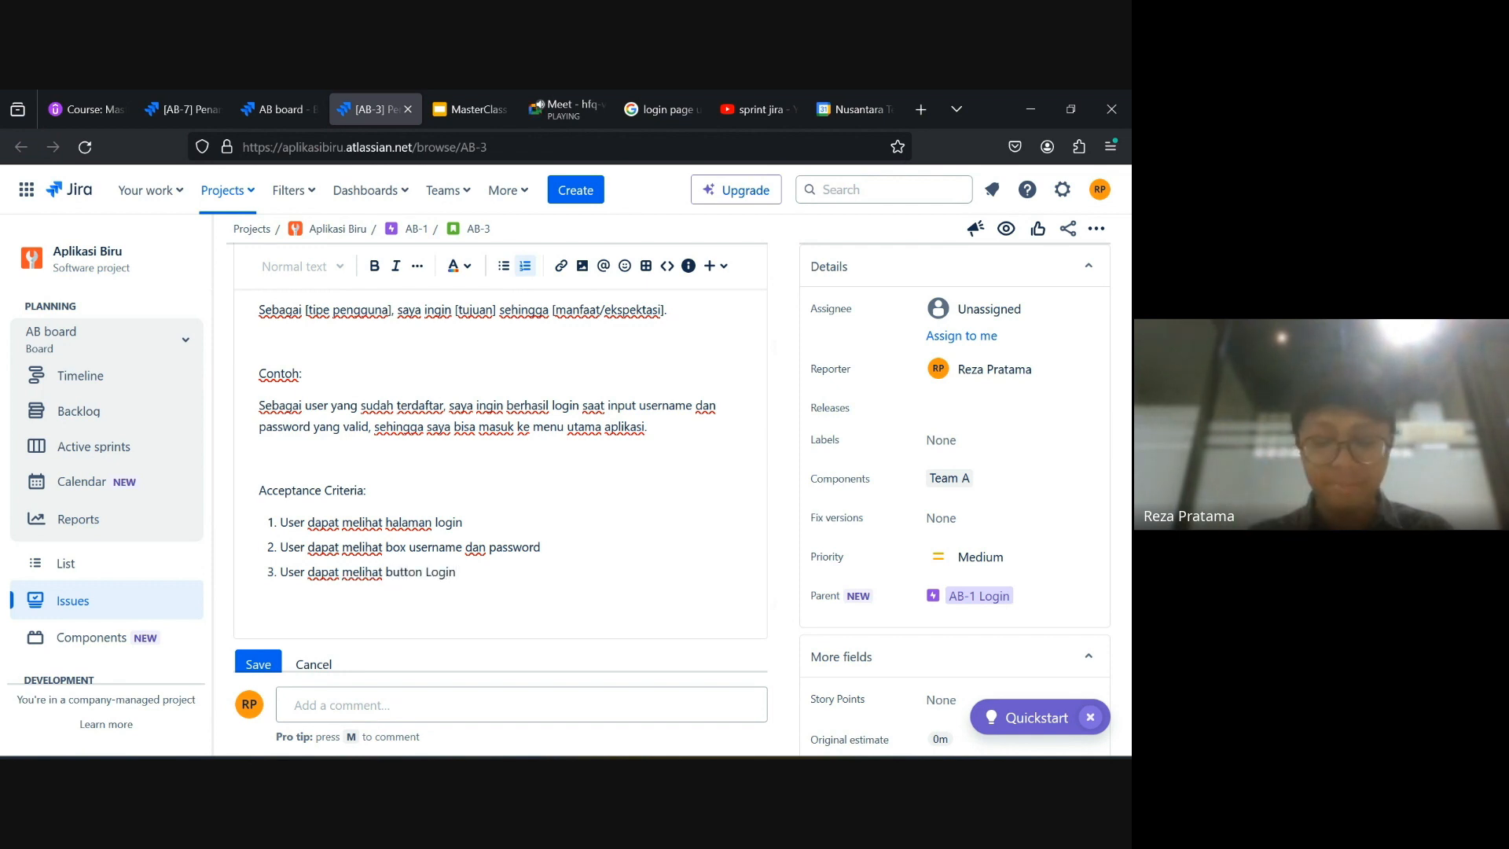
type("n")
key("Return")
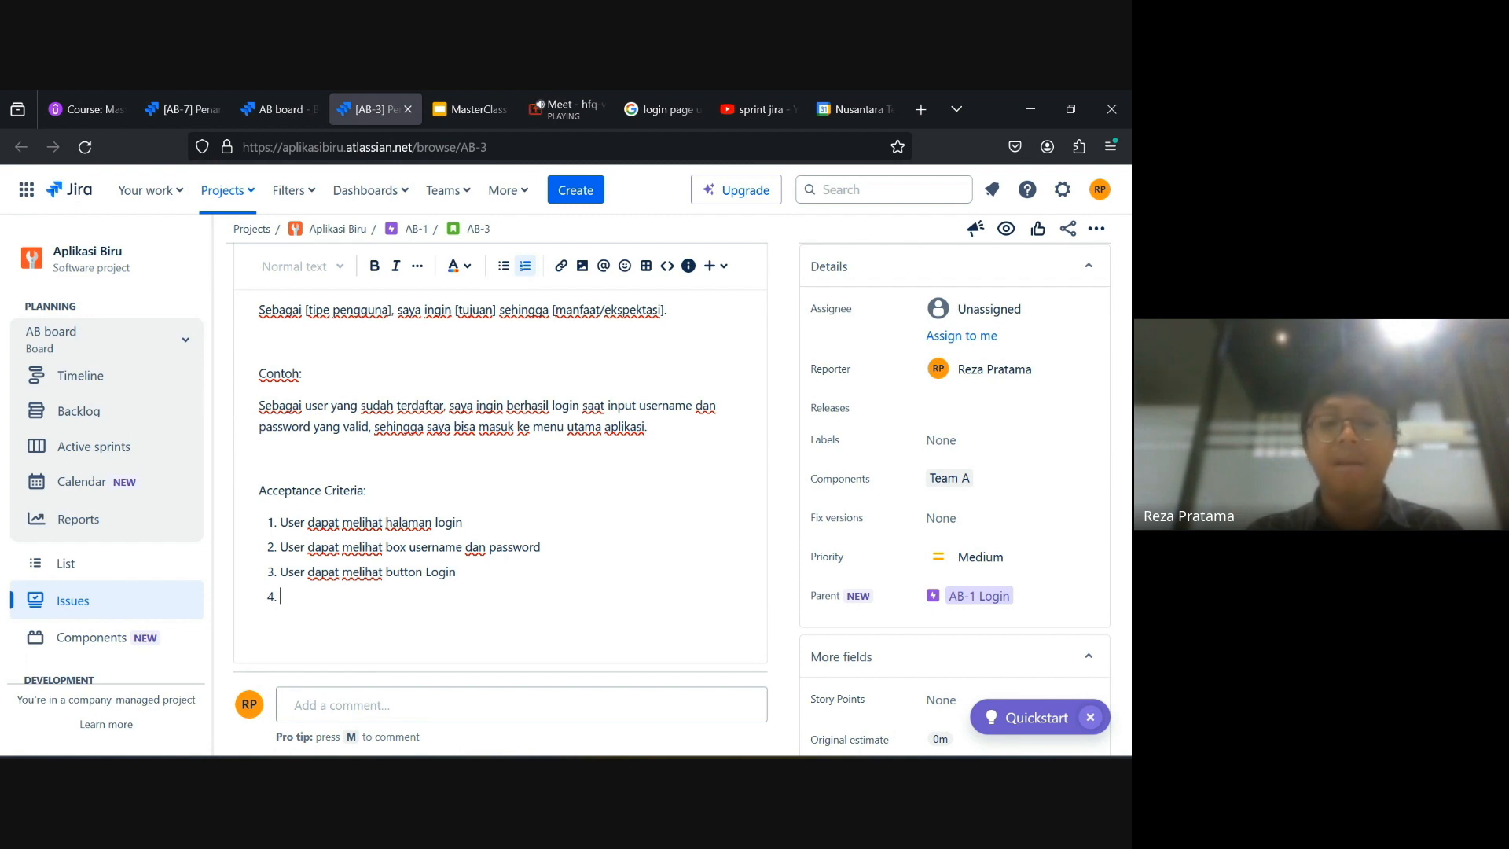
Add item 4 about the 'Lupa Password' text link and item 5 'User dapat input username dan password'.
type("User")
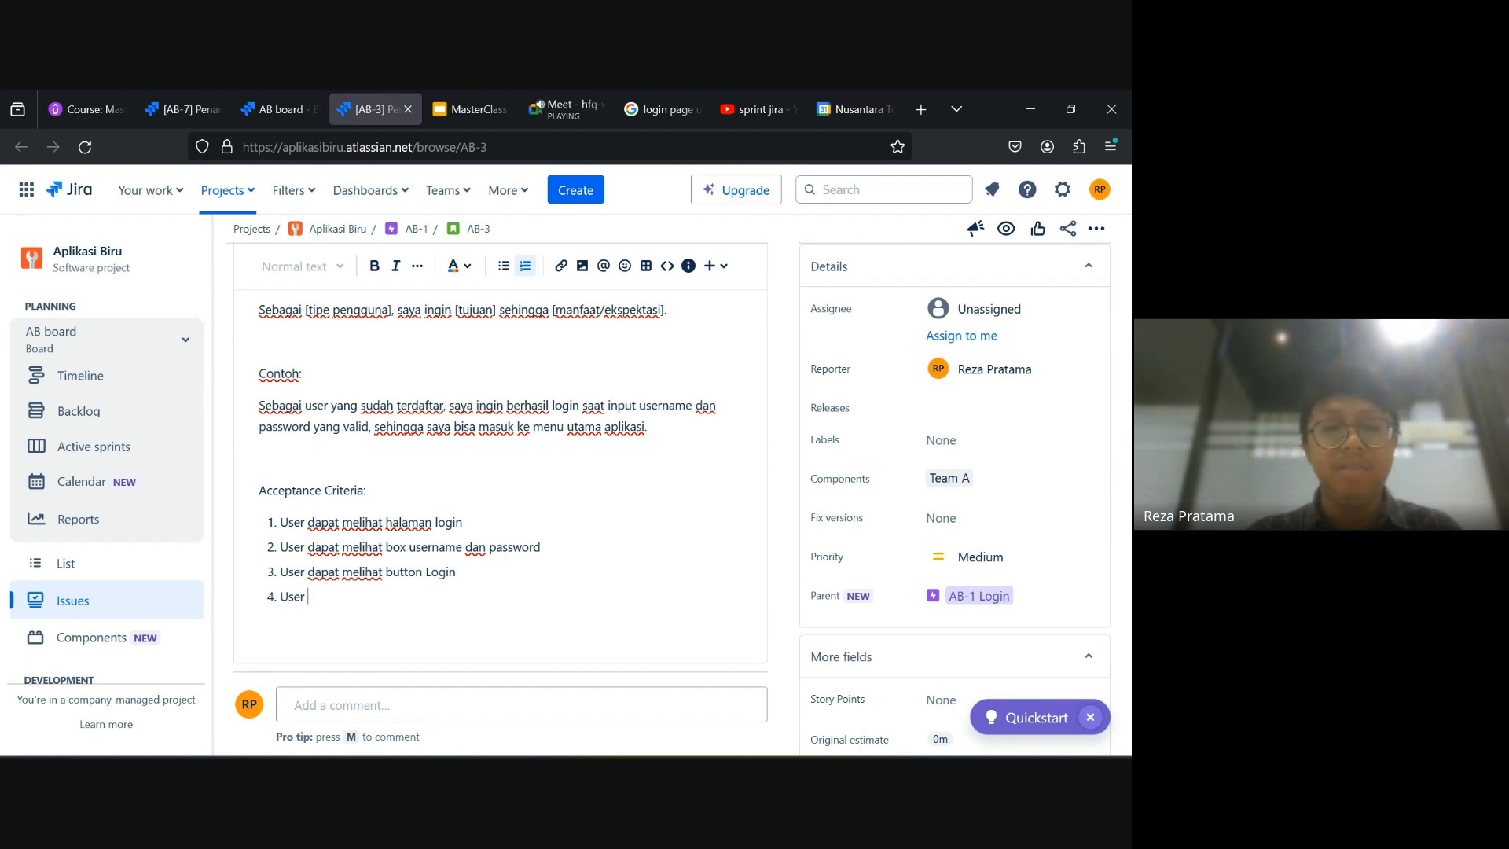
type(" dapat melihat")
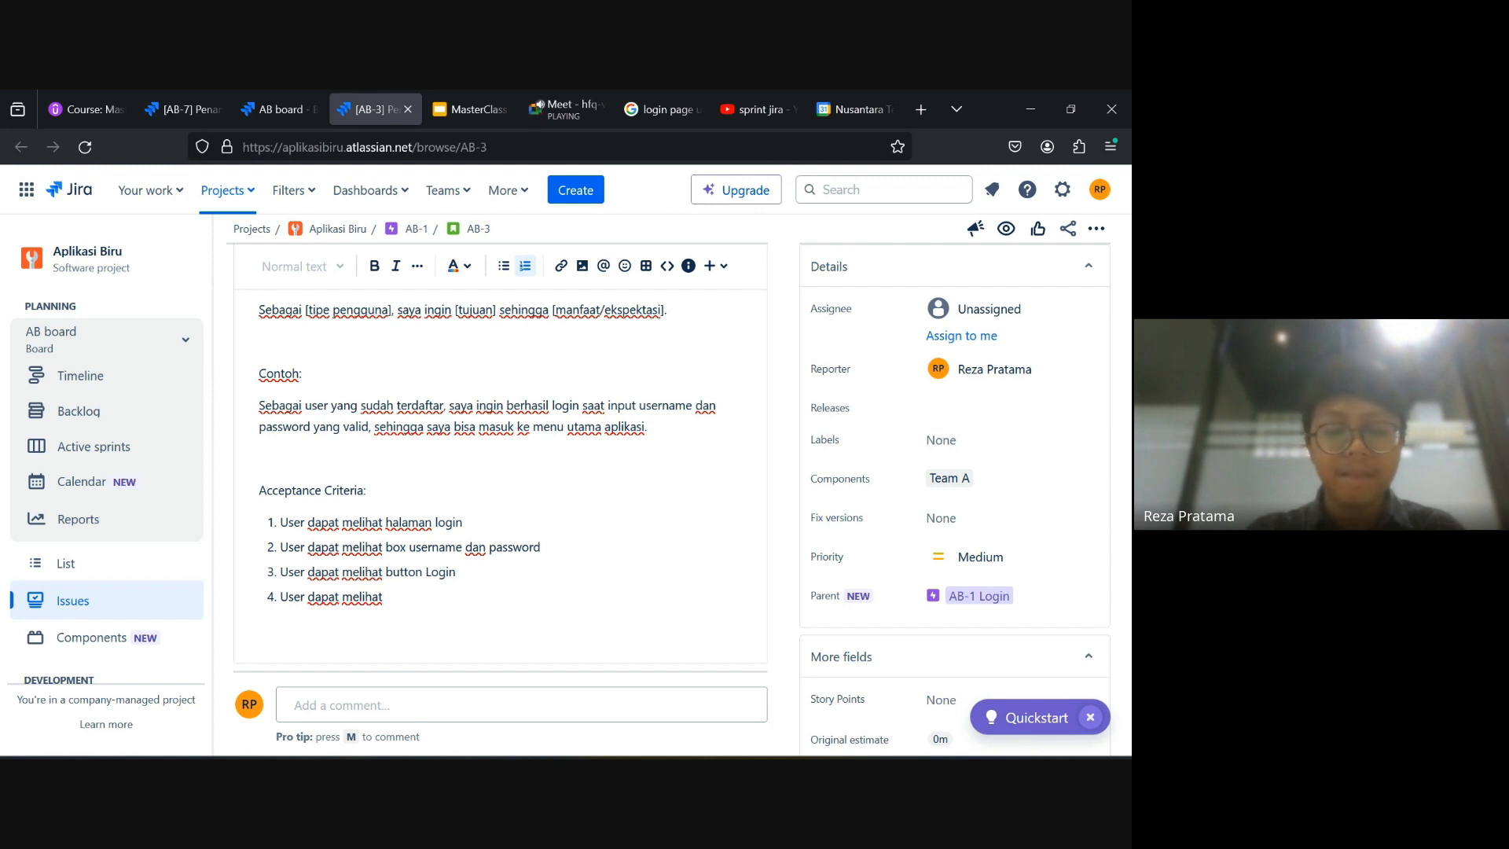
type("ext link")
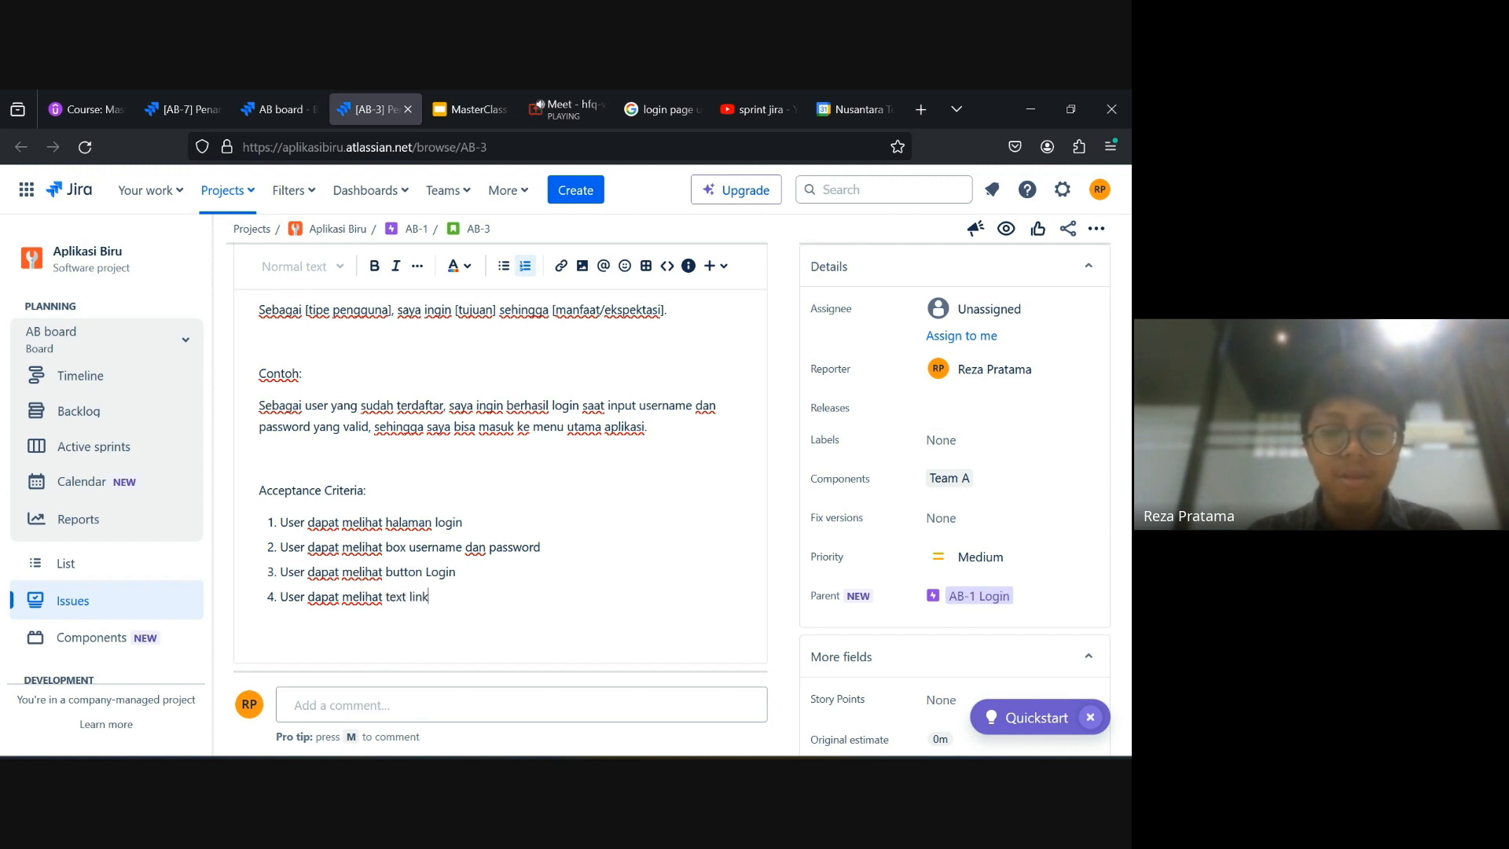
type(" “Lupa Password”")
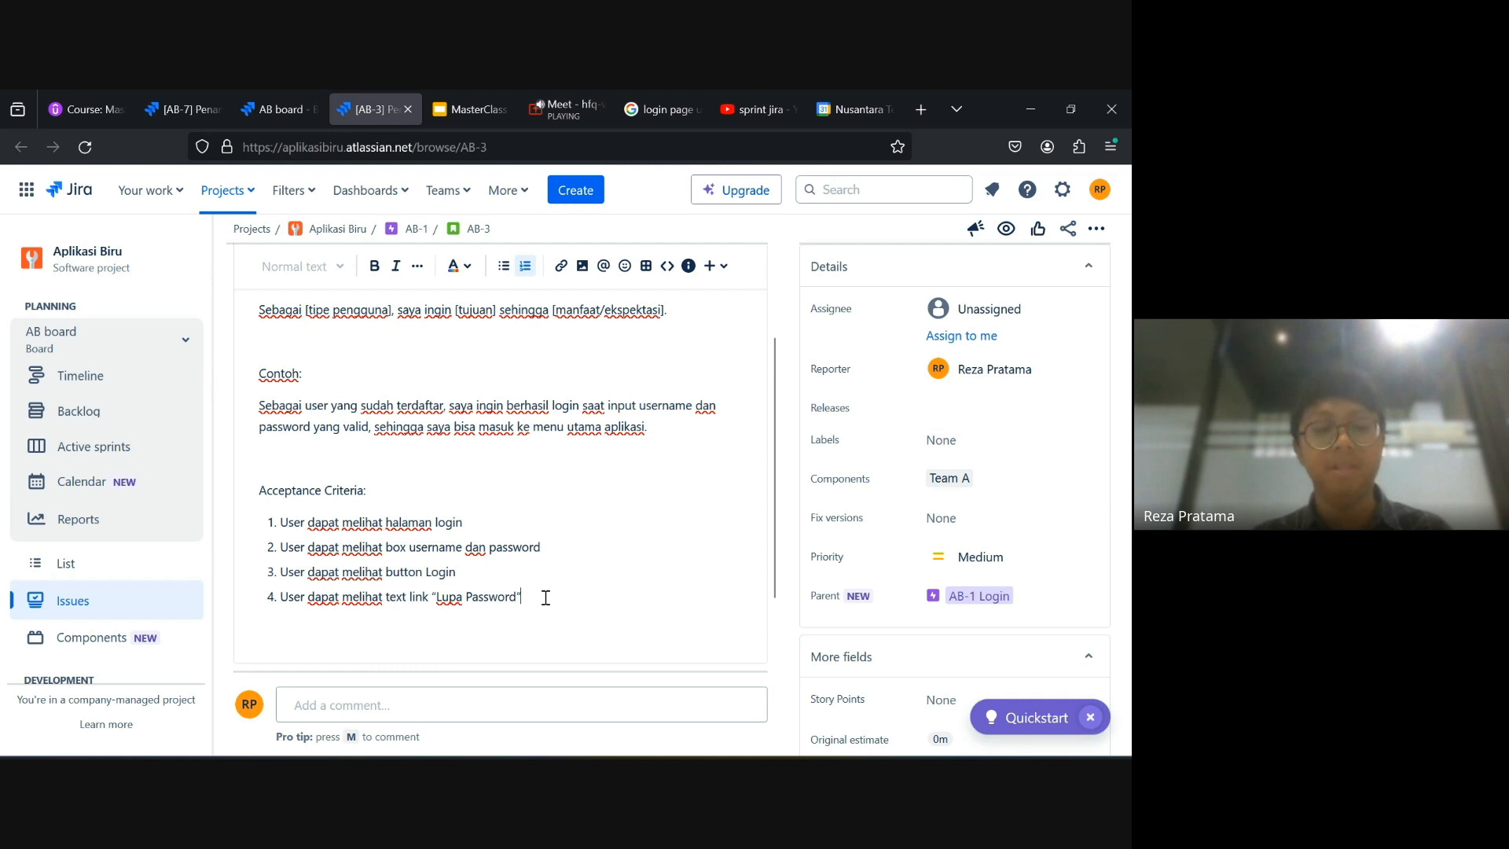
key("Return")
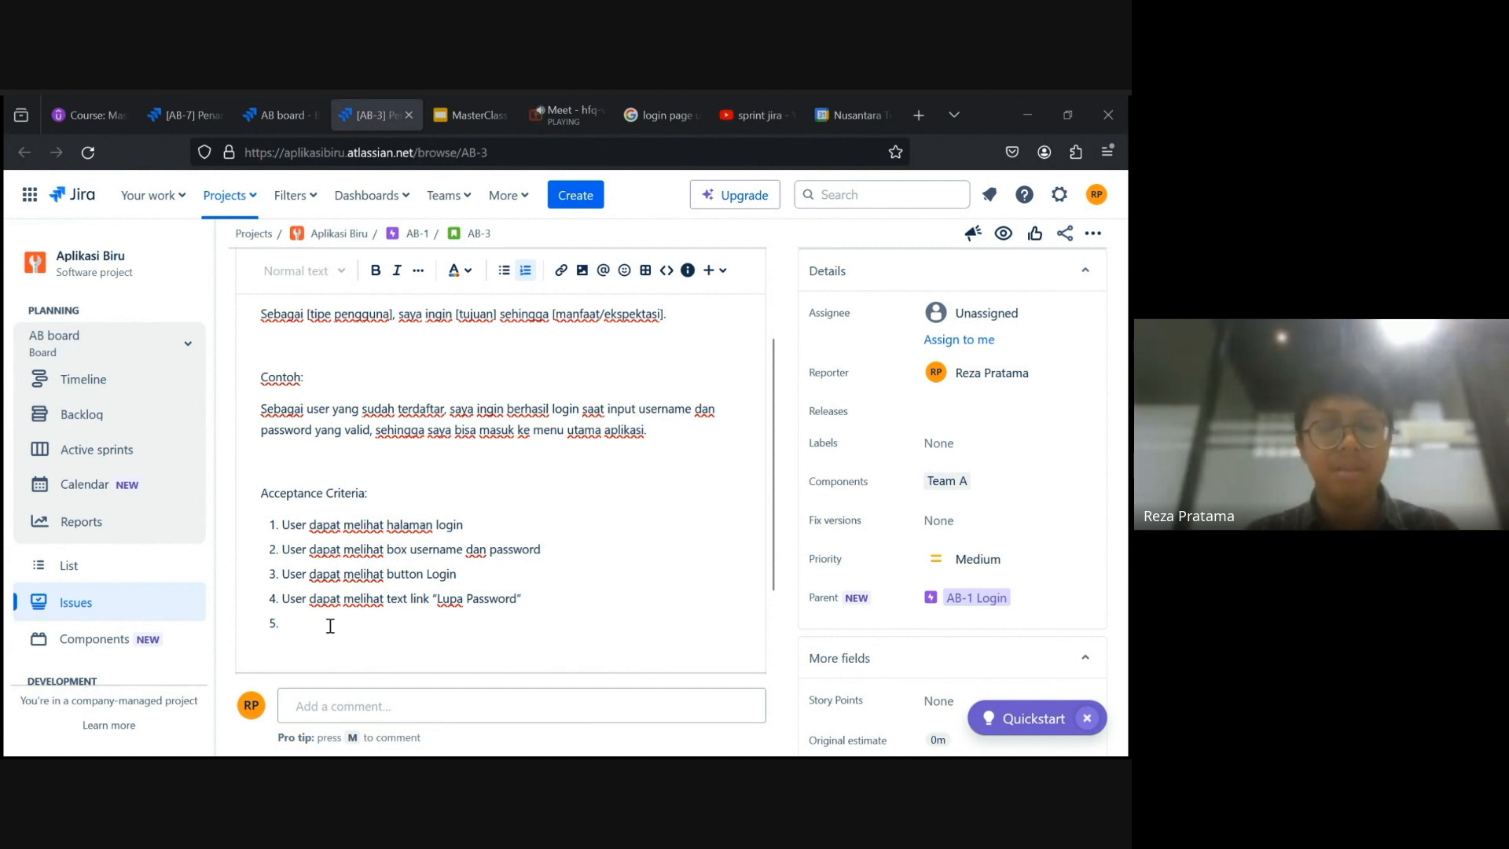
type("User")
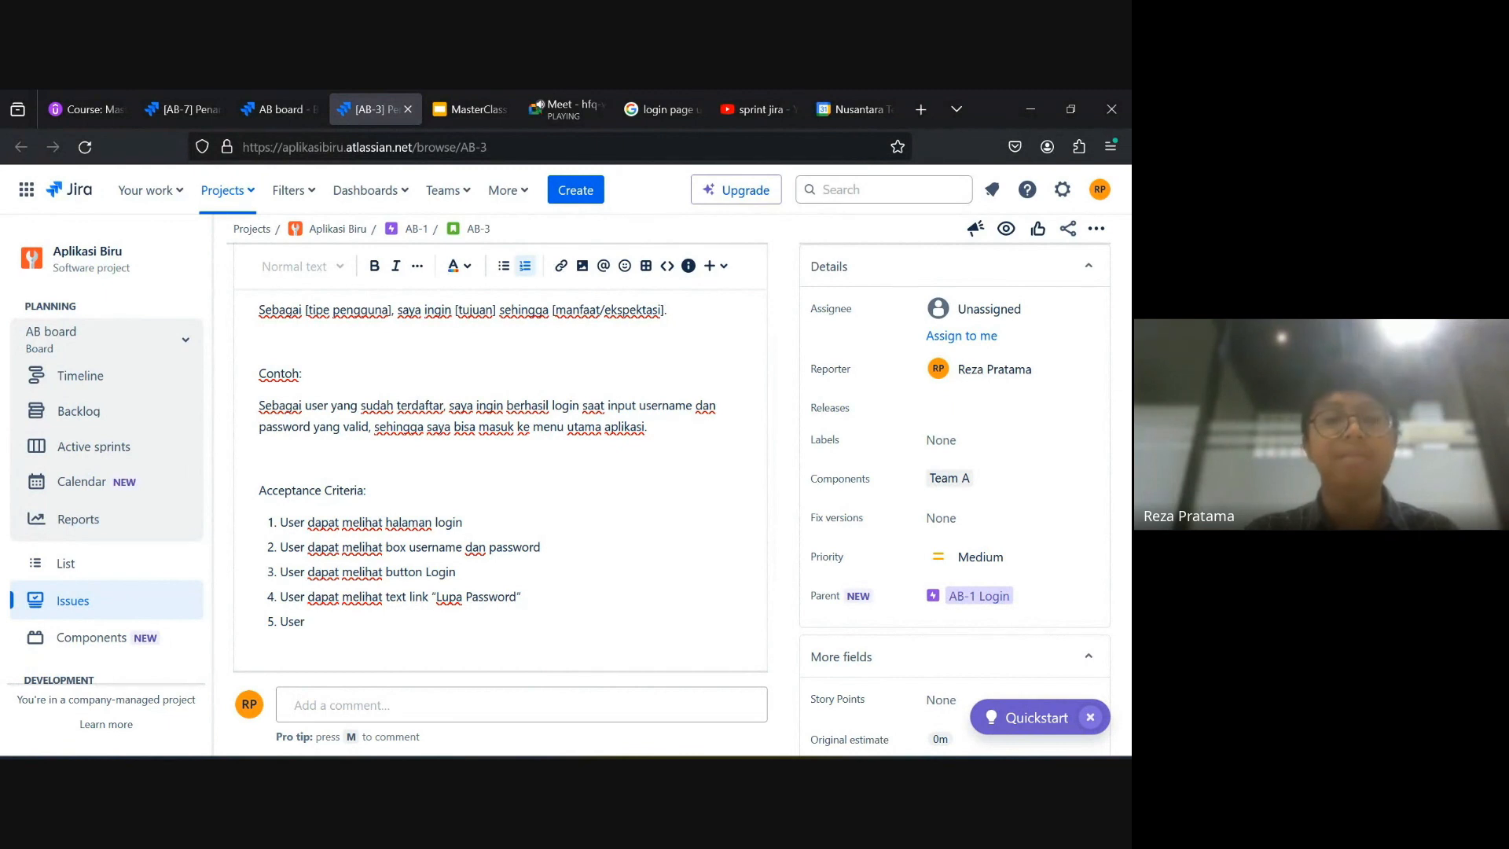
type(" dapat input username dan ")
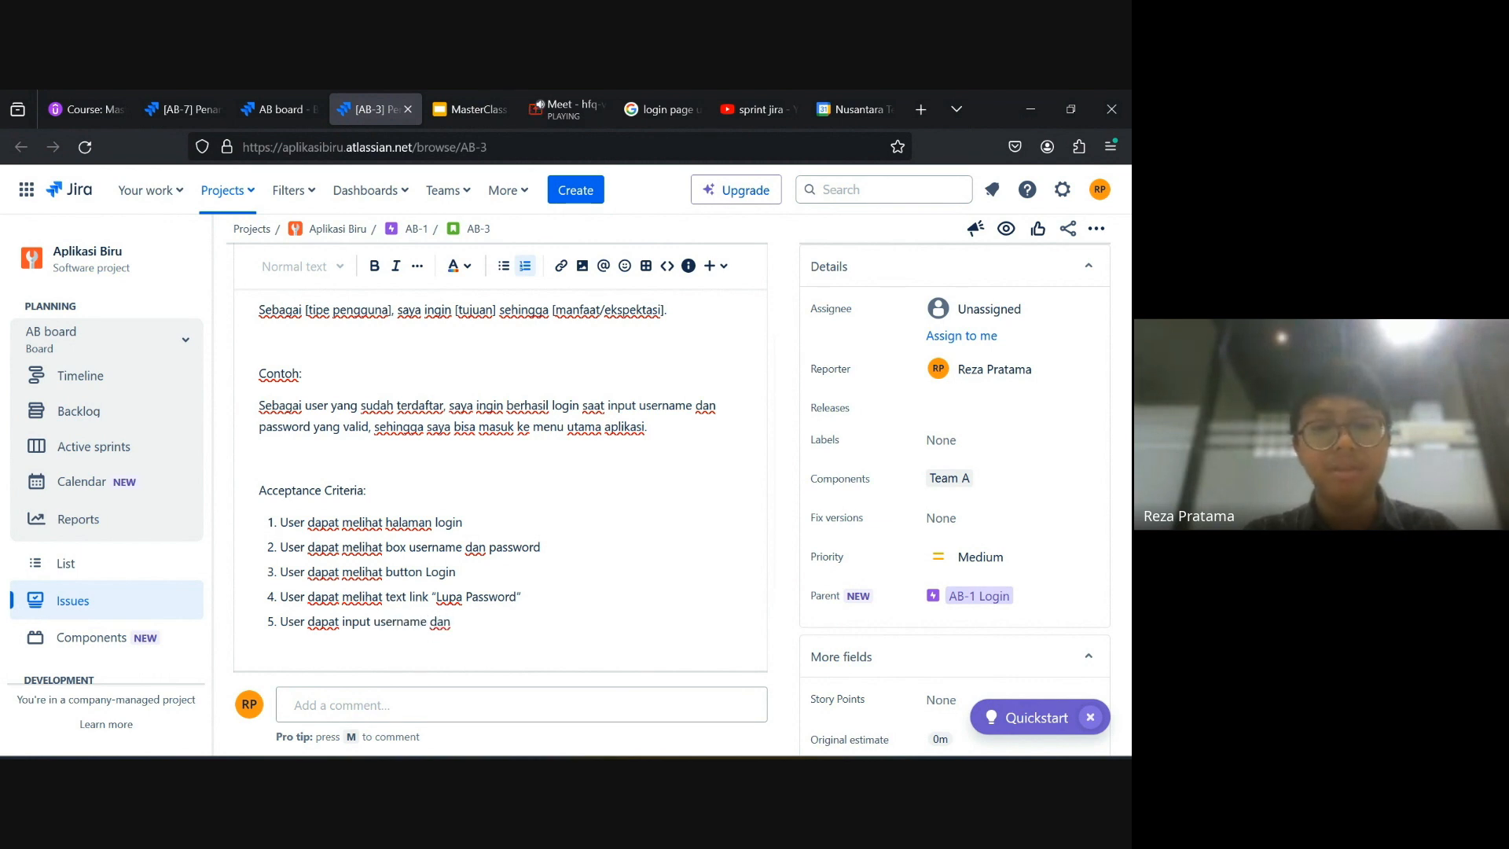
type("password")
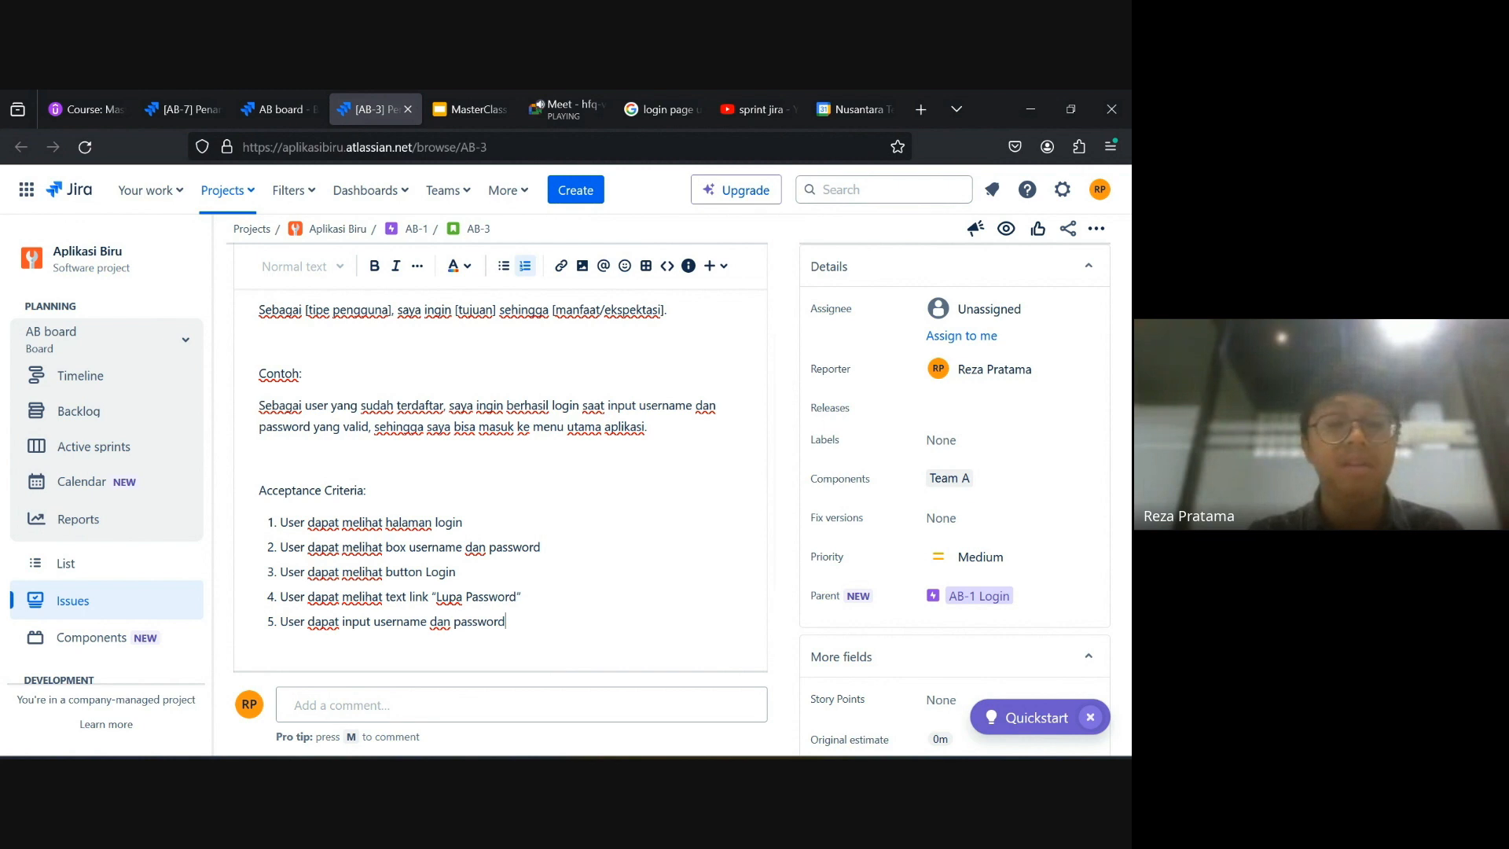
key("Return")
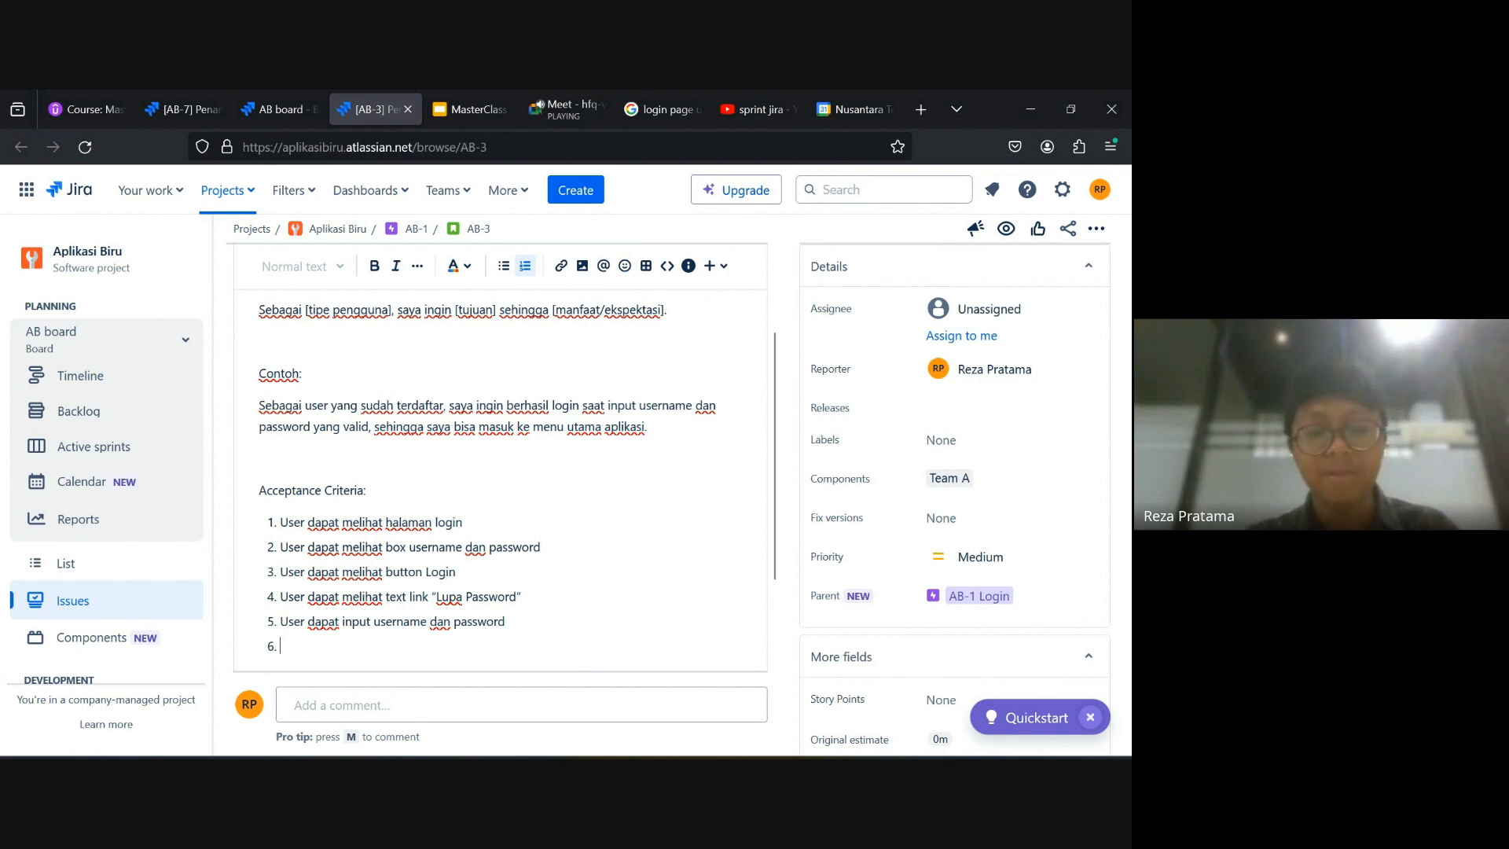
scroll(436, 569, "down", 2)
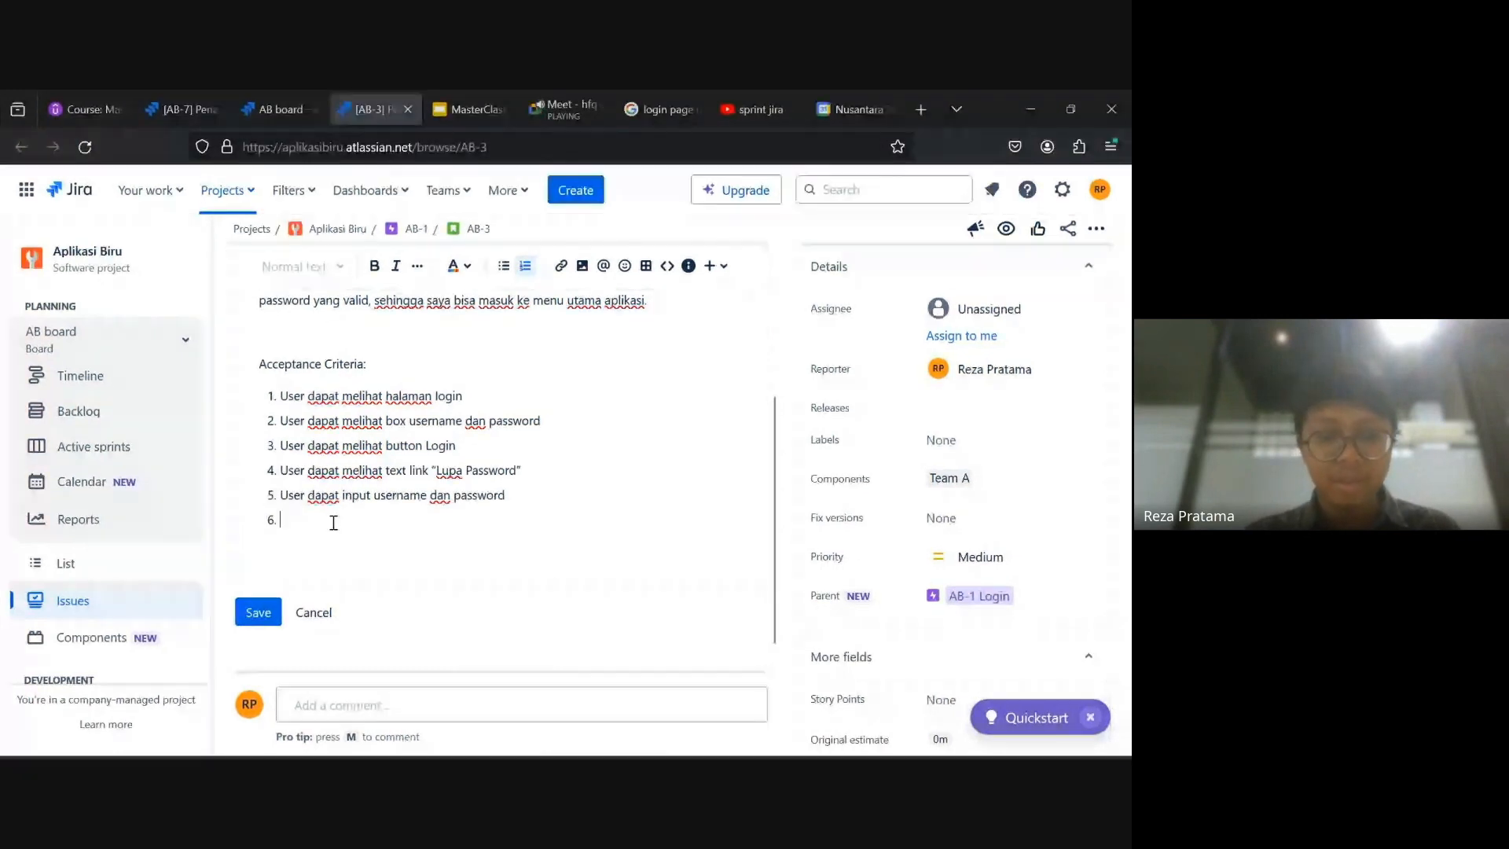
Add item 6: valid username/password combination logs the user in to the main menu.
type("Jika kom")
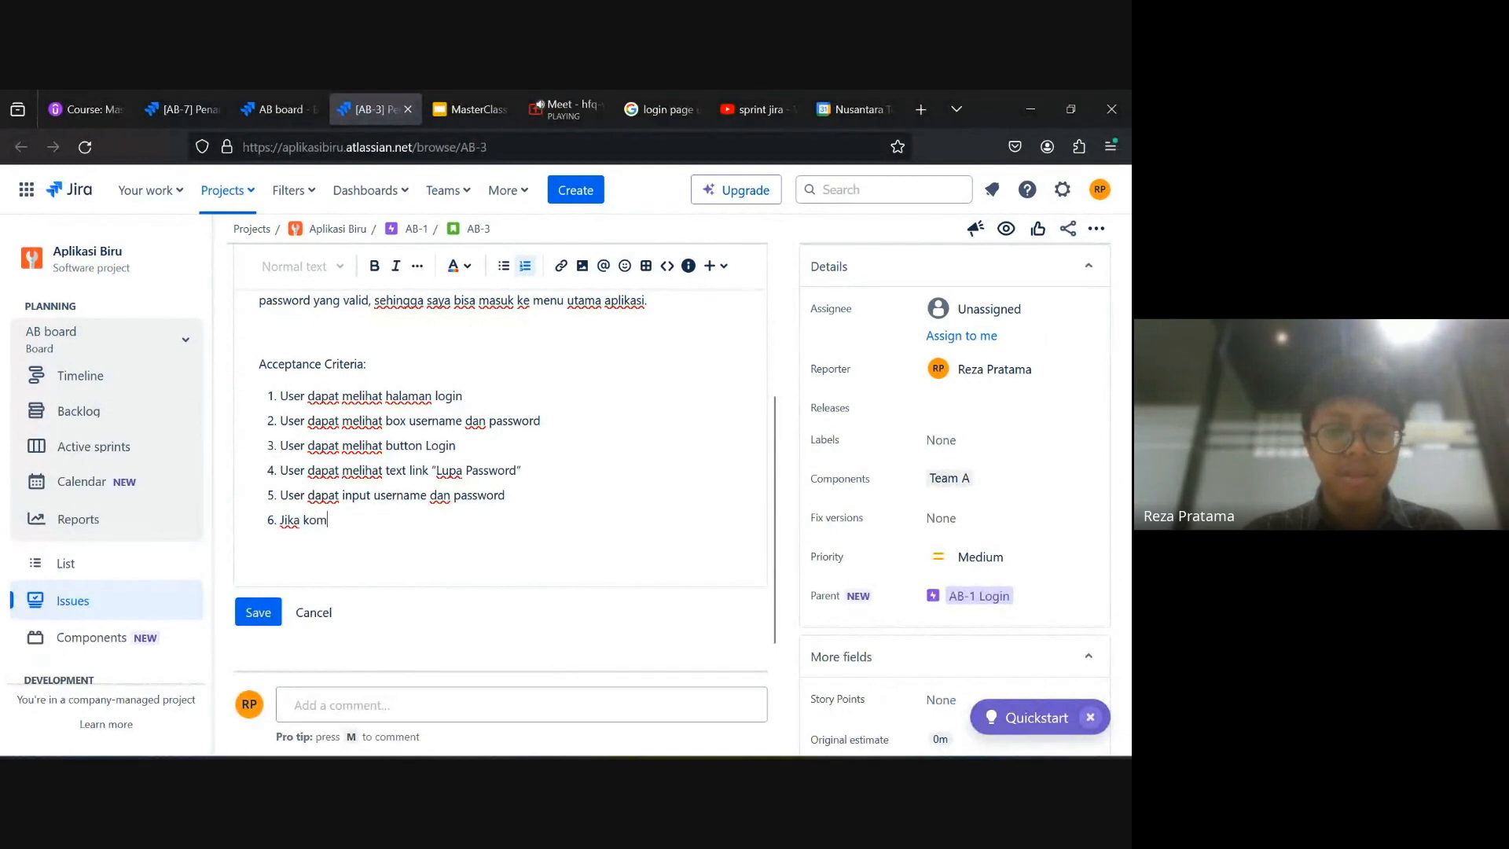
type("binasi username dan password benar/va")
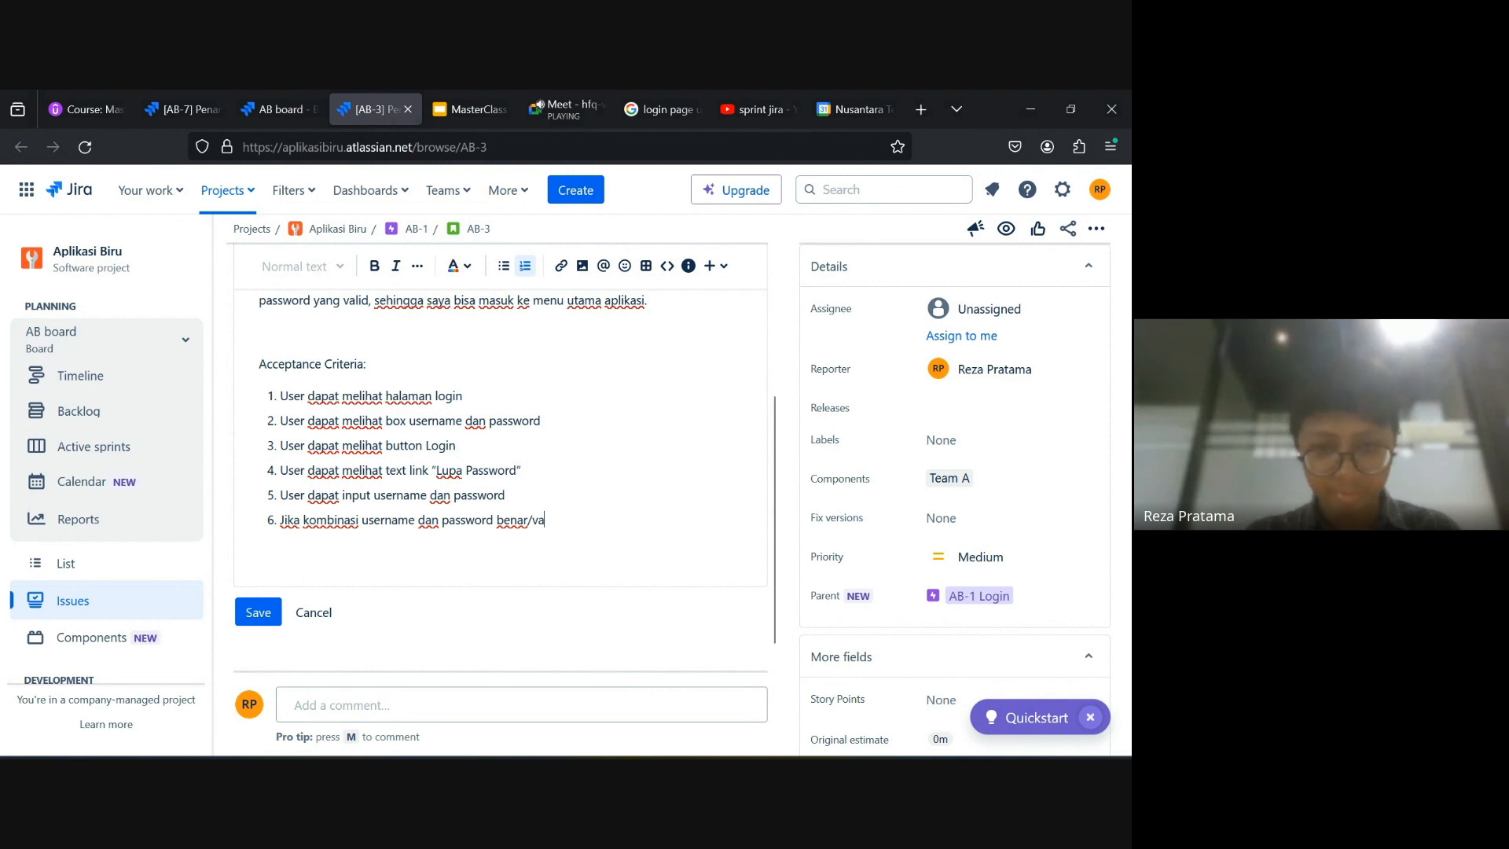
type("lid, maka user berhasil login dan masuk ke menu utama.")
key("Return")
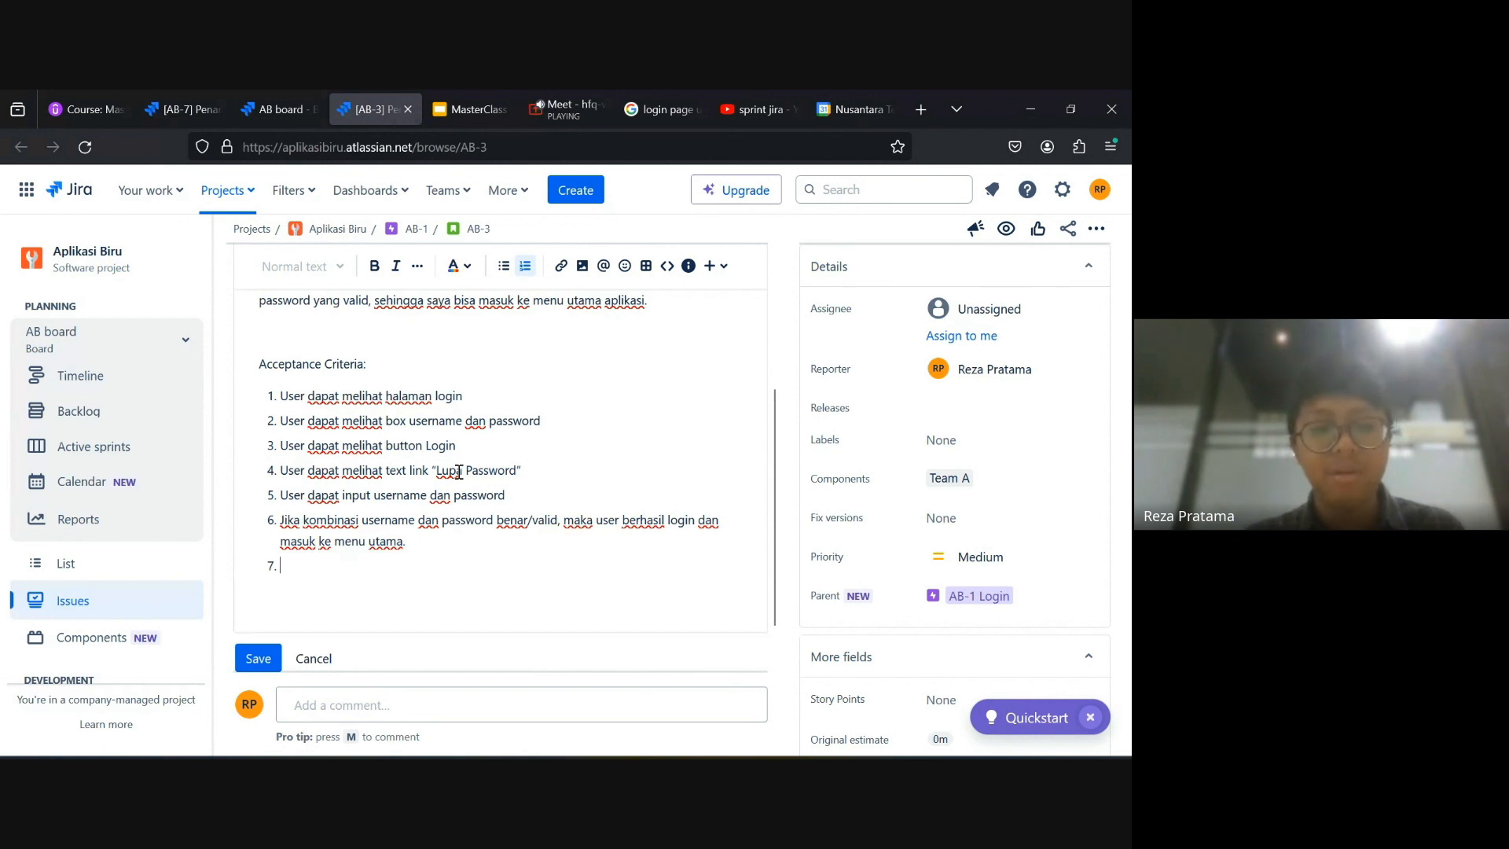
Add item 7: invalid login shows an Alert message, e.g. 'Maaf, username atau password yang Anda input salah'.
type("J")
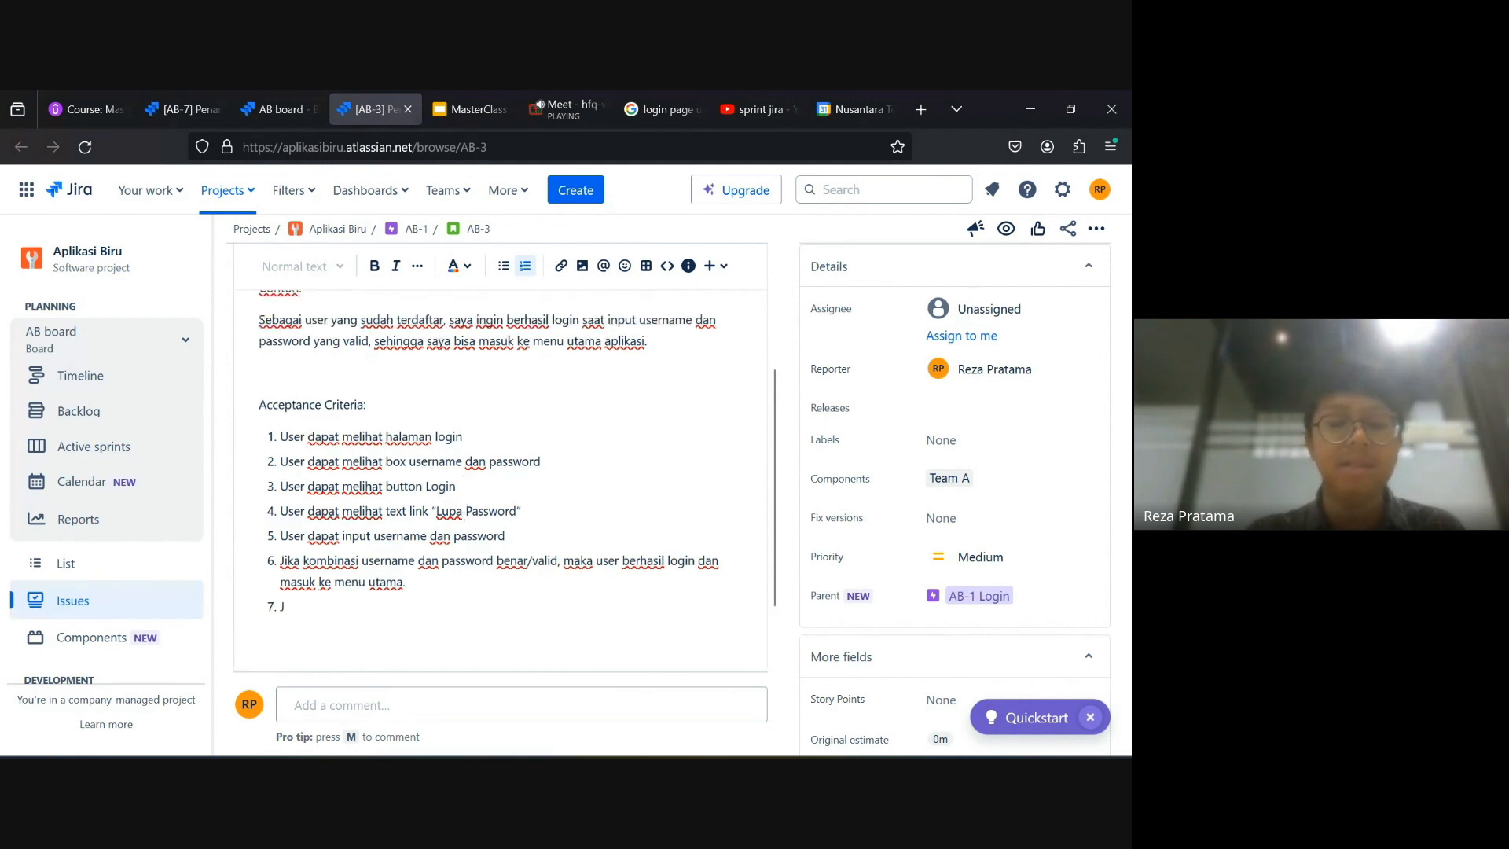
type("ika kombinasi username dan password salah/tidak valid, maka")
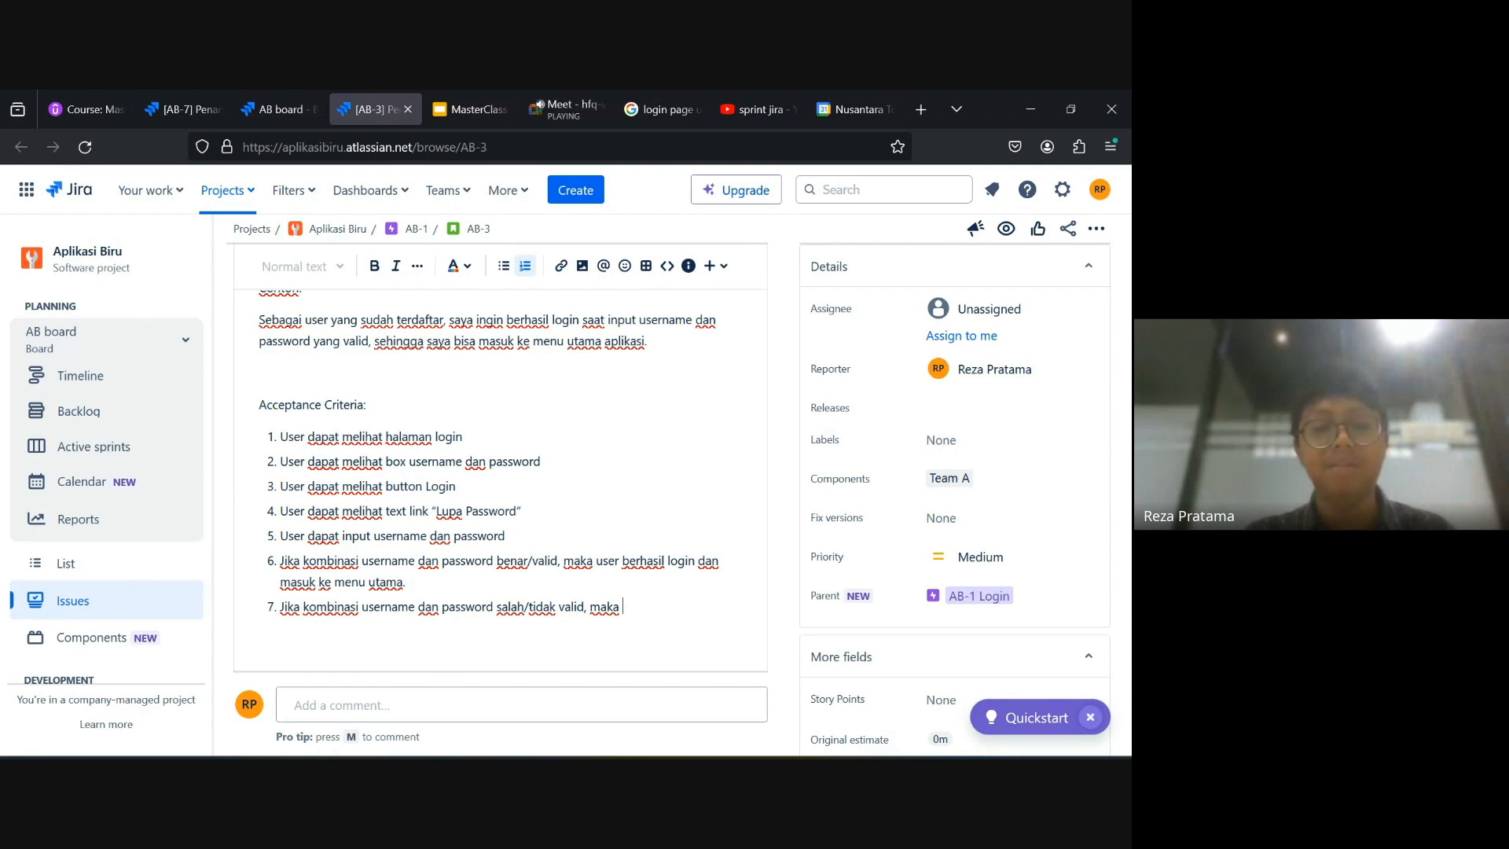
type("akan m")
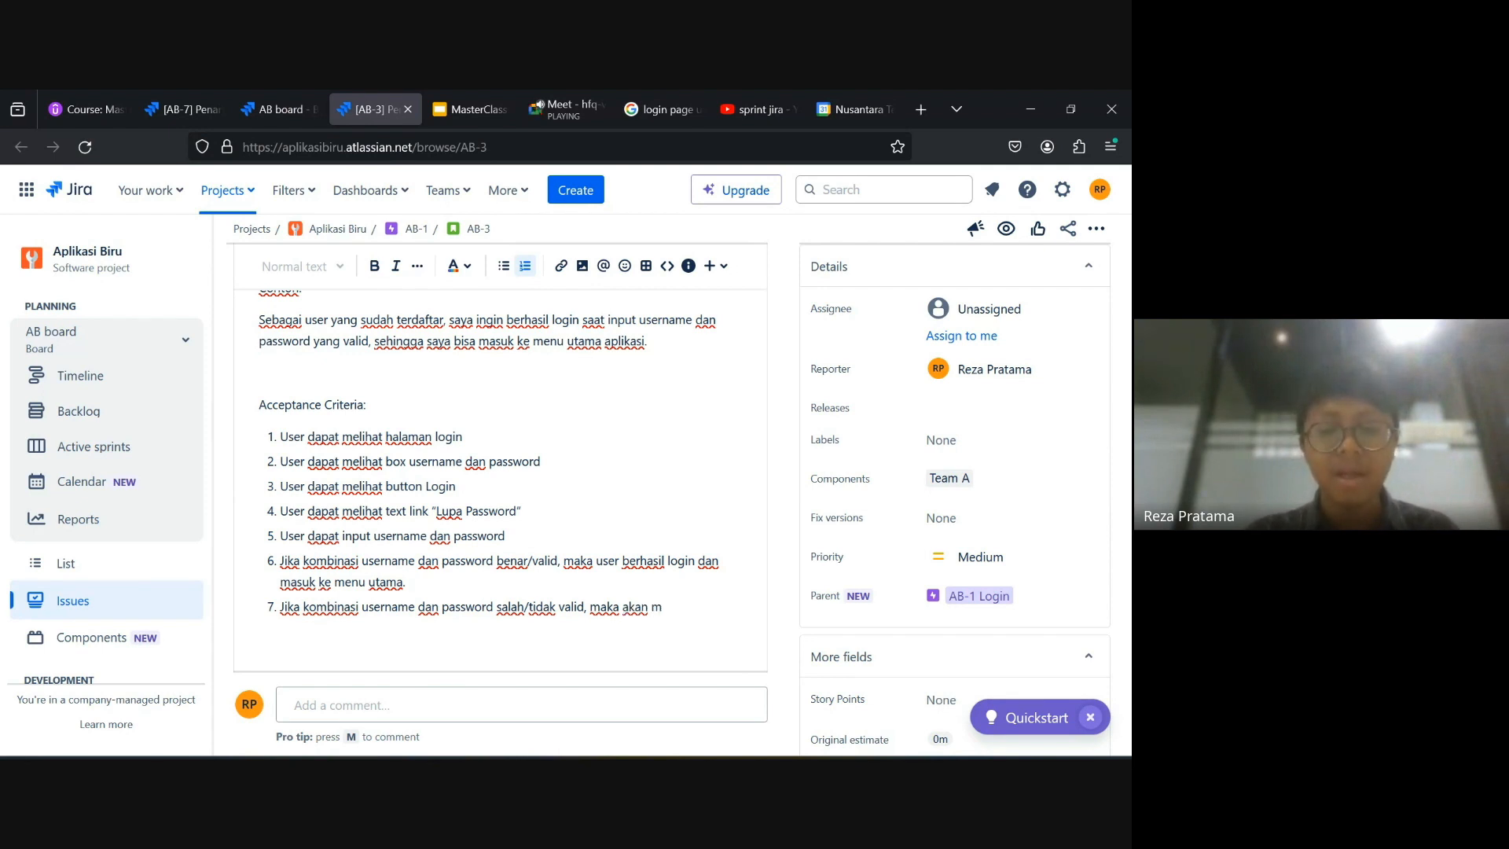
type("enampilka")
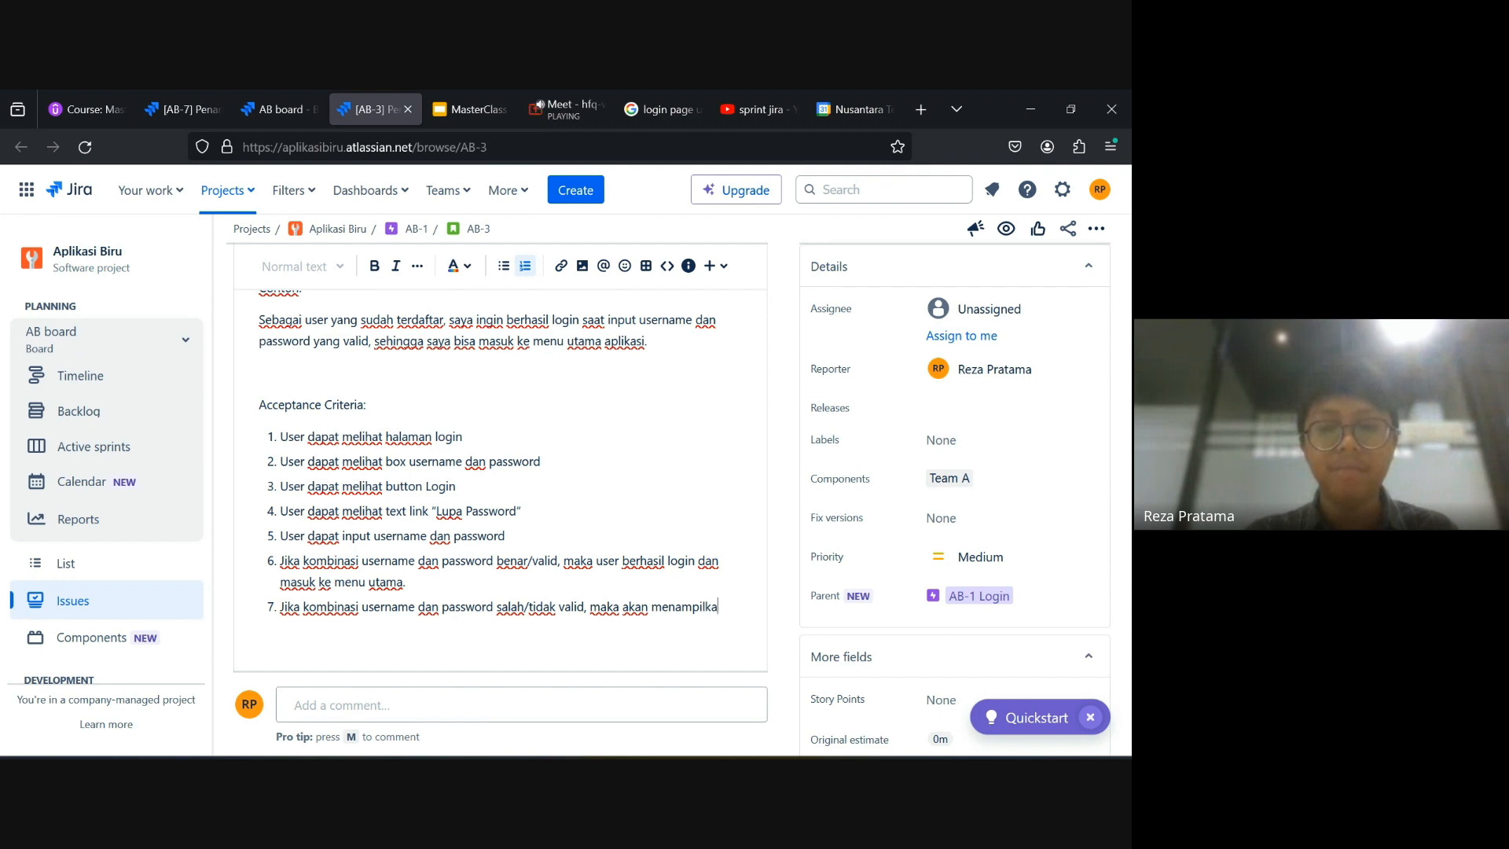
type("n “Laer")
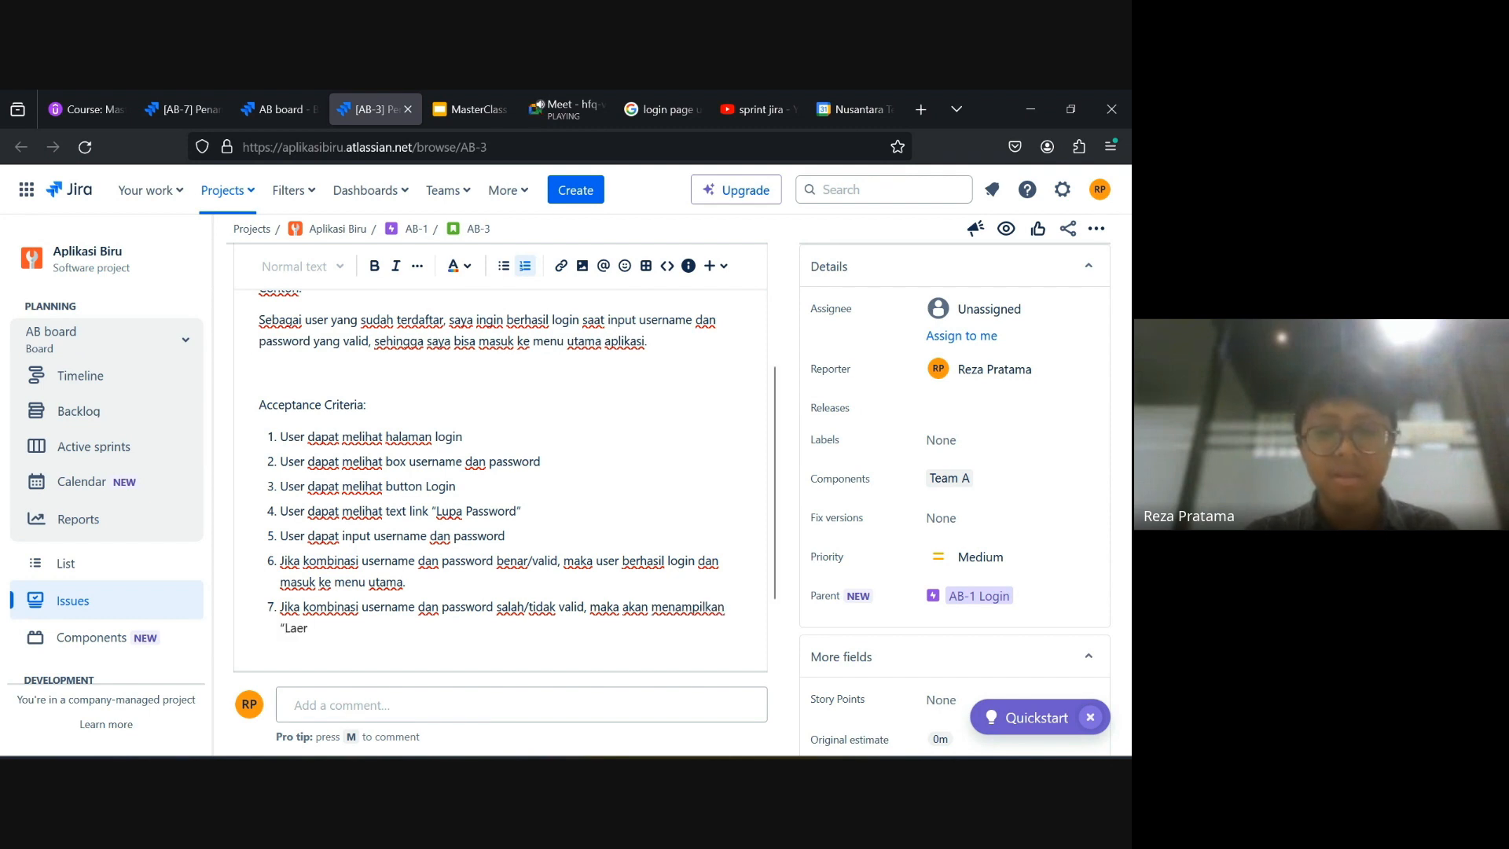
key("BackSpace")
key("BackSpace")
type("Alert message")
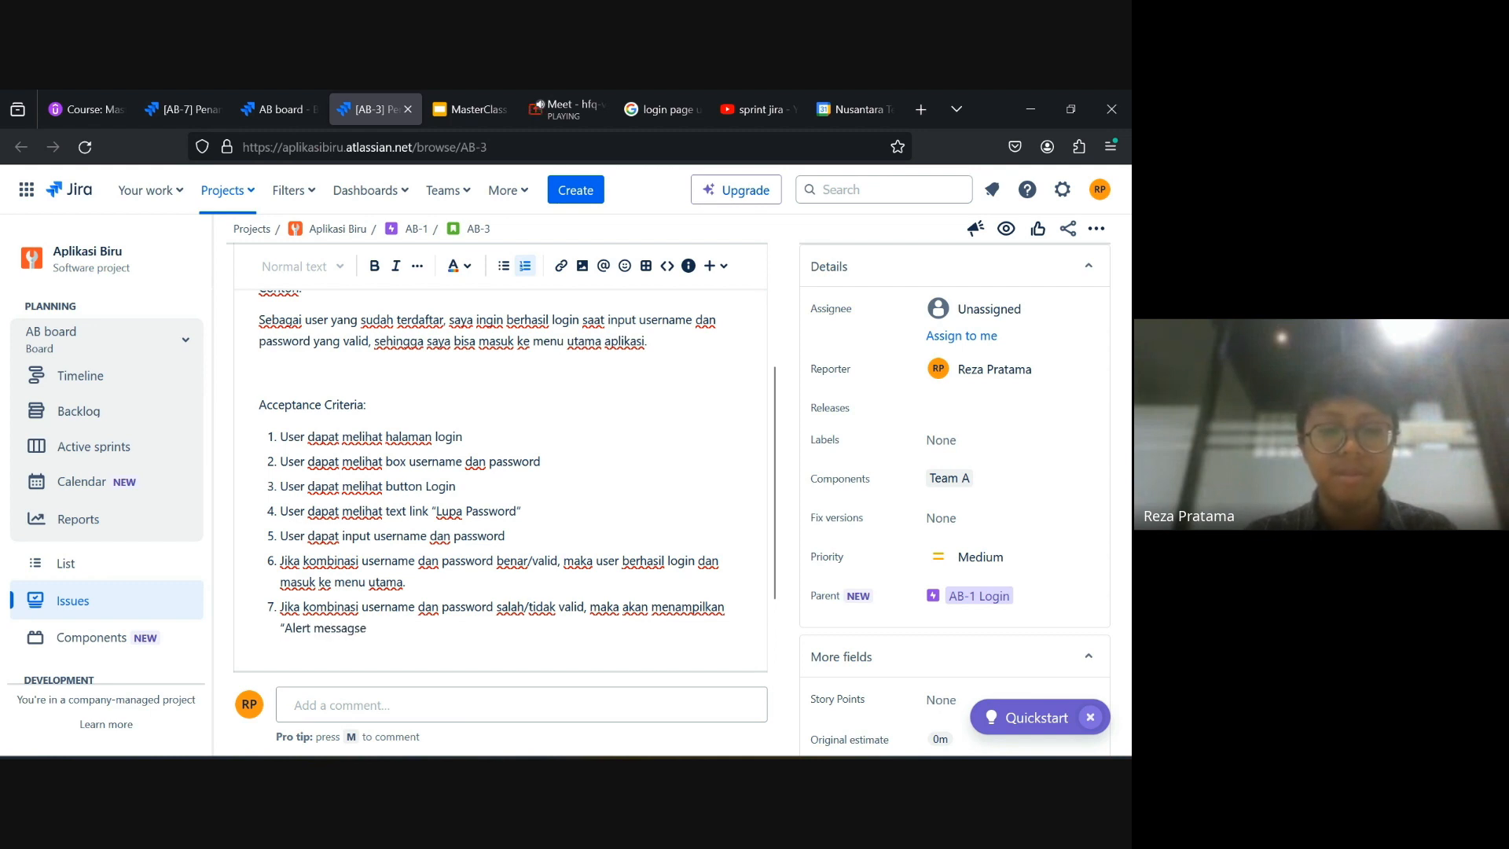
key("BackSpace")
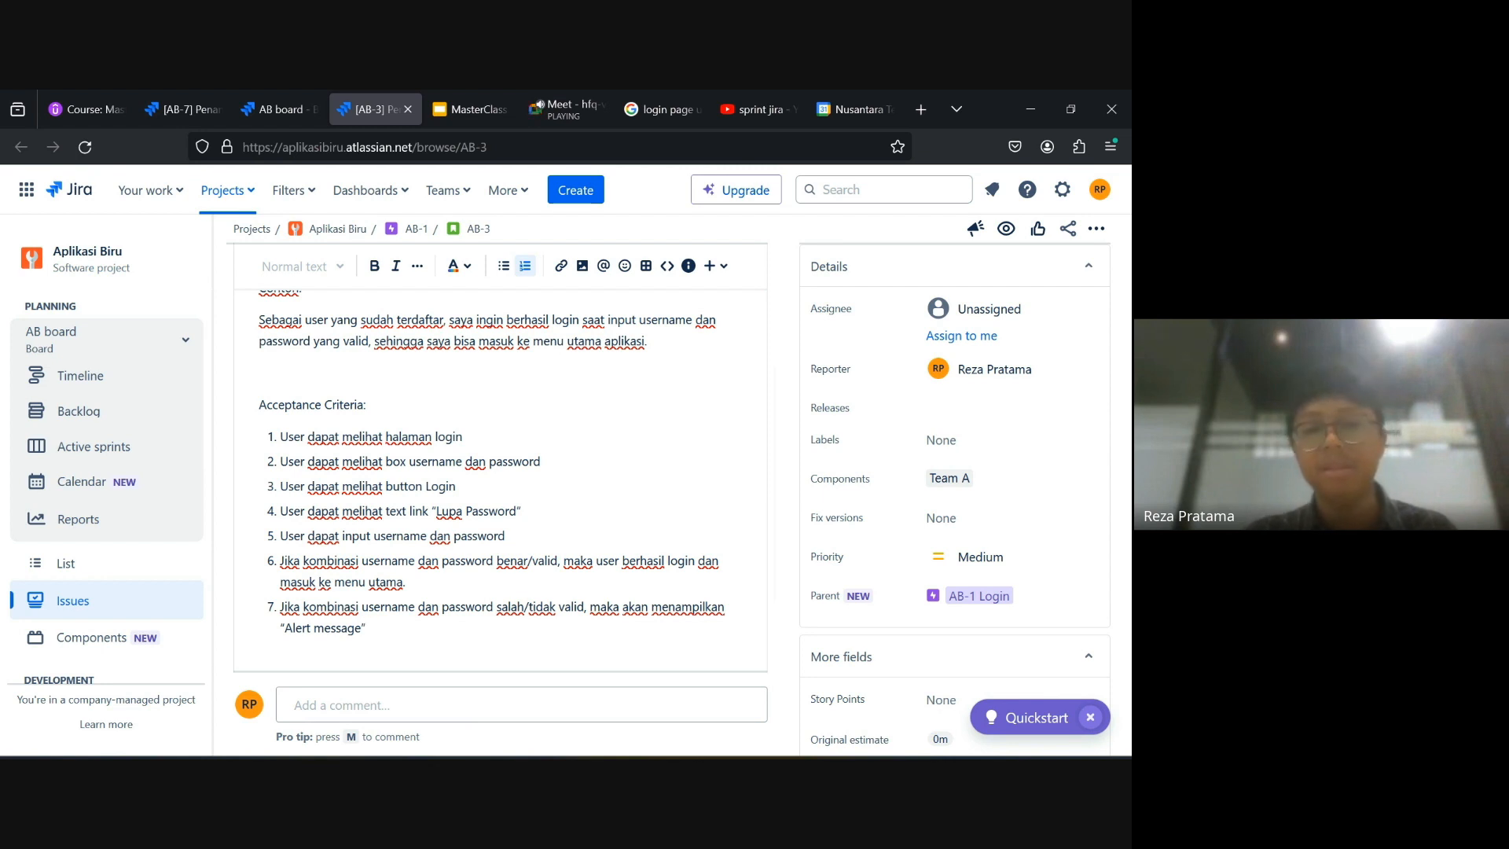
type(". Contoh")
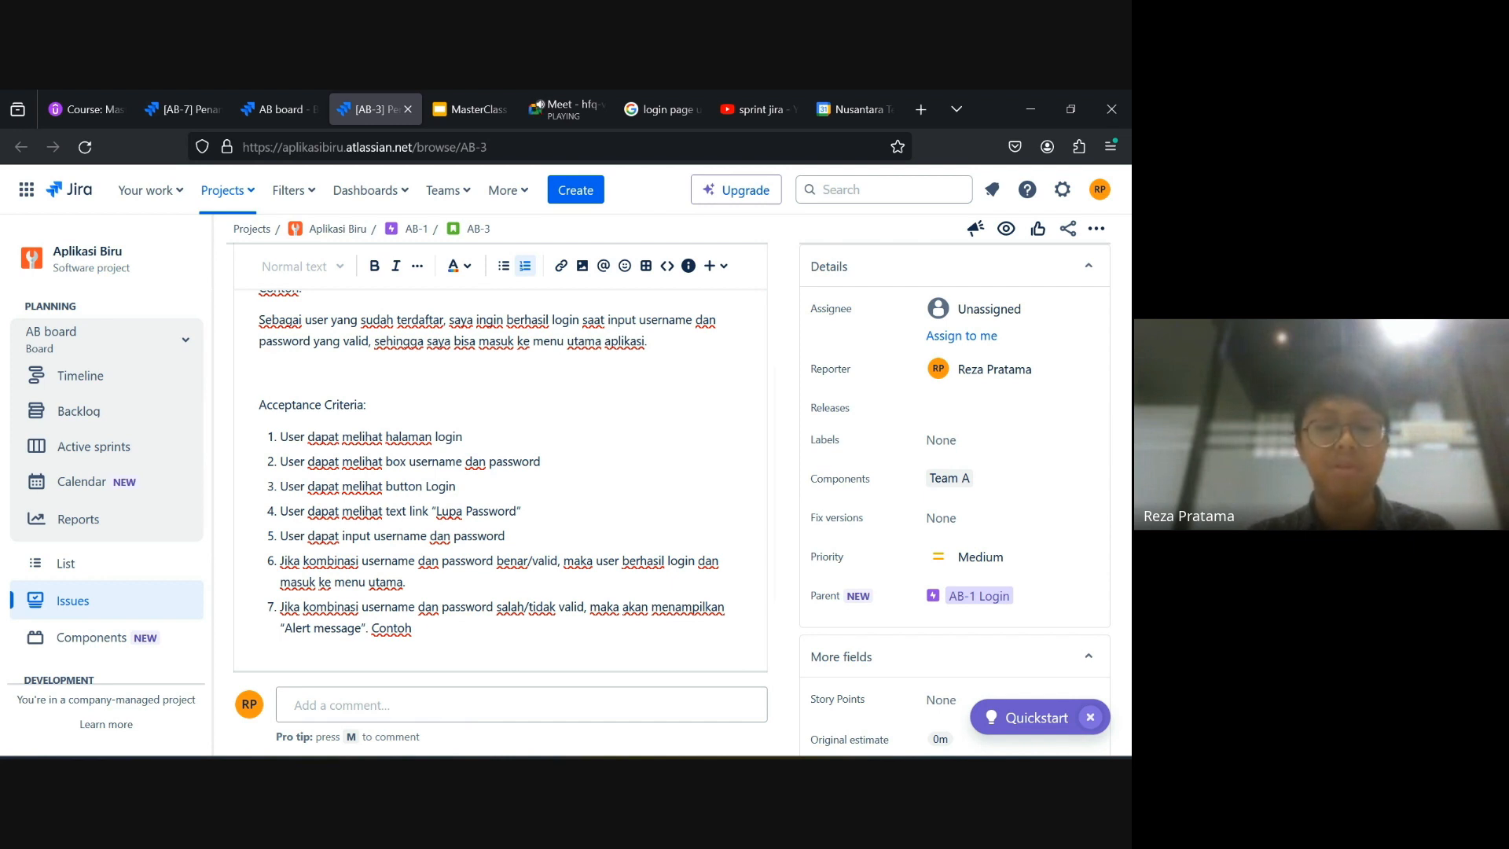
type("\"Maaf, ")
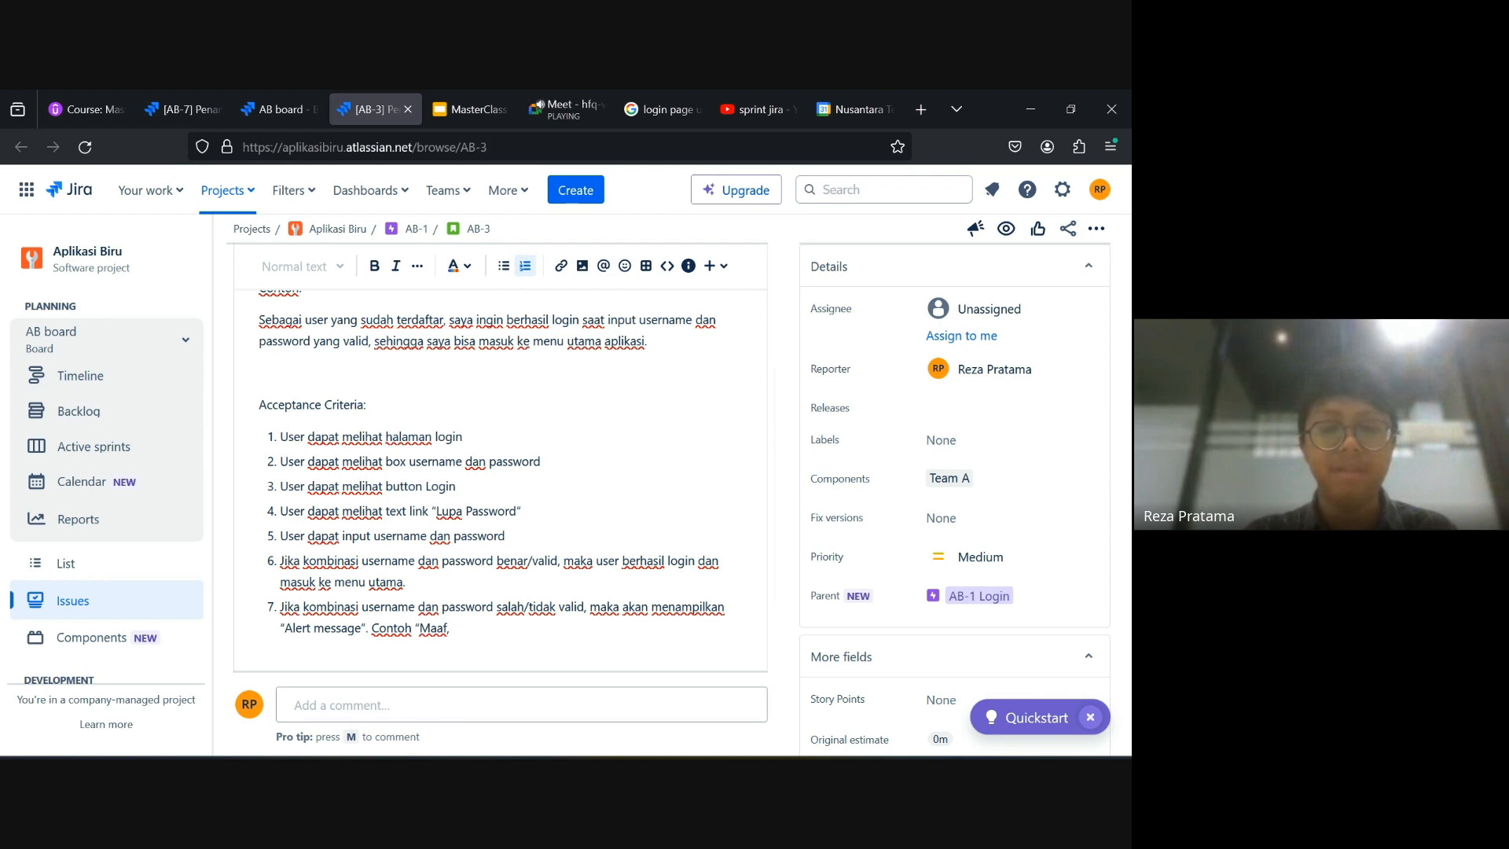
type("usernam")
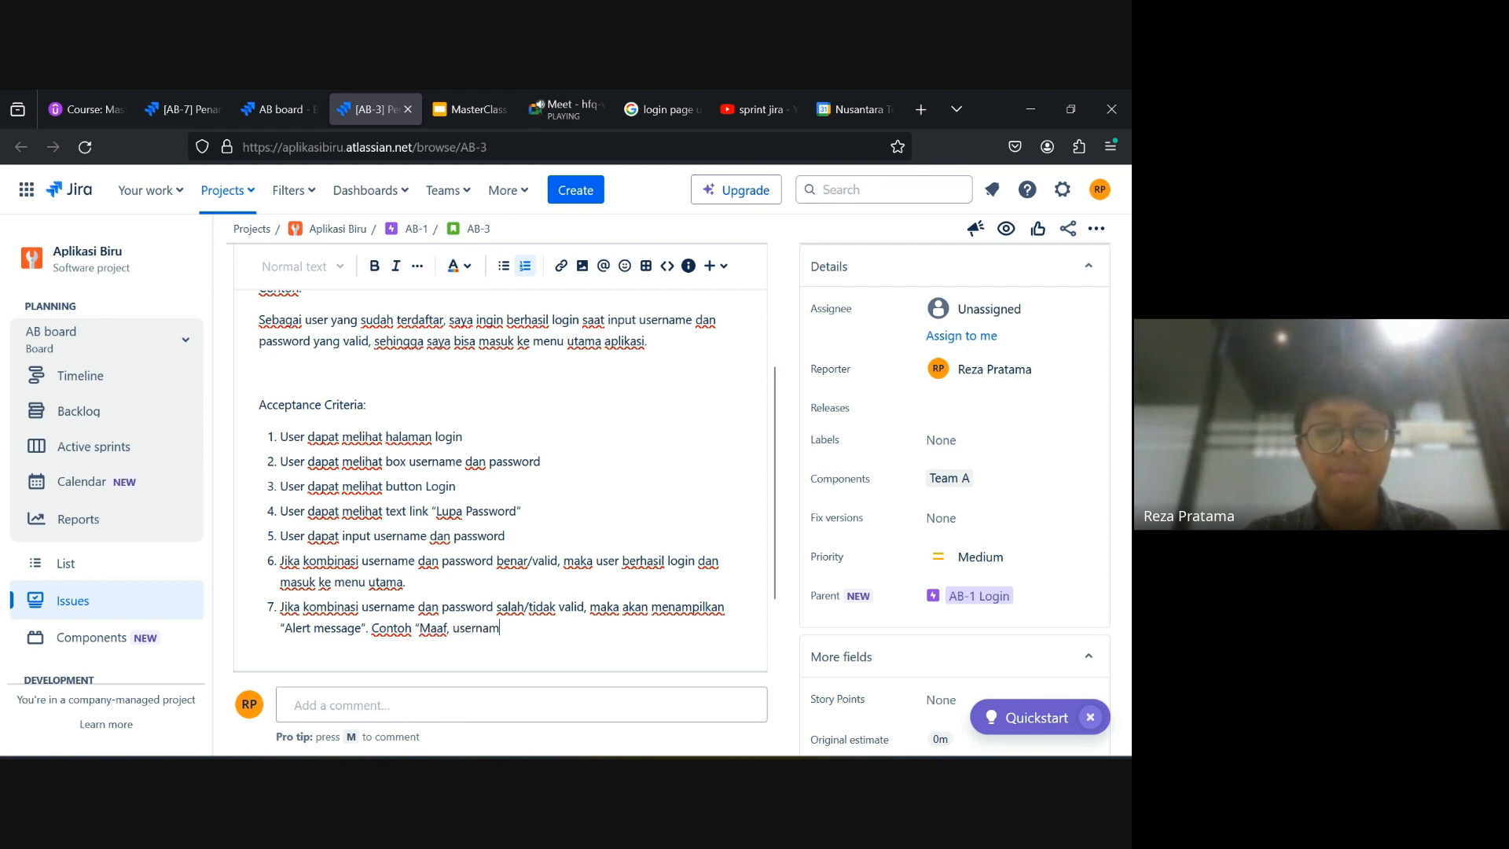
type("e atau ")
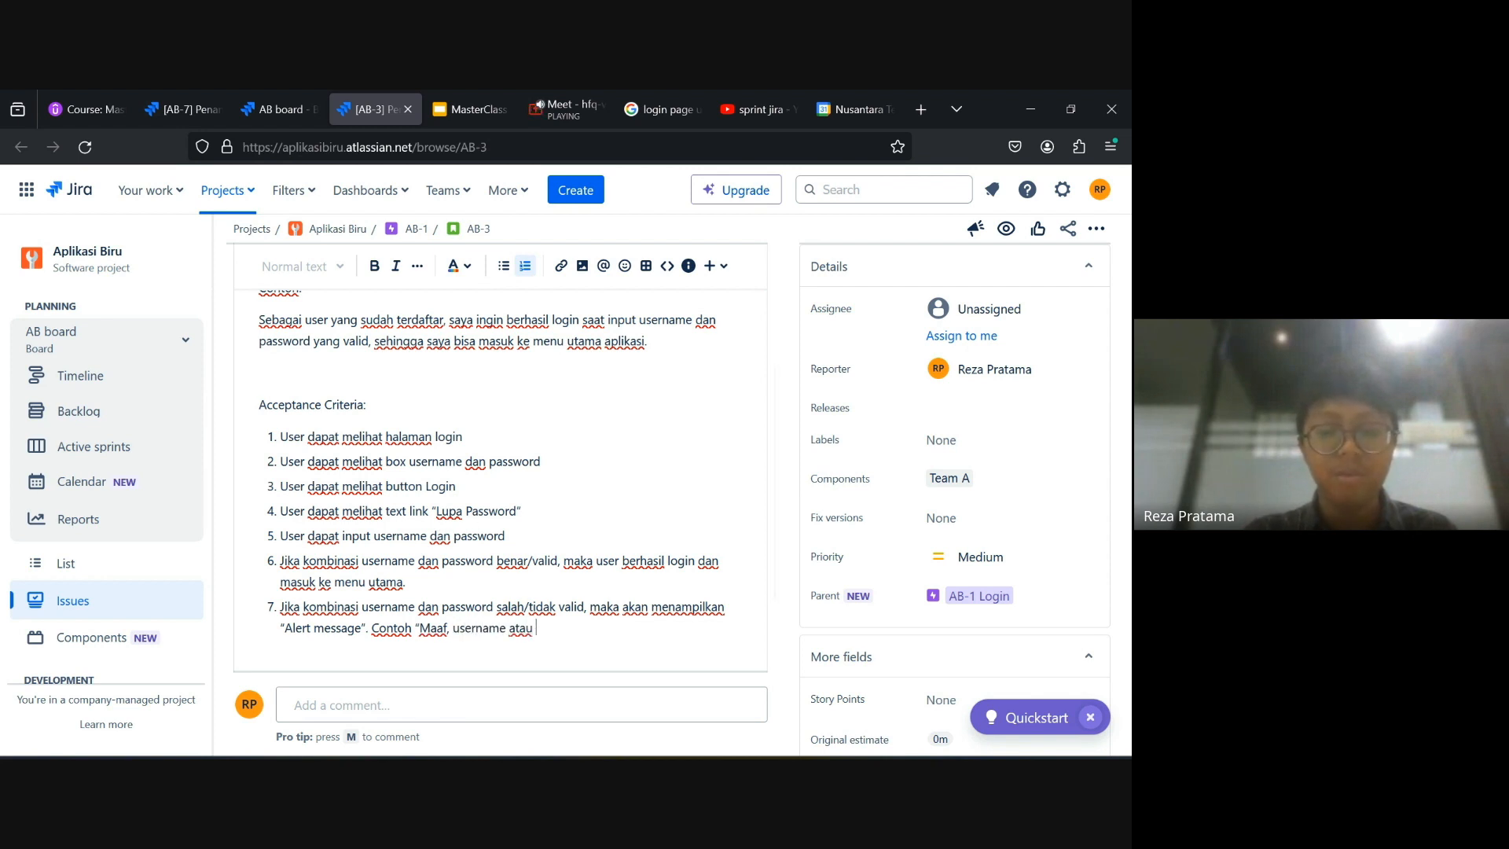
type("password")
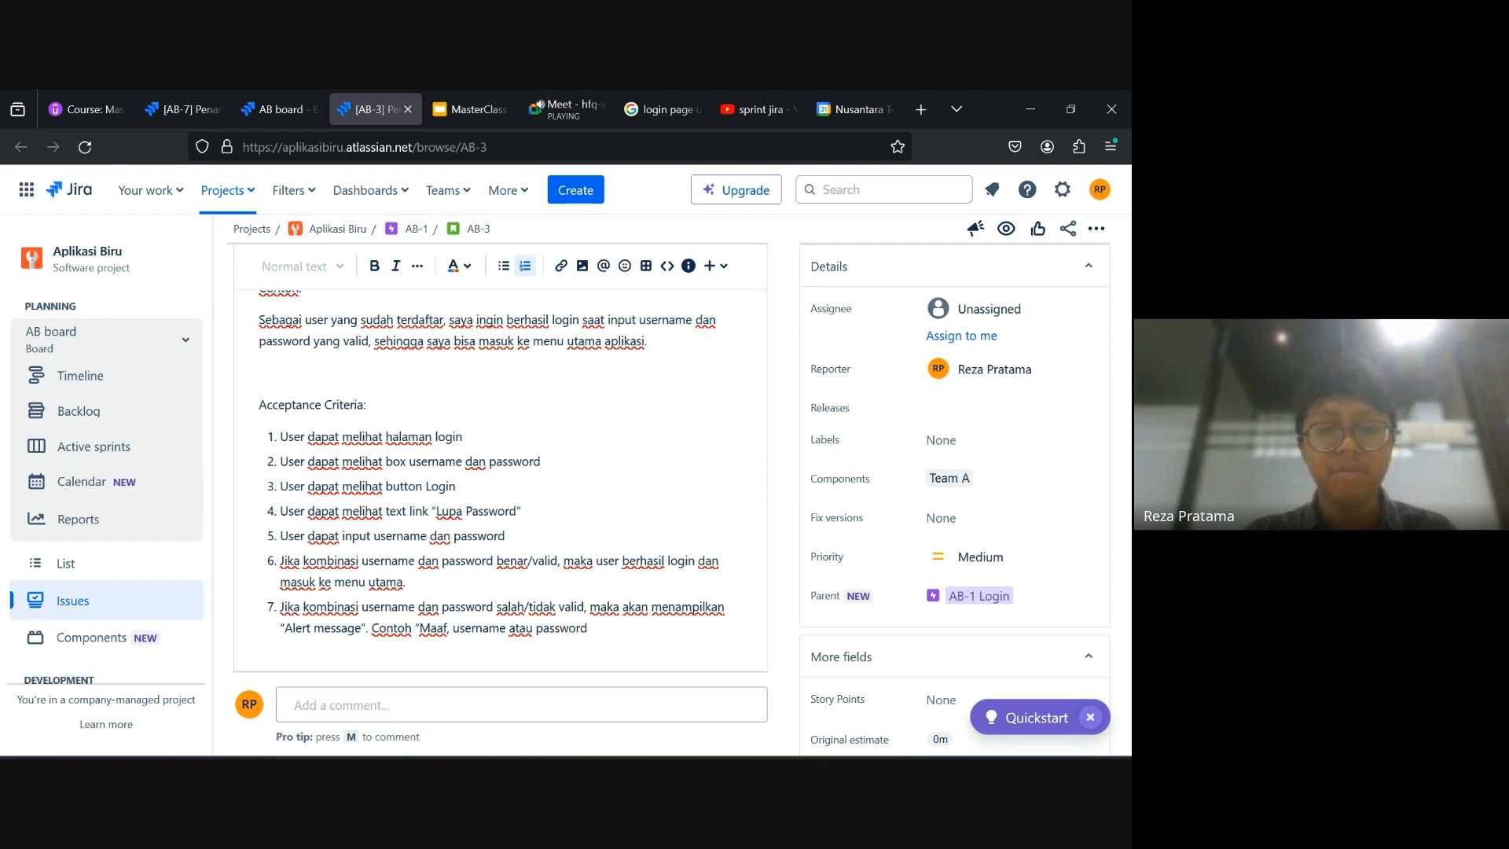
type(" yang Anda inpu")
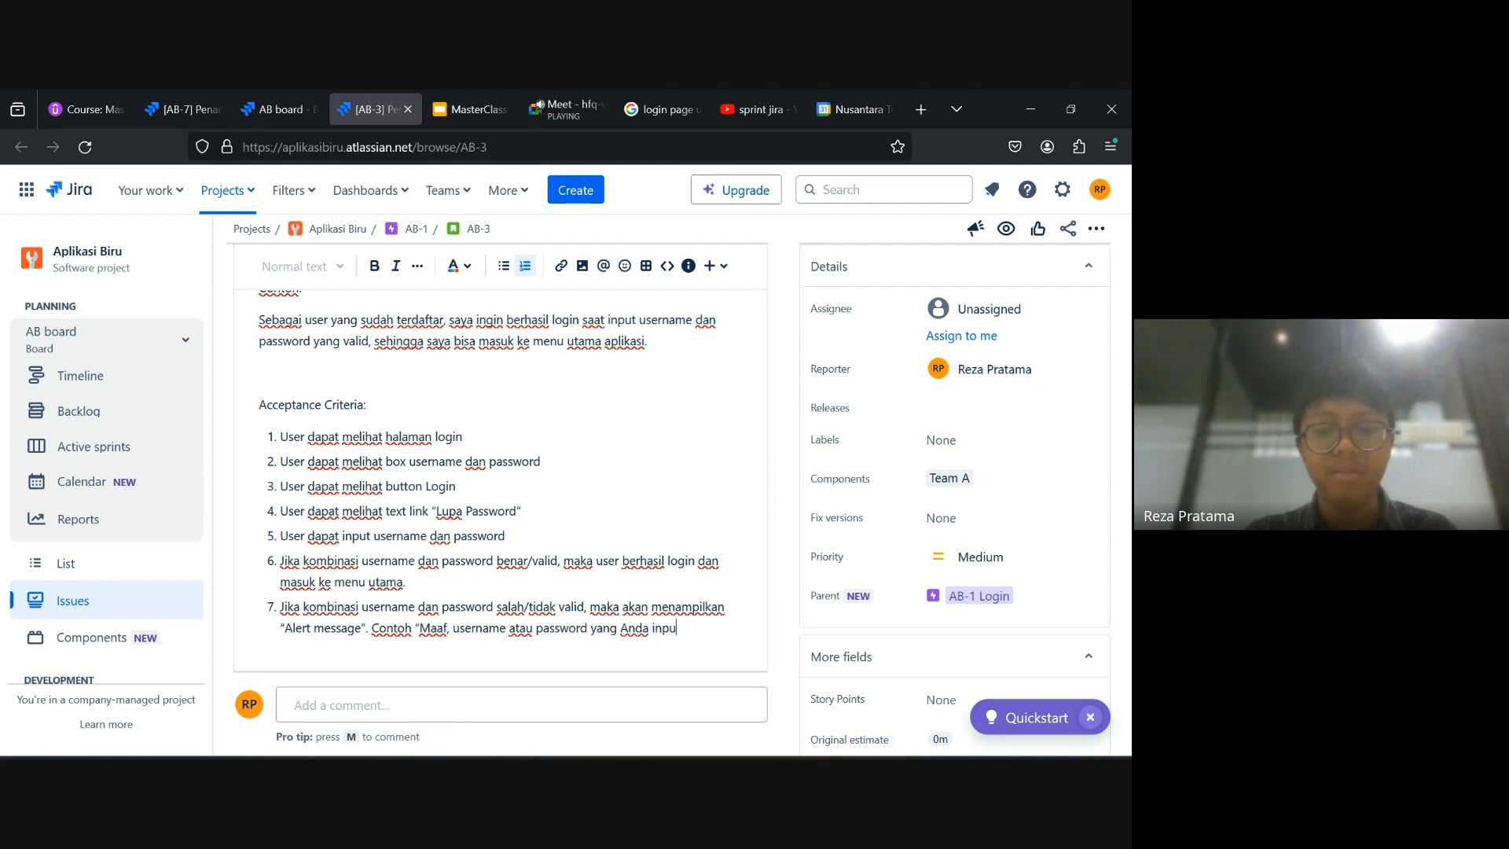
type("t salah\"")
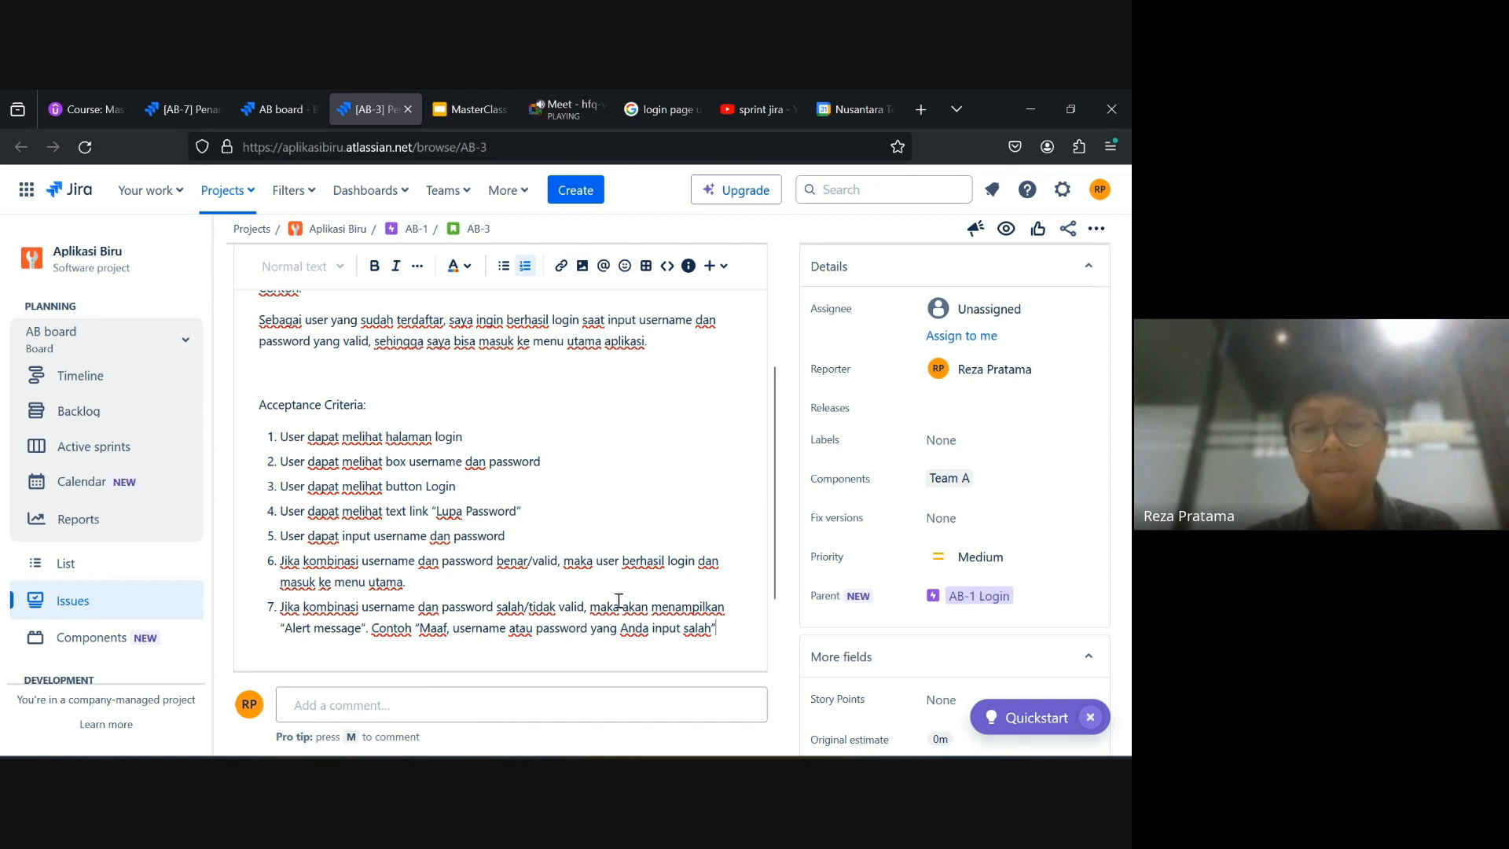
scroll(574, 599, "down", 2)
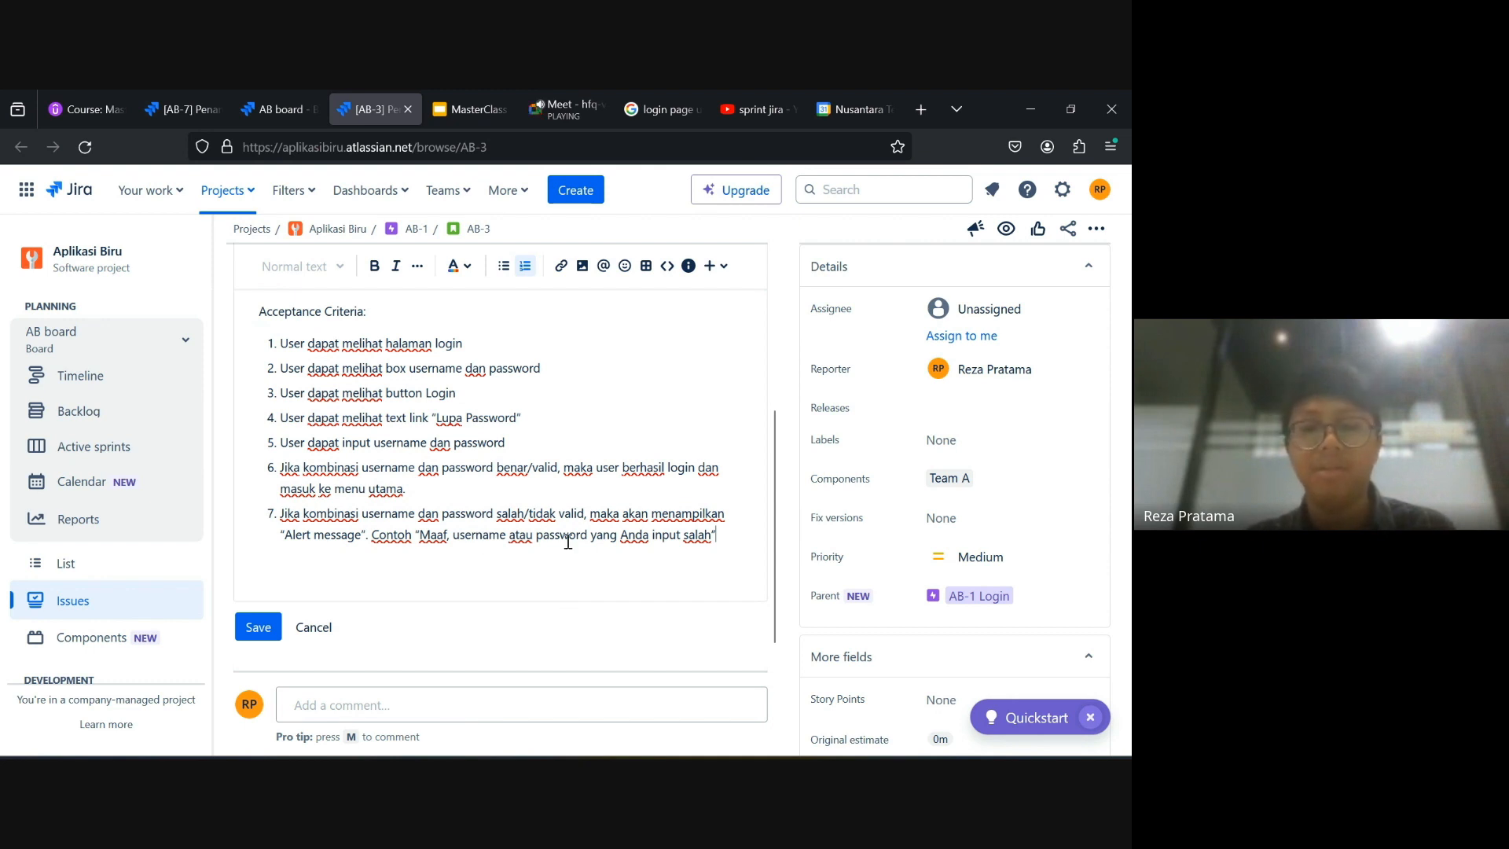
scroll(568, 542, "up", 1)
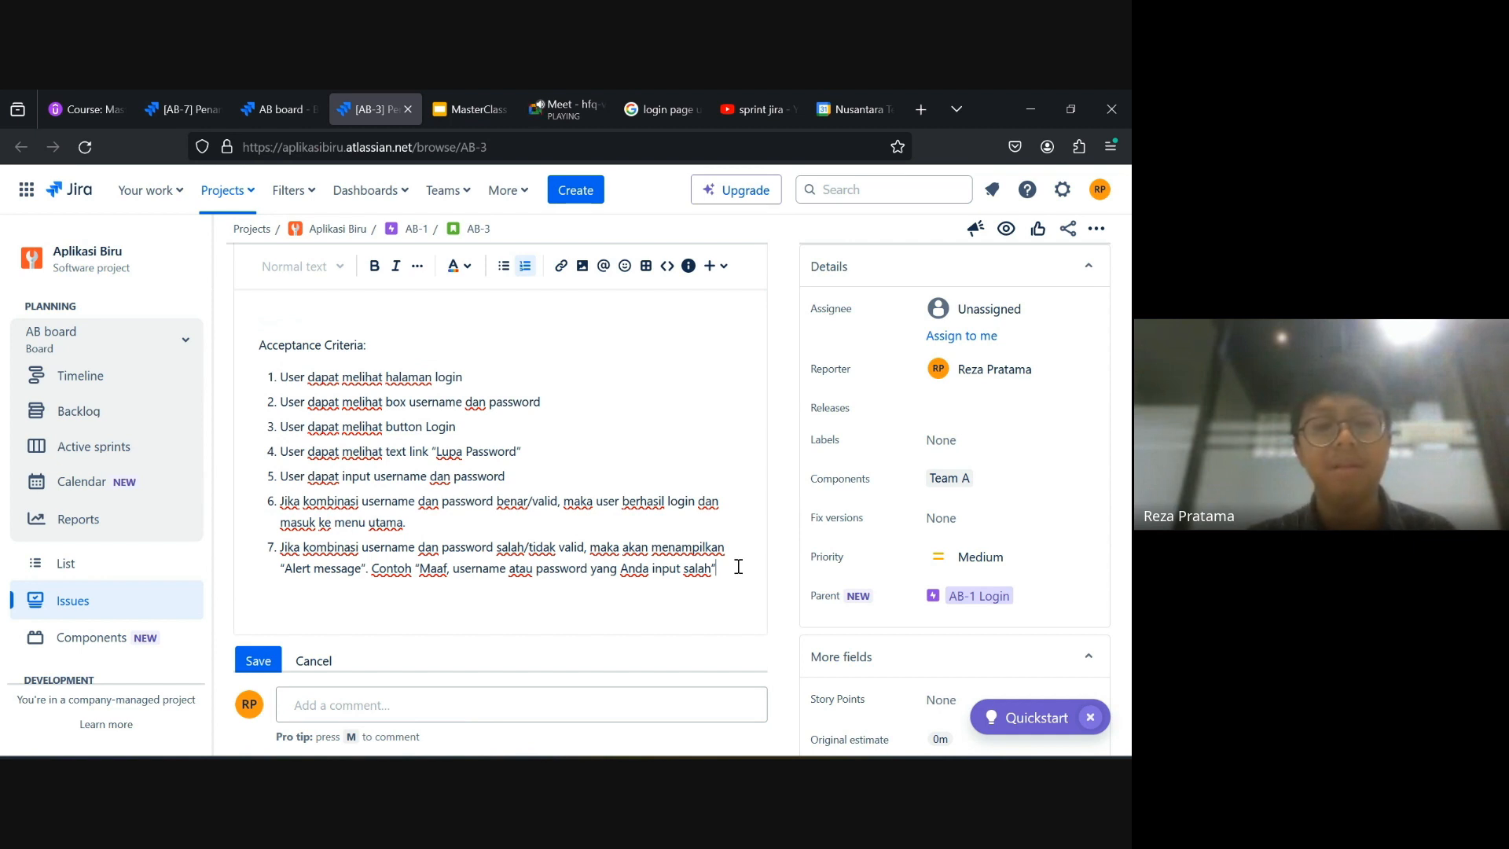
scroll(598, 424, "up", 5)
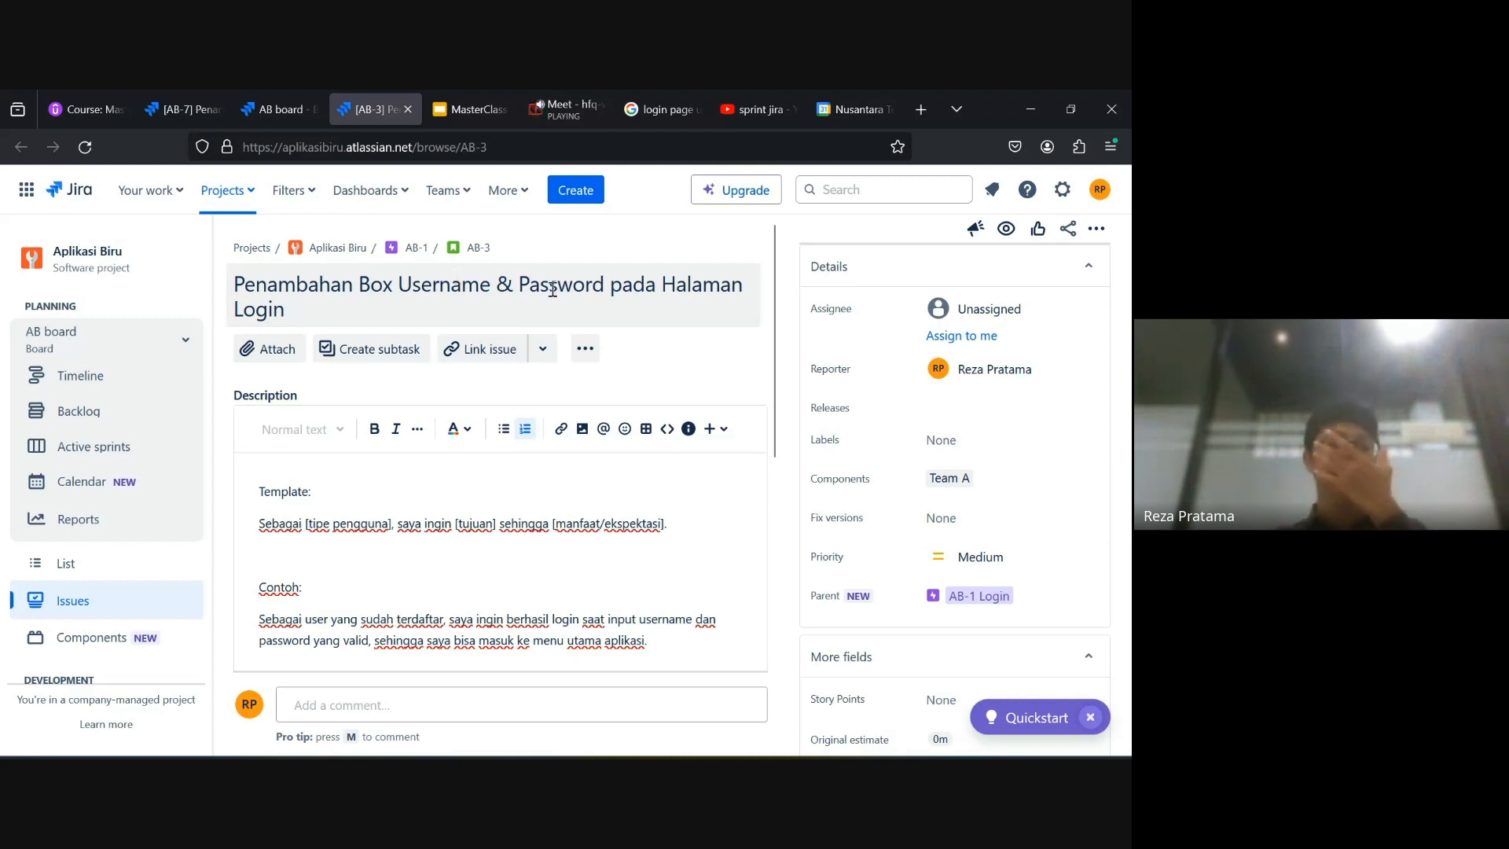
scroll(668, 574, "down", 8)
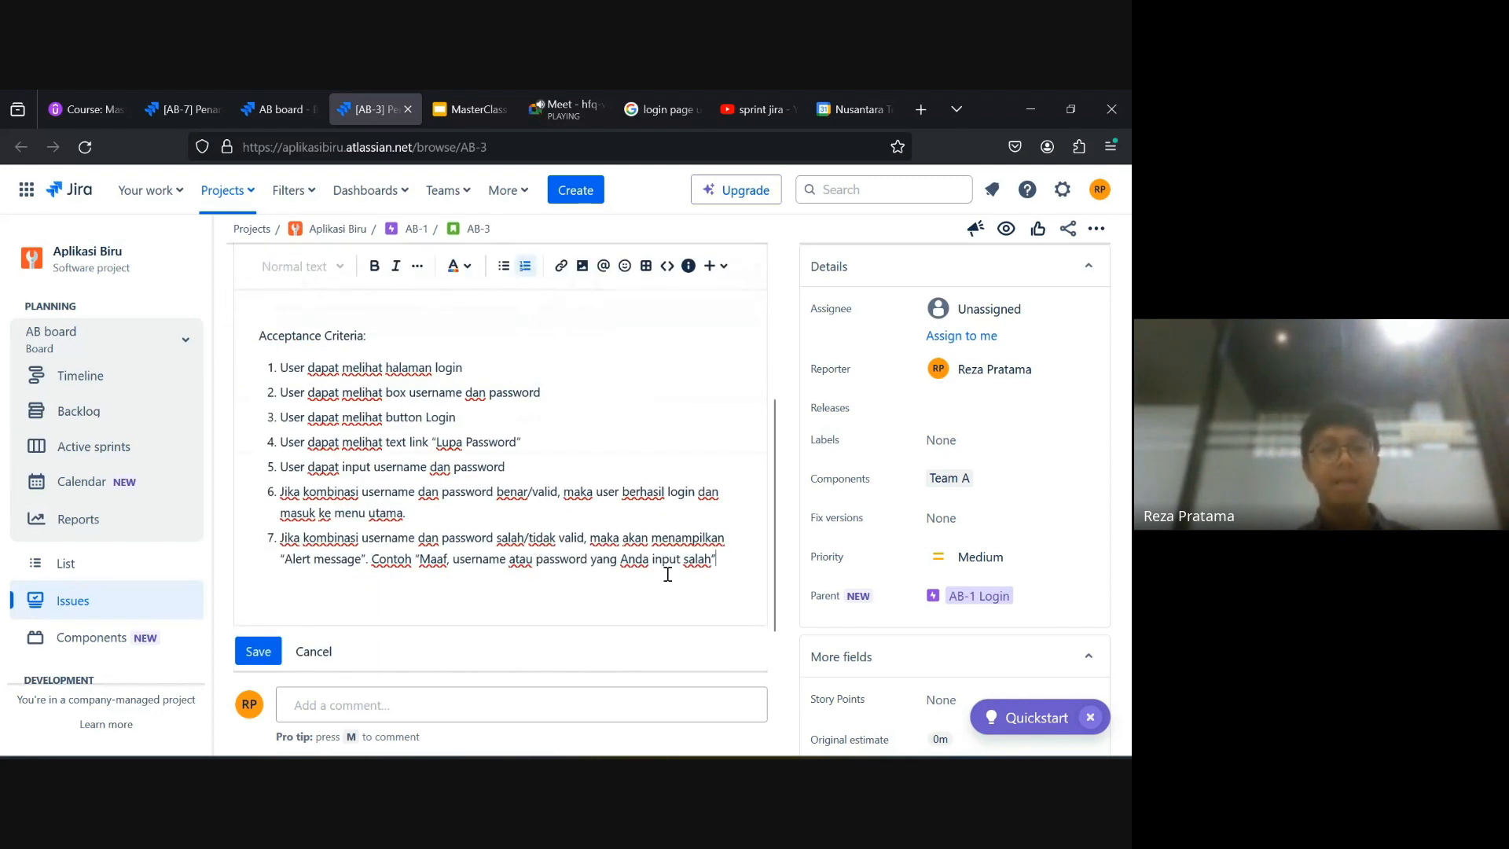
scroll(437, 518, "up", 1)
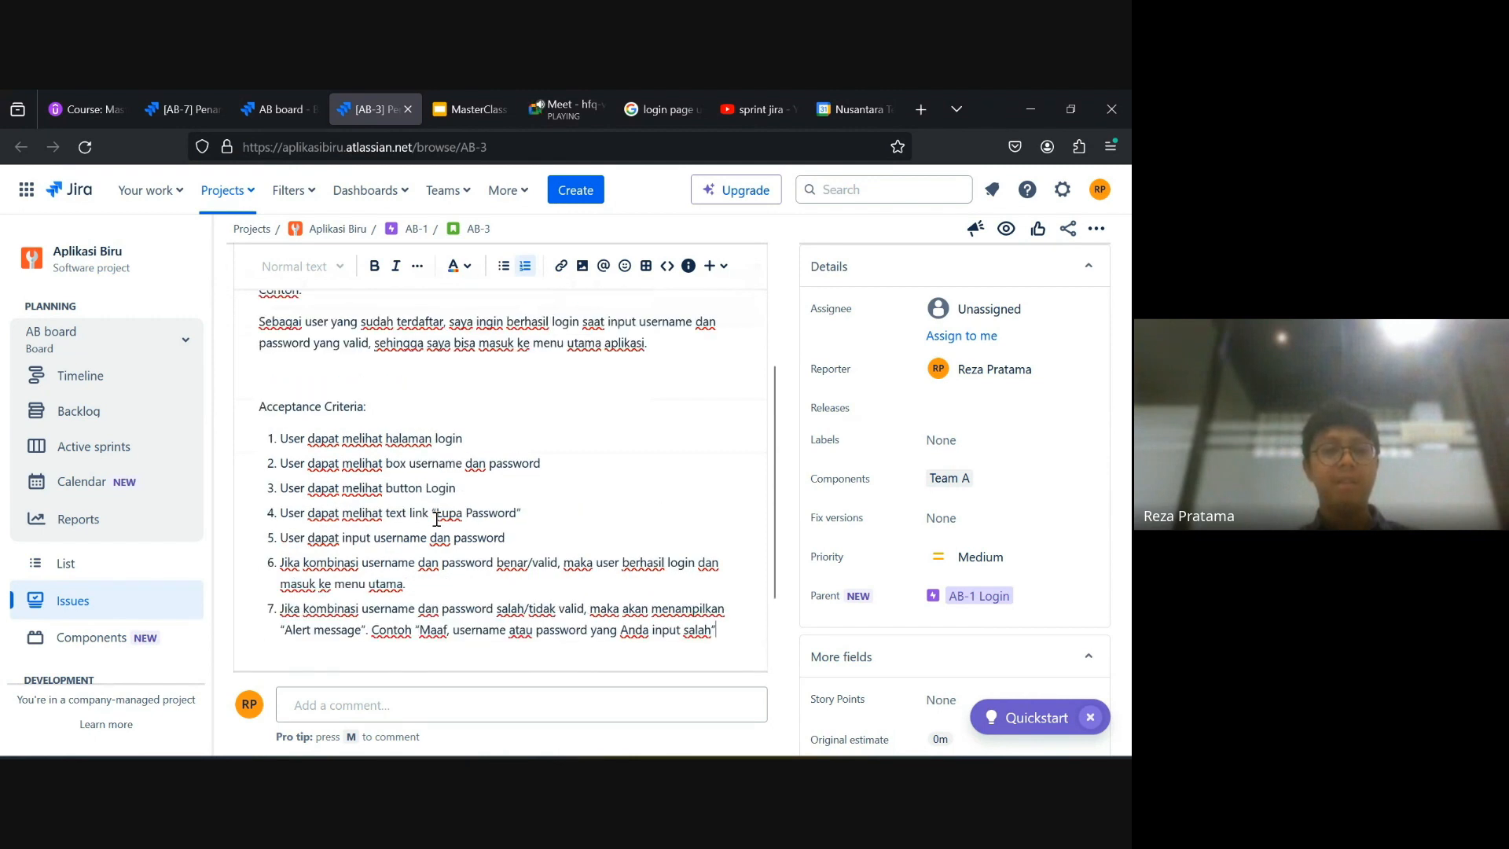
scroll(437, 519, "down", 1)
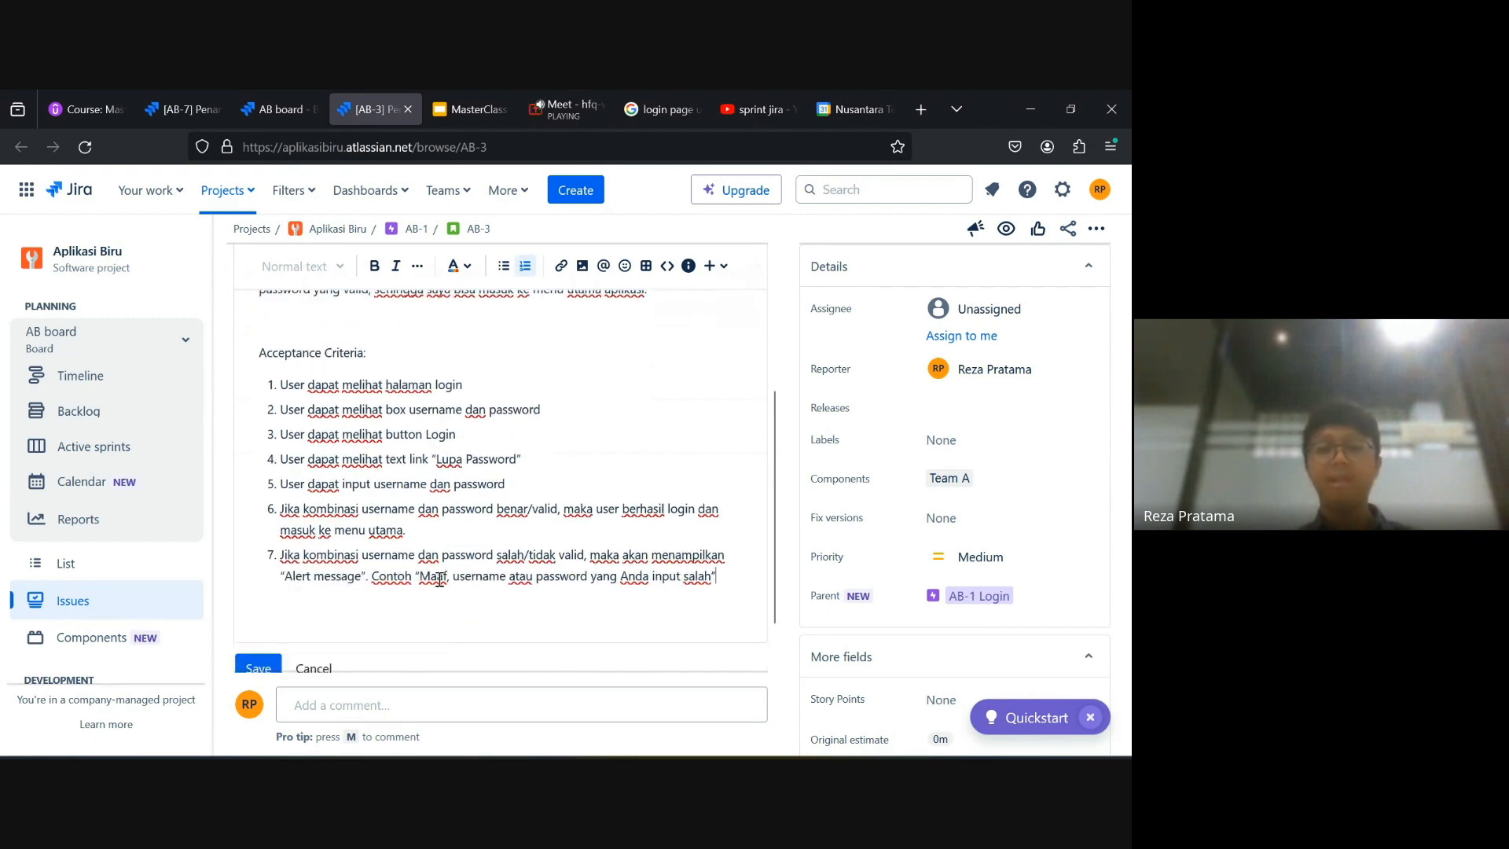
scroll(440, 580, "up", 1)
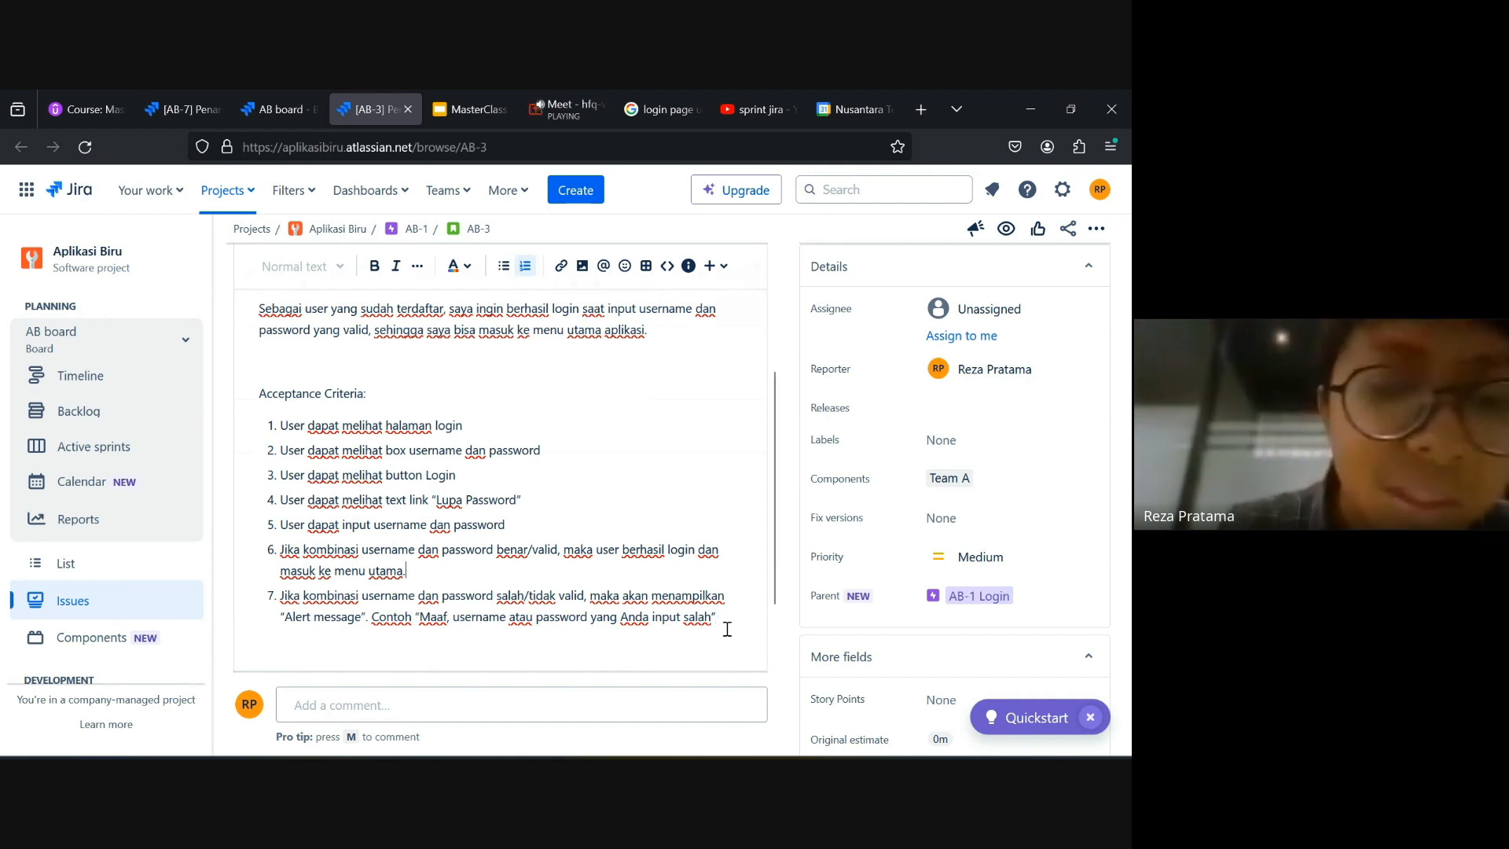
End the numbered list after item 7 and add two blank plain-text lines below it.
key("Return")
key("Return")
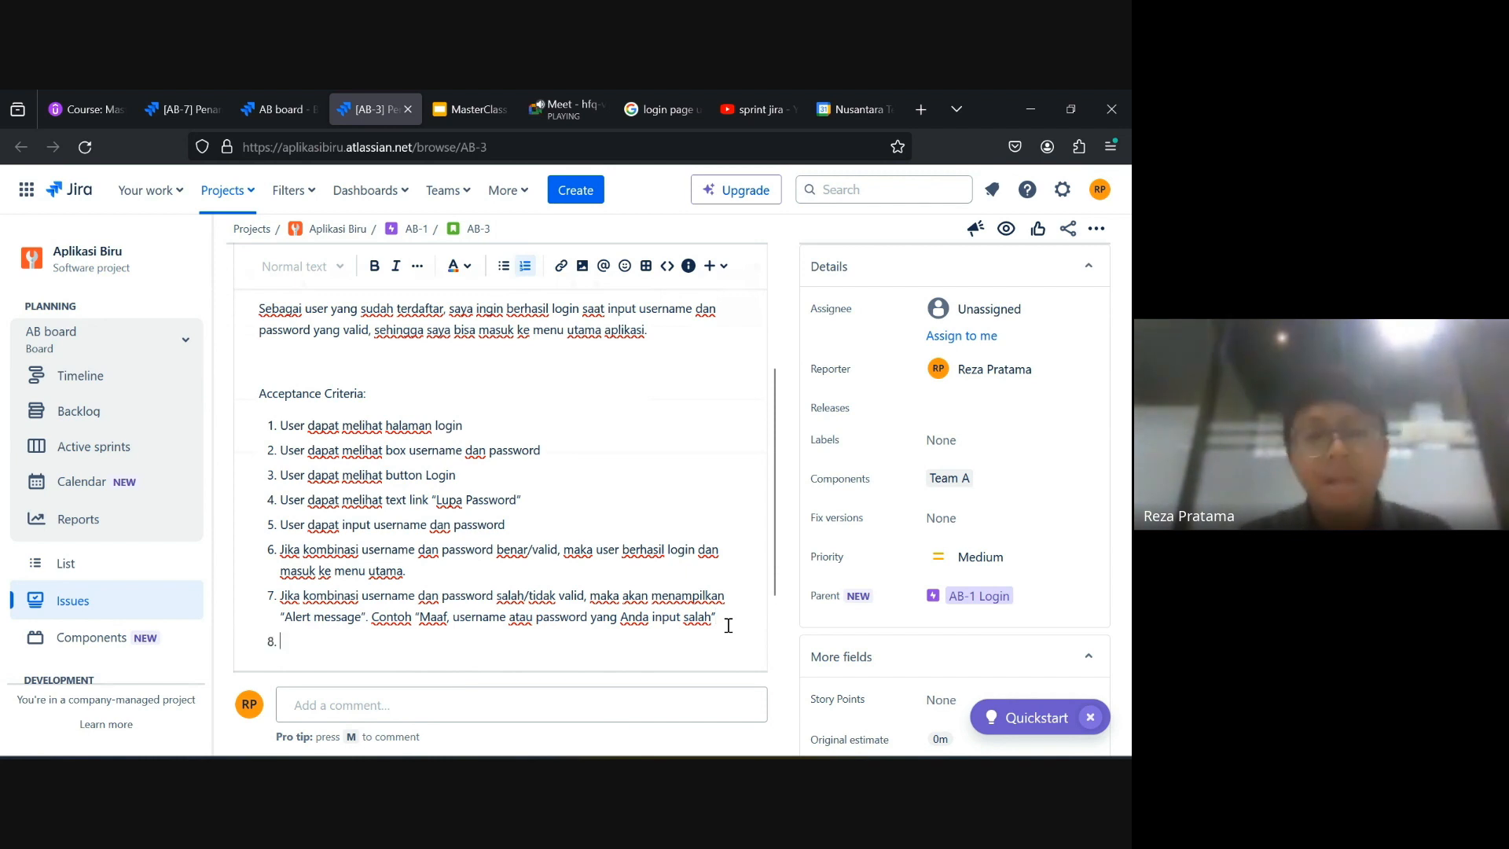
scroll(399, 609, "up", 5)
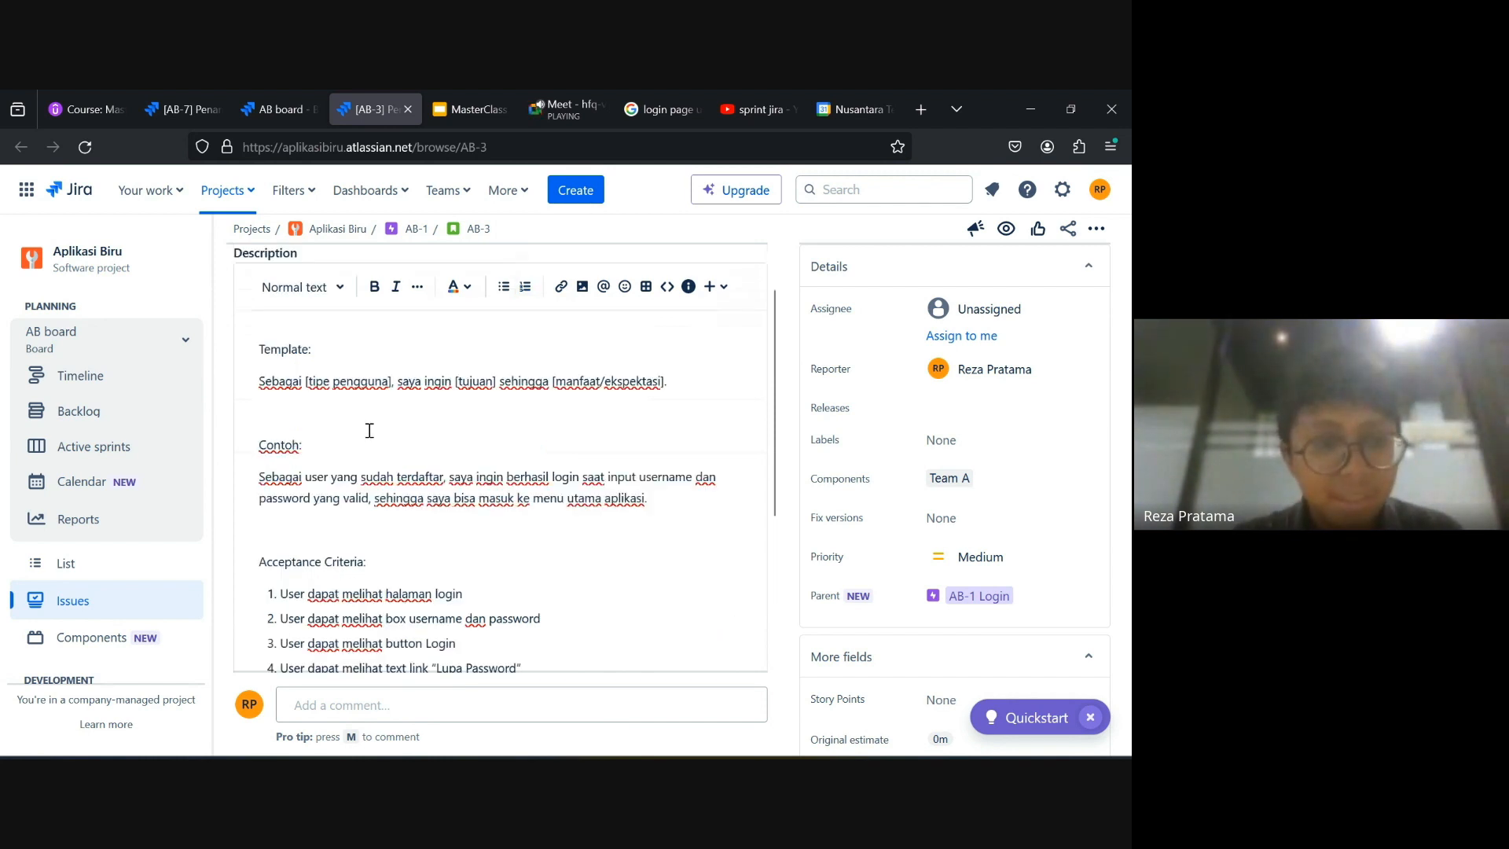
scroll(399, 610, "down", 10)
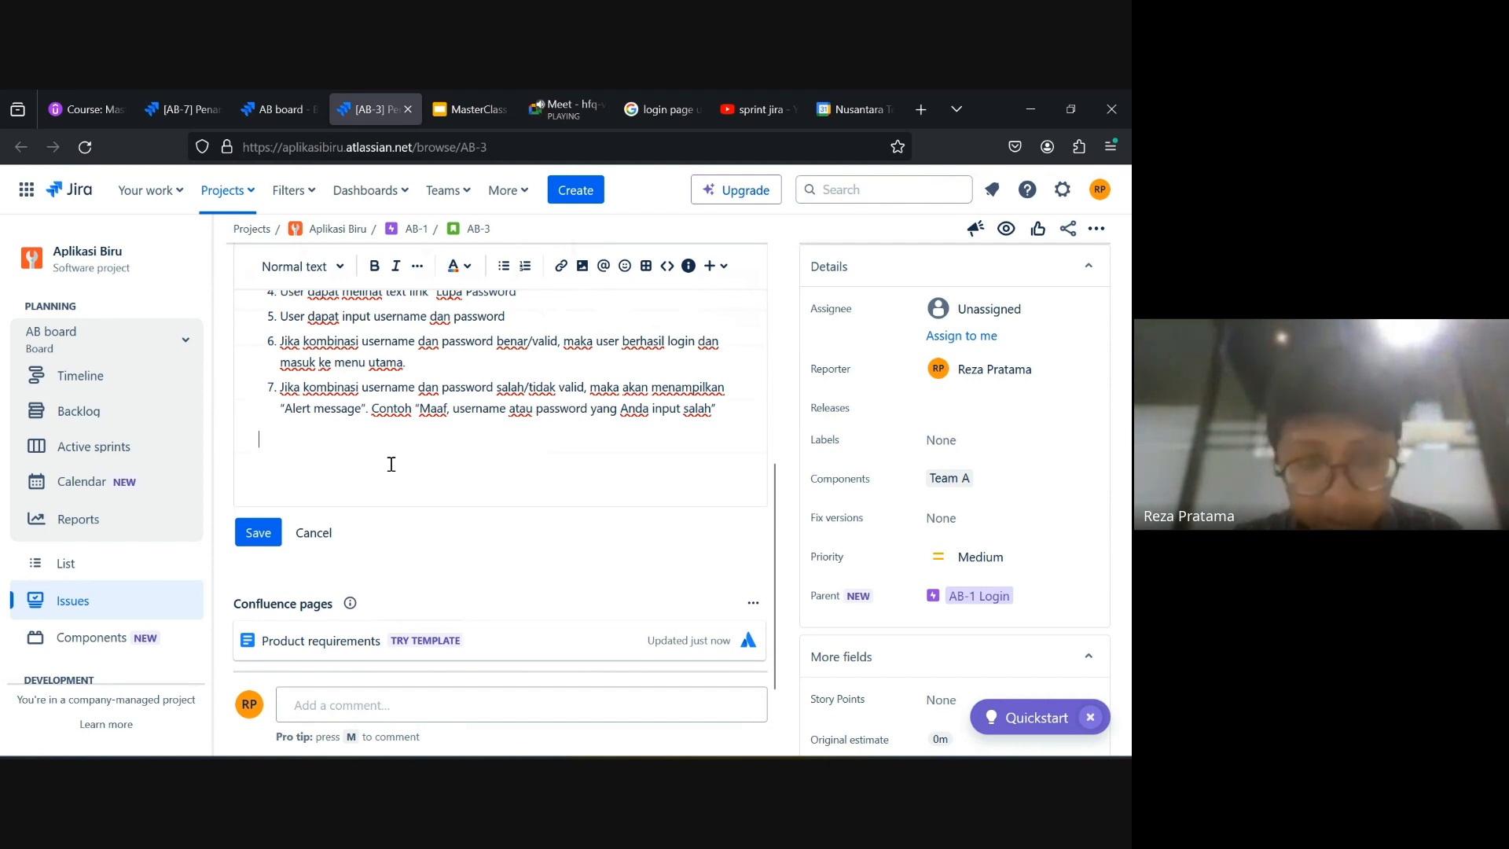
scroll(391, 464, "up", 3)
key("Return")
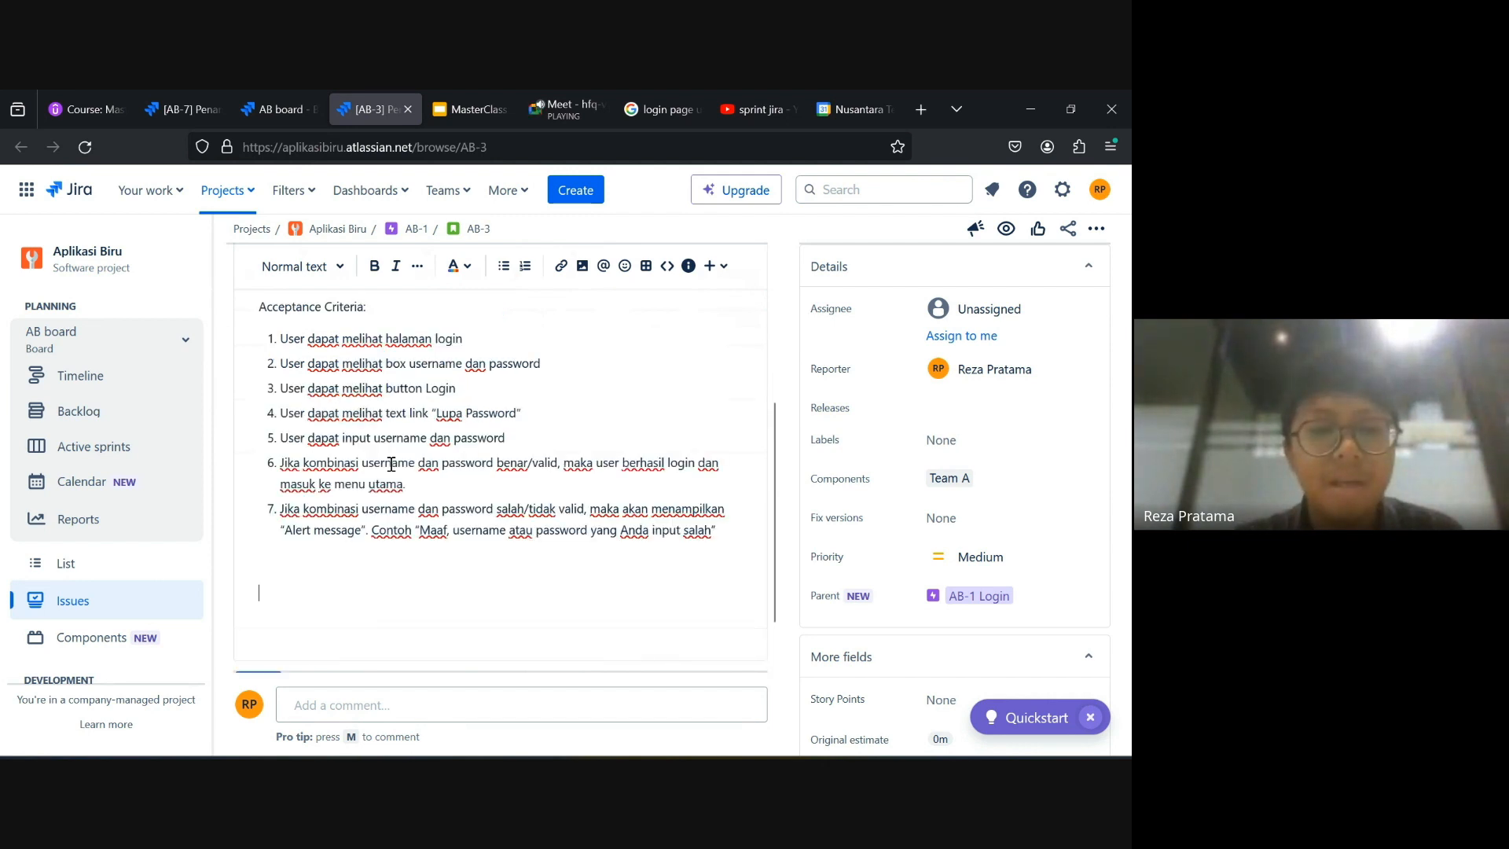
scroll(391, 464, "up", 3)
scroll(417, 503, "down", 4)
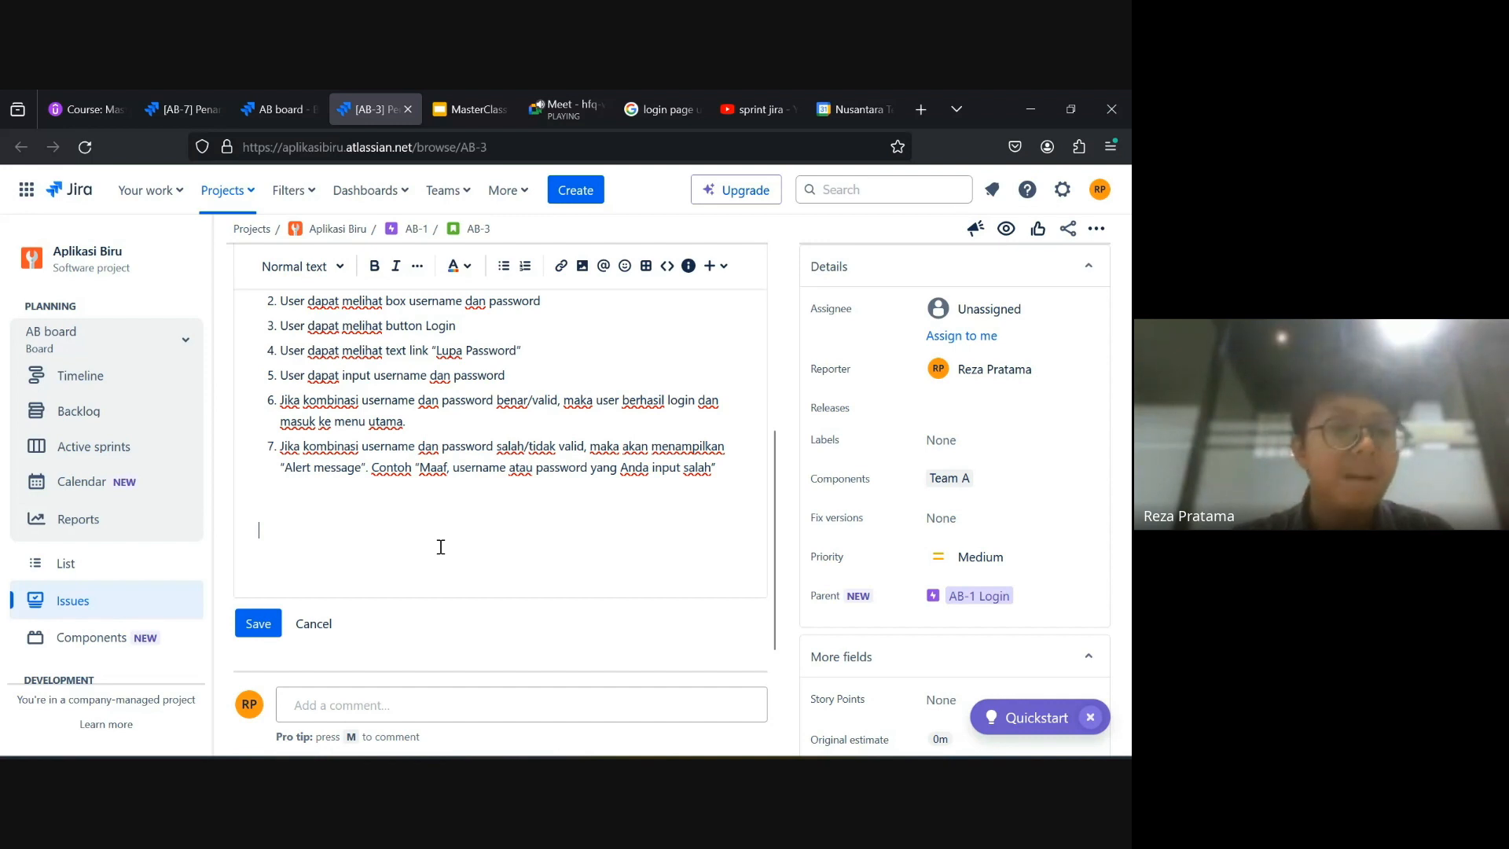
scroll(441, 547, "up", 3)
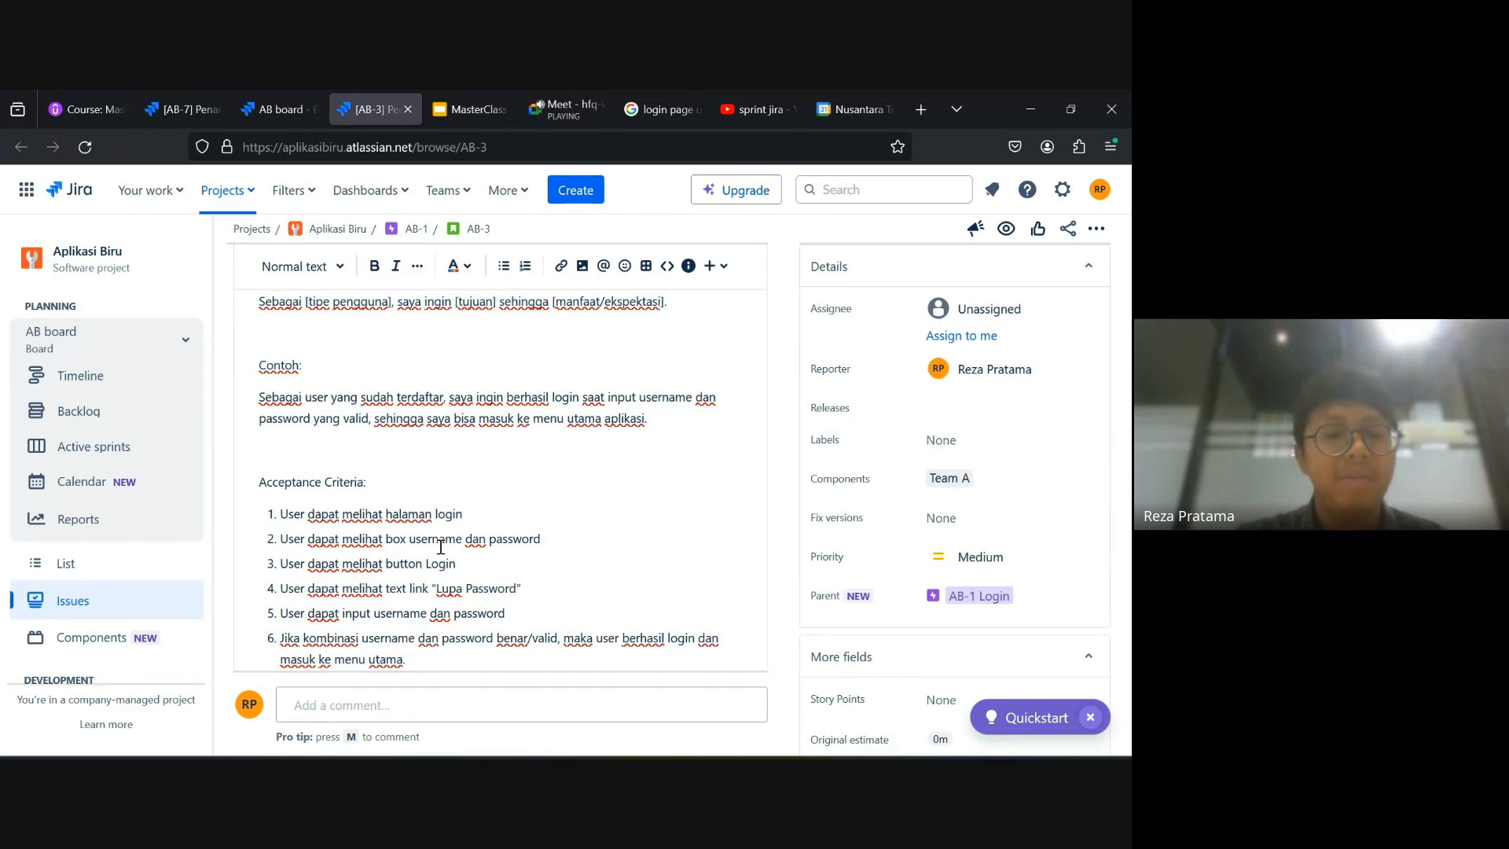
scroll(440, 546, "up", 3)
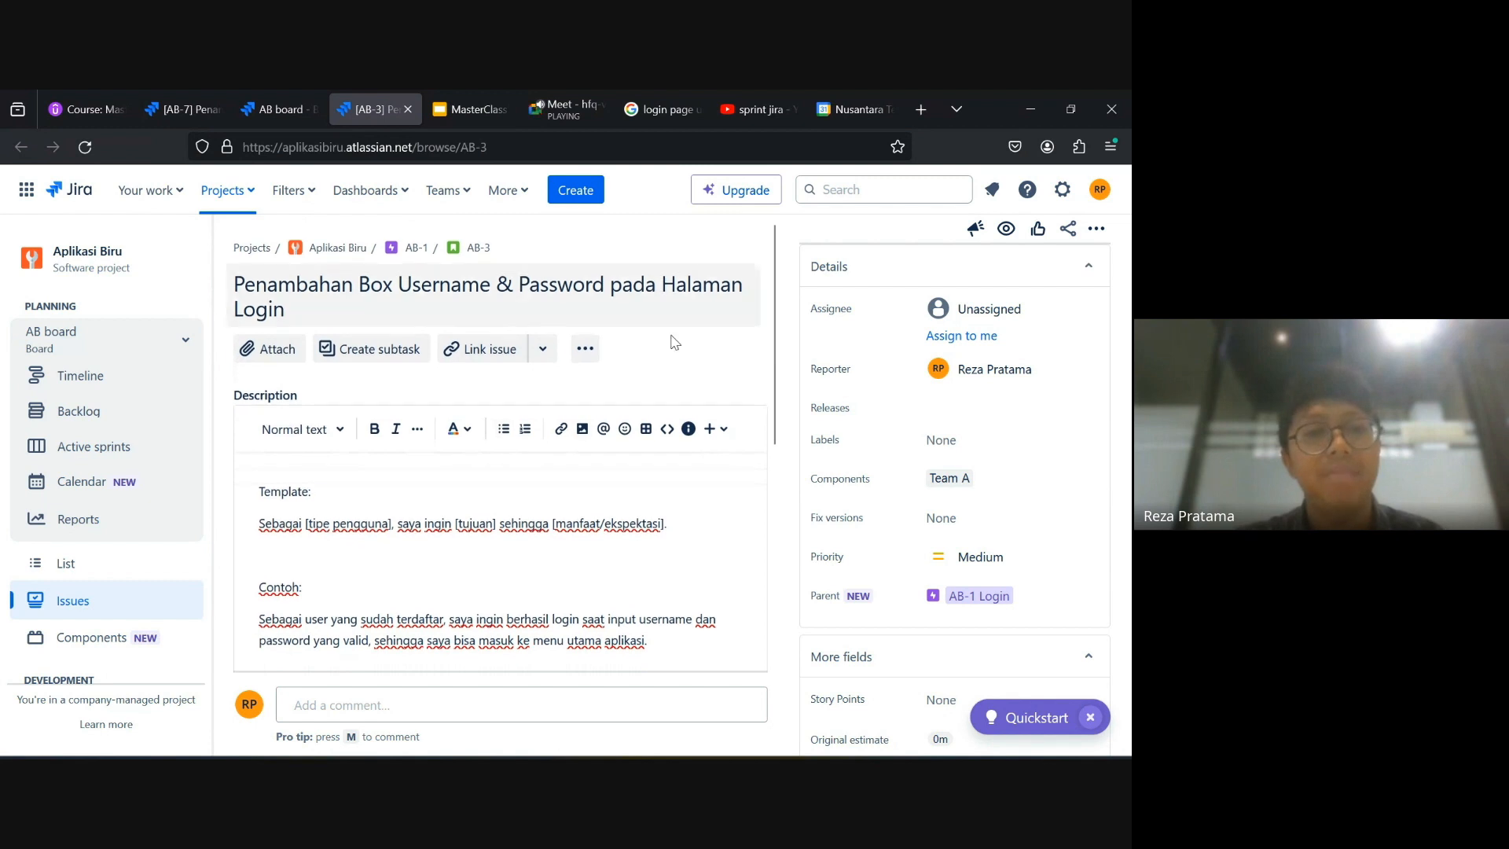
scroll(659, 499, "down", 5)
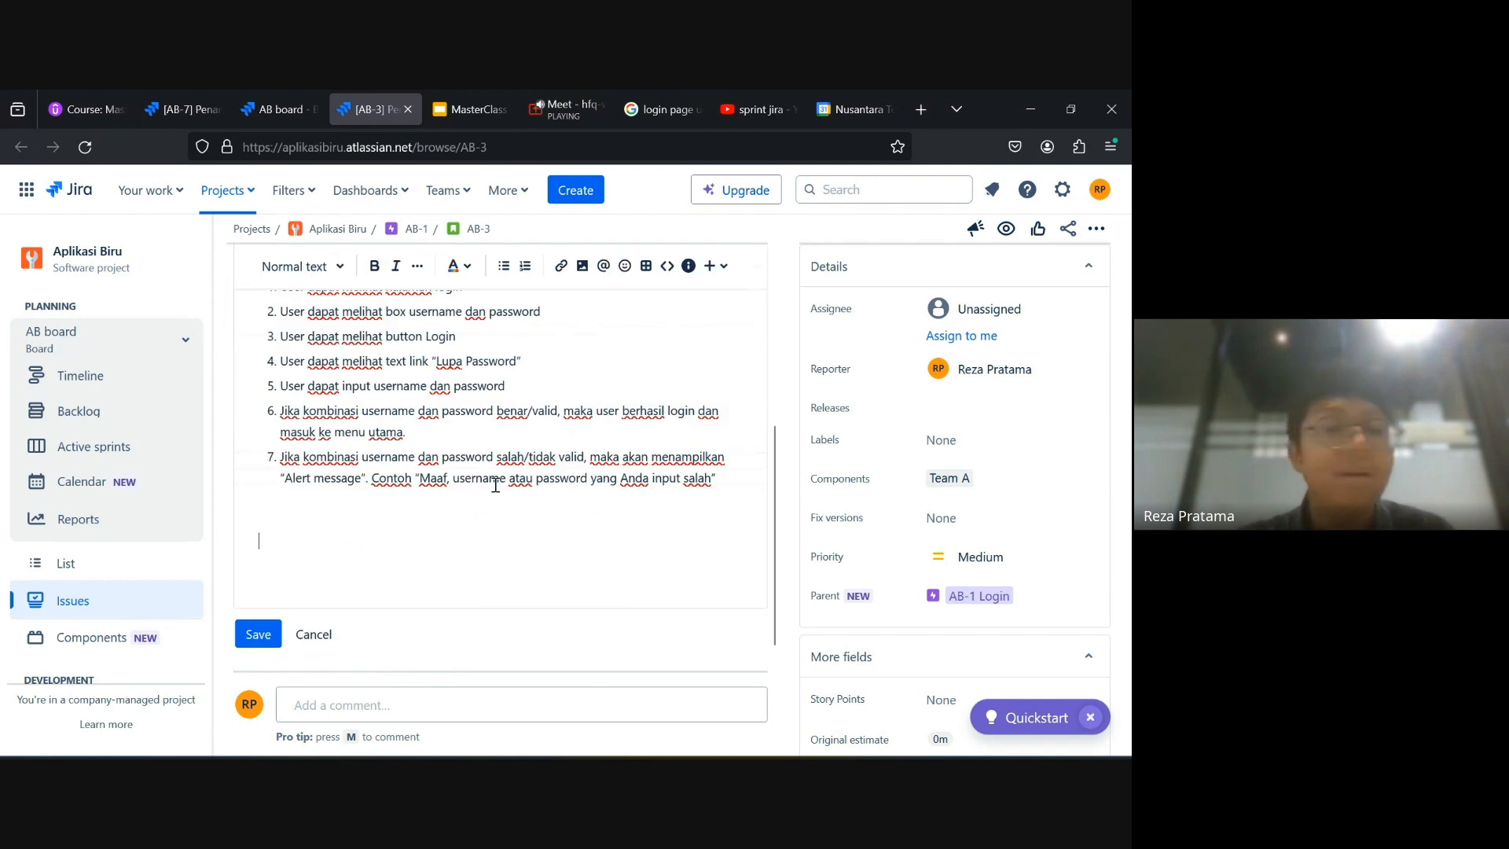
scroll(409, 561, "up", 3)
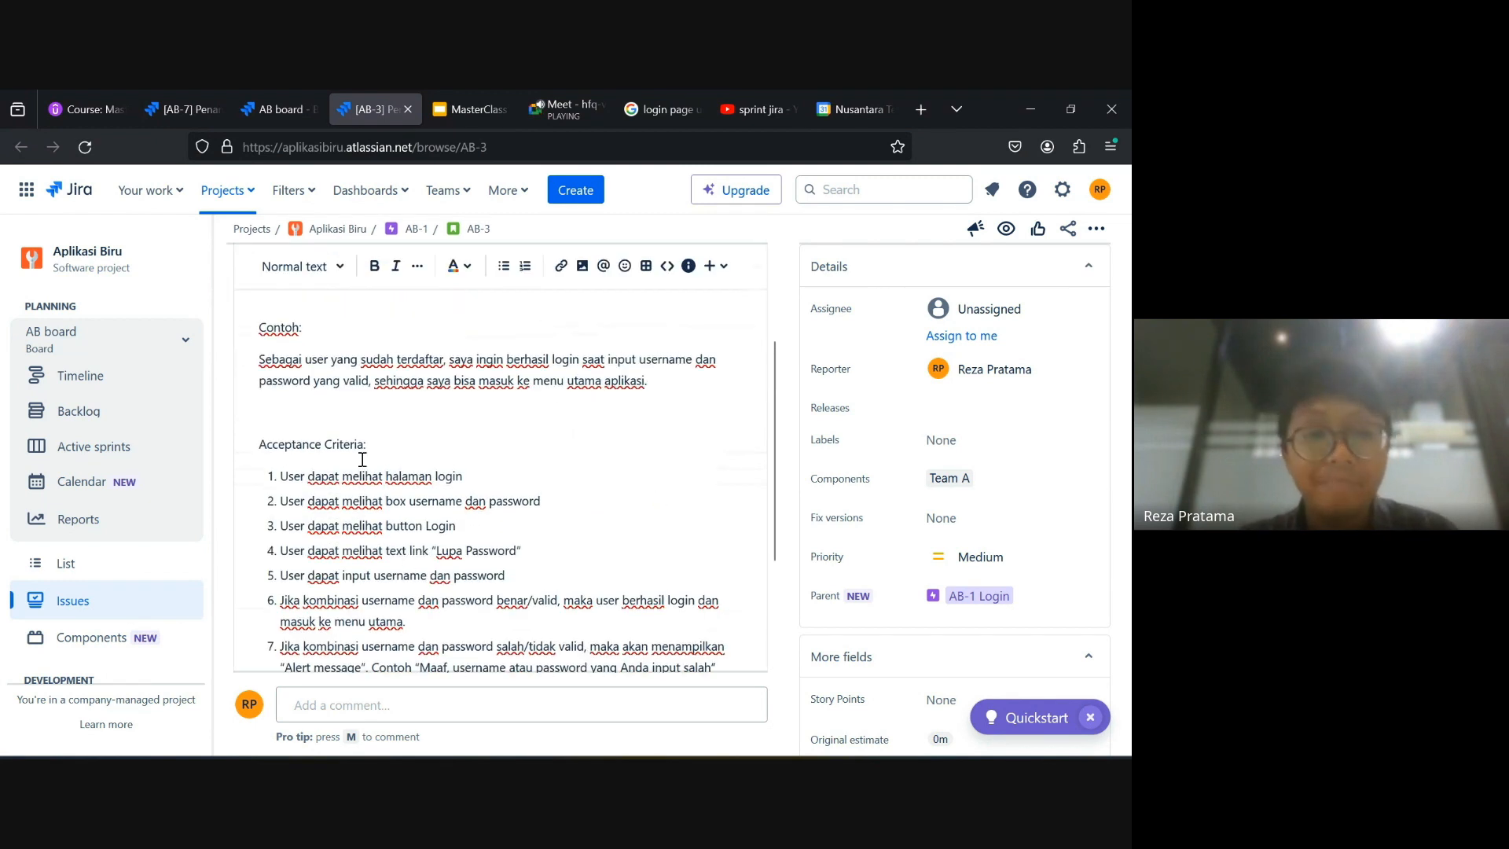
scroll(422, 541, "down", 2)
scroll(423, 540, "up", 1)
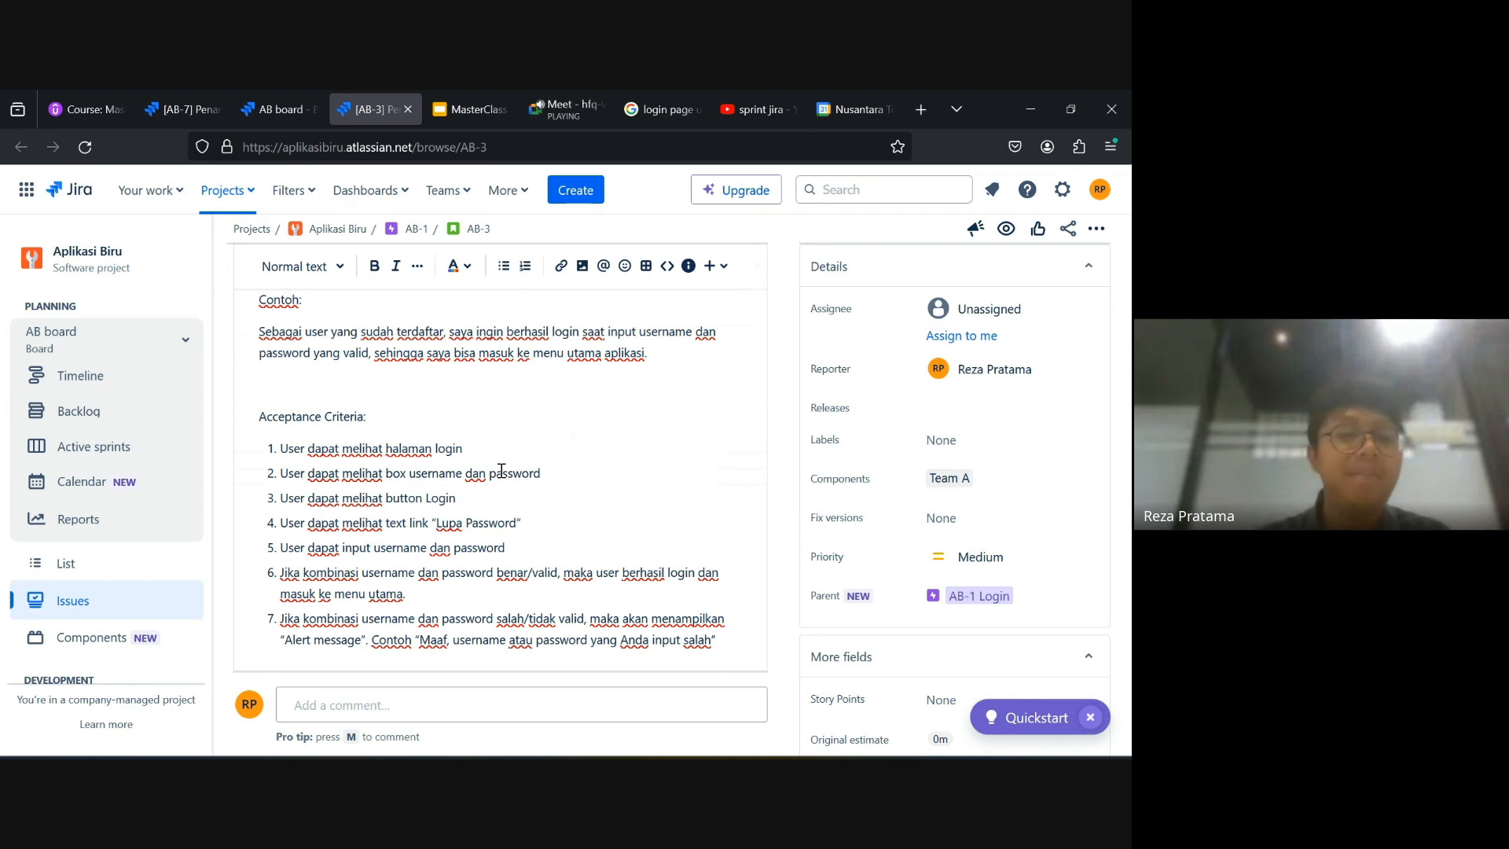
Delete the empty line below item 7 of the acceptance criteria.
scroll(472, 467, "down", 1)
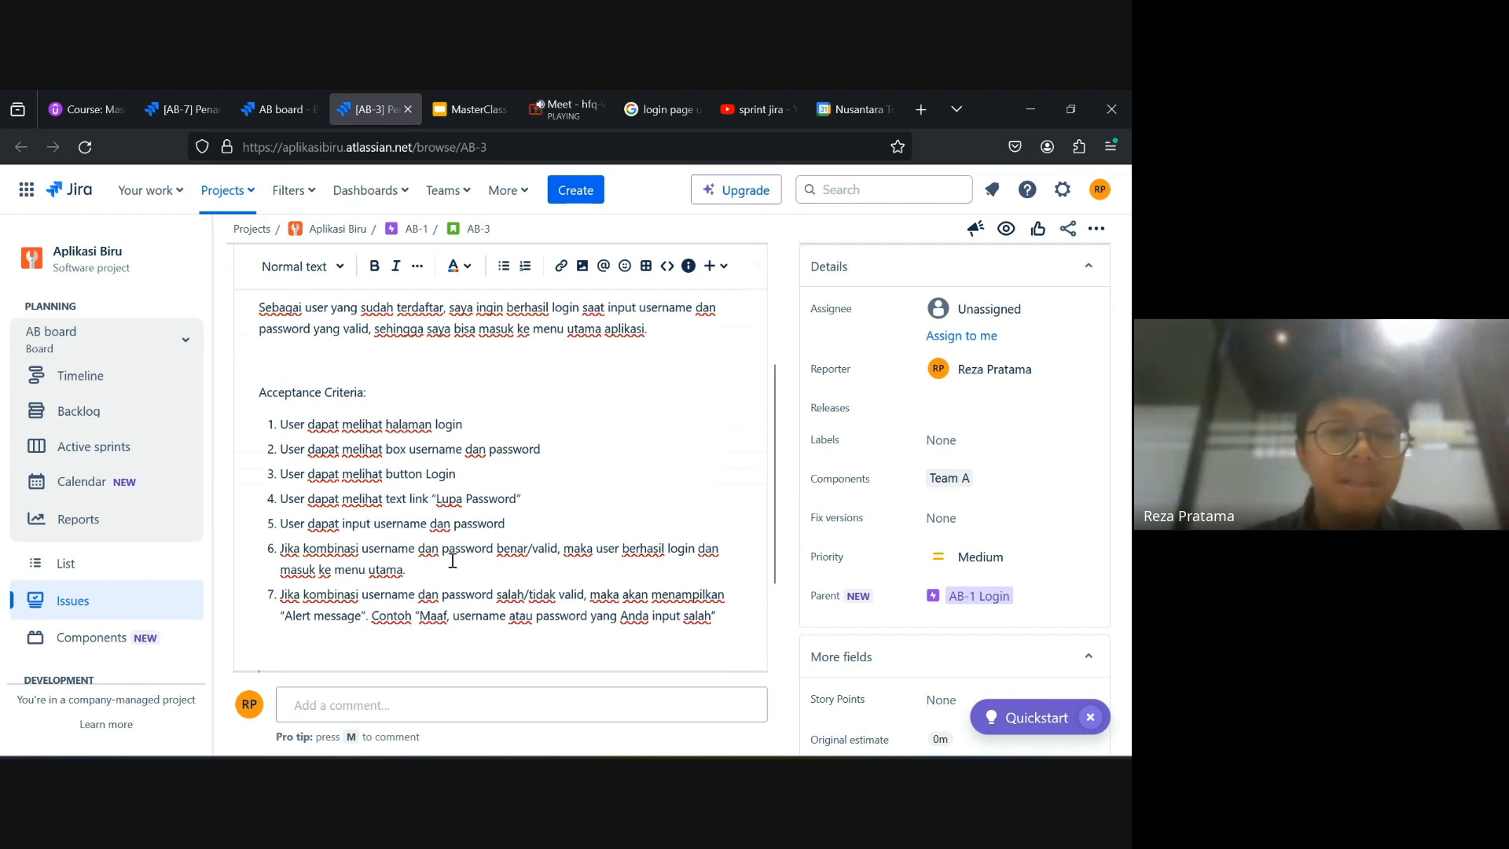
scroll(435, 460, "down", 2)
scroll(433, 456, "up", 1)
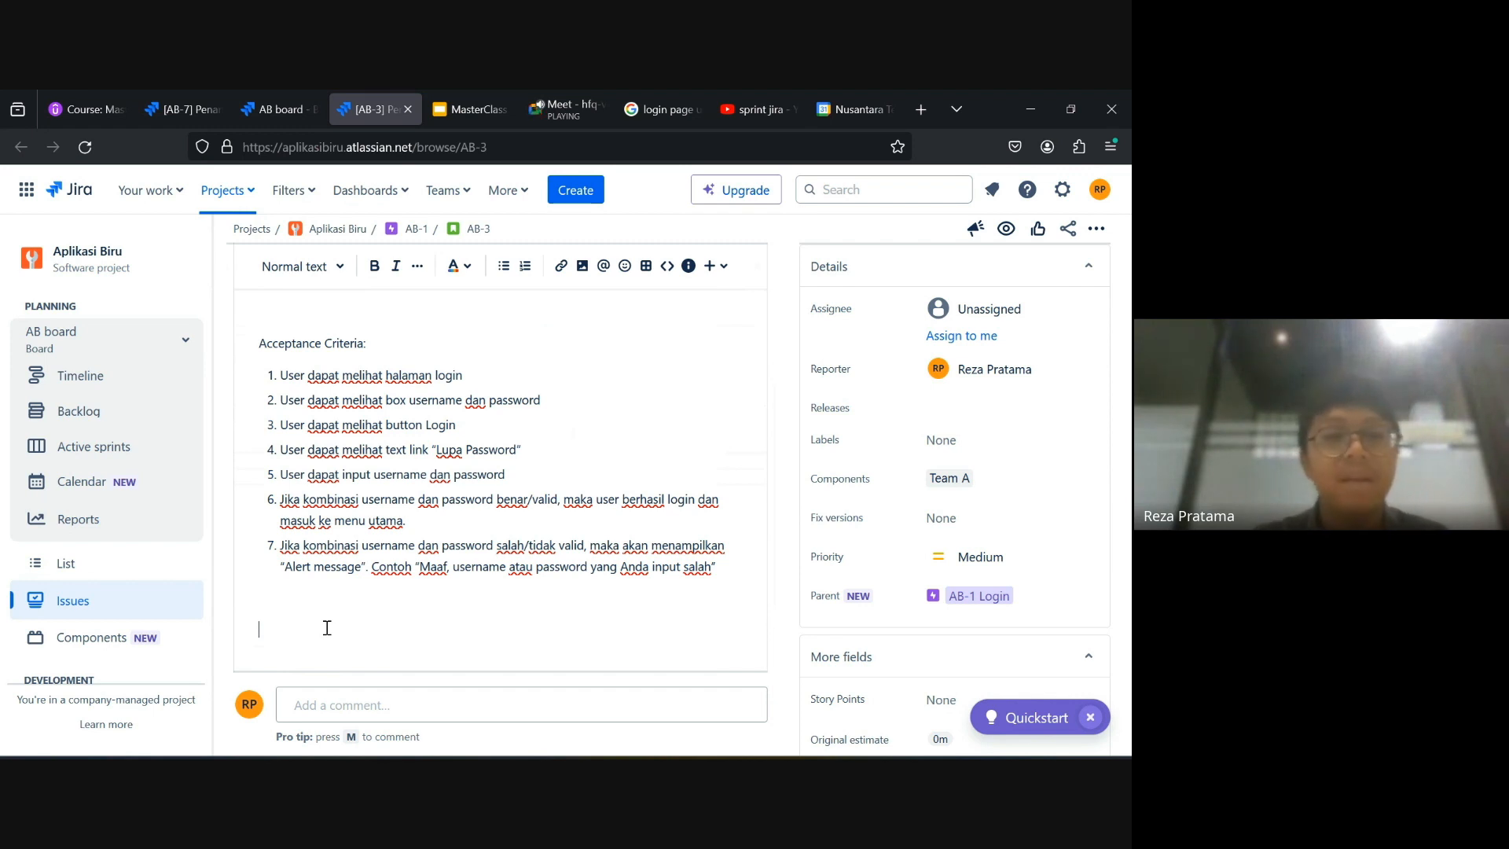
scroll(327, 627, "up", 1)
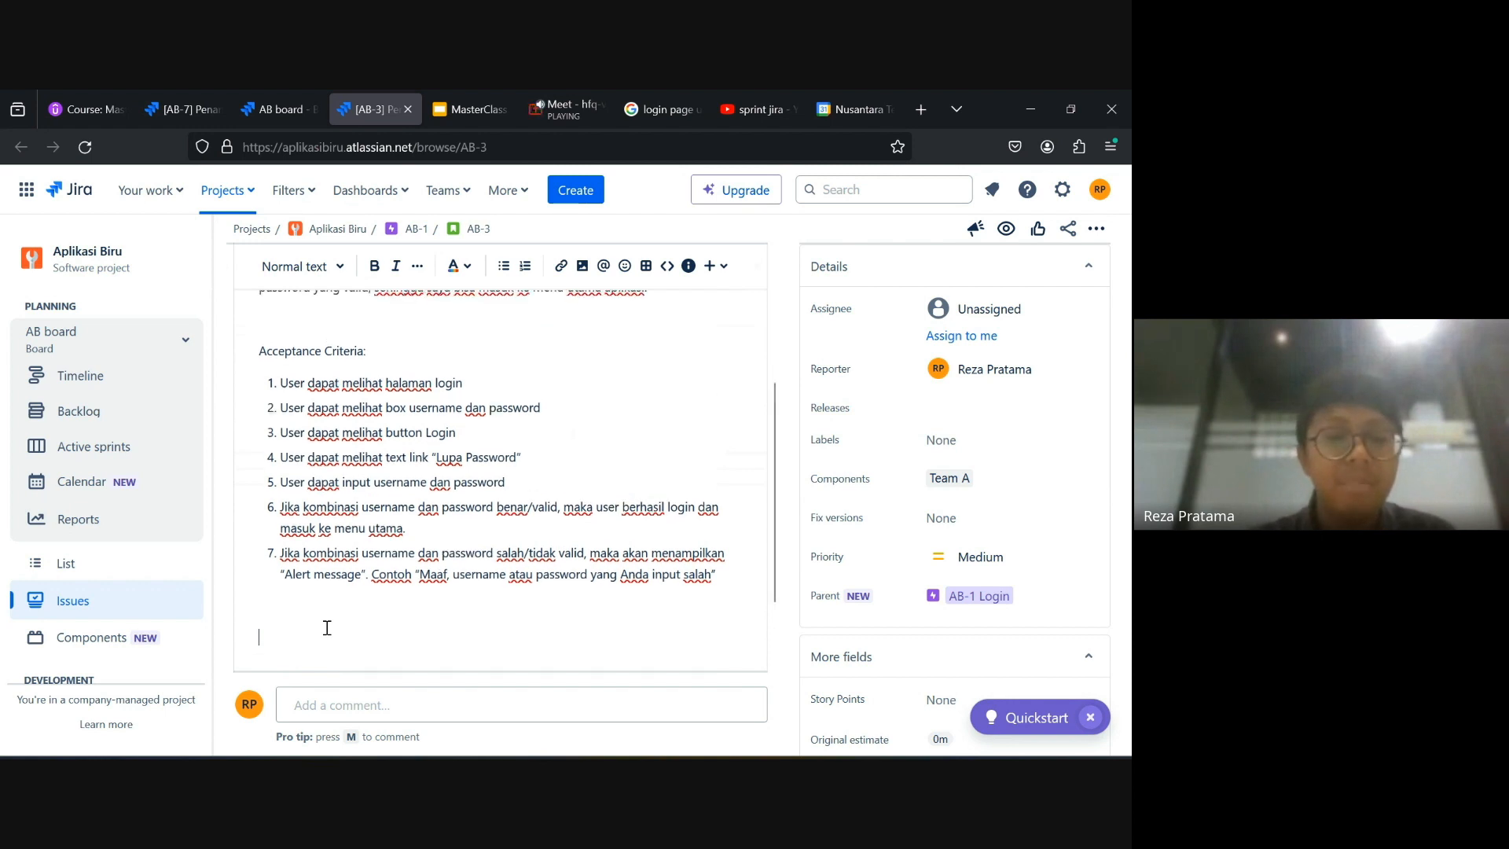
scroll(376, 638, "down", 2)
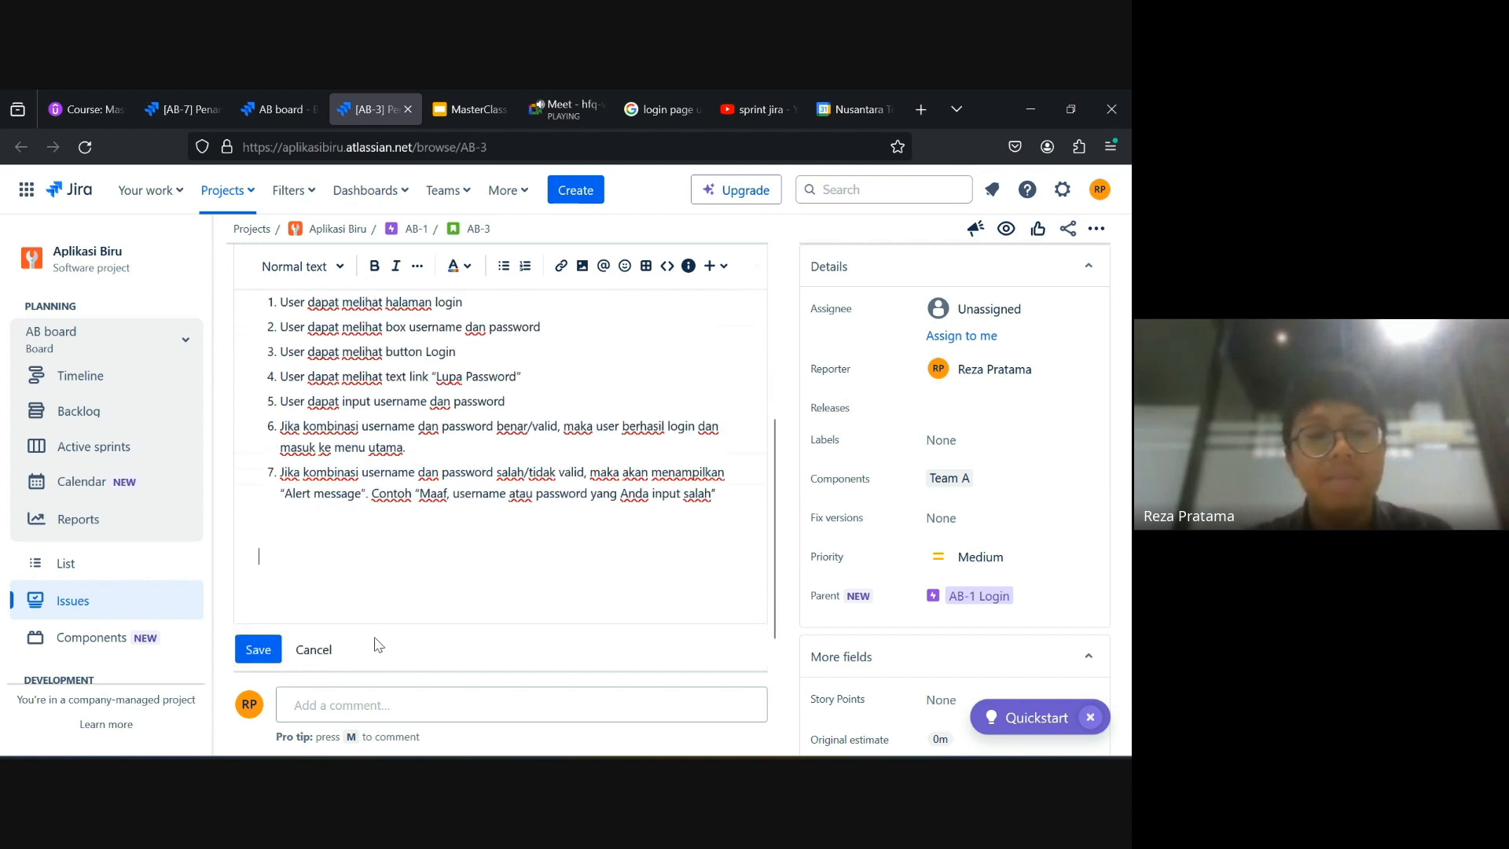
scroll(367, 576, "up", 2)
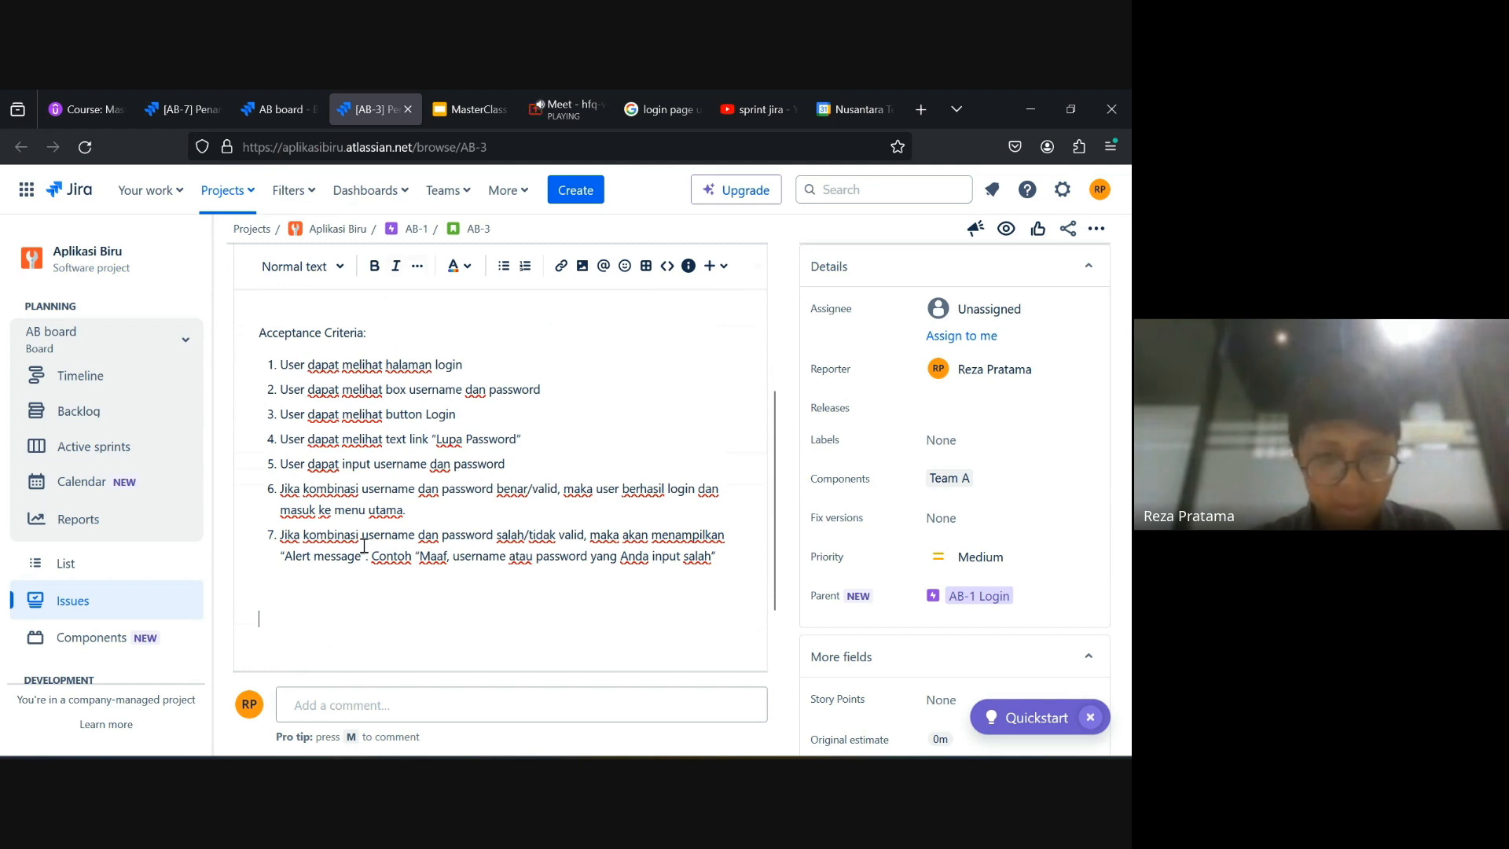
scroll(364, 546, "up", 1)
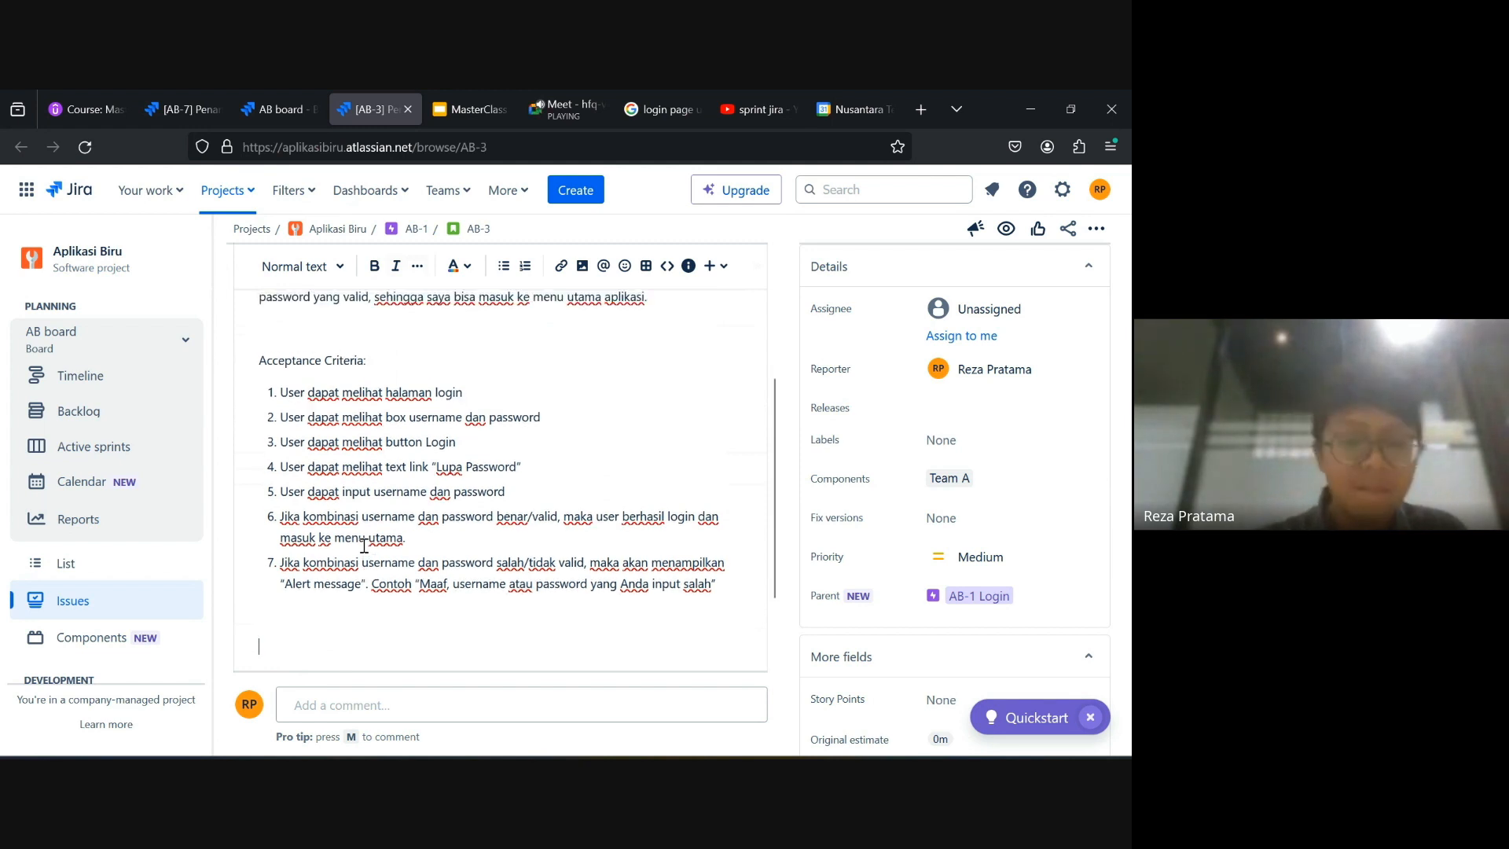
scroll(364, 545, "up", 1)
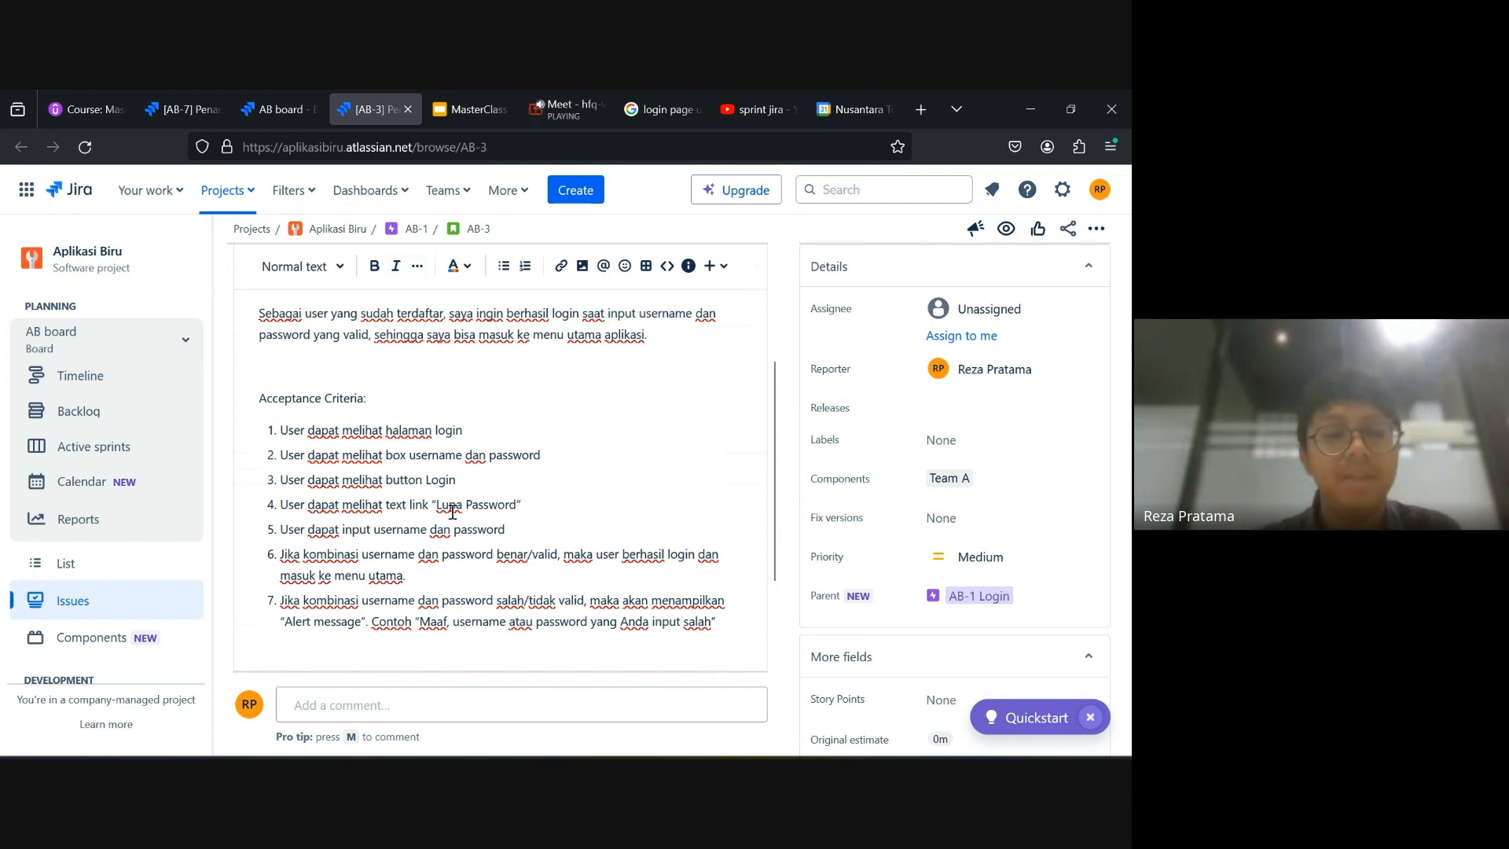
scroll(453, 512, "down", 5)
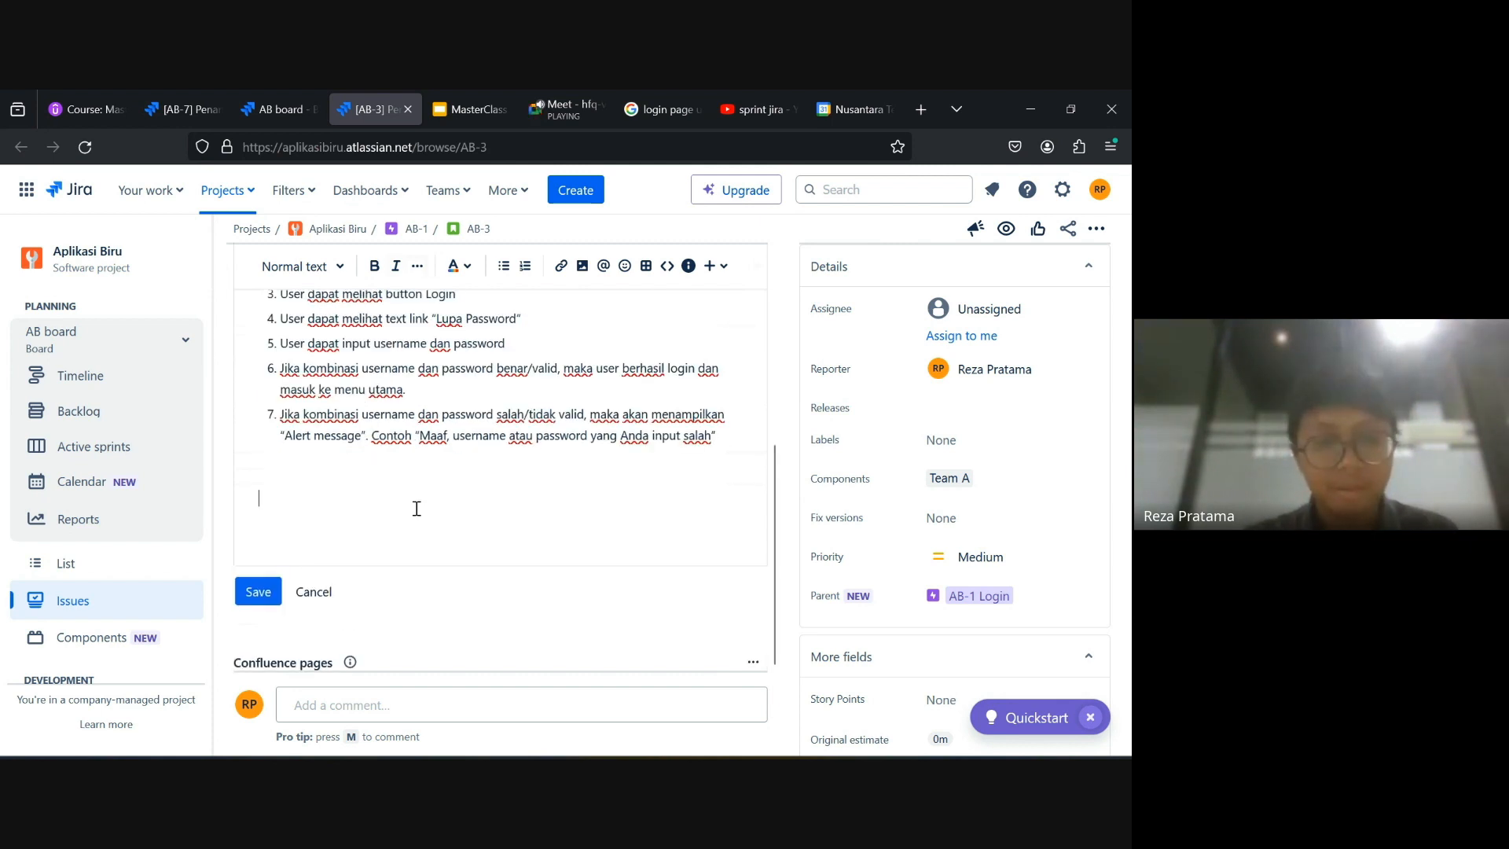
scroll(414, 505, "up", 1)
key("BackSpace")
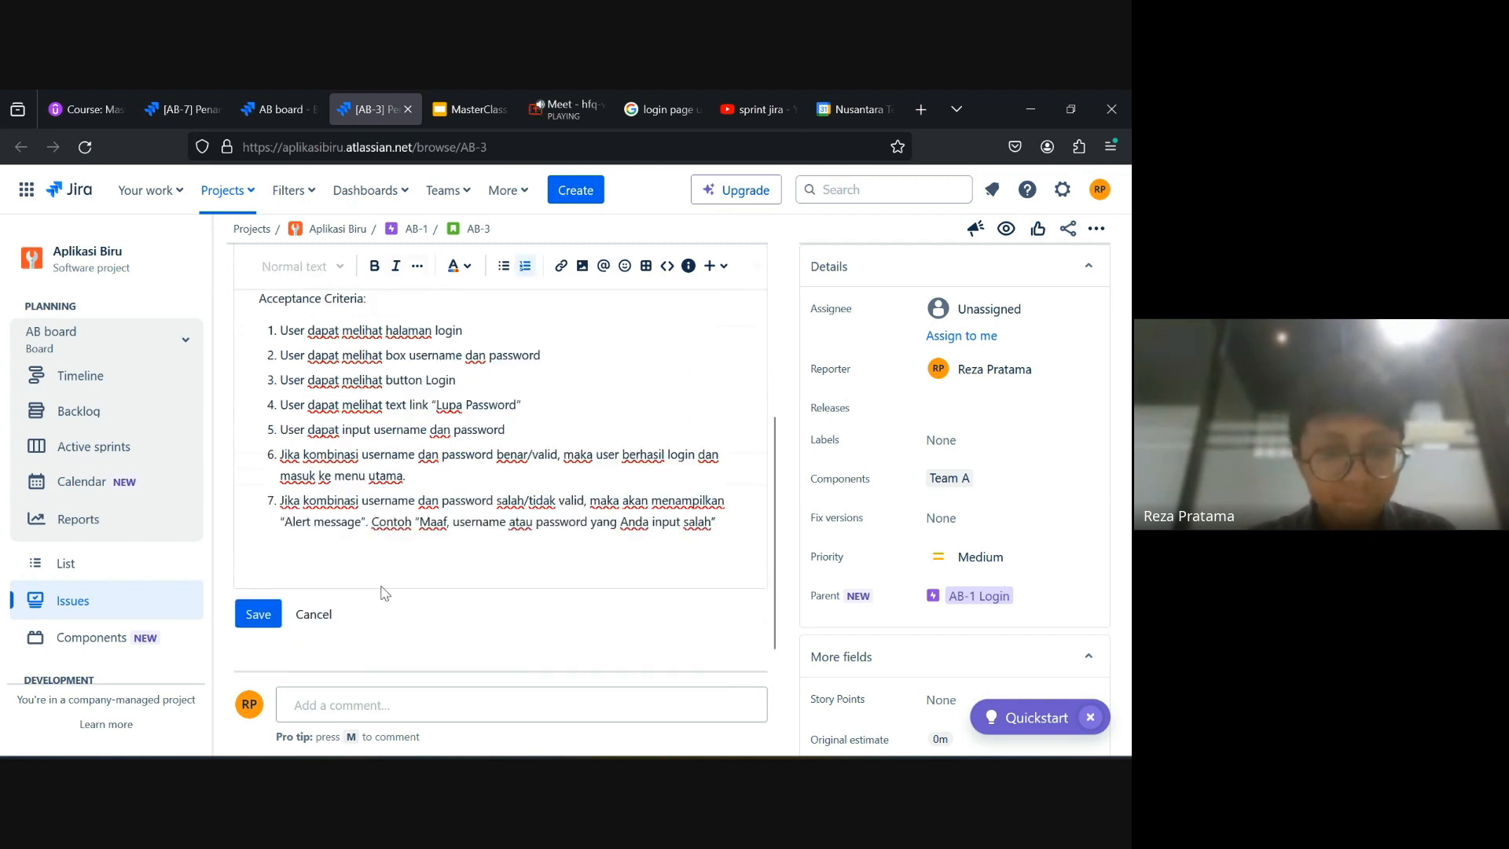
scroll(404, 621, "up", 5)
scroll(402, 620, "down", 2)
scroll(369, 566, "down", 3)
scroll(351, 532, "up", 4)
scroll(352, 534, "down", 4)
scroll(352, 535, "up", 3)
scroll(369, 542, "down", 4)
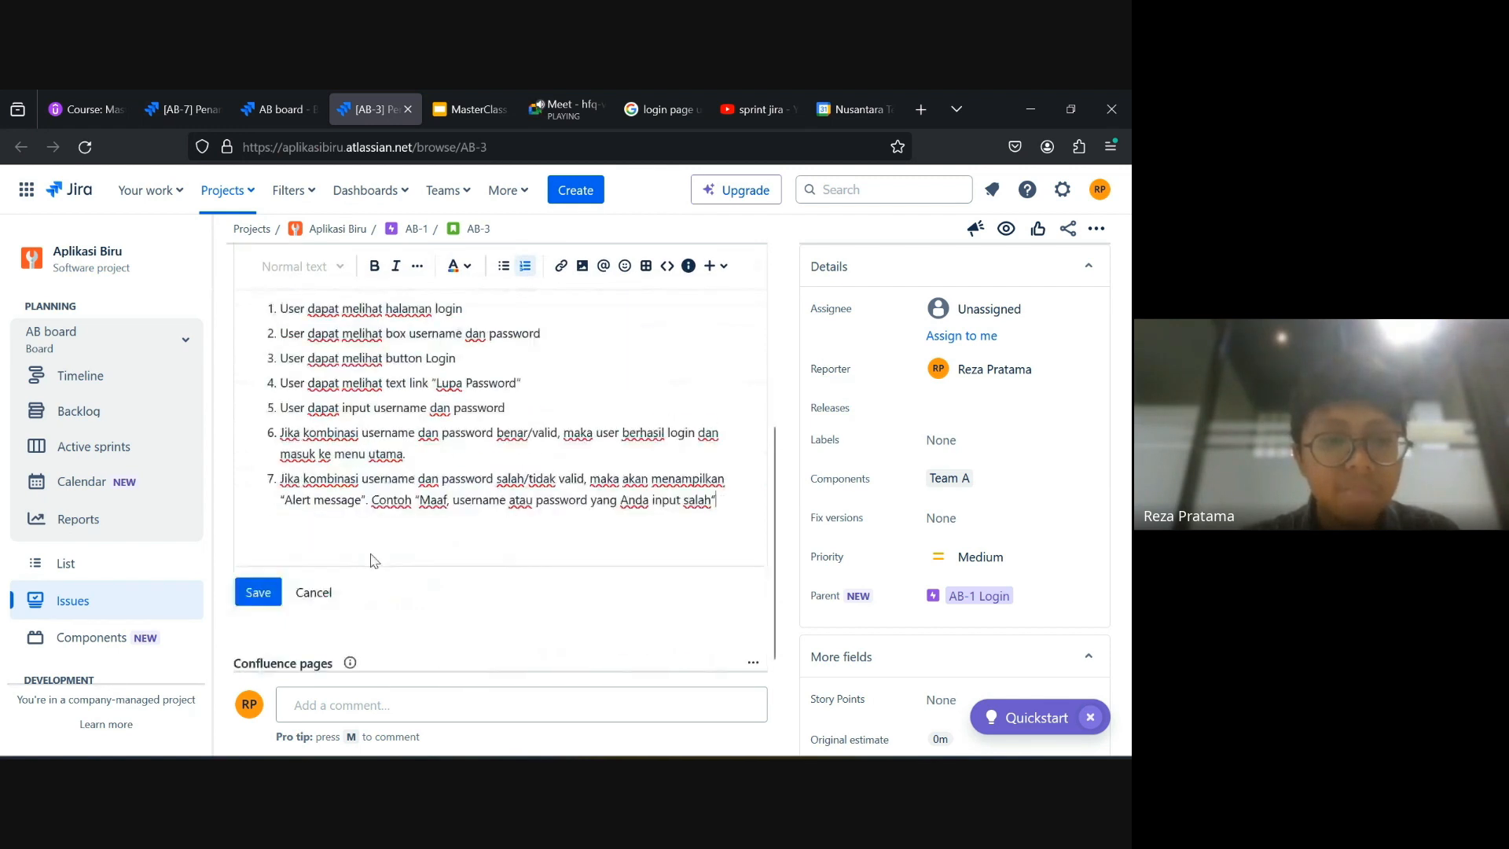
Save the edited AB-3 story description.
left_click(268, 600)
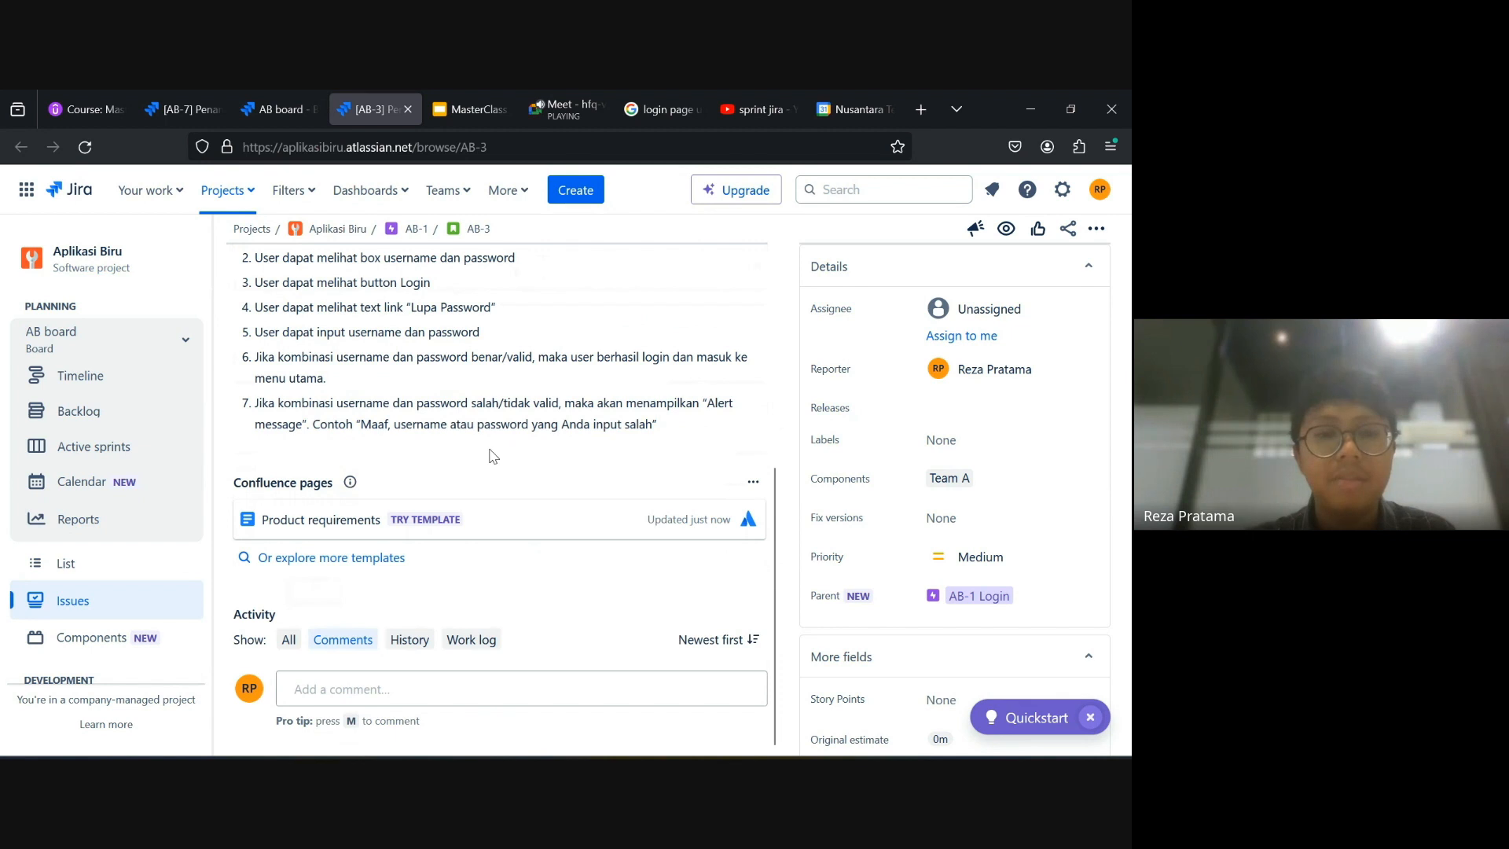
scroll(491, 450, "up", 3)
scroll(490, 449, "down", 3)
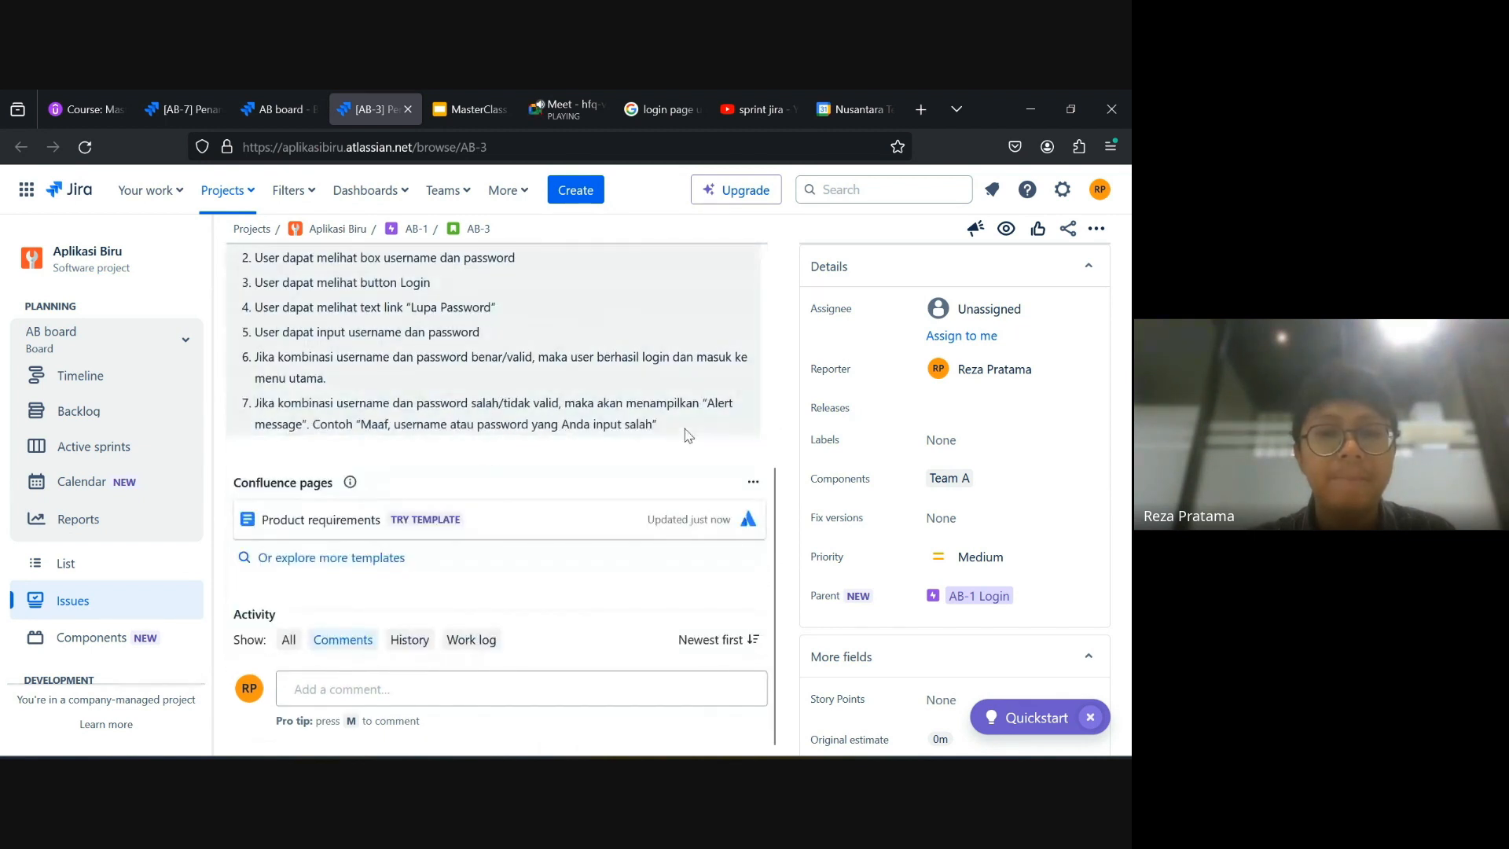
scroll(503, 368, "up", 3)
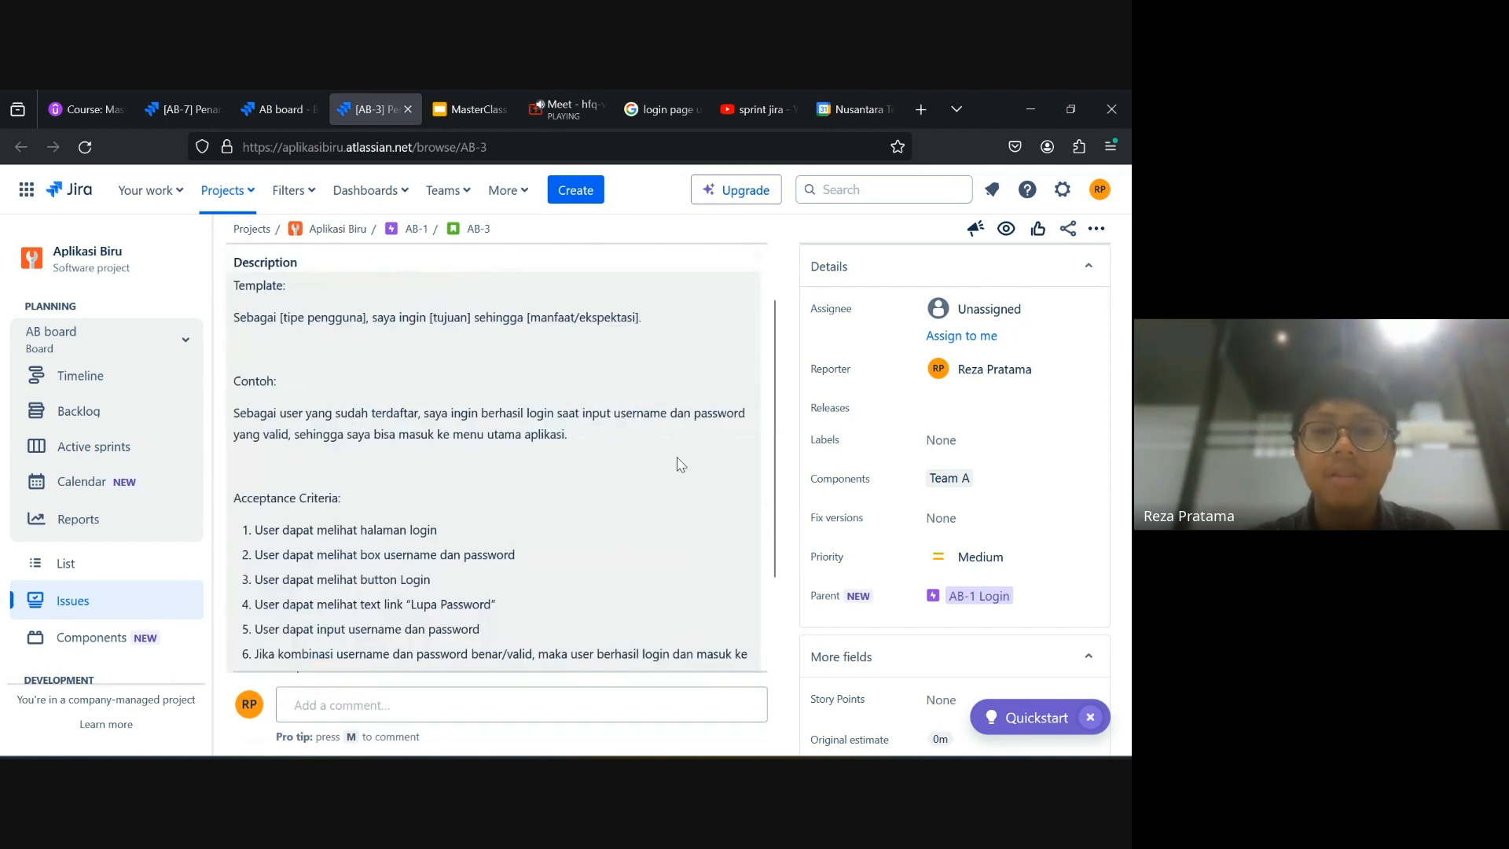
Add a 'Design:' line after acceptance criterion 7 and save the description again.
double_click(677, 457)
scroll(583, 488, "down", 5)
scroll(472, 489, "up", 2)
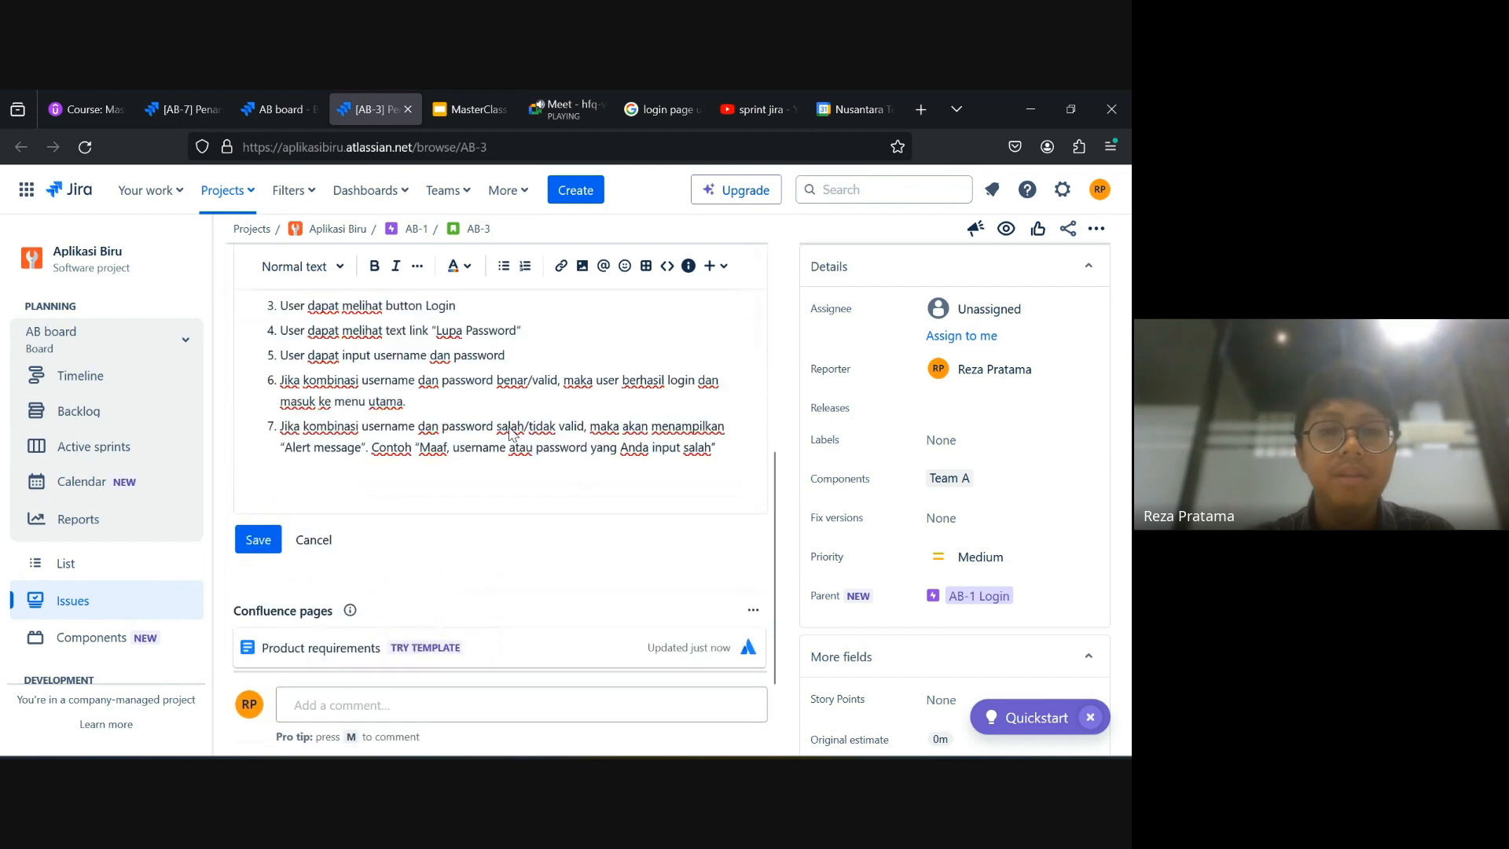
left_click(470, 489)
type("Design:")
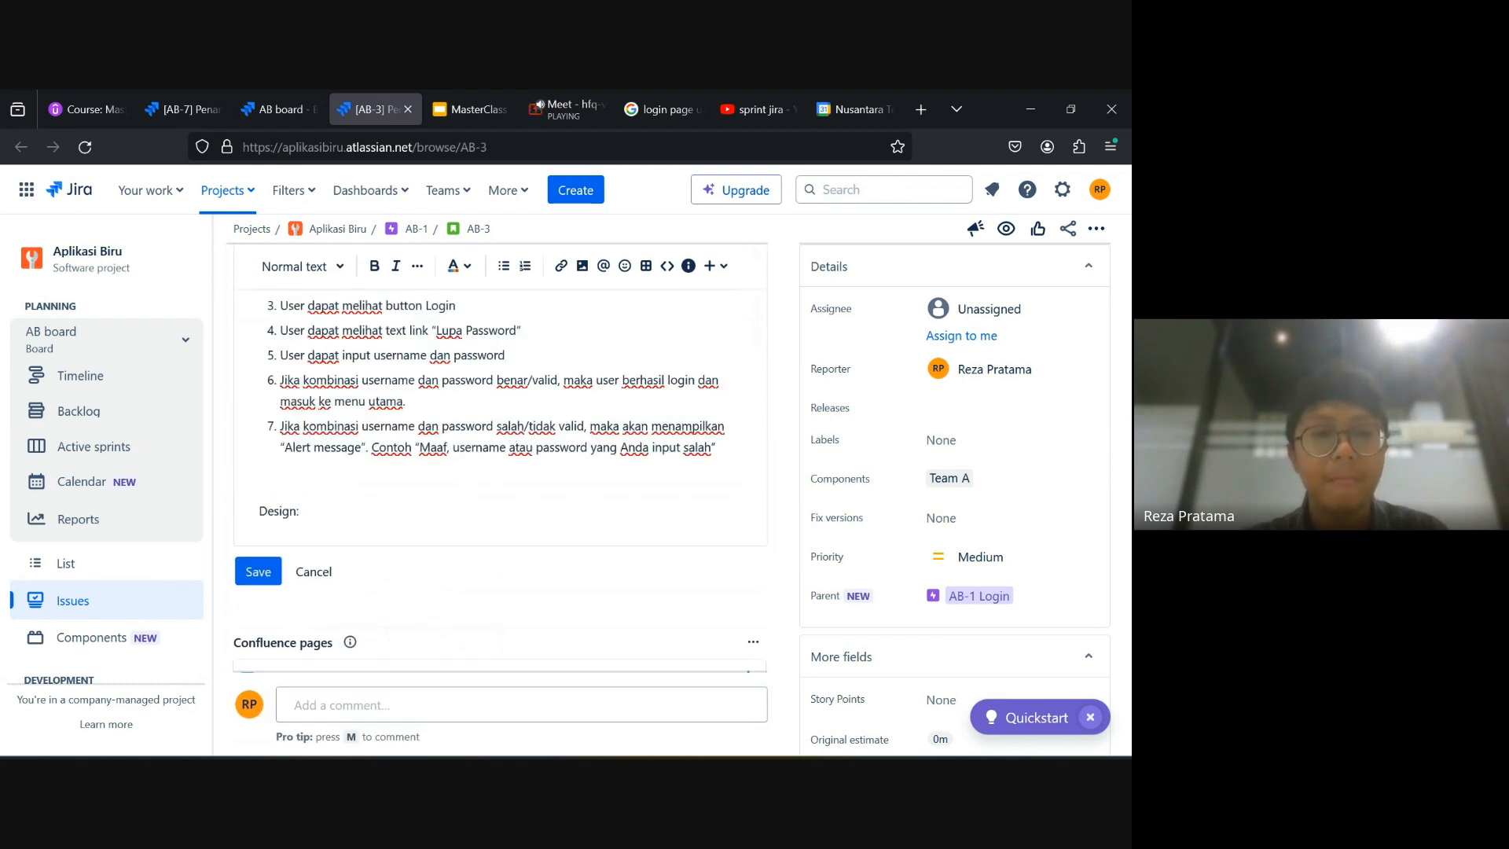
left_click(263, 568)
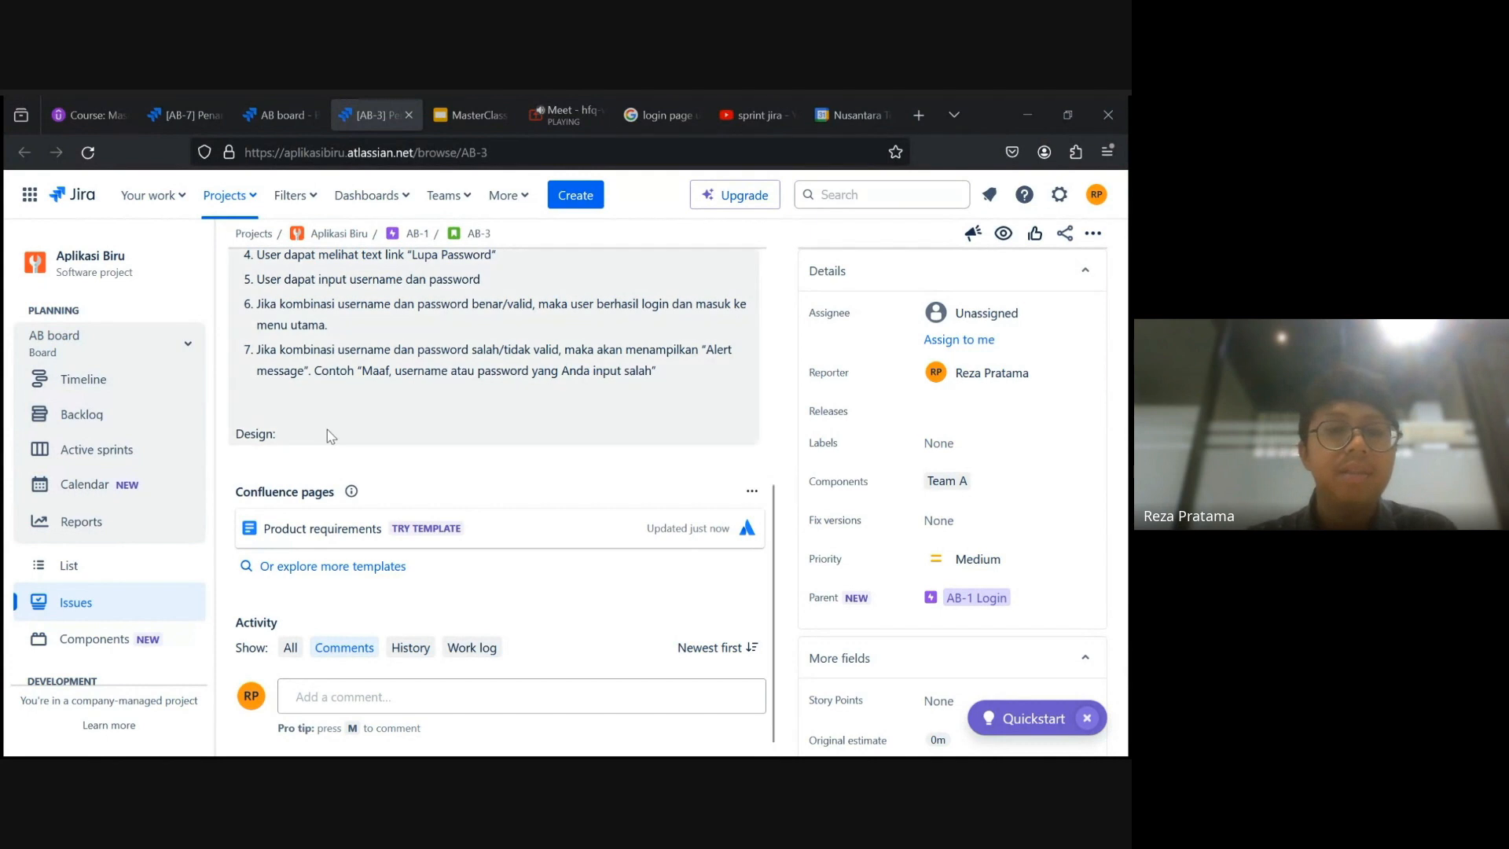
scroll(327, 429, "up", 5)
scroll(327, 436, "up", 2)
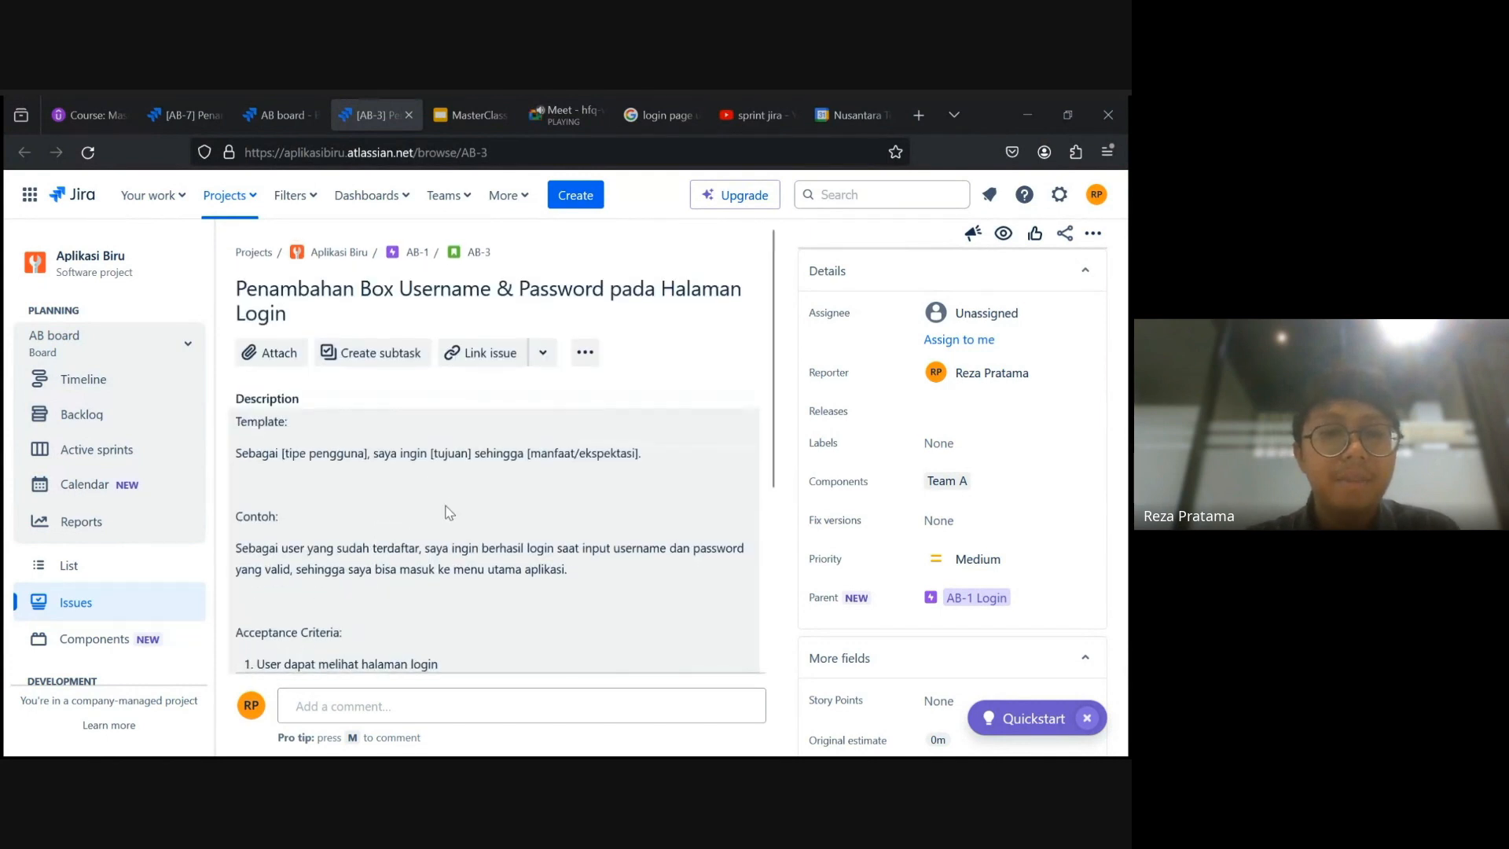
scroll(374, 409, "down", 2)
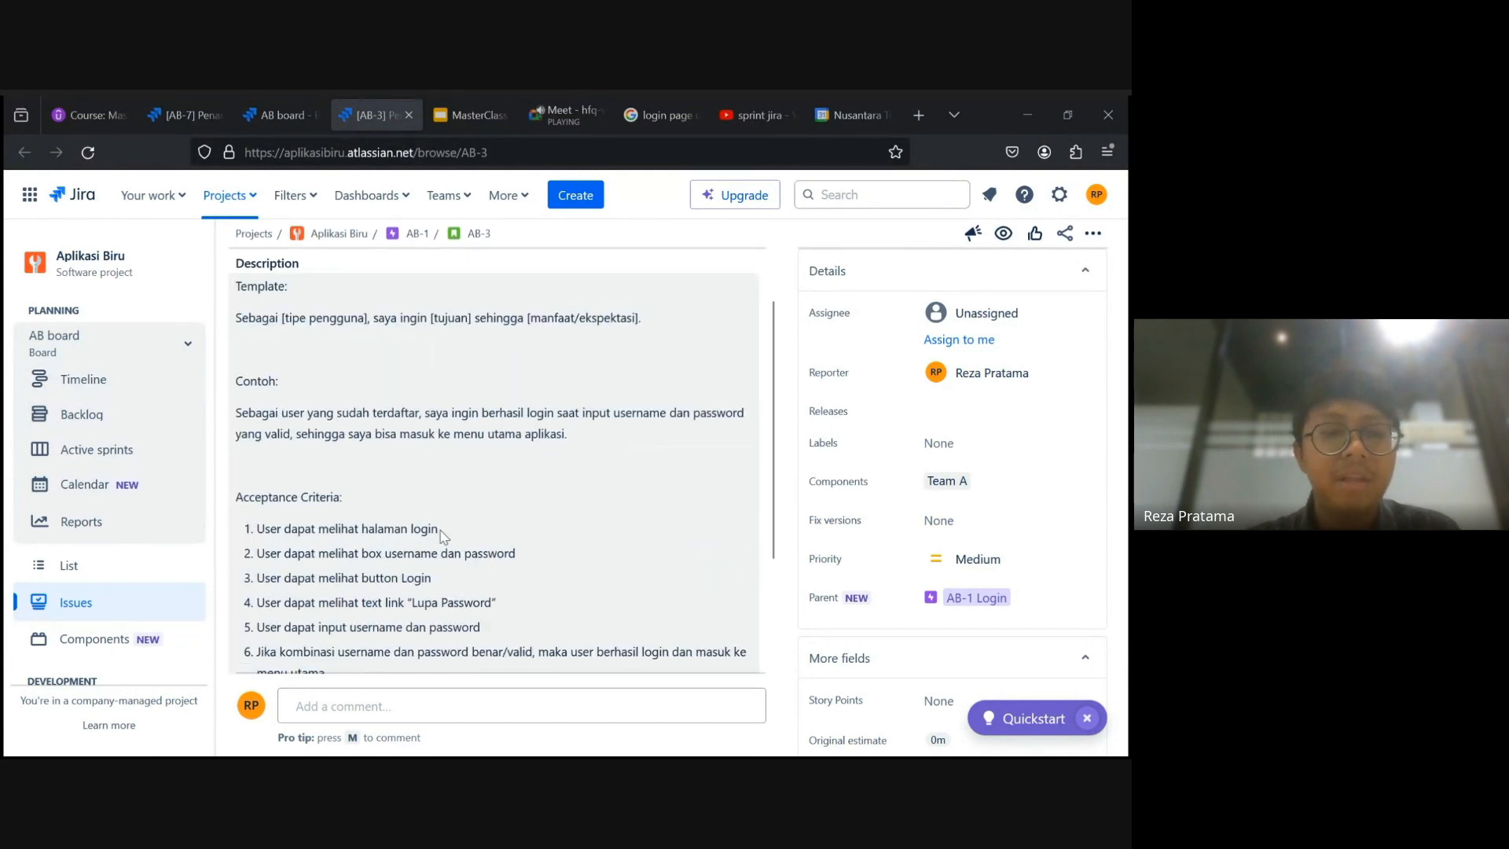
scroll(440, 536, "up", 2)
scroll(381, 542, "down", 5)
scroll(421, 563, "up", 4)
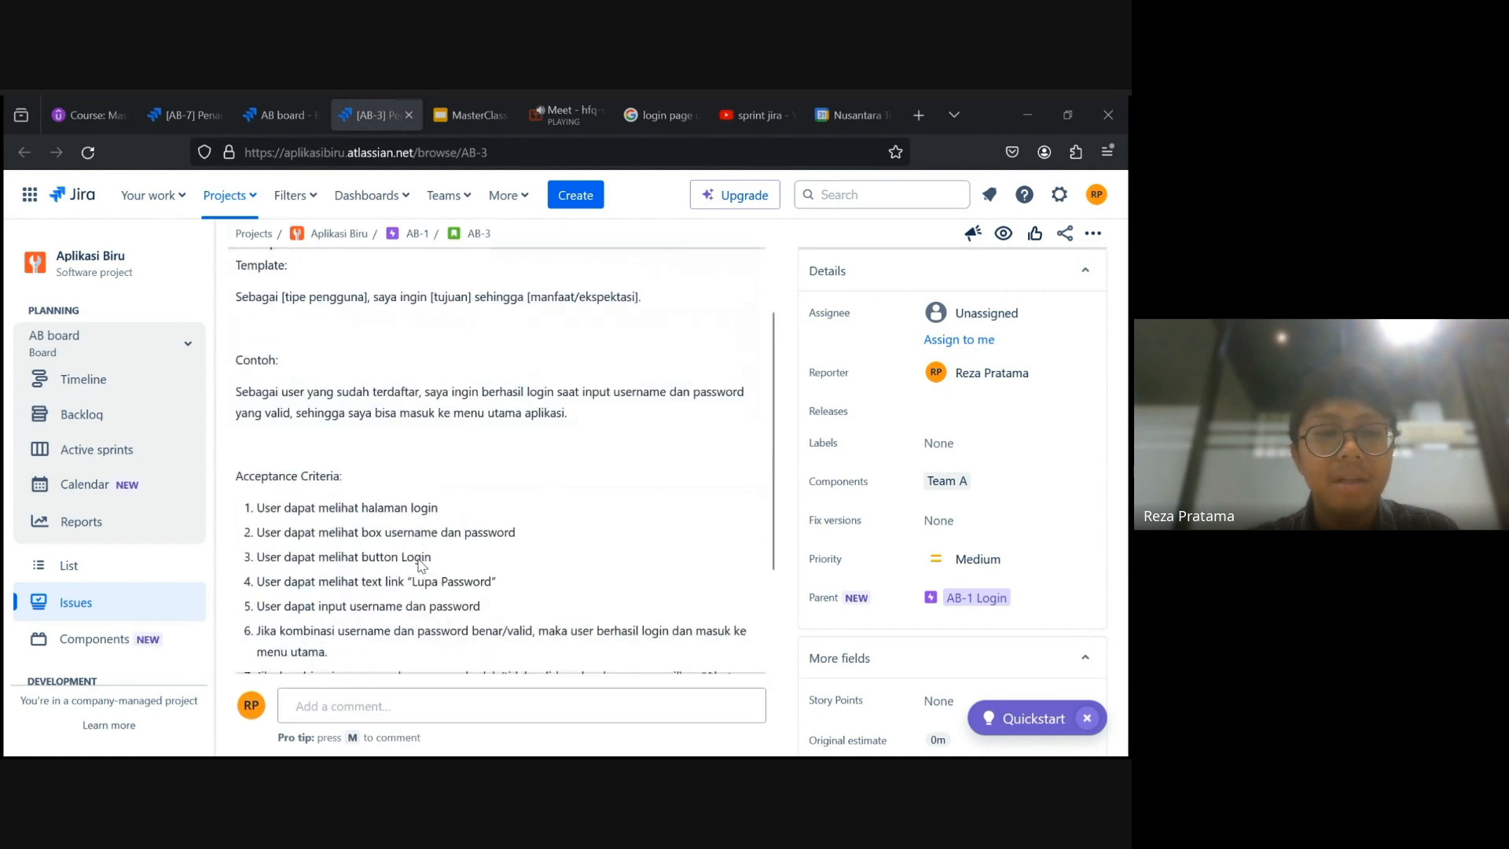
scroll(421, 563, "up", 4)
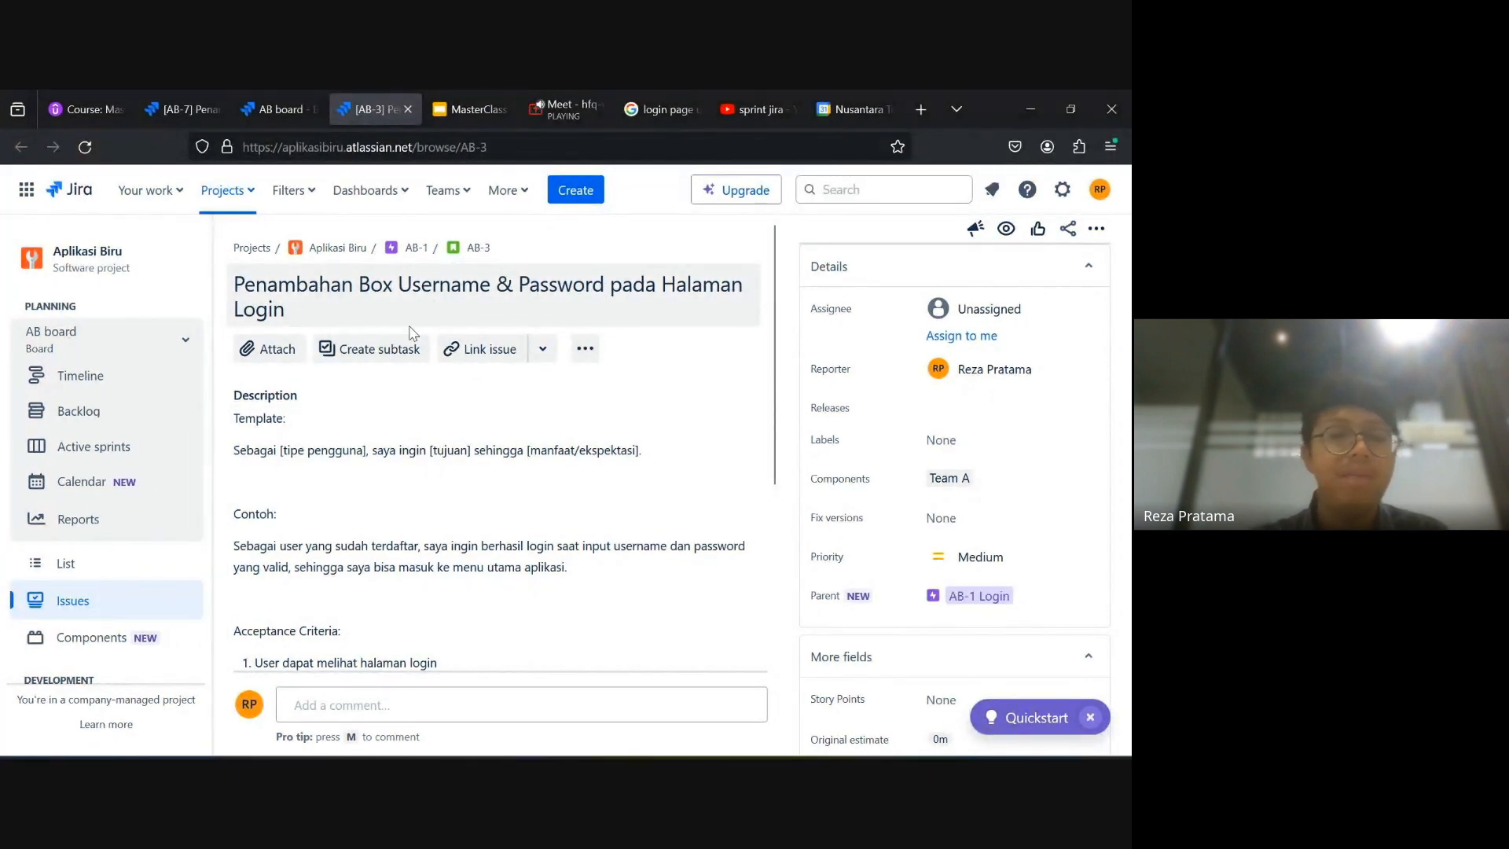
scroll(421, 473, "down", 5)
scroll(422, 475, "up", 5)
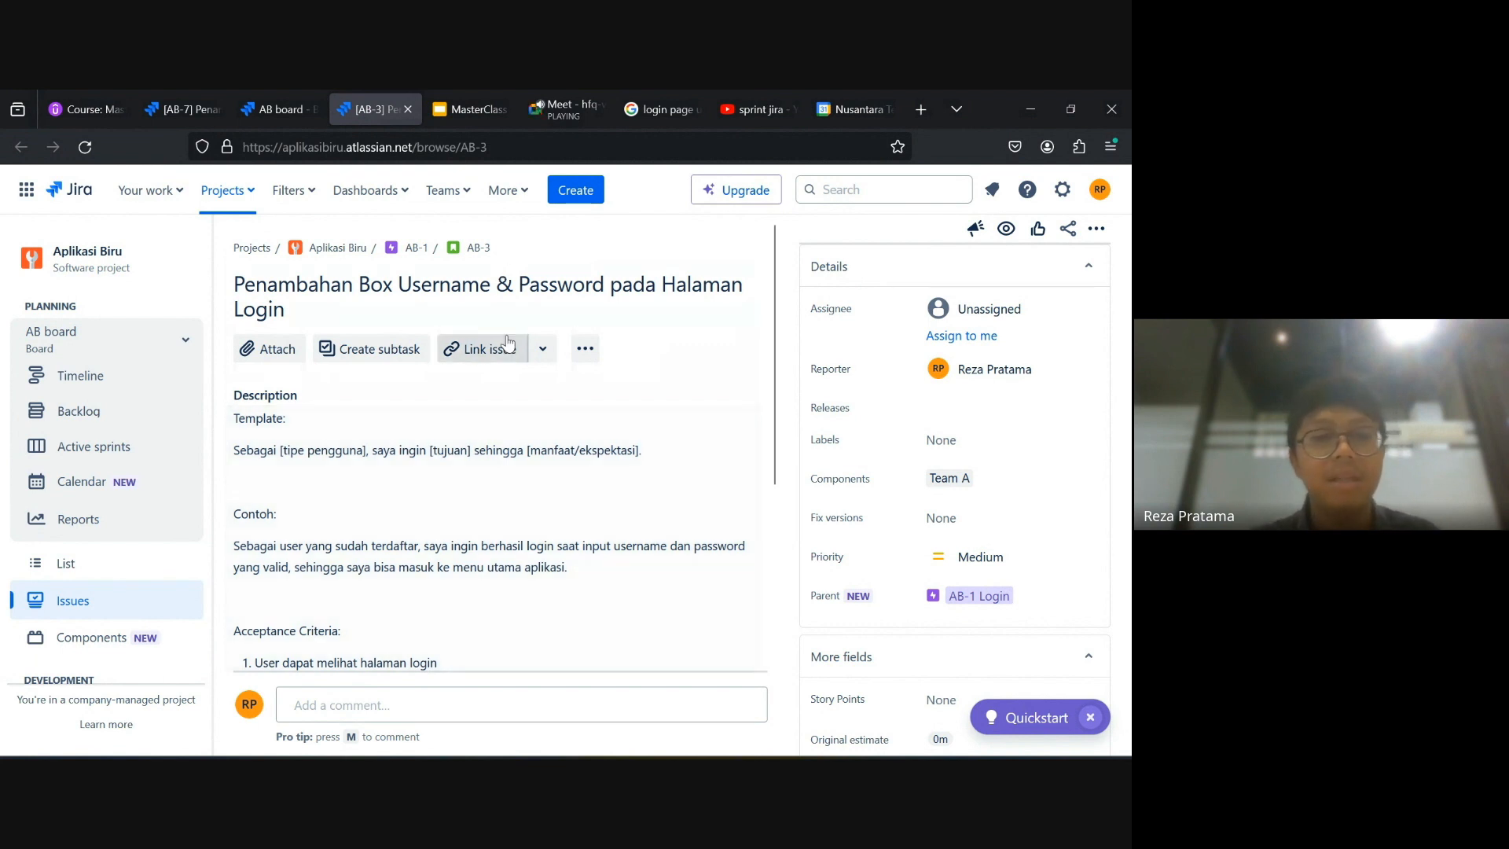
scroll(554, 613, "down", 5)
scroll(555, 613, "up", 5)
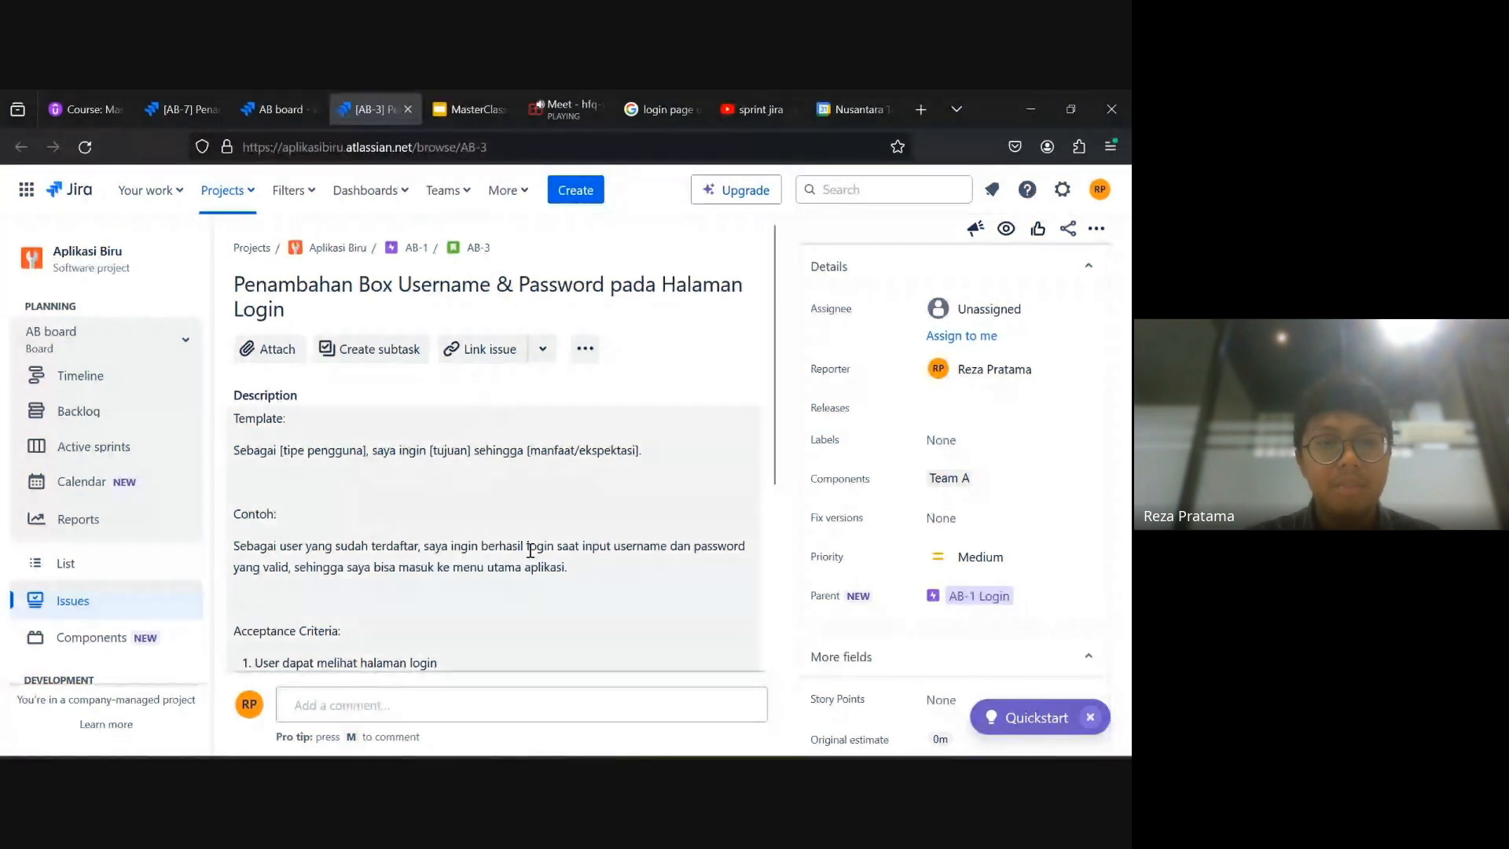
scroll(530, 550, "down", 5)
scroll(531, 550, "up", 8)
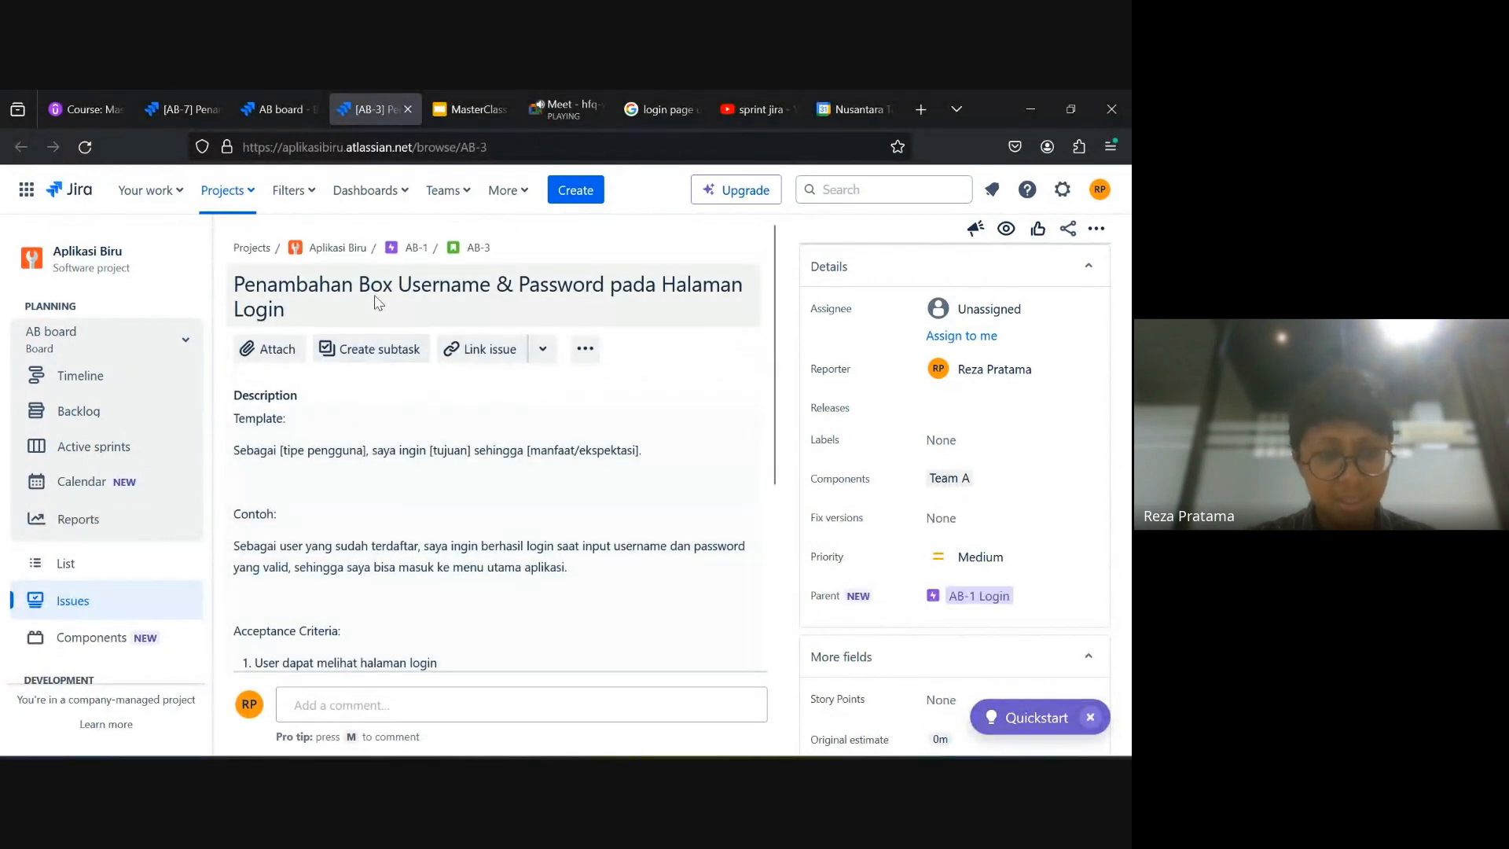
Open an empty new subtask entry in AB-3's Subtasks section.
left_click(379, 353)
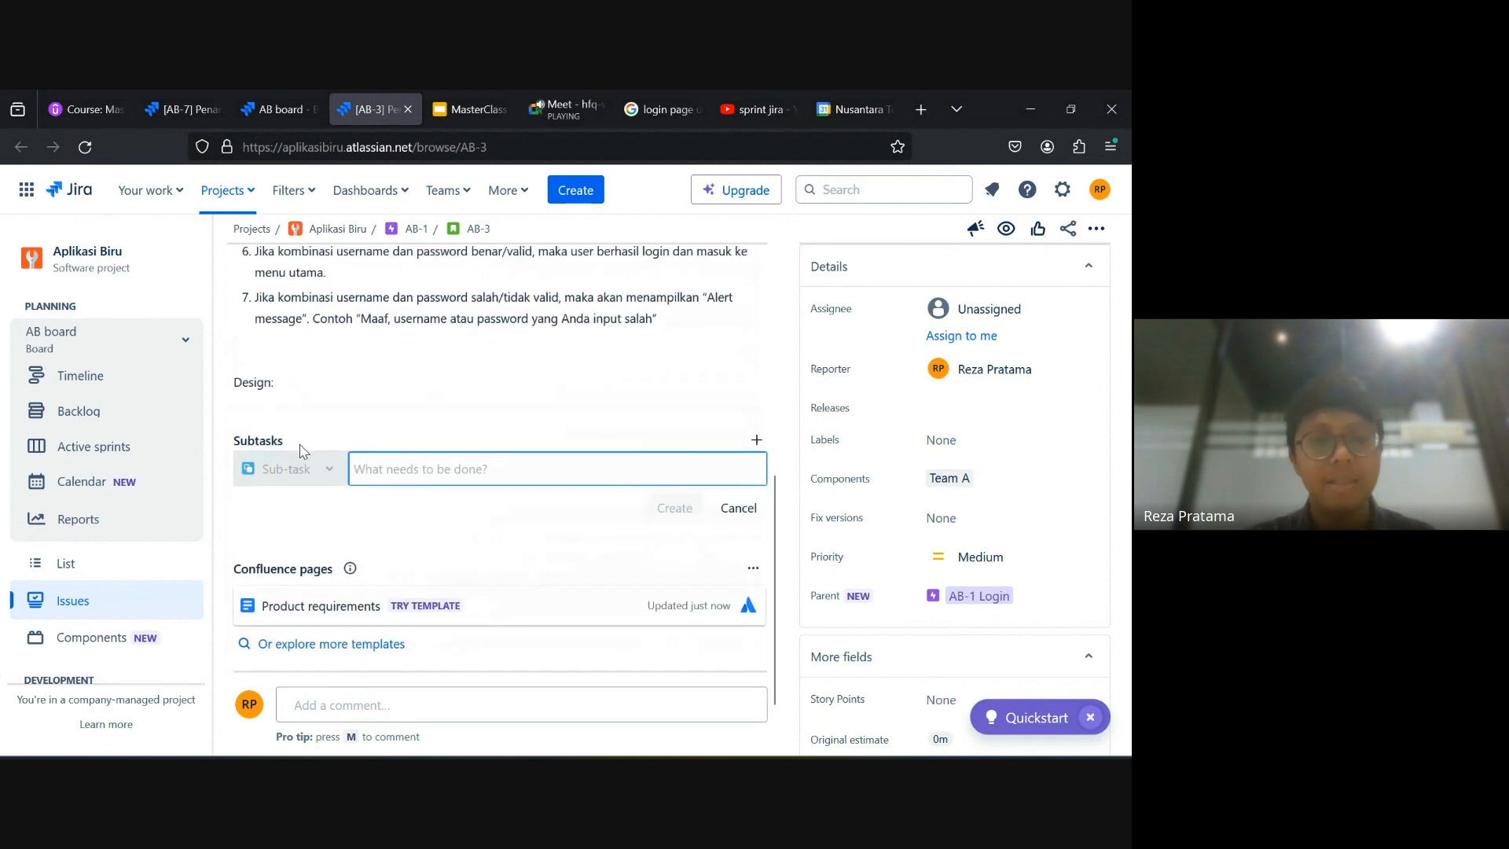
scroll(472, 566, "up", 3)
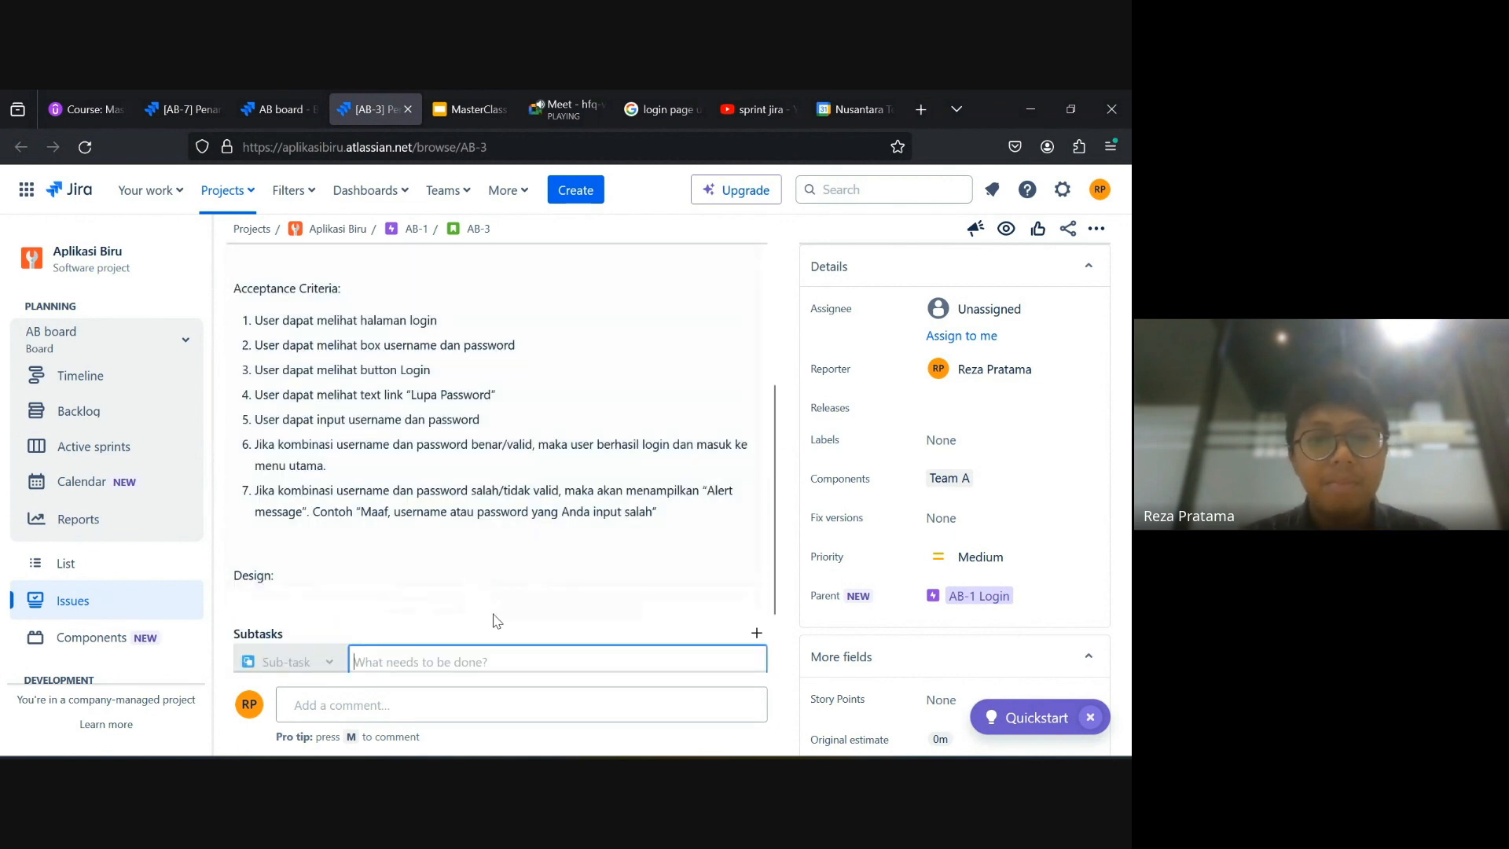
scroll(496, 620, "down", 3)
scroll(497, 621, "up", 1)
scroll(497, 621, "up", 5)
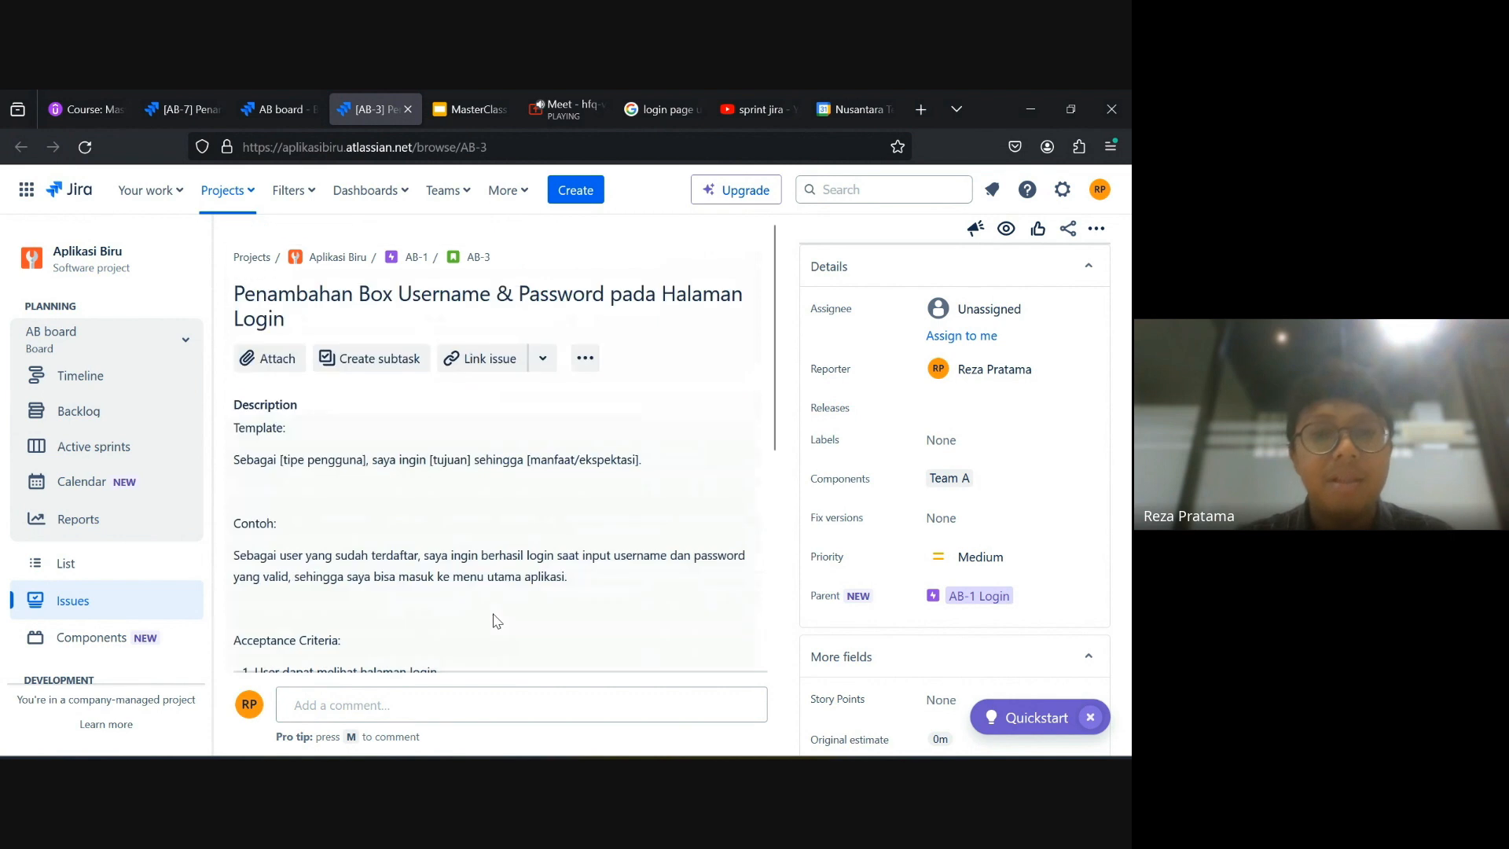
scroll(497, 621, "down", 4)
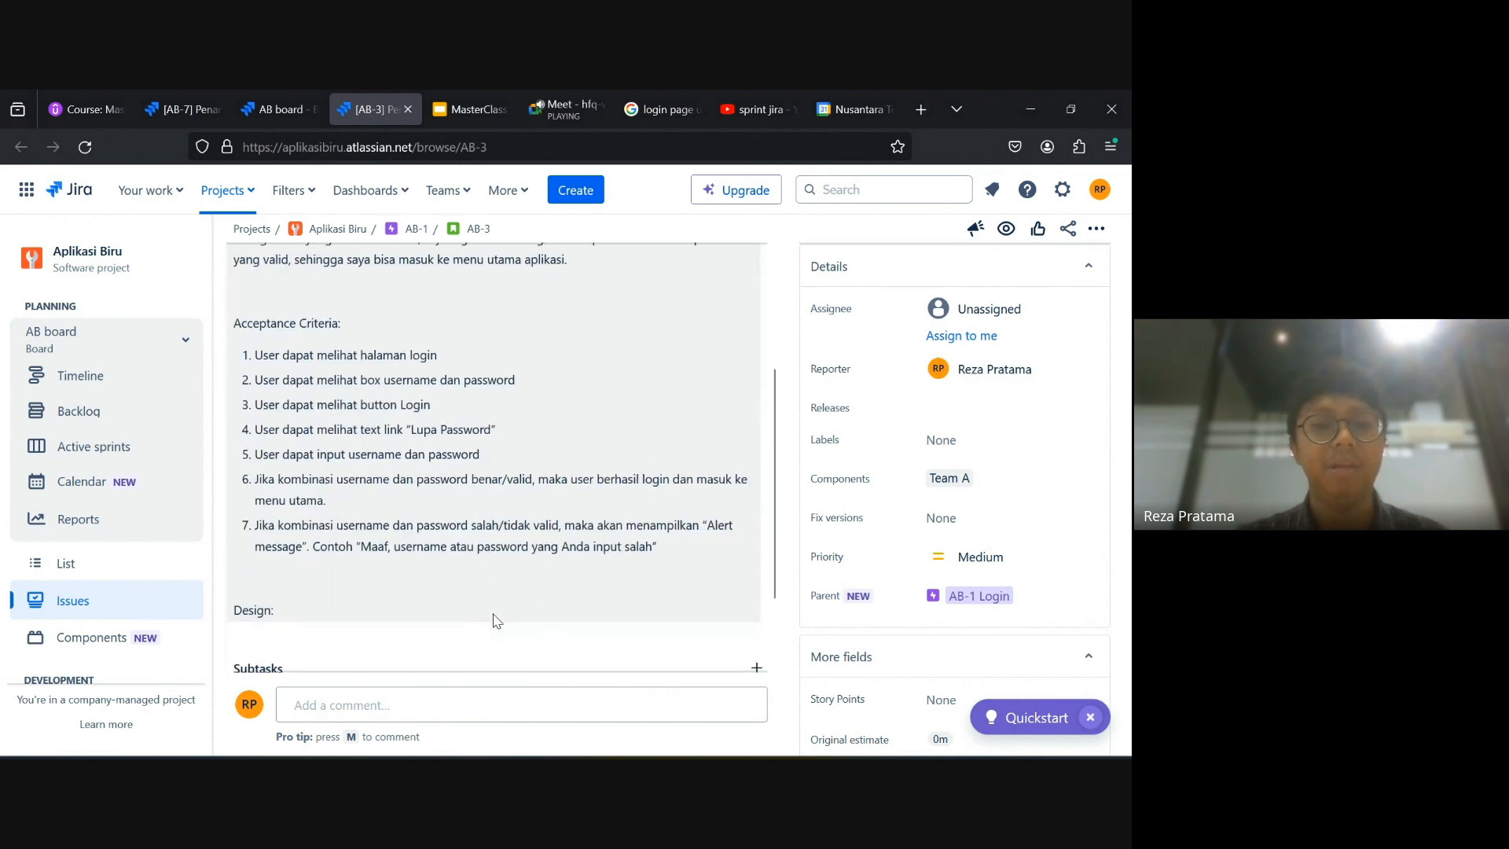
scroll(497, 621, "down", 1)
scroll(496, 621, "down", 1)
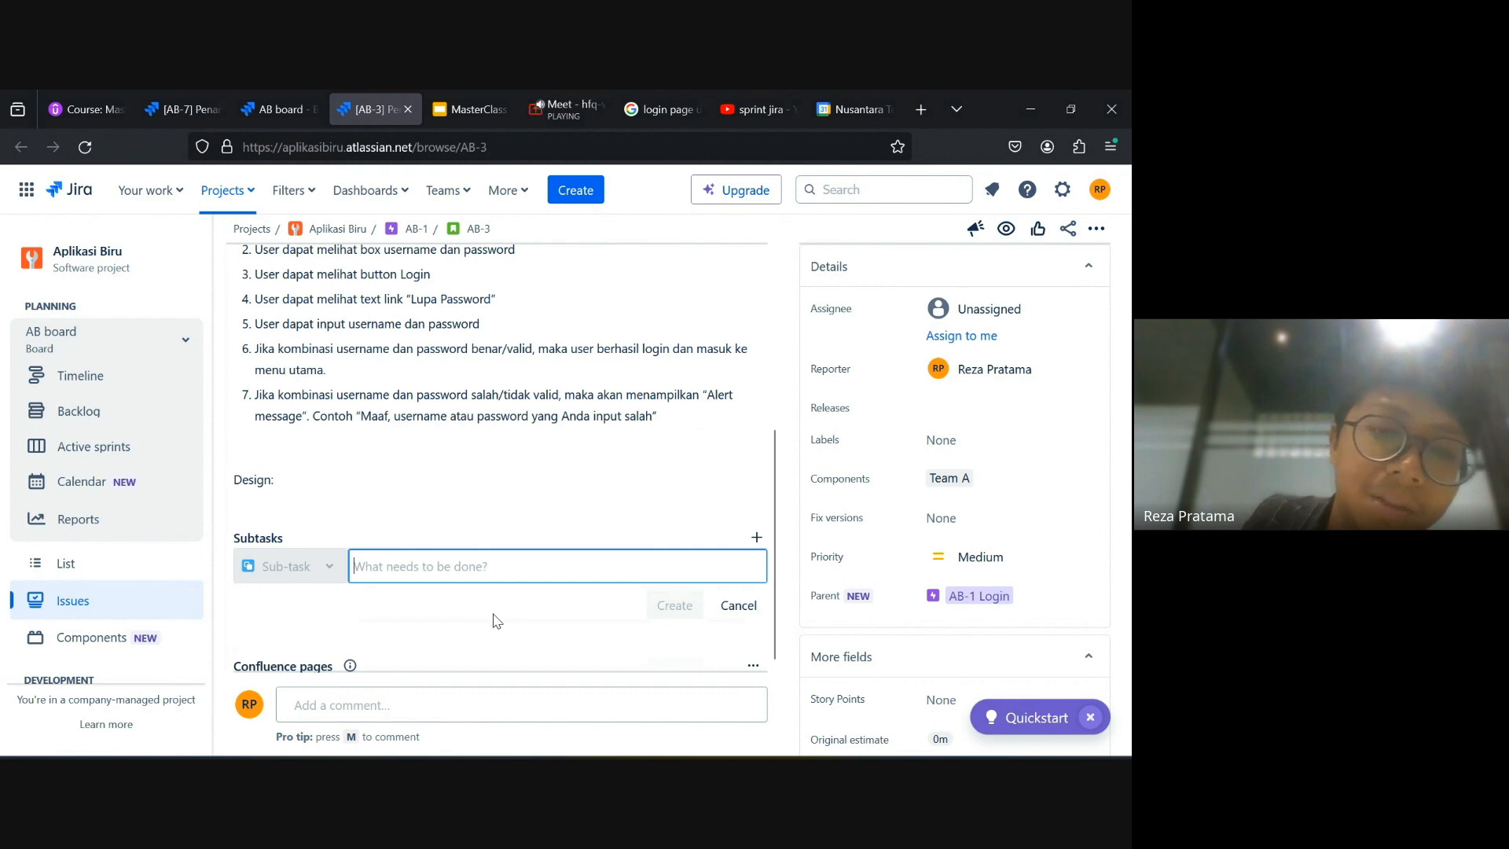
scroll(497, 621, "up", 1)
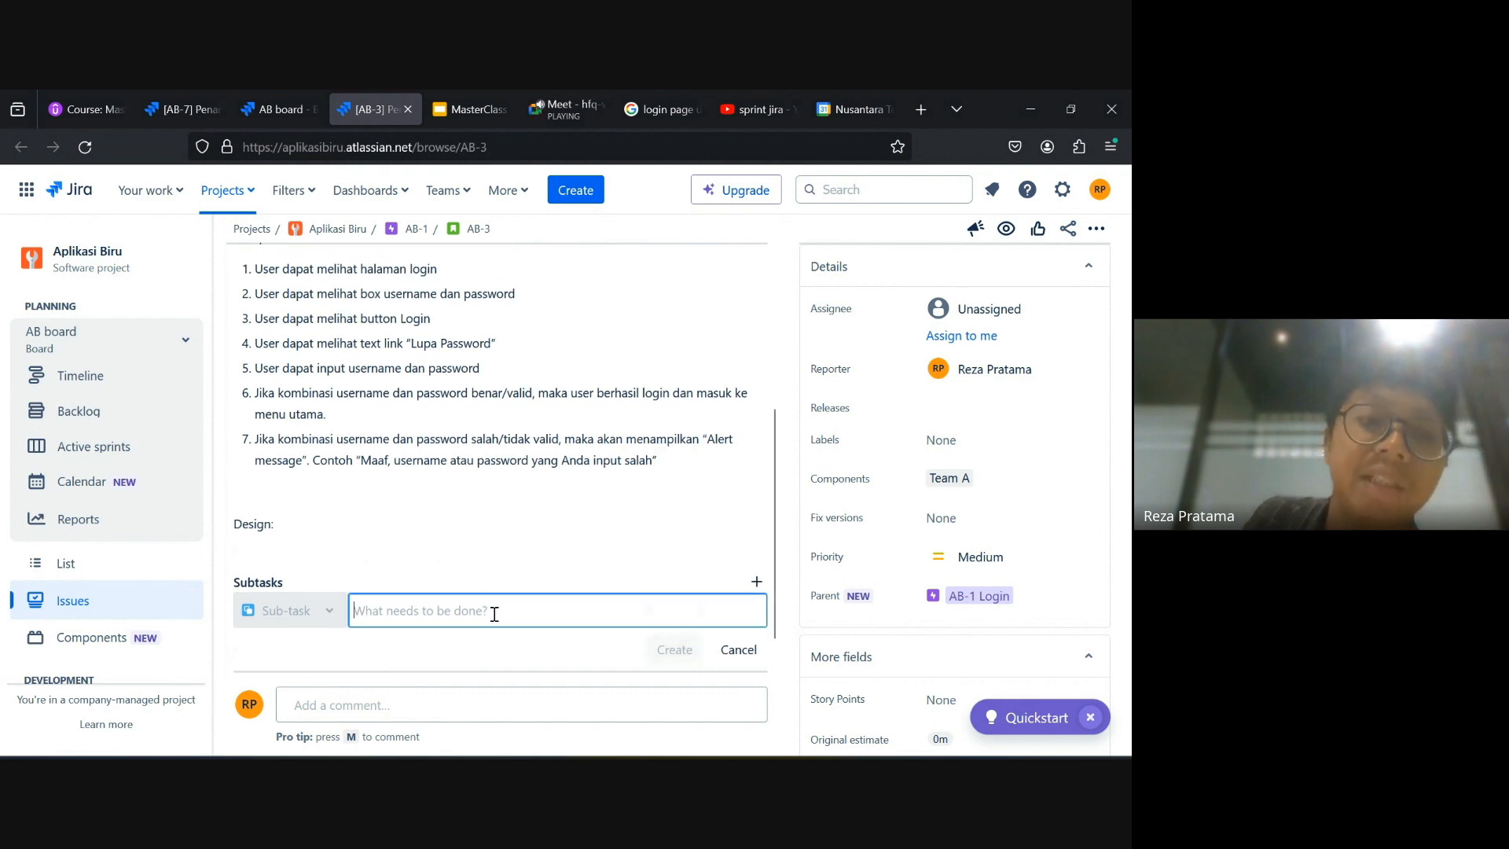
scroll(495, 617, "up", 3)
scroll(497, 621, "up", 3)
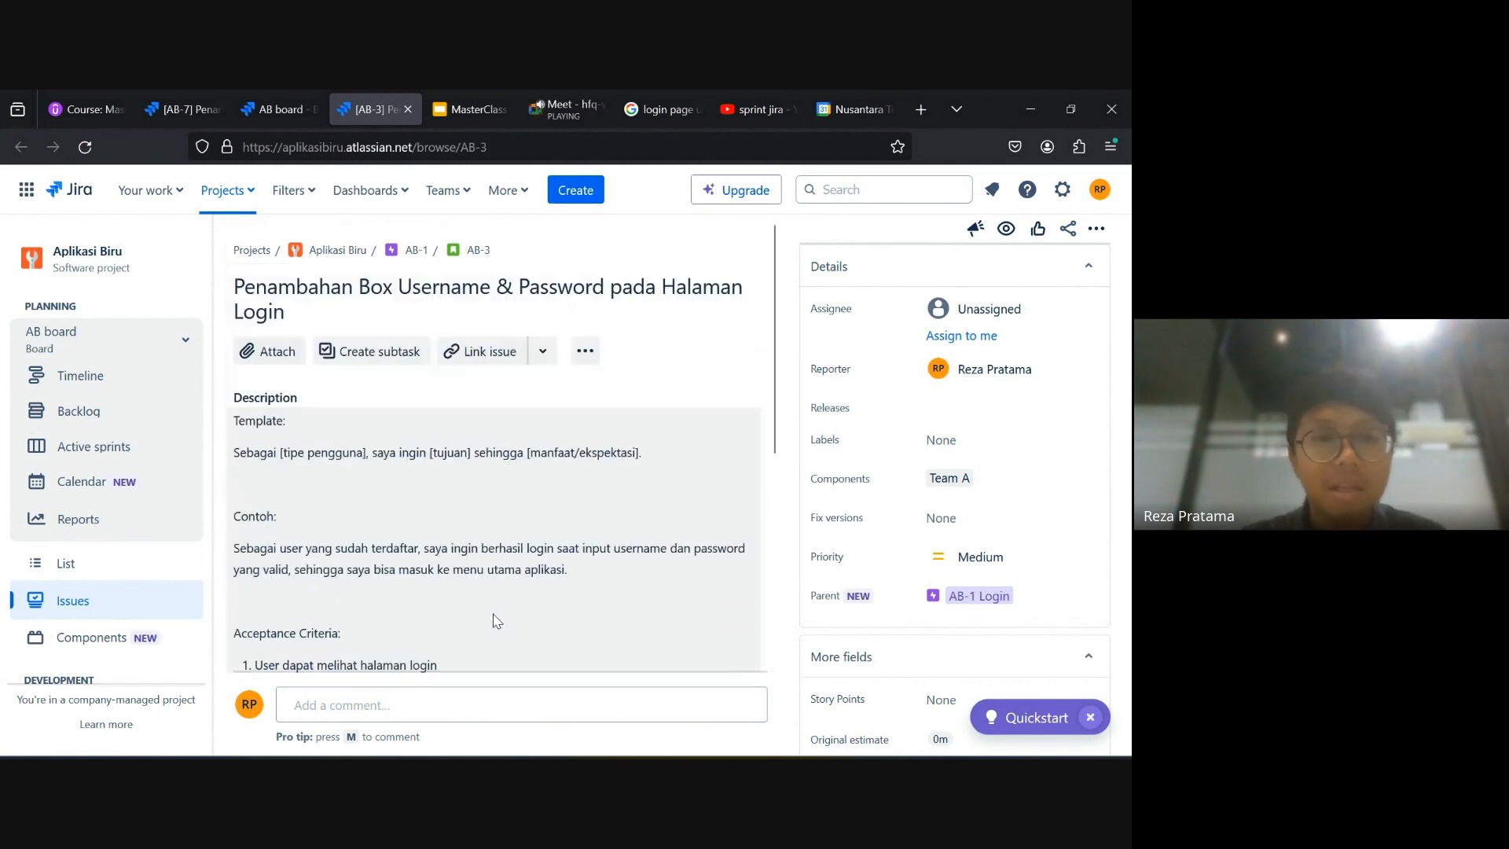
scroll(495, 602, "down", 7)
scroll(496, 602, "up", 4)
scroll(496, 603, "up", 1)
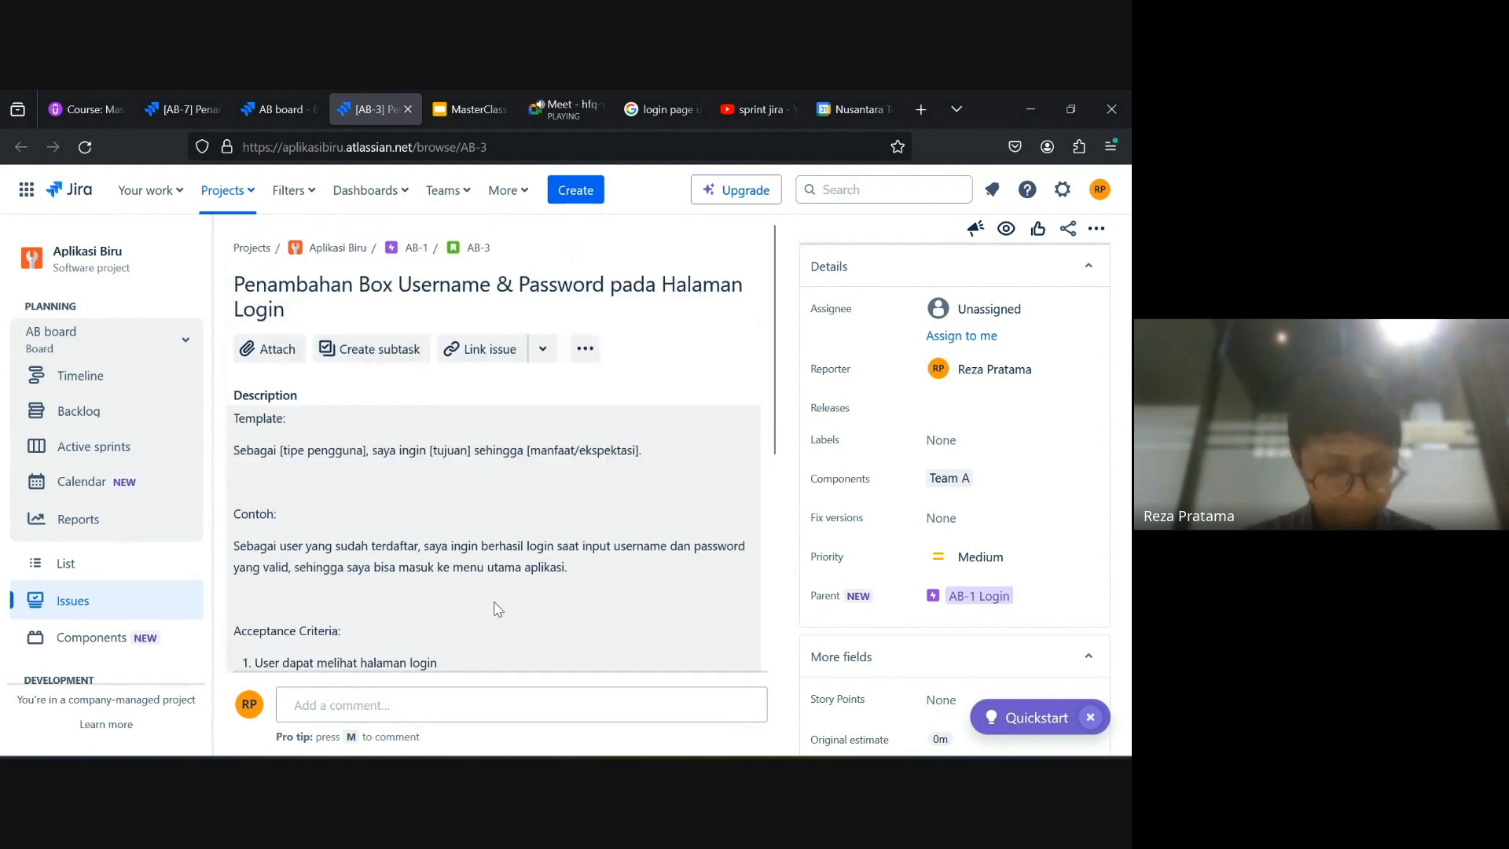
scroll(497, 609, "down", 5)
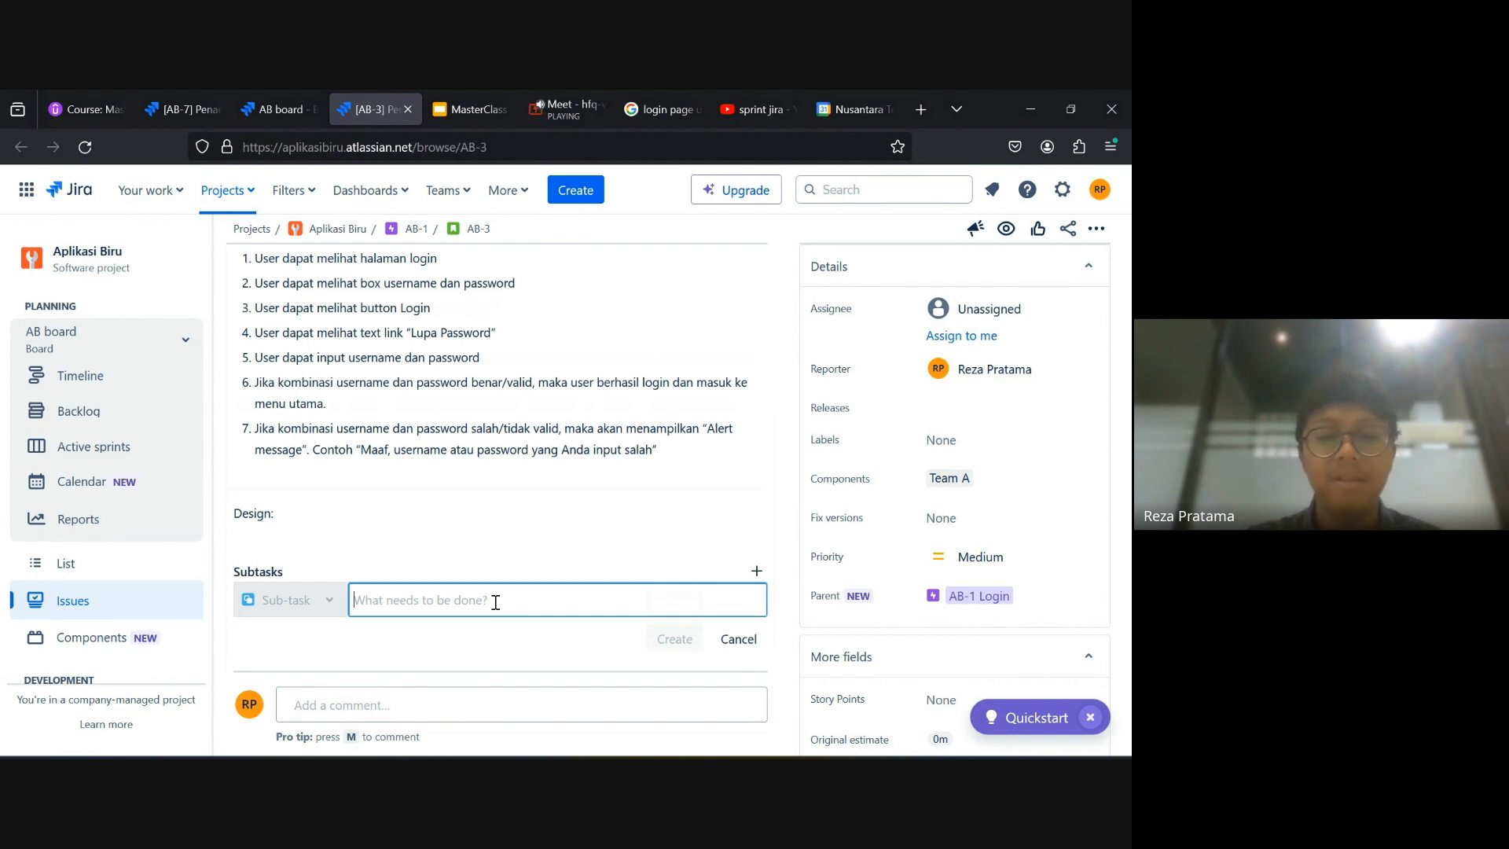
Create subtask AB-8 titled '[FE] Implementasi Halaman Login'.
type("[")
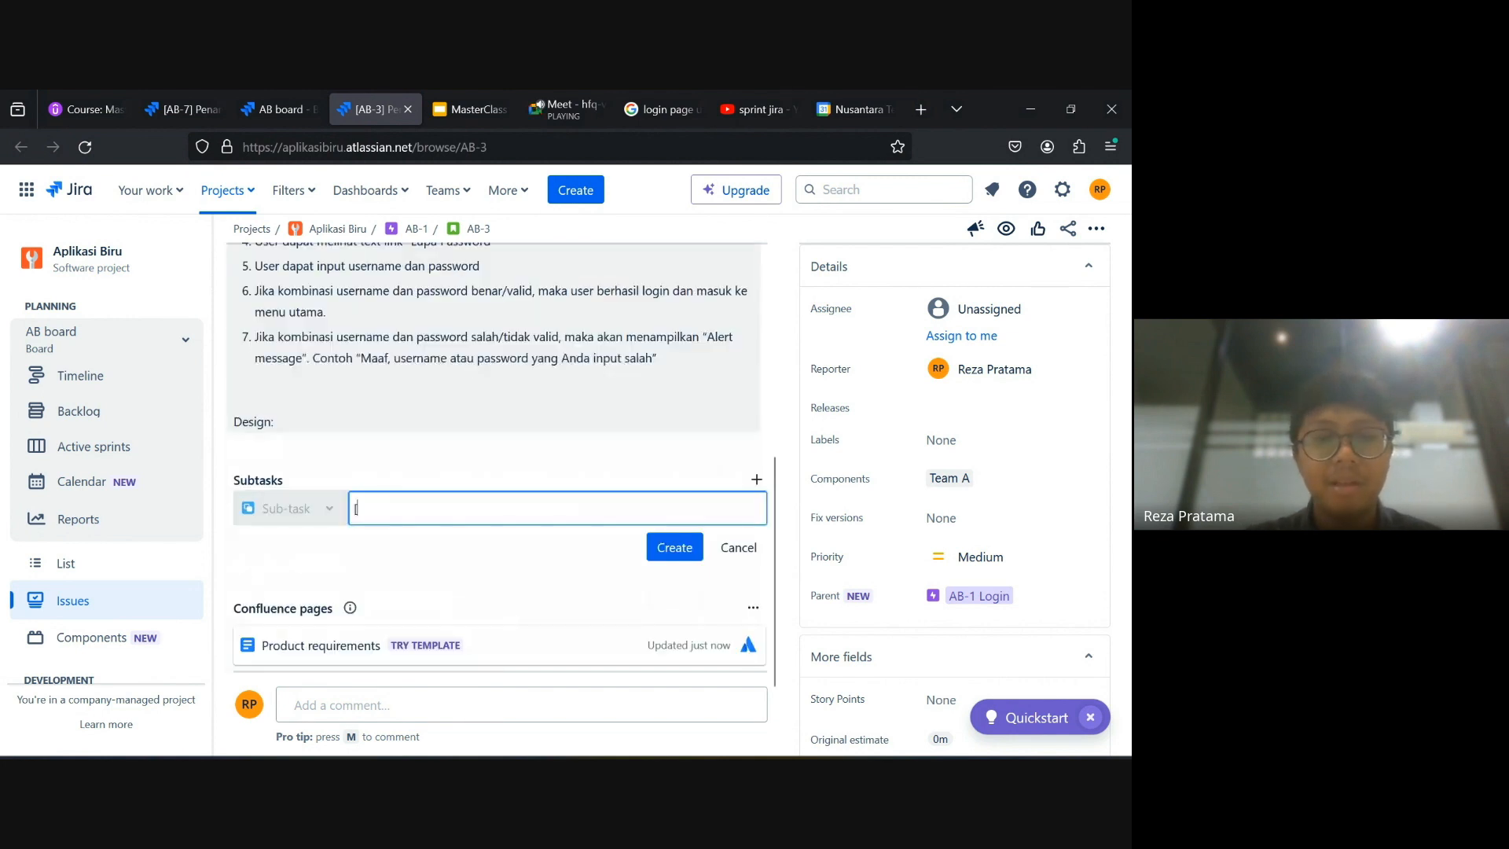
type("Fe")
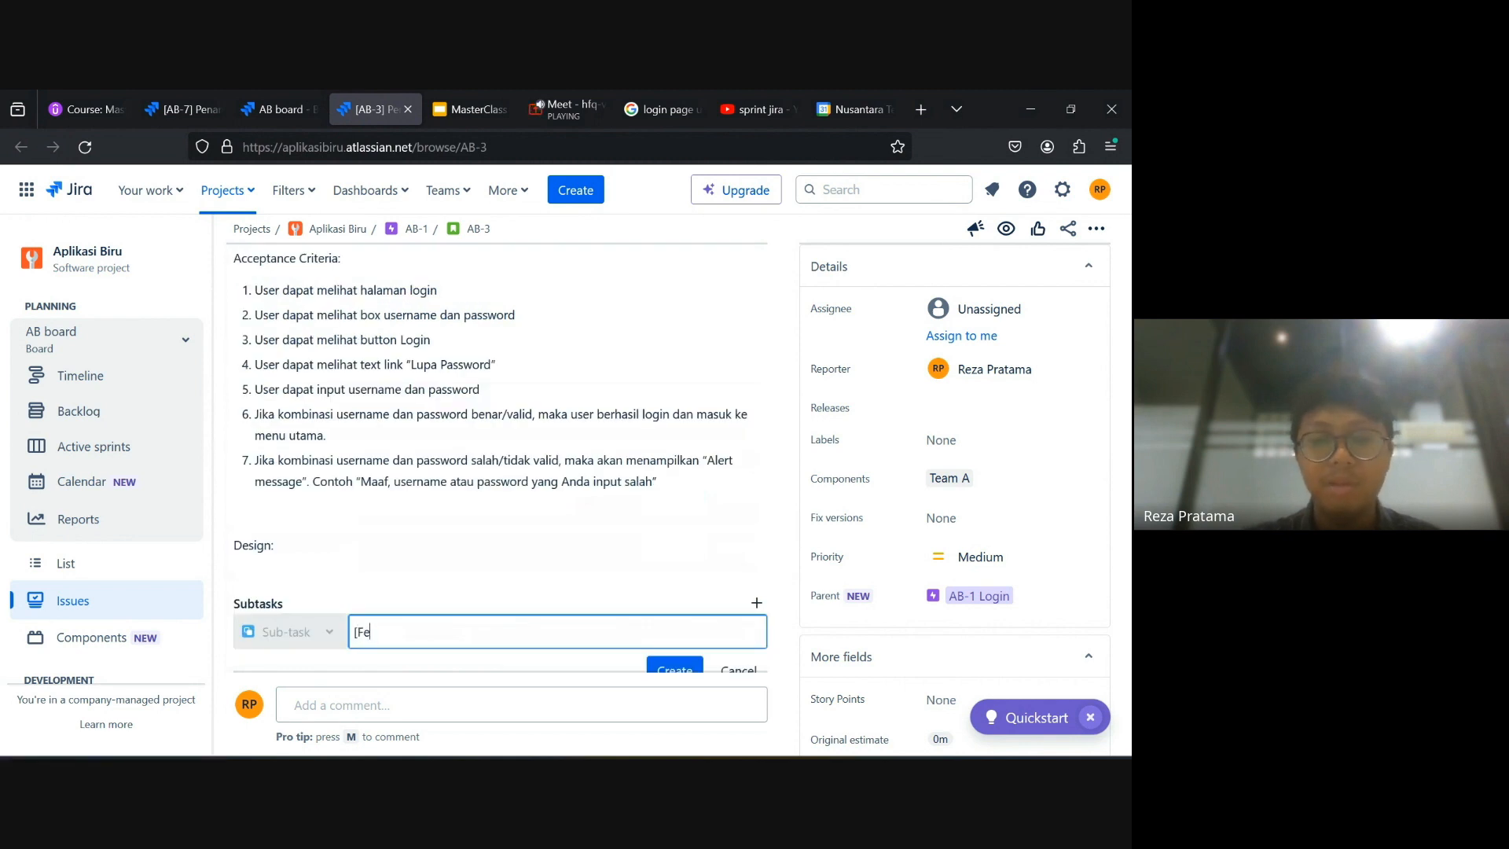
type("E]")
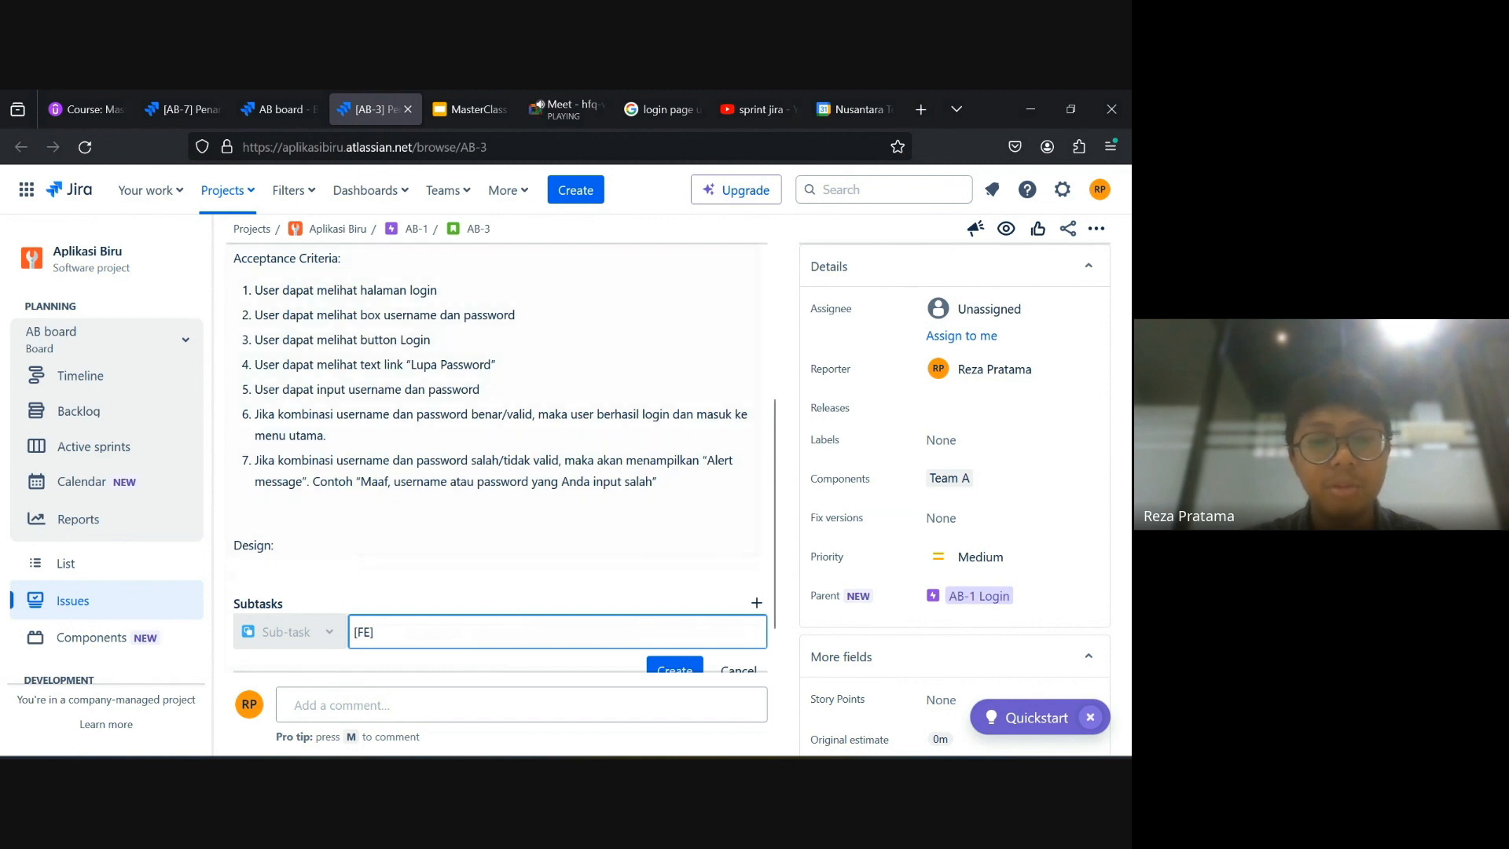
scroll(491, 527, "up", 5)
scroll(491, 523, "down", 3)
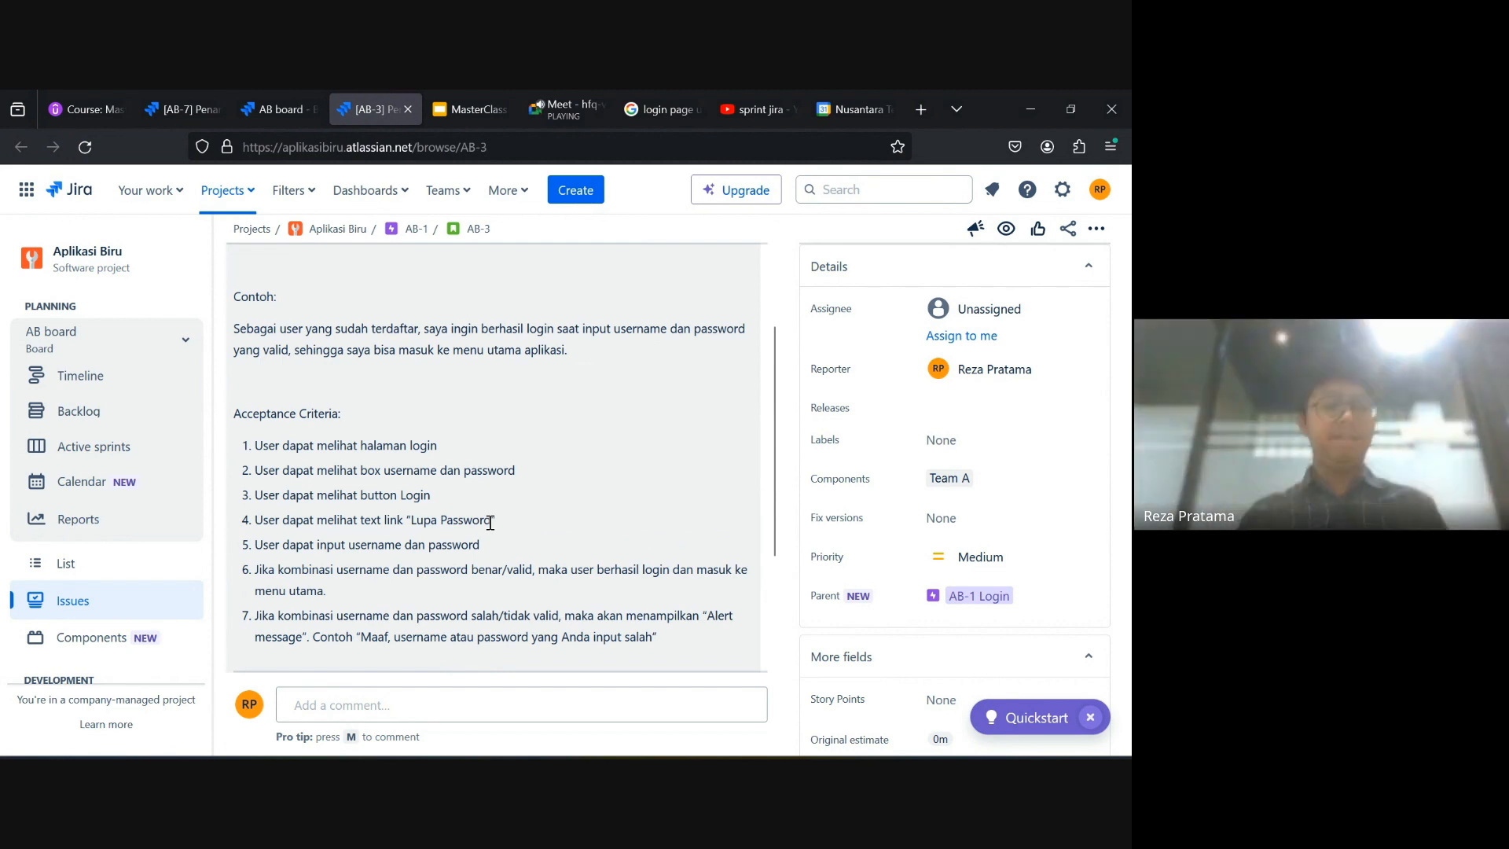
scroll(491, 523, "down", 4)
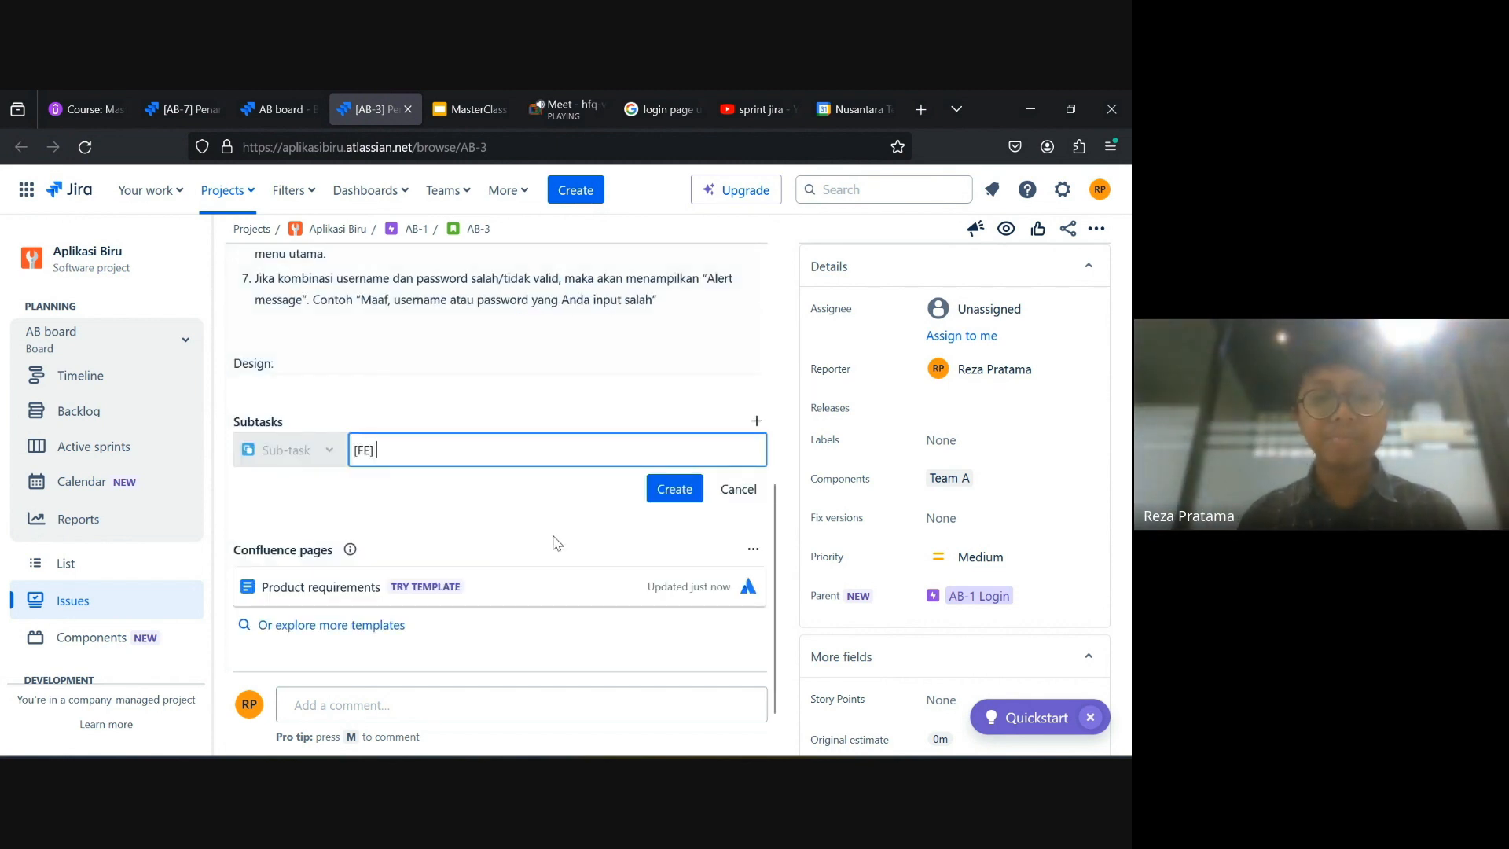
key("alt+Tab")
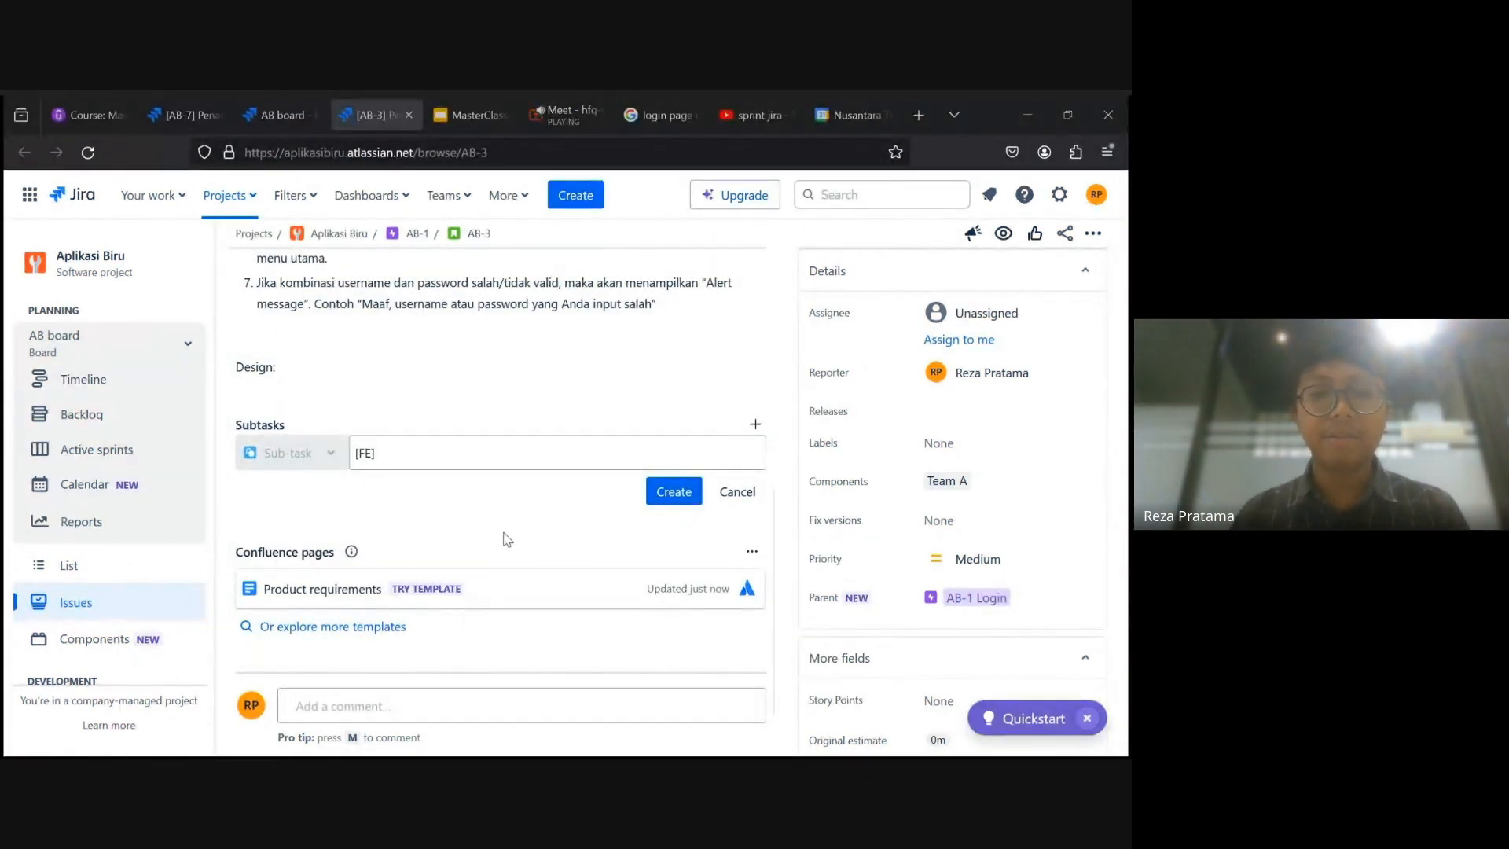
left_click(437, 459)
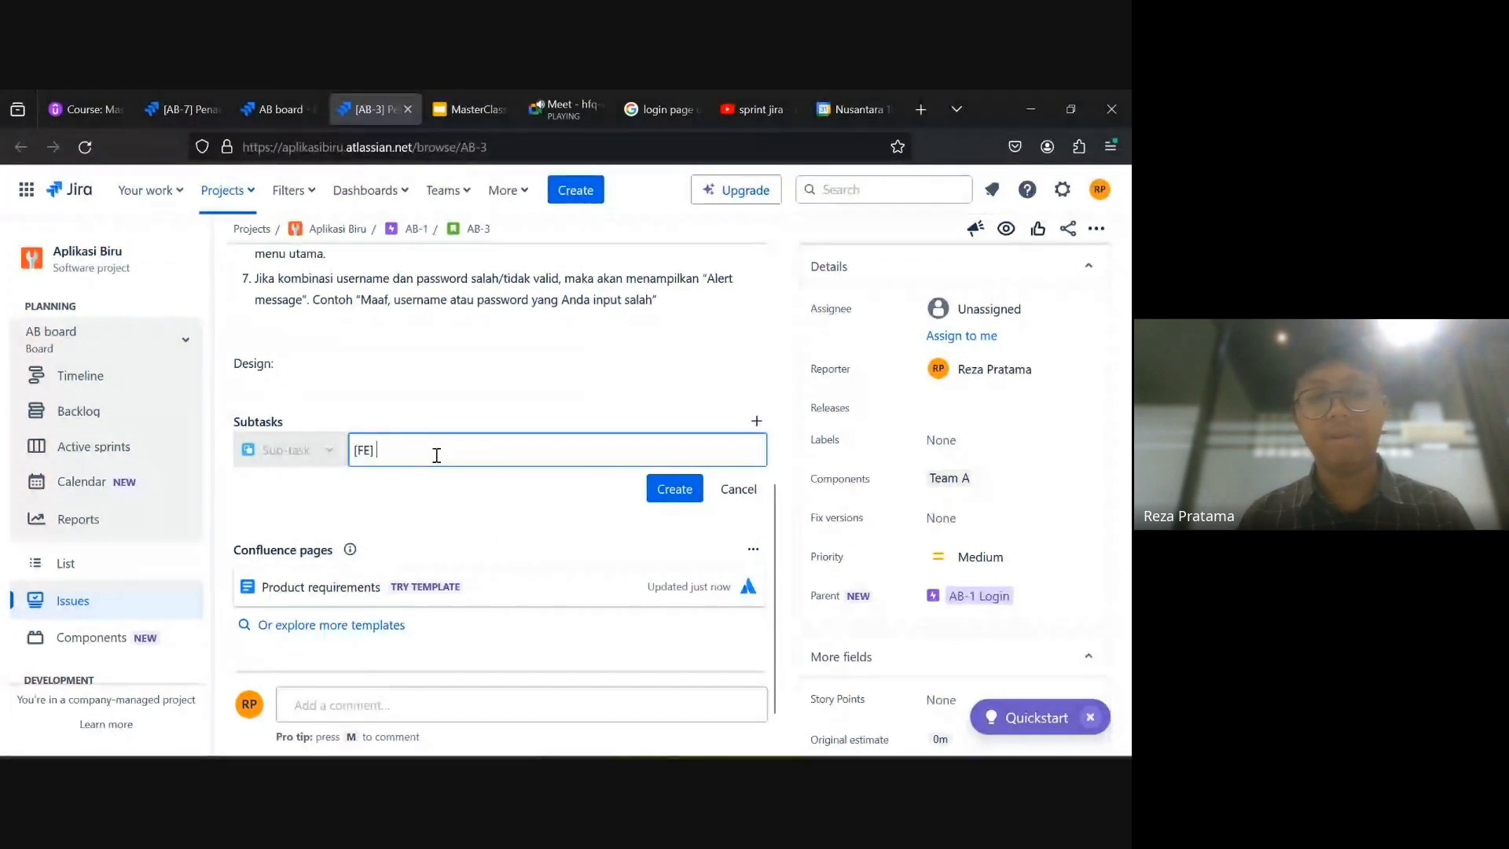
type("Implem")
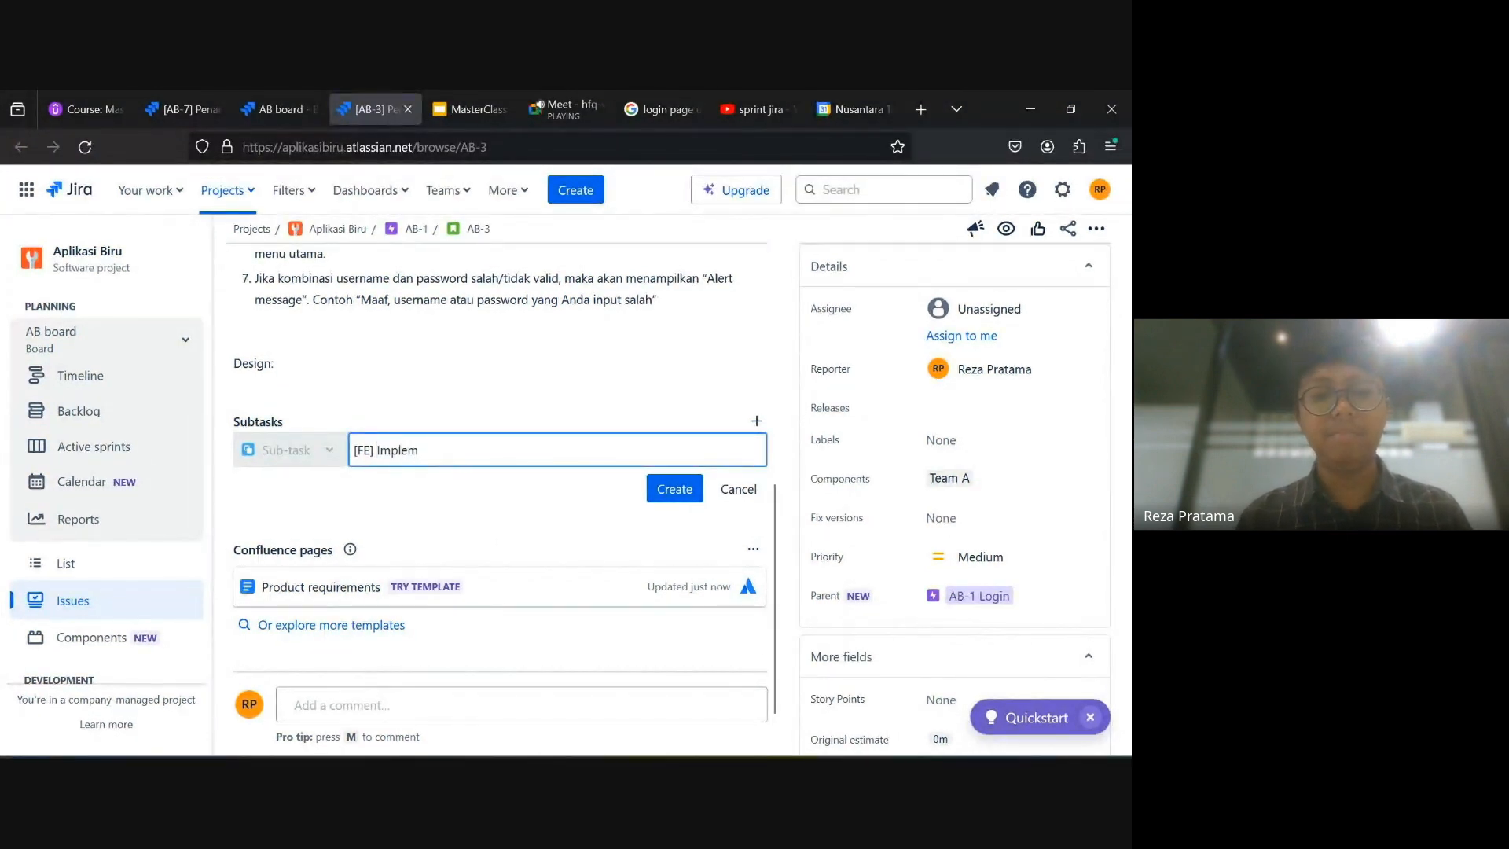
type("entasi Halaman Login")
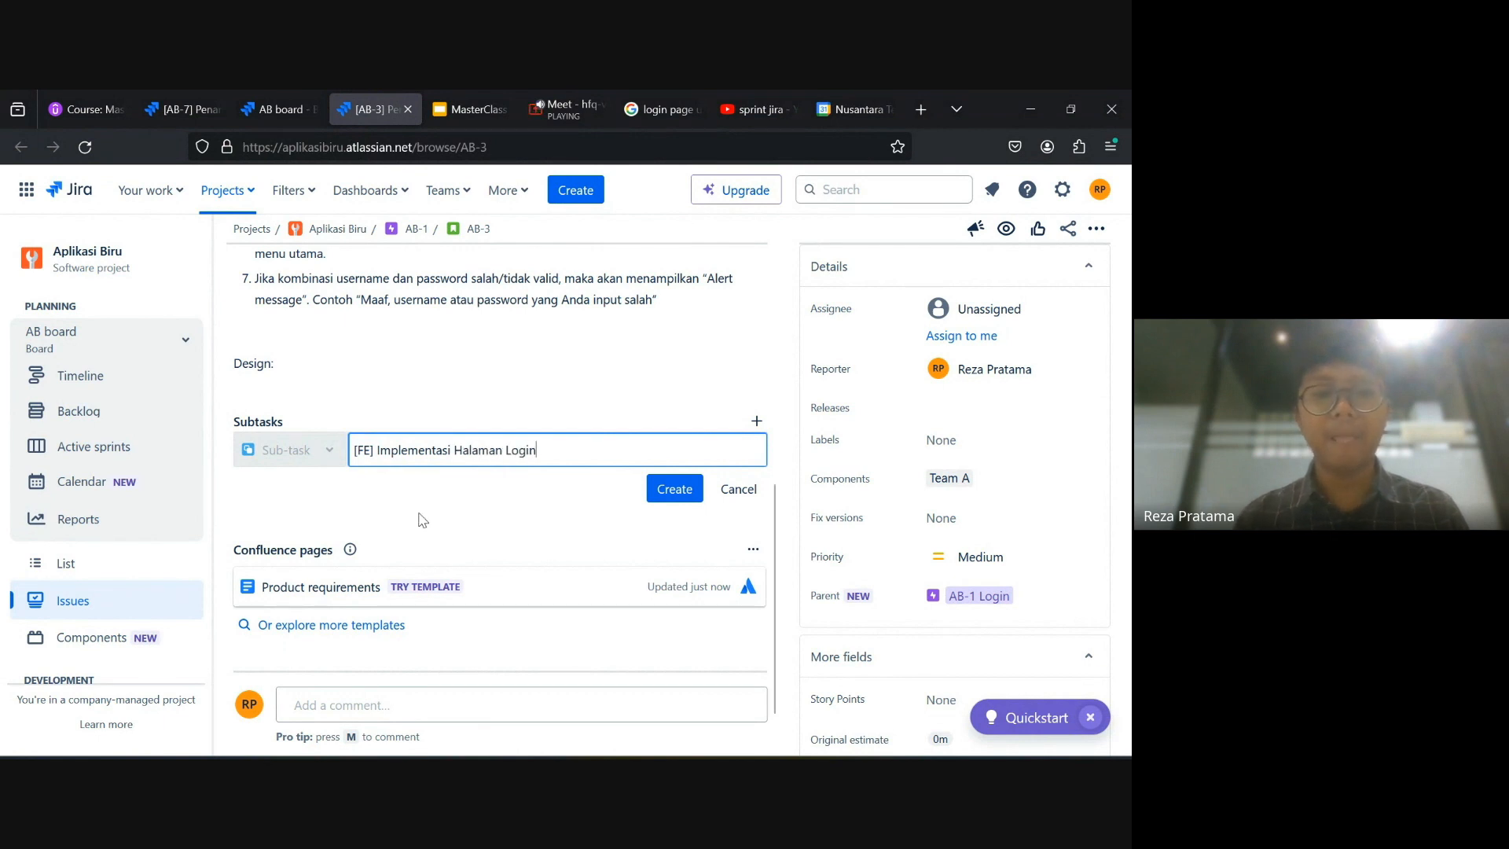
left_click(684, 489)
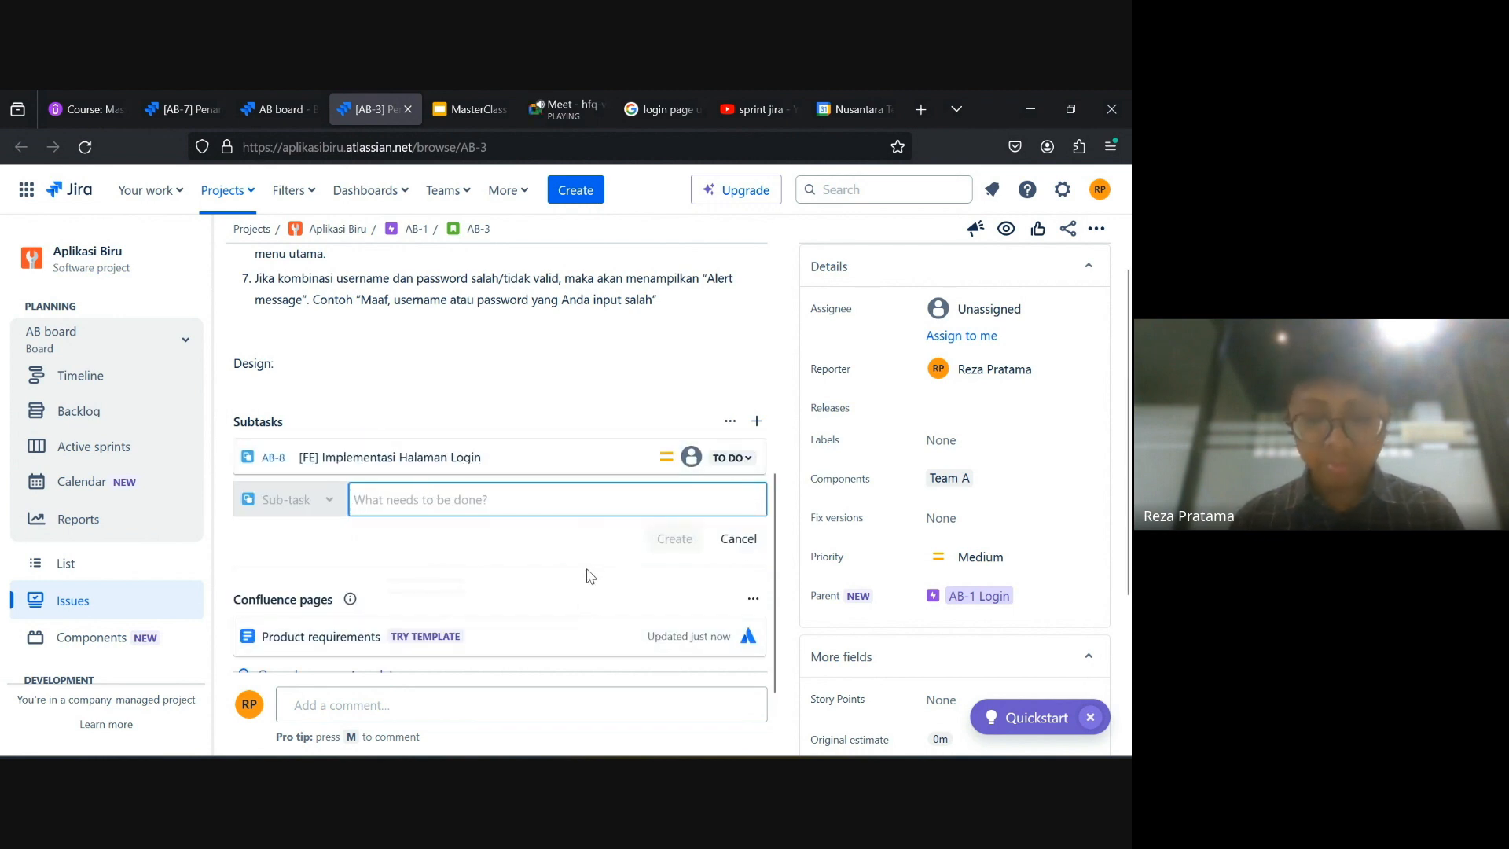
Create subtask AB-9 titled '[BE] Integrasi API Login'.
type("[BE")
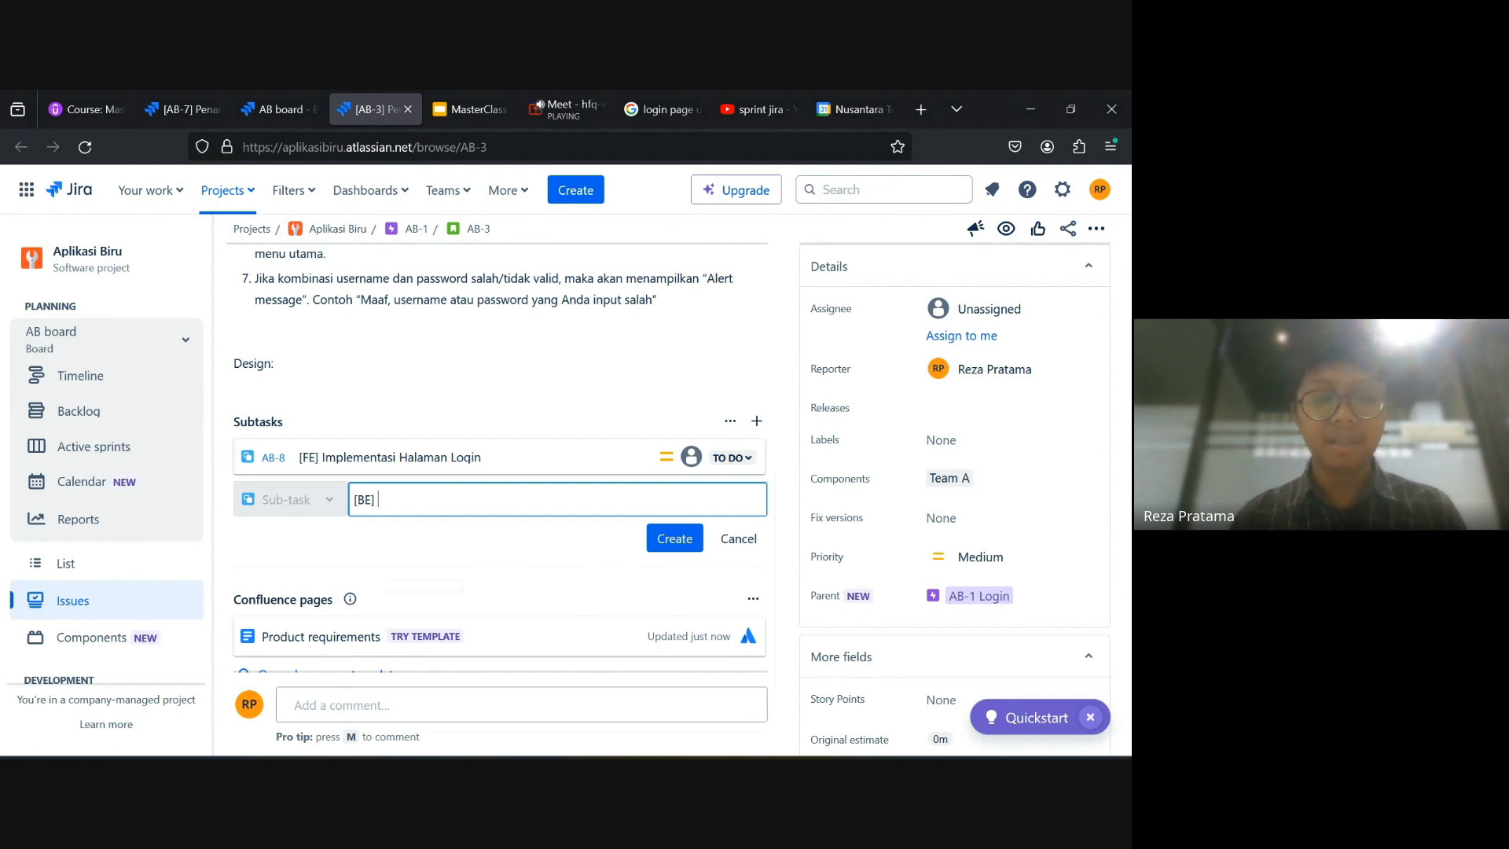
type("] Integrasi")
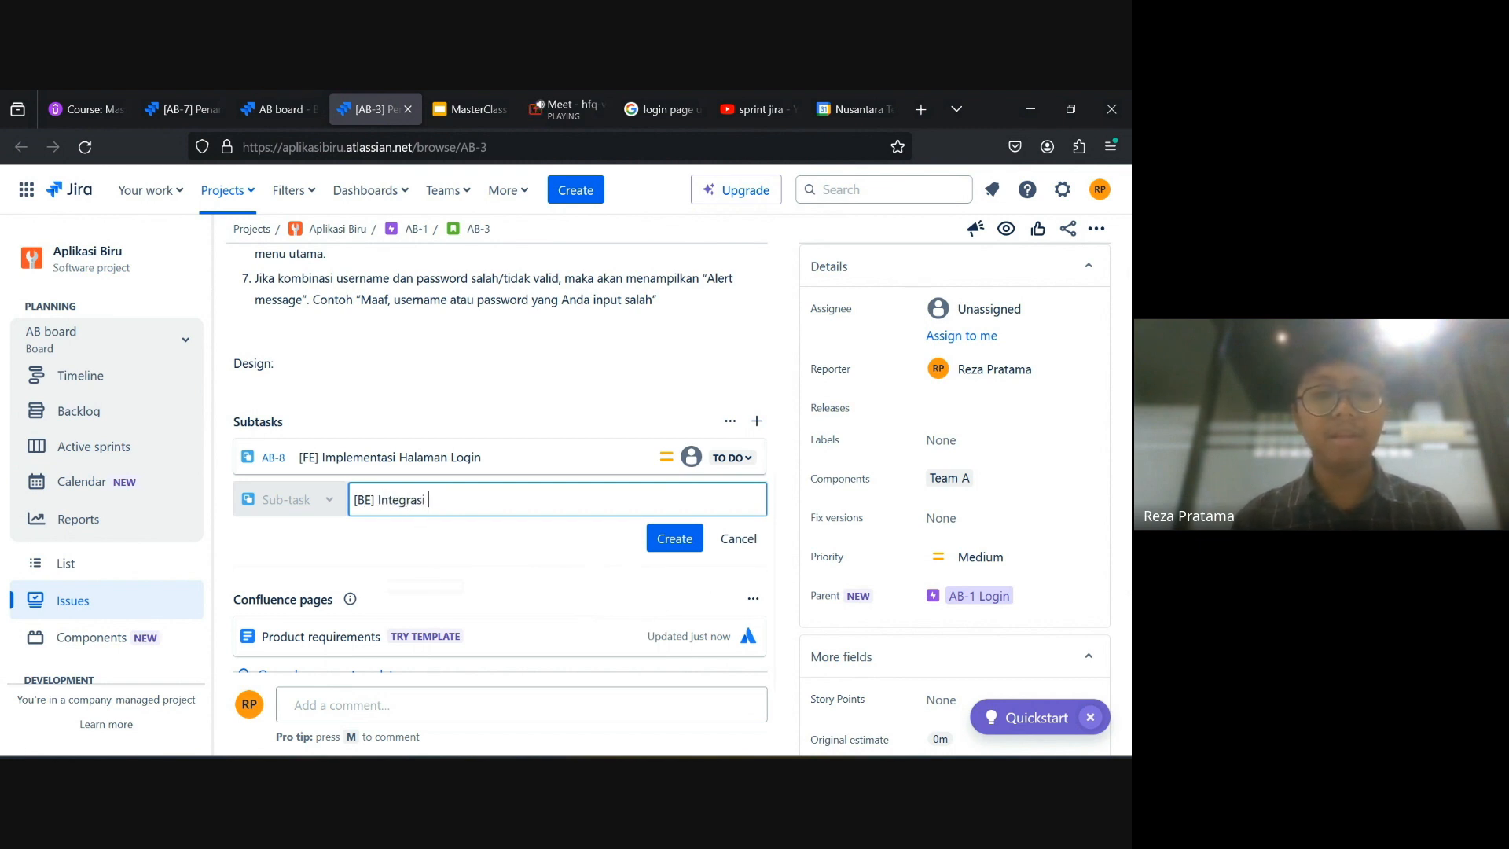
key("alt+Tab")
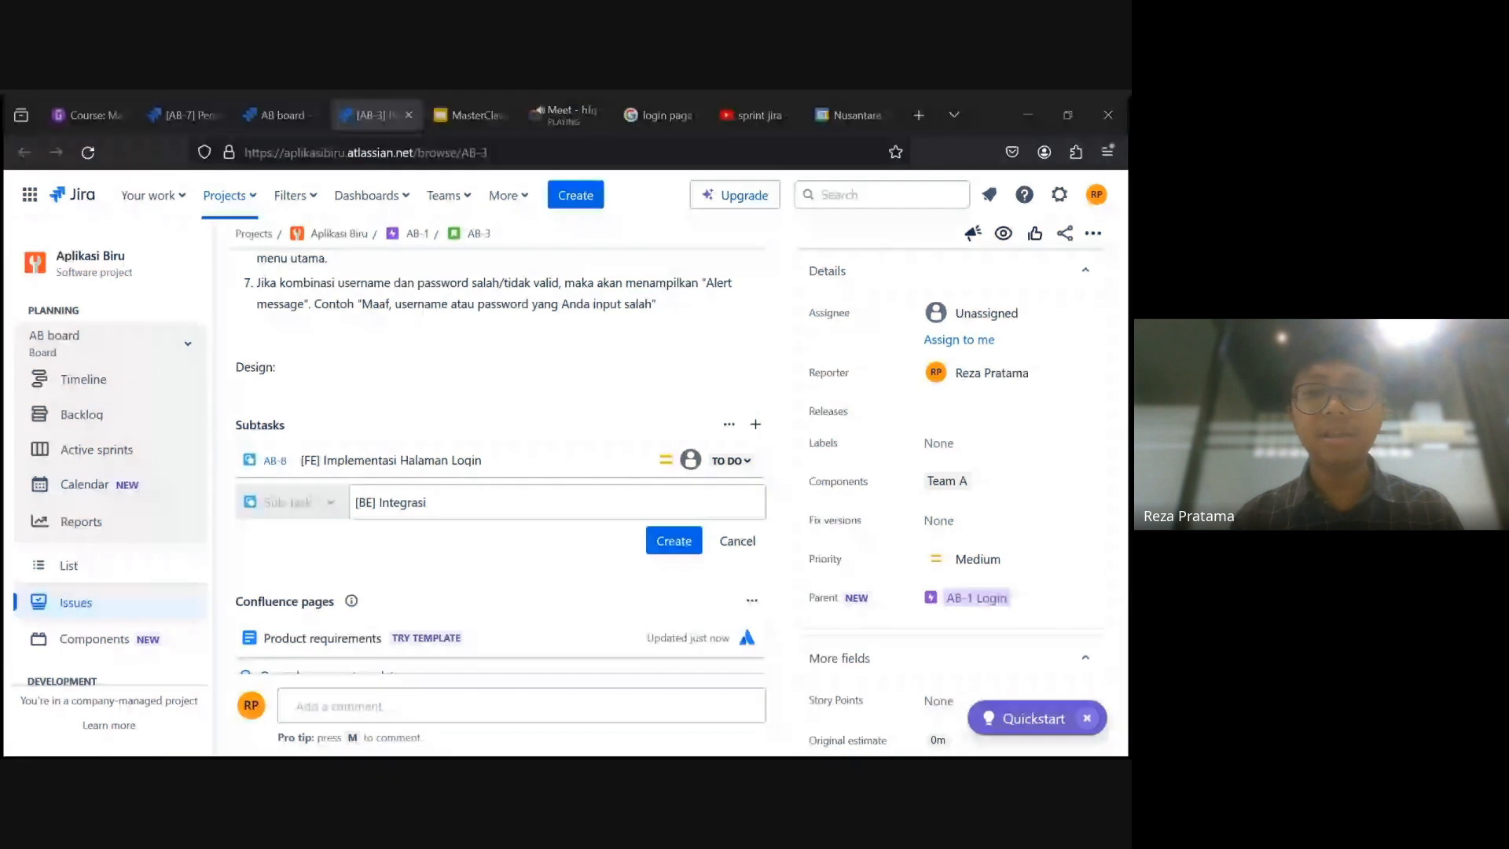
key("alt+Tab")
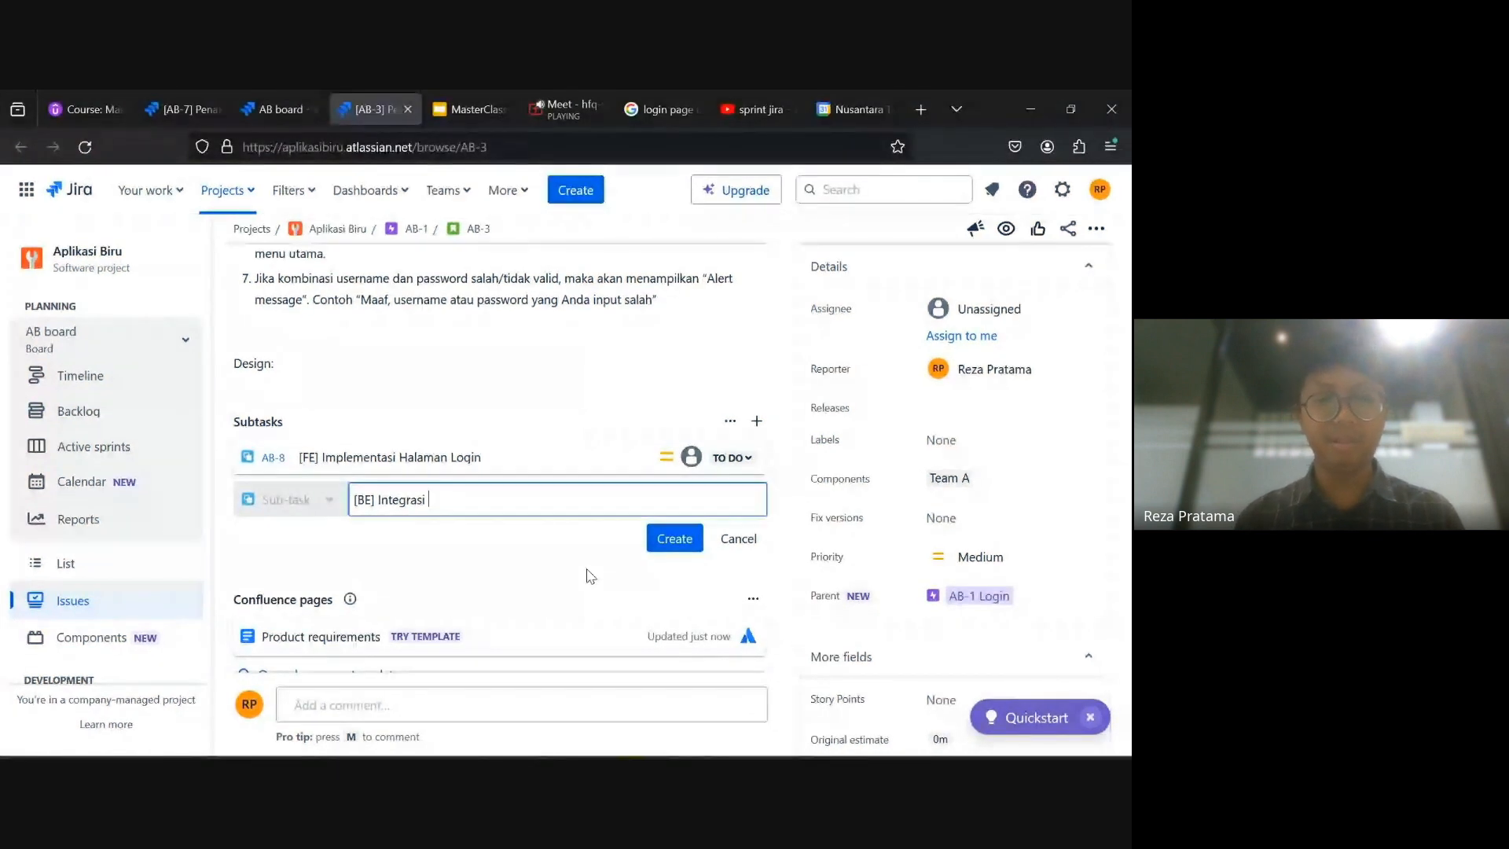
type("API Login")
left_click(673, 541)
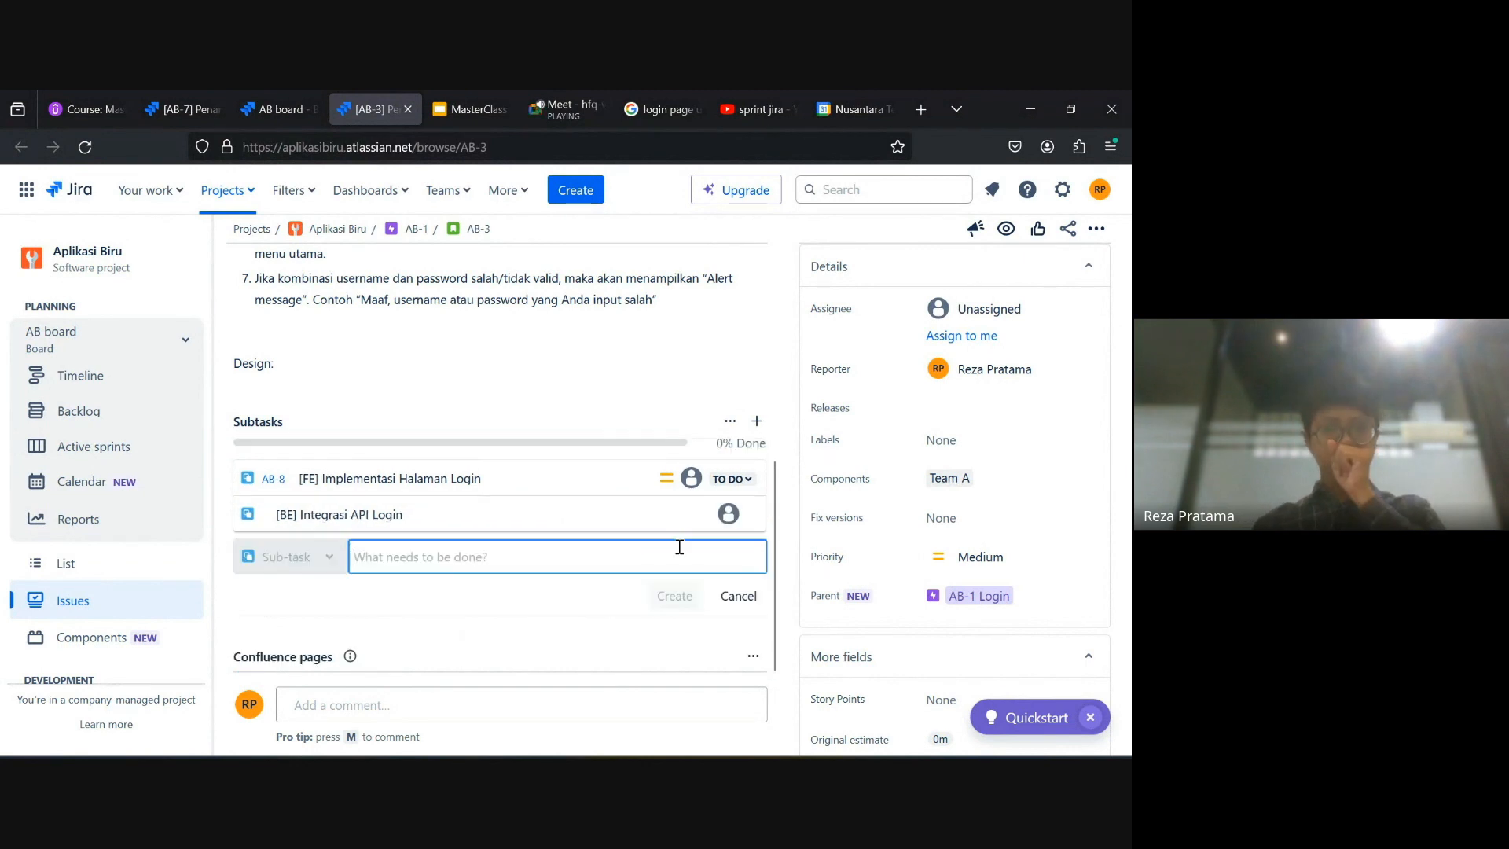
scroll(390, 528, "up", 7)
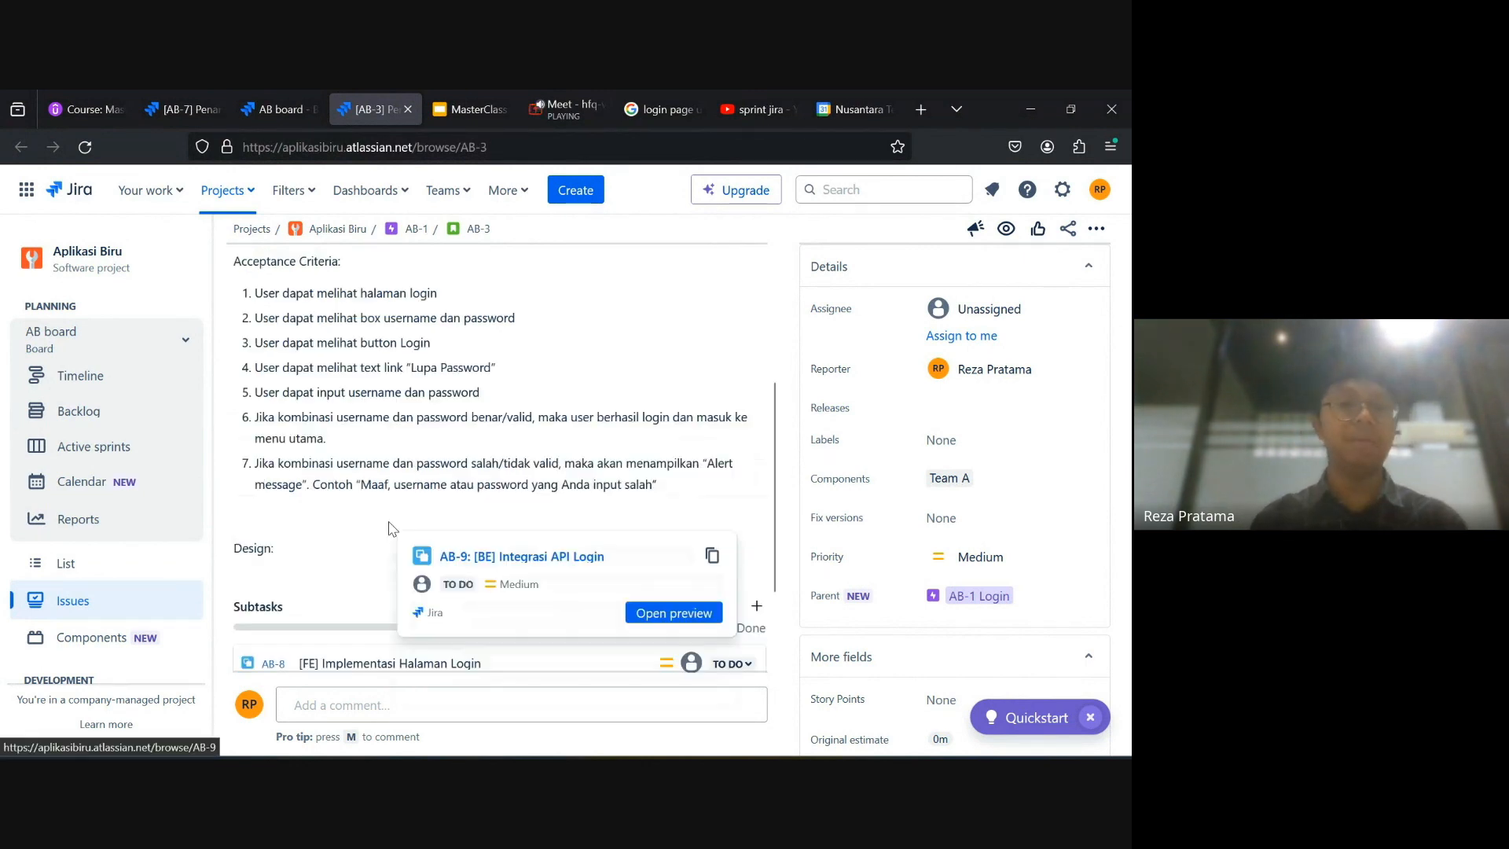
scroll(391, 528, "down", 5)
scroll(417, 554, "down", 3)
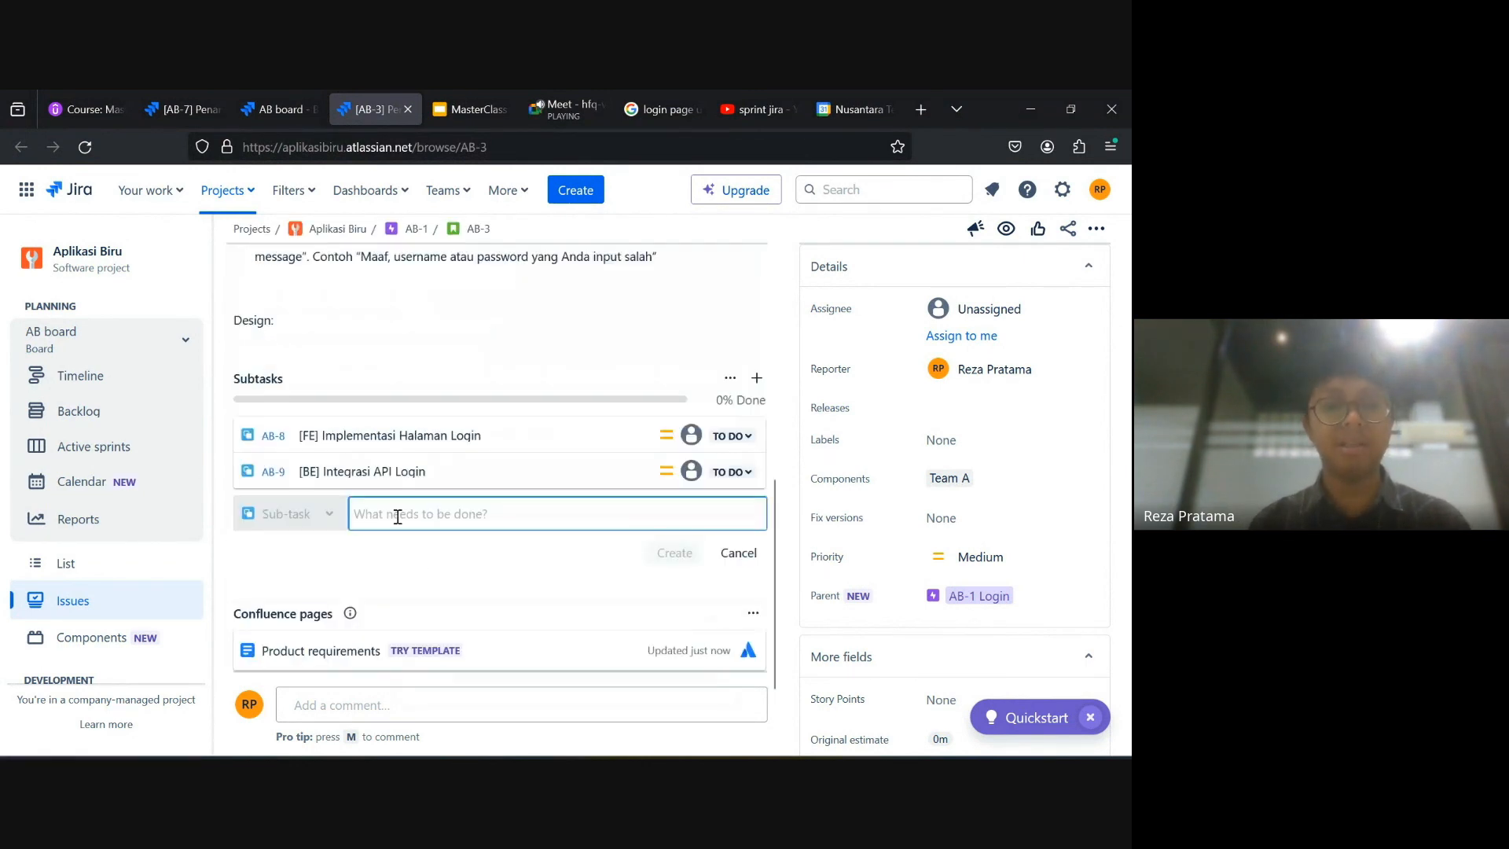
mouse_move(351, 444)
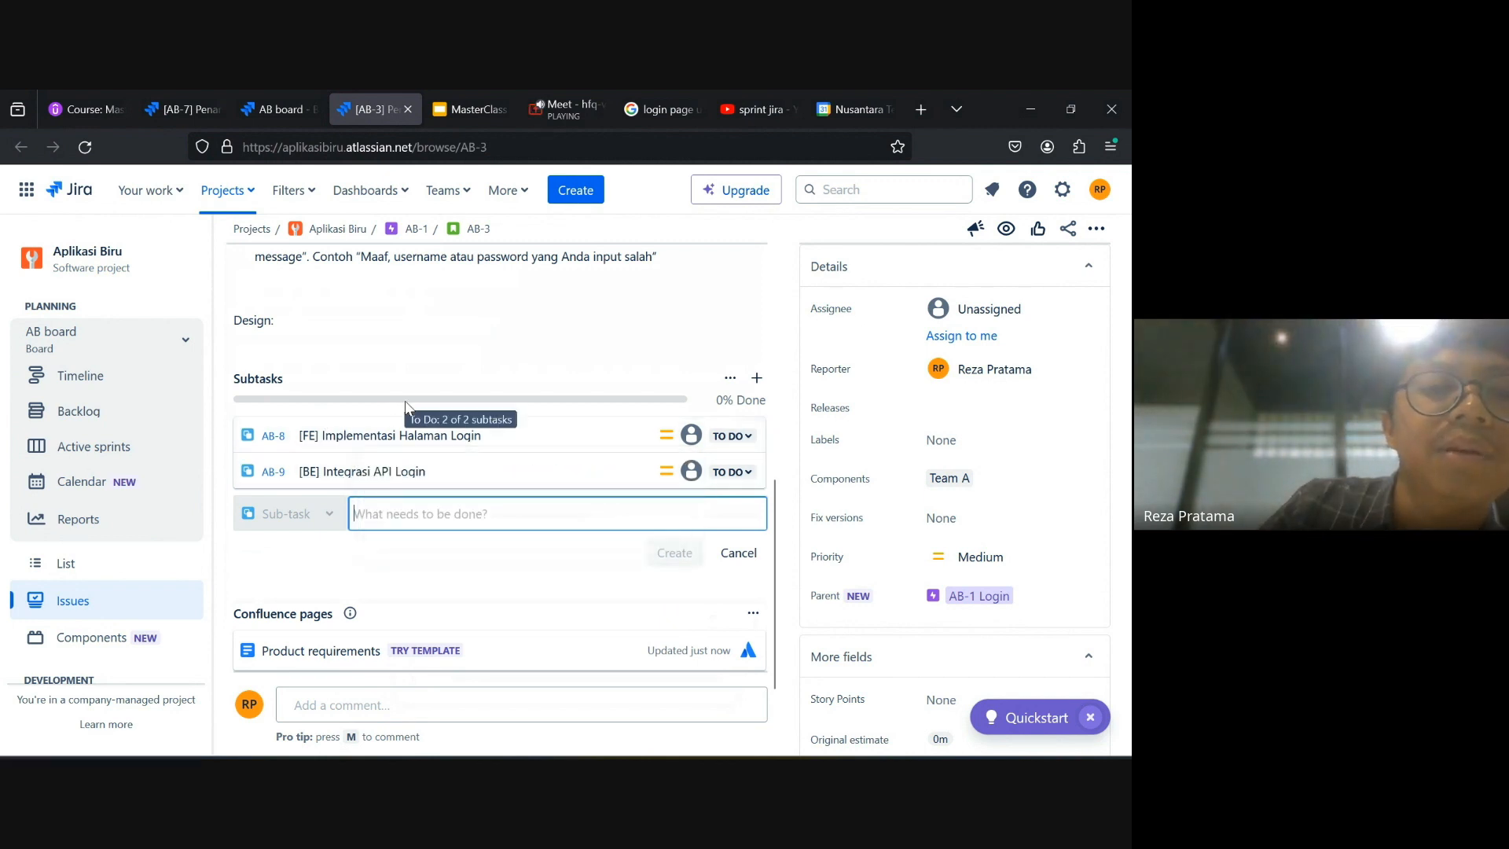
mouse_move(402, 438)
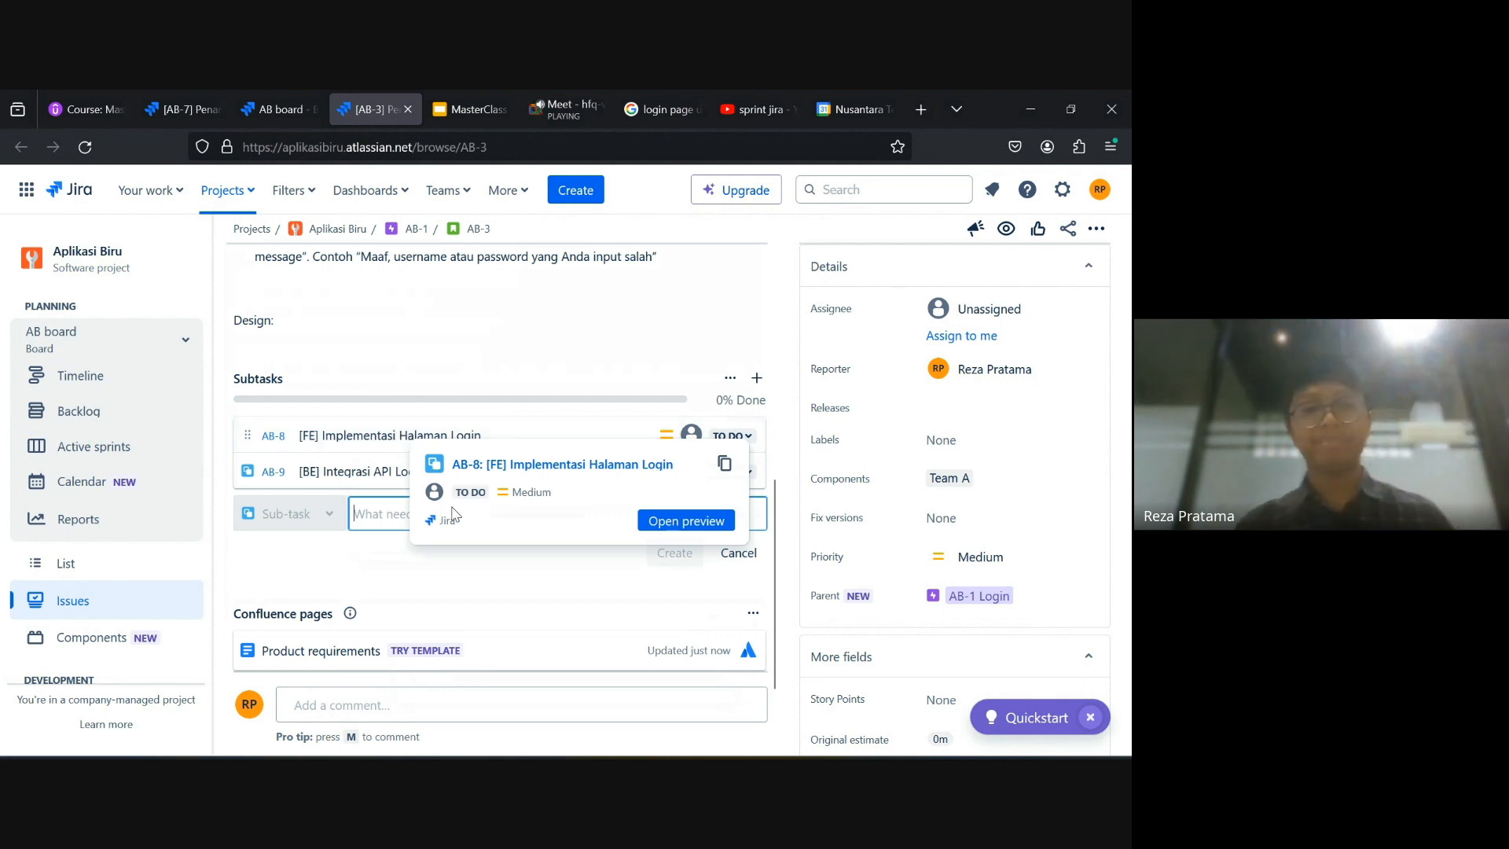
scroll(377, 552, "up", 6)
scroll(522, 566, "up", 1)
scroll(523, 568, "down", 7)
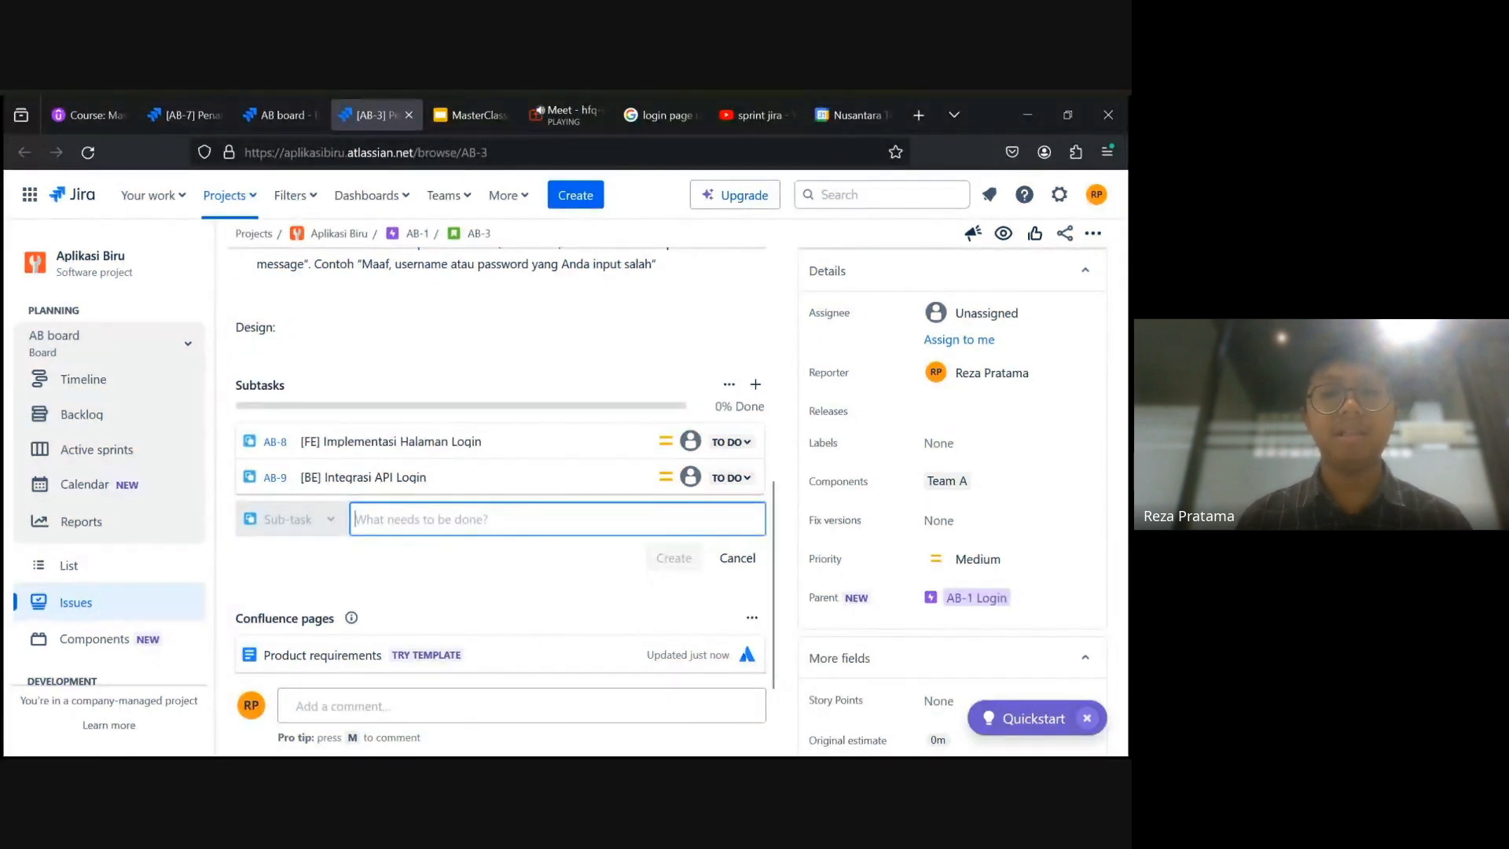
key("alt+Tab")
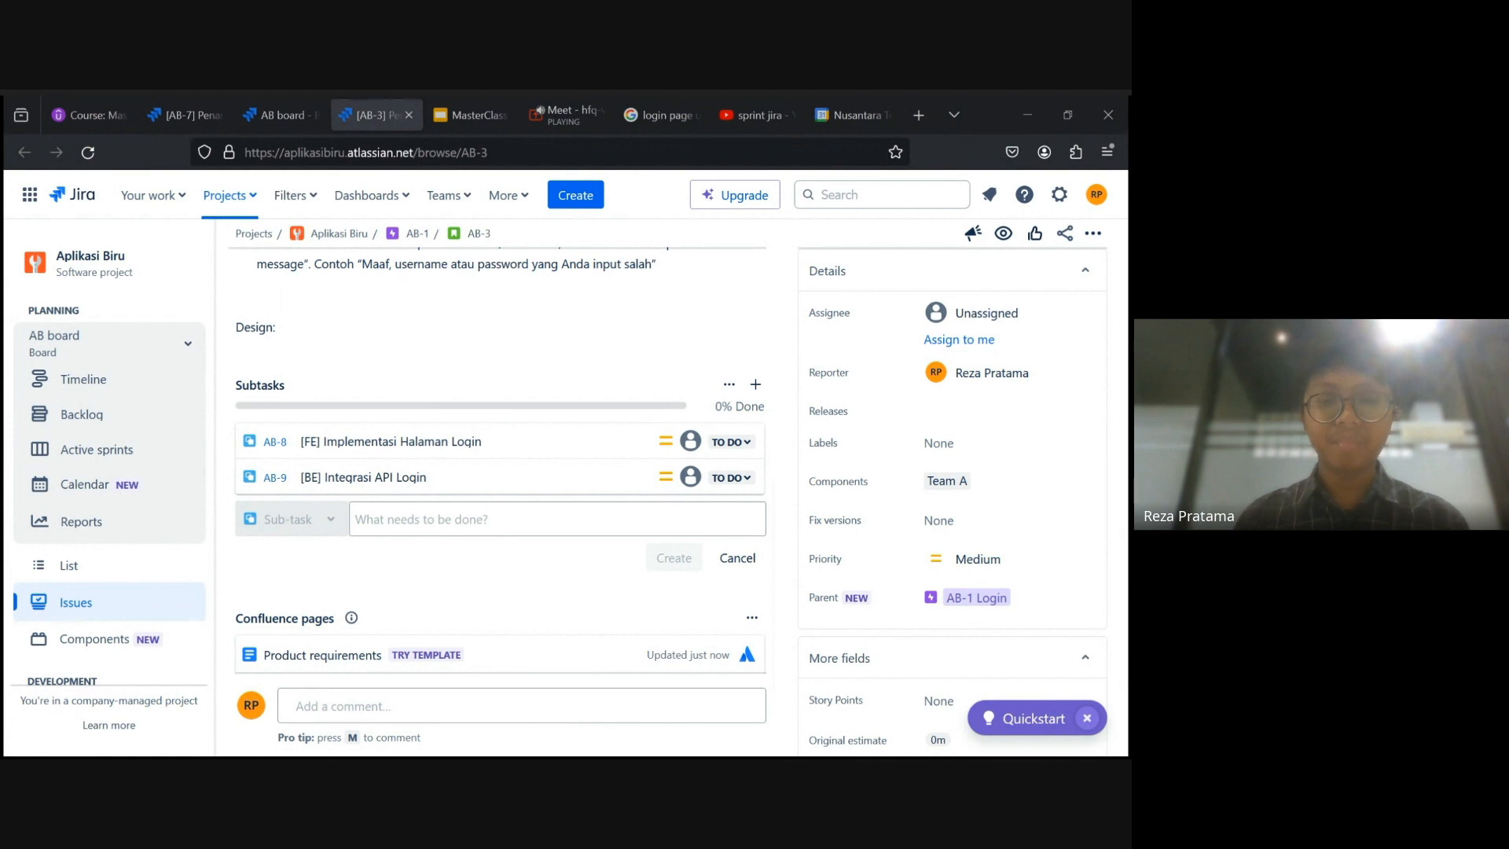
Open AB-8 and save its description 'Mengimplementasikan UI halaman login sesuai dengan mockup yang telah dibuat.'.
left_click(371, 446)
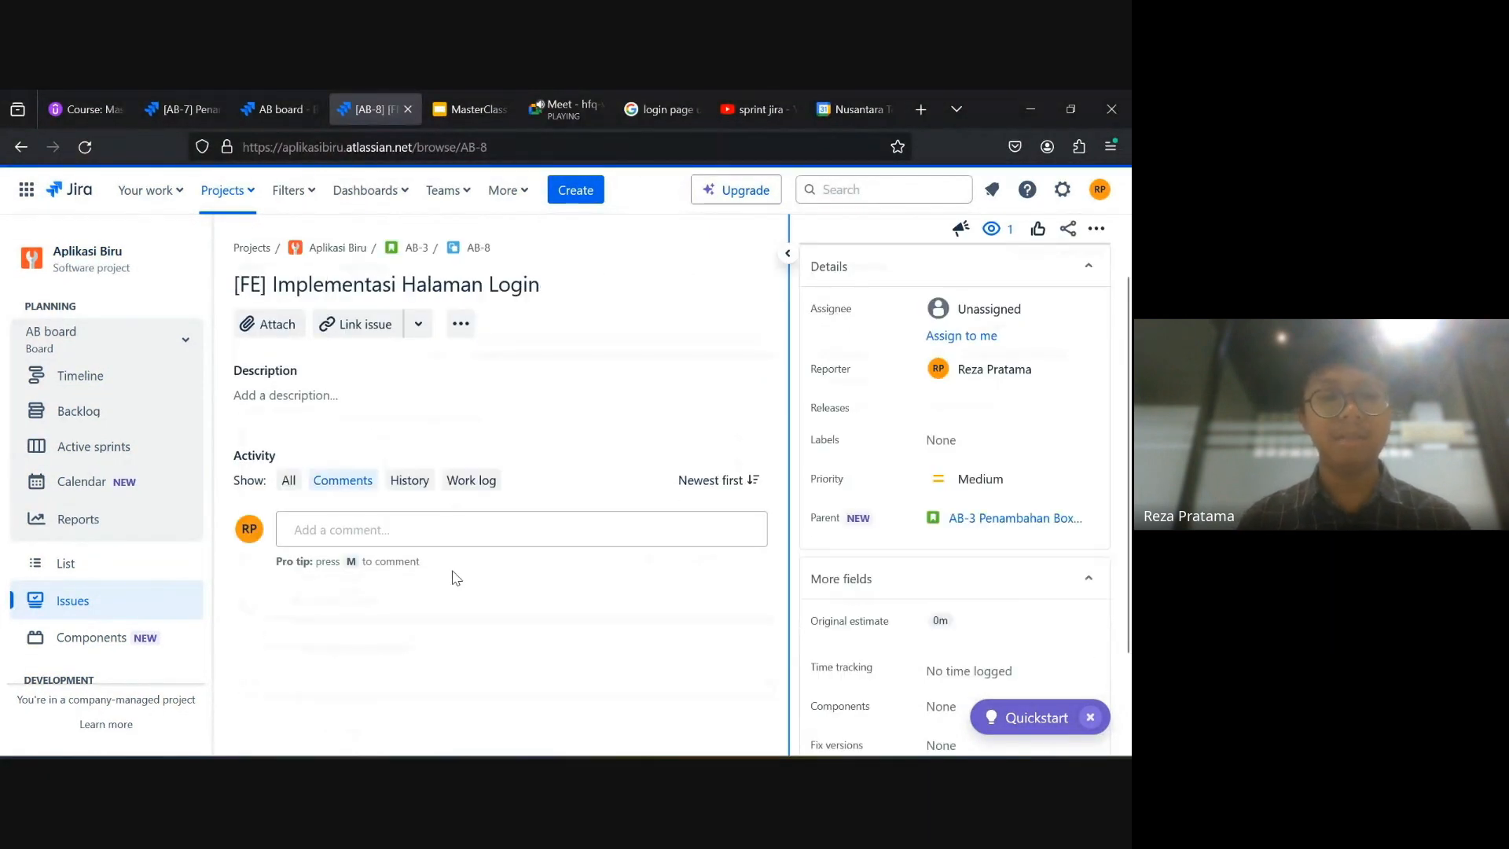
left_click(314, 399)
type("Mengimplementa")
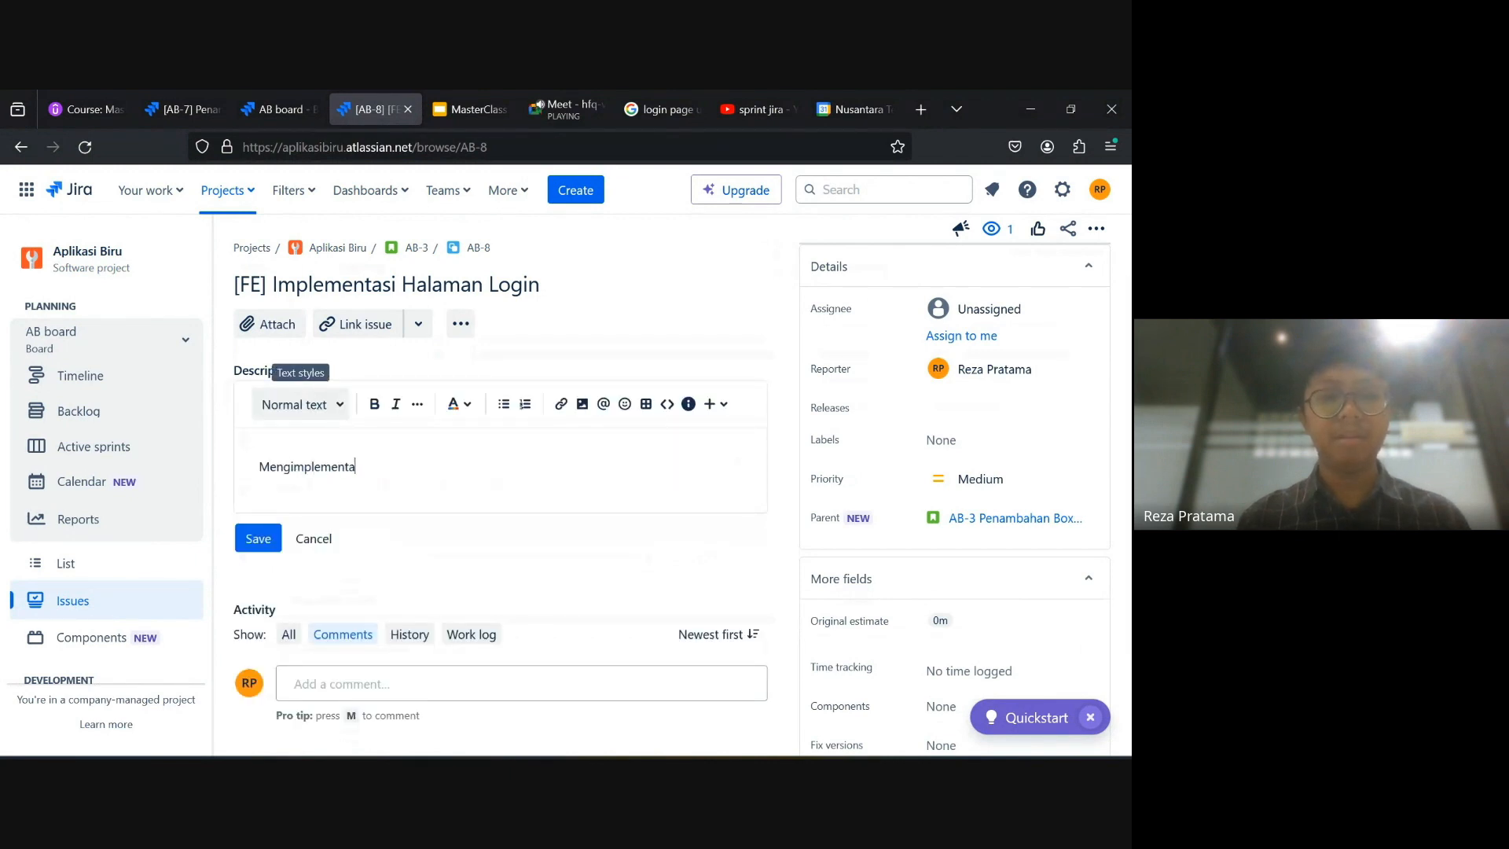
type("sikan U")
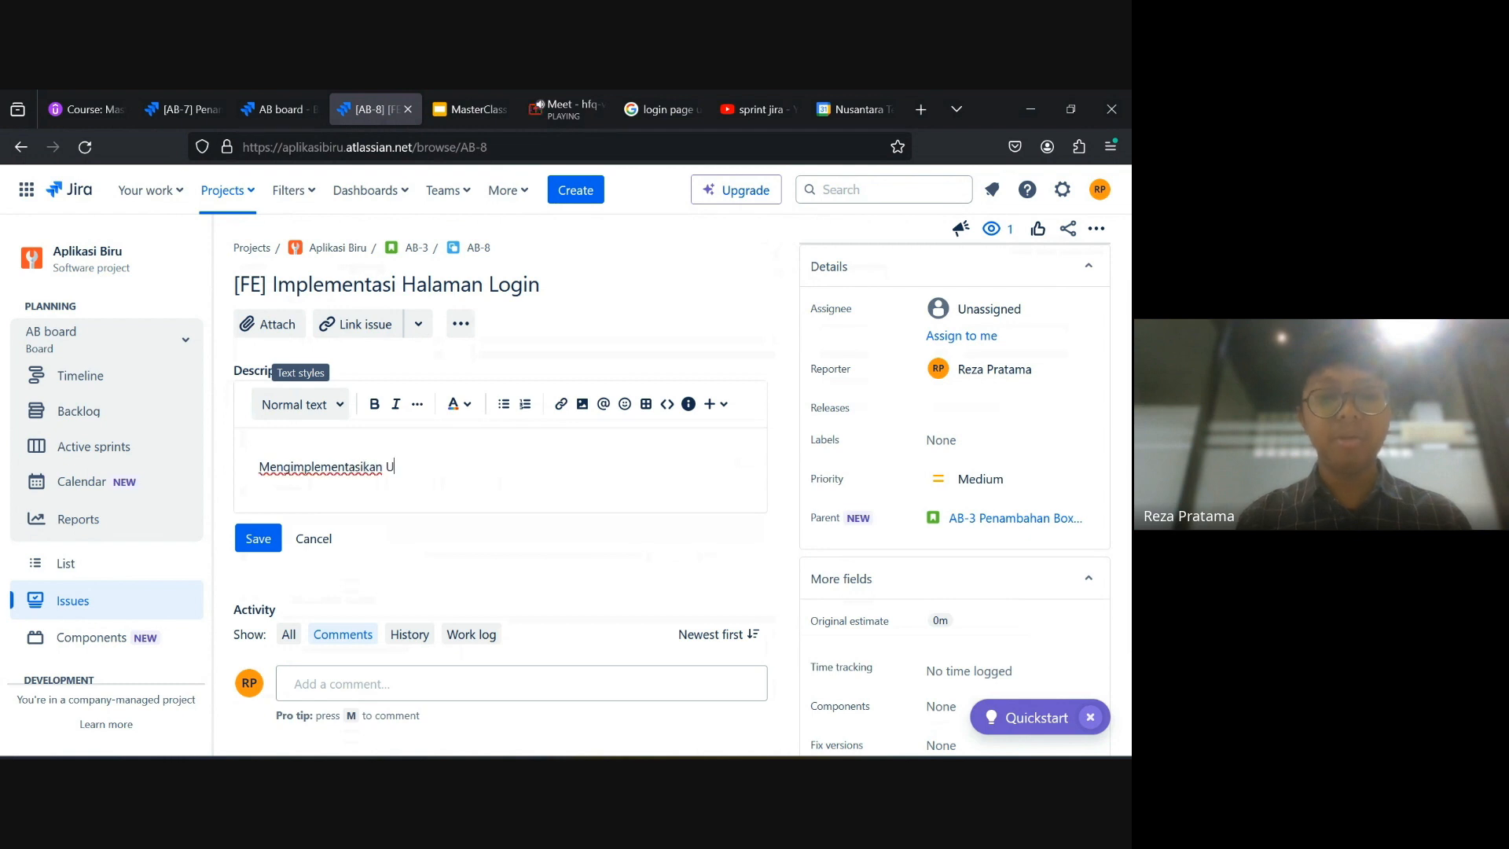
type("I halaman login sesuai dengan moc")
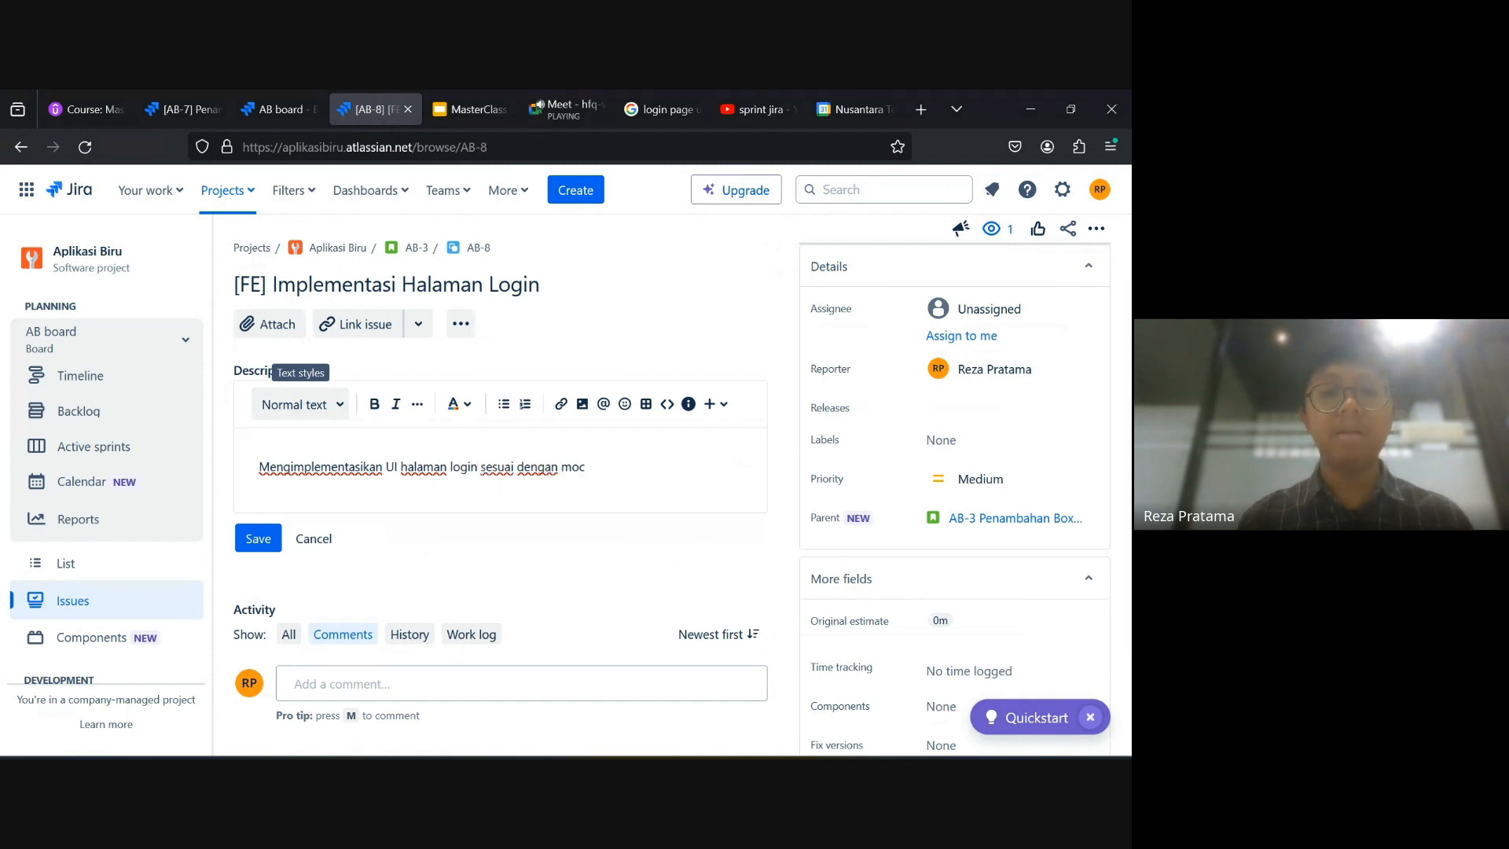
type("kup yang telah dibuat.")
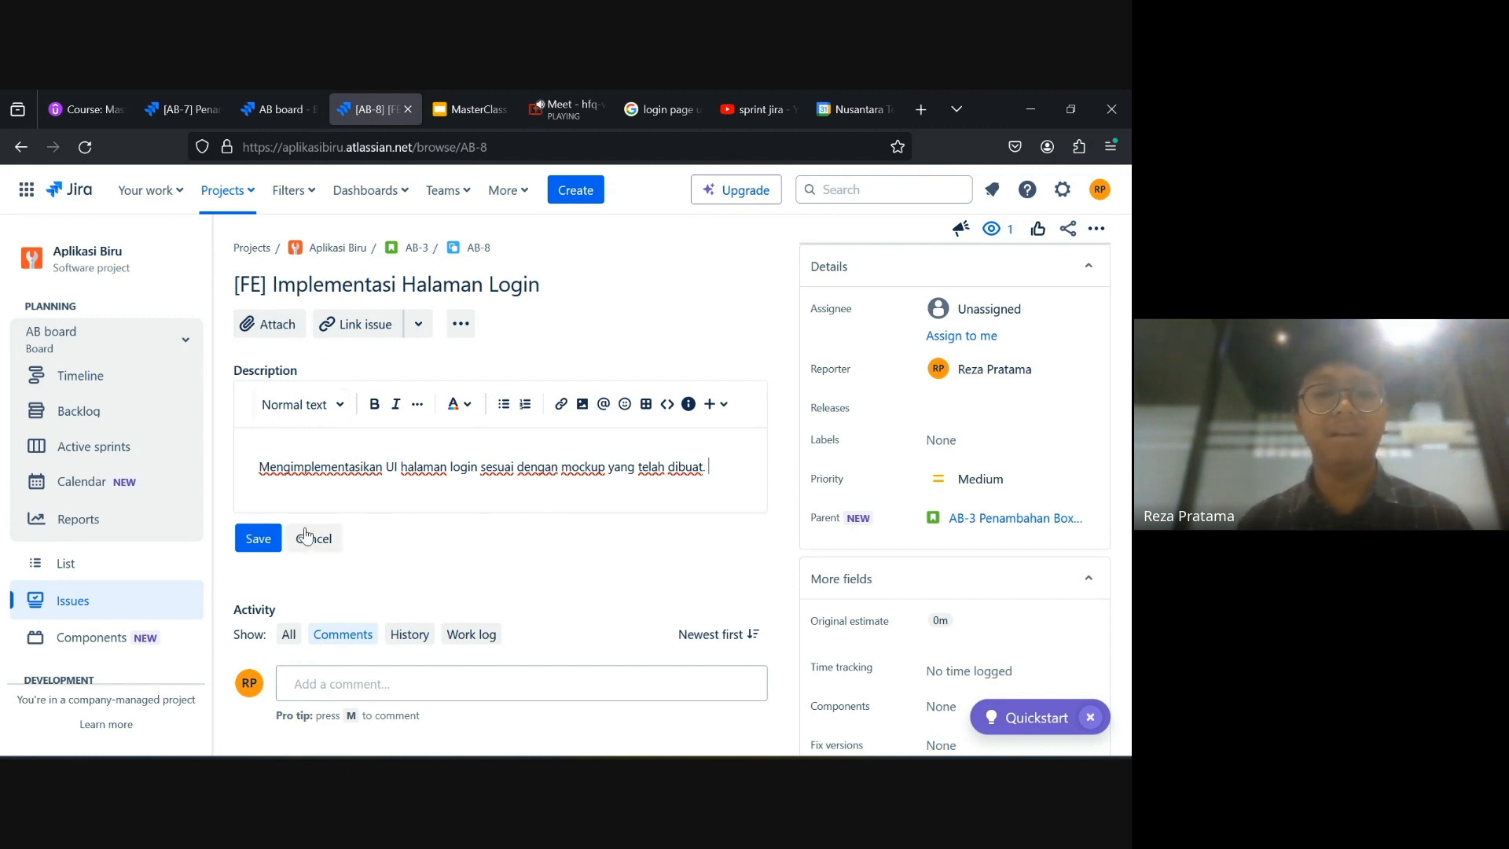
left_click(263, 539)
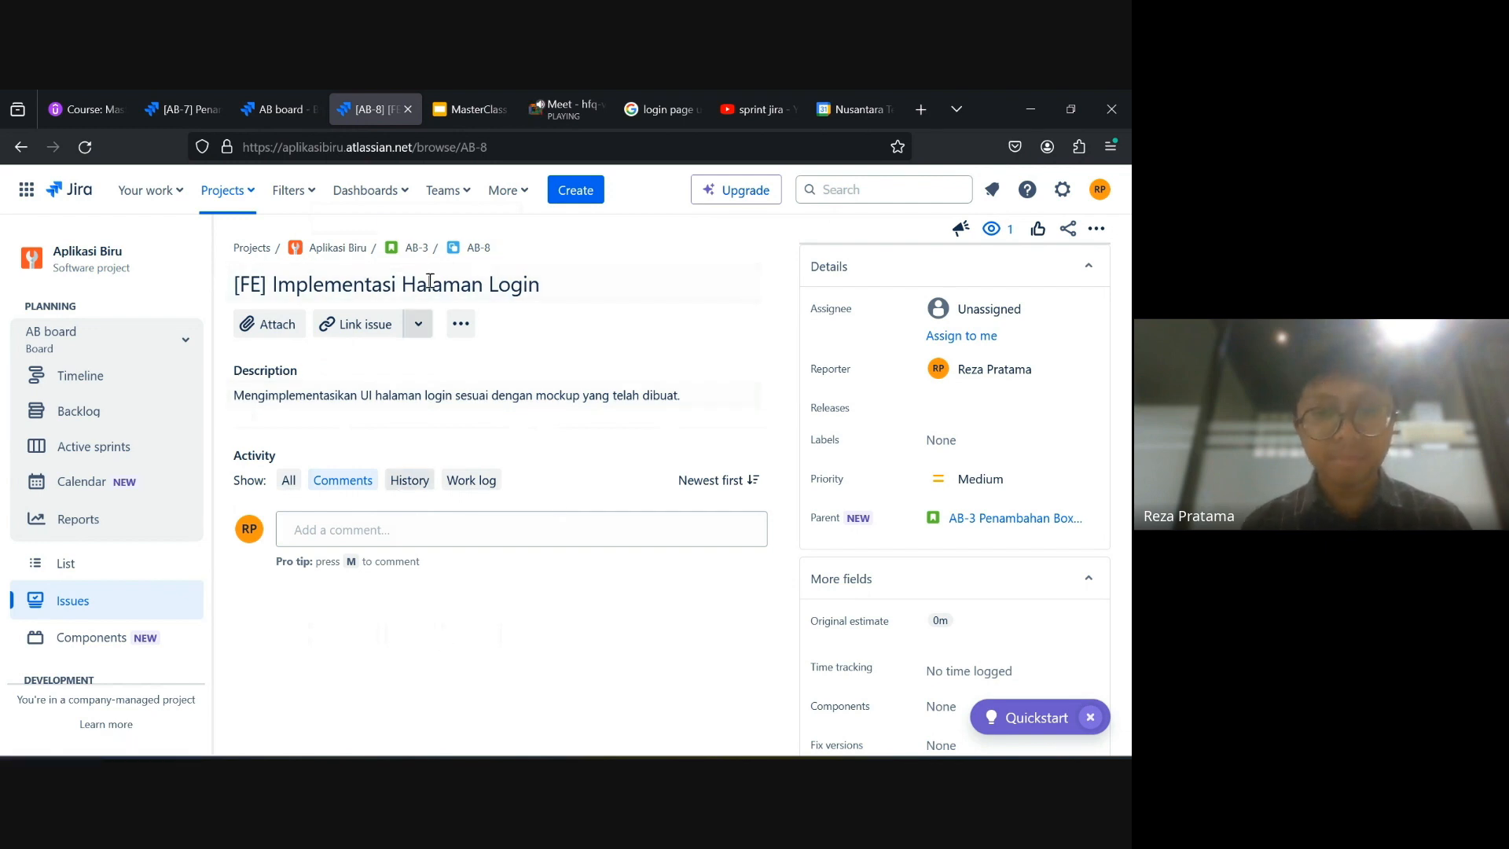
Return to story AB-3 and open subtask AB-9.
left_click(415, 250)
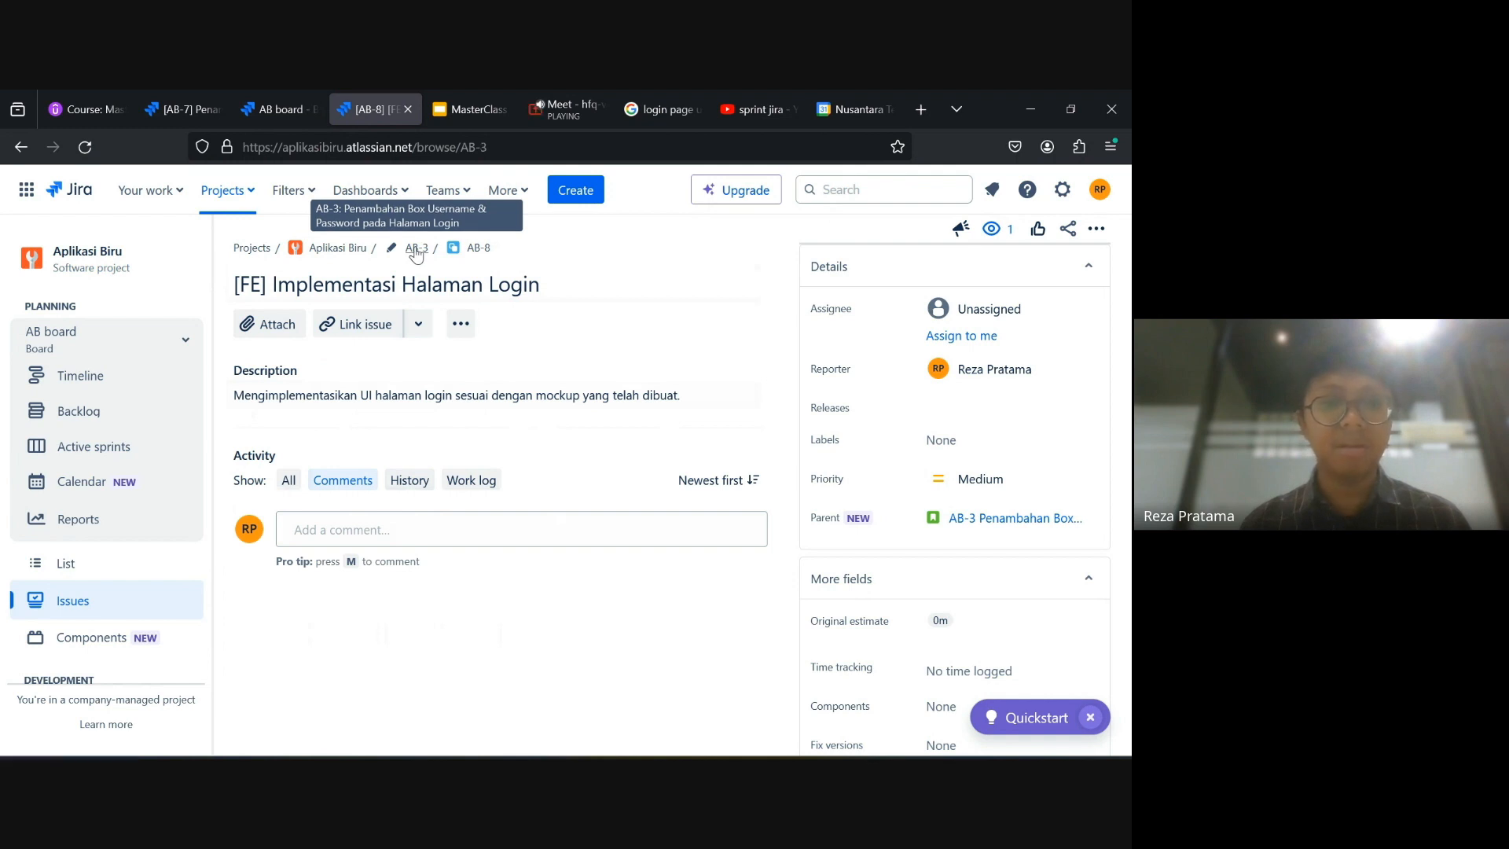
scroll(634, 647, "down", 5)
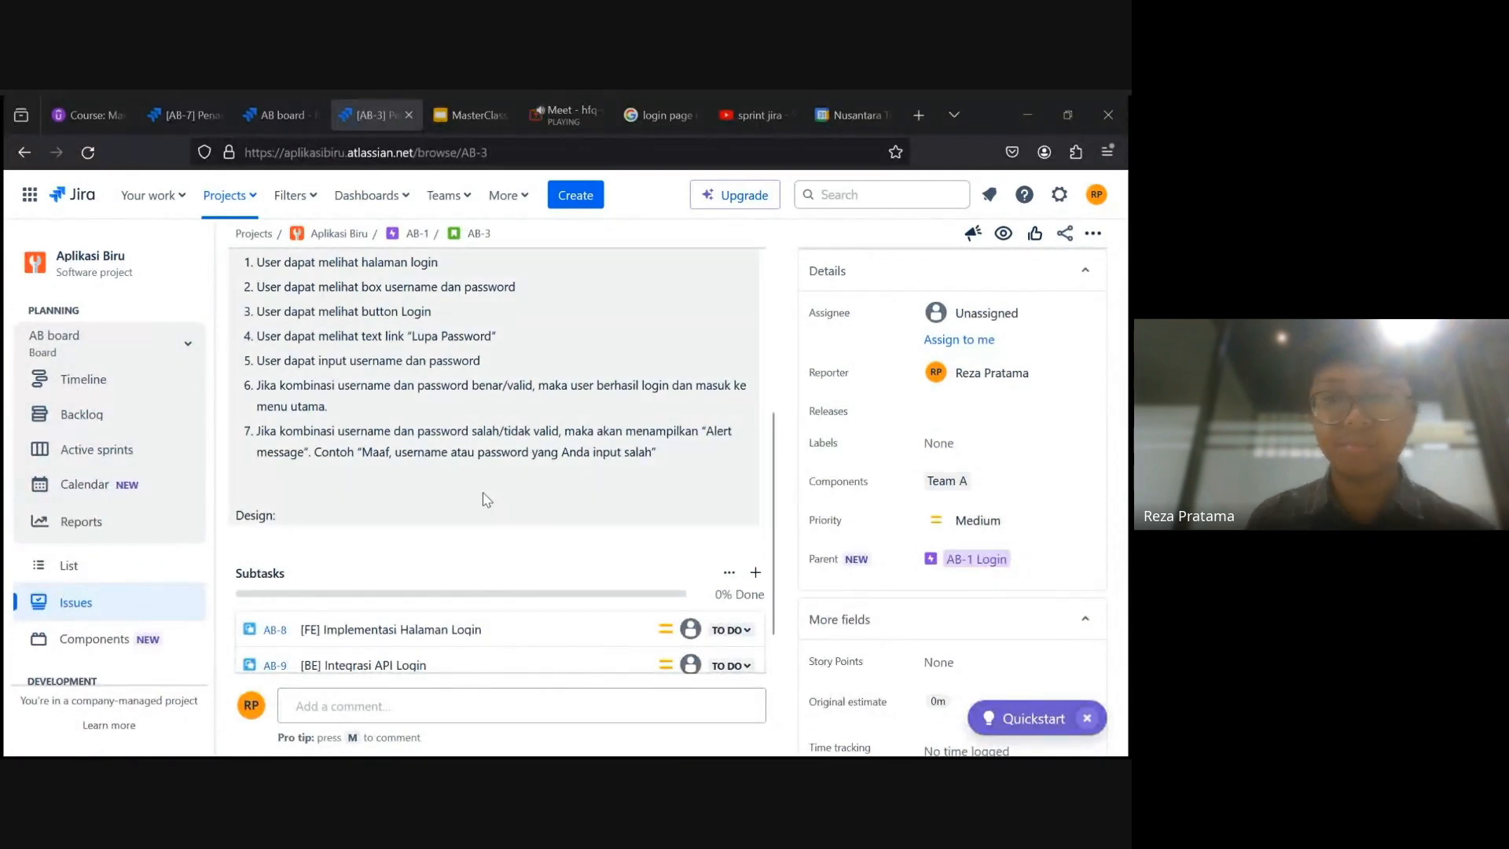
scroll(411, 572, "down", 1)
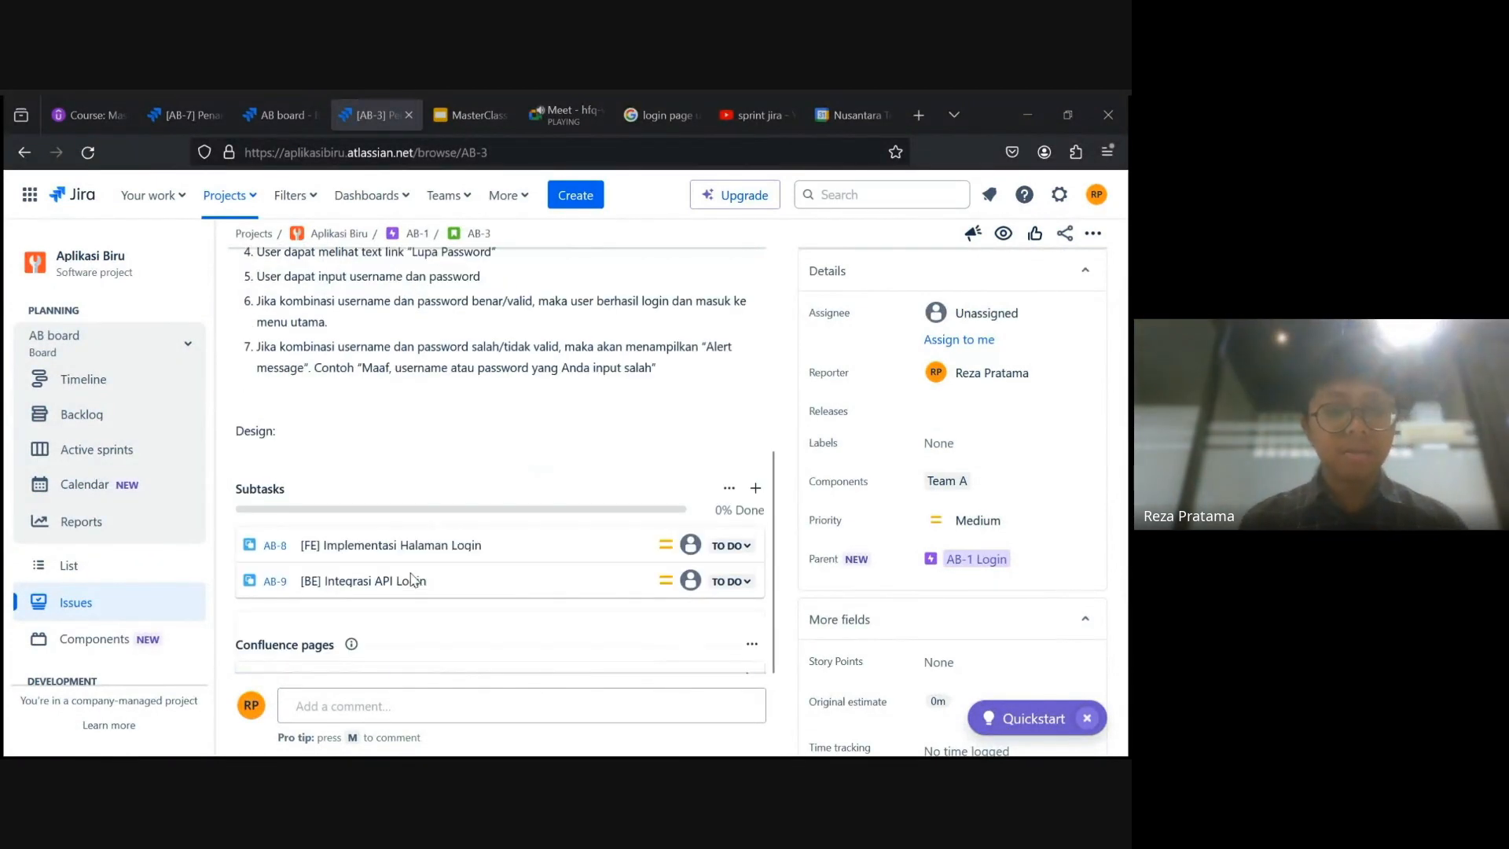
left_click(383, 577)
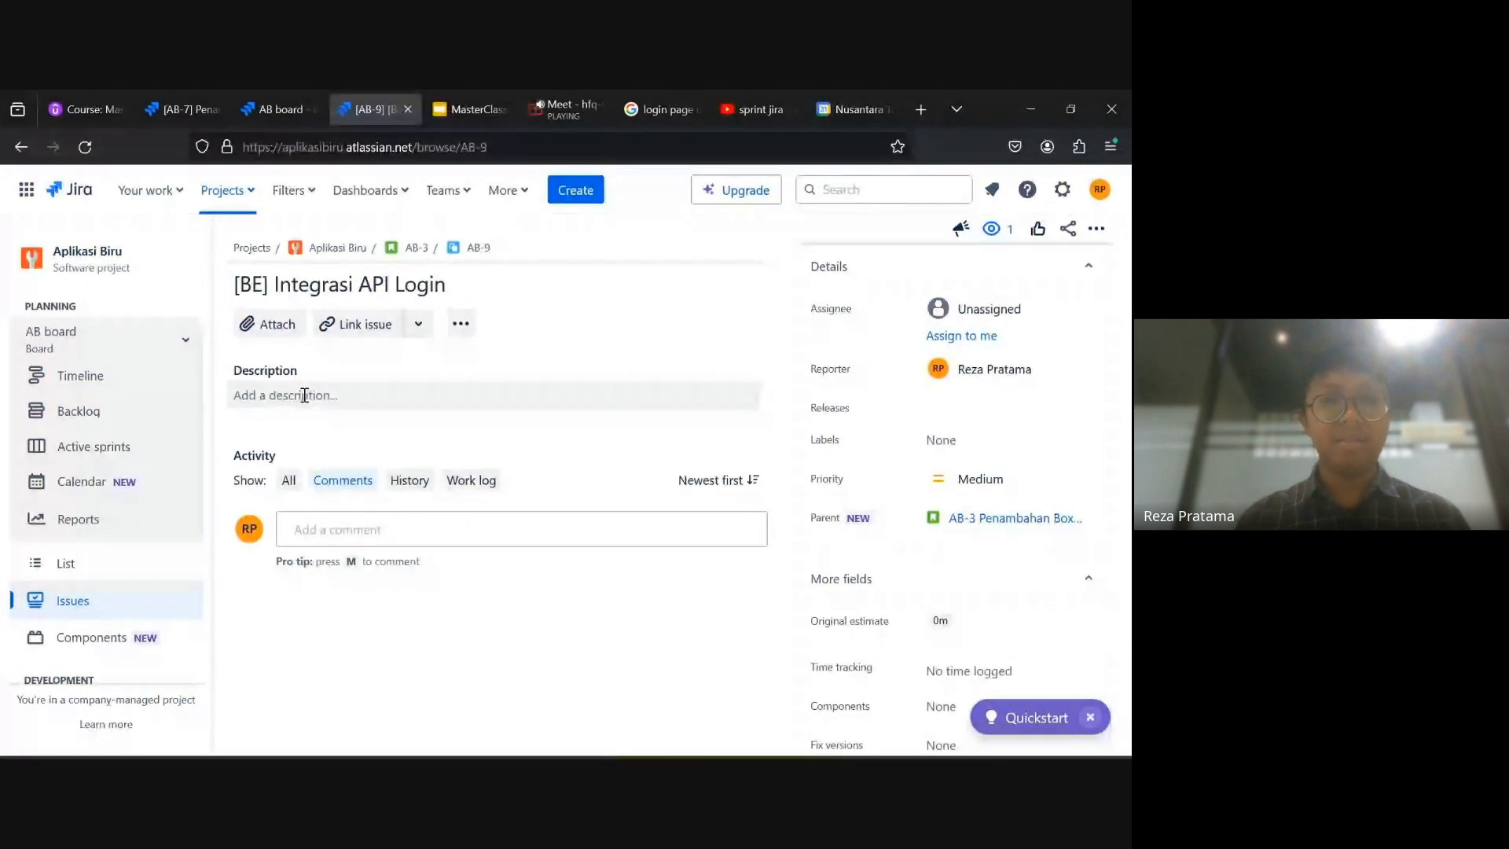
Save AB-9's description 'Menghubungkan halaman login dengan API backend untuk proses autentikasi user'.
left_click(306, 399)
type("Menghubungkan")
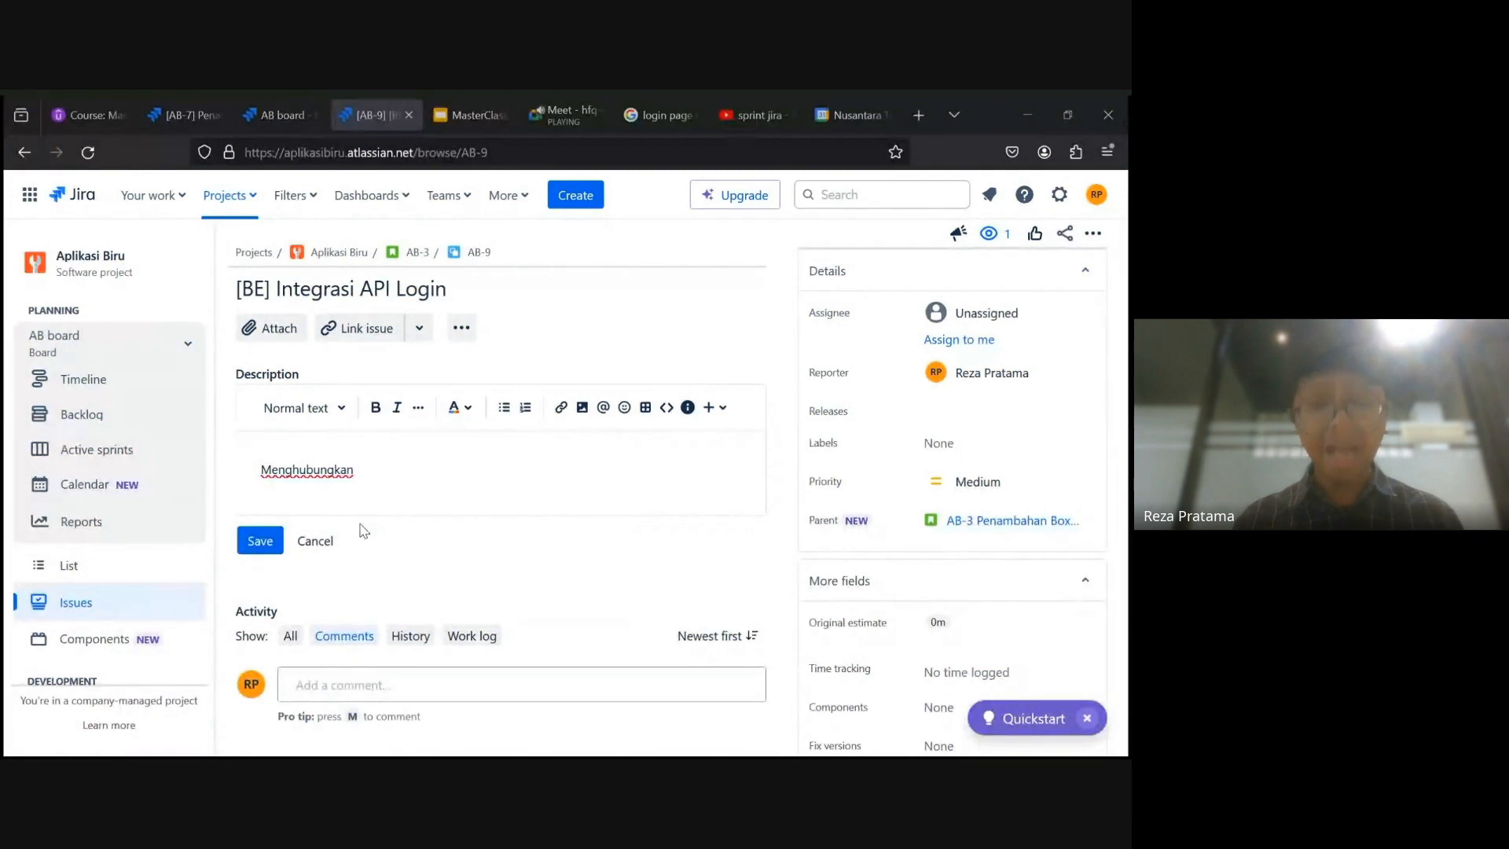
type(" halaman login")
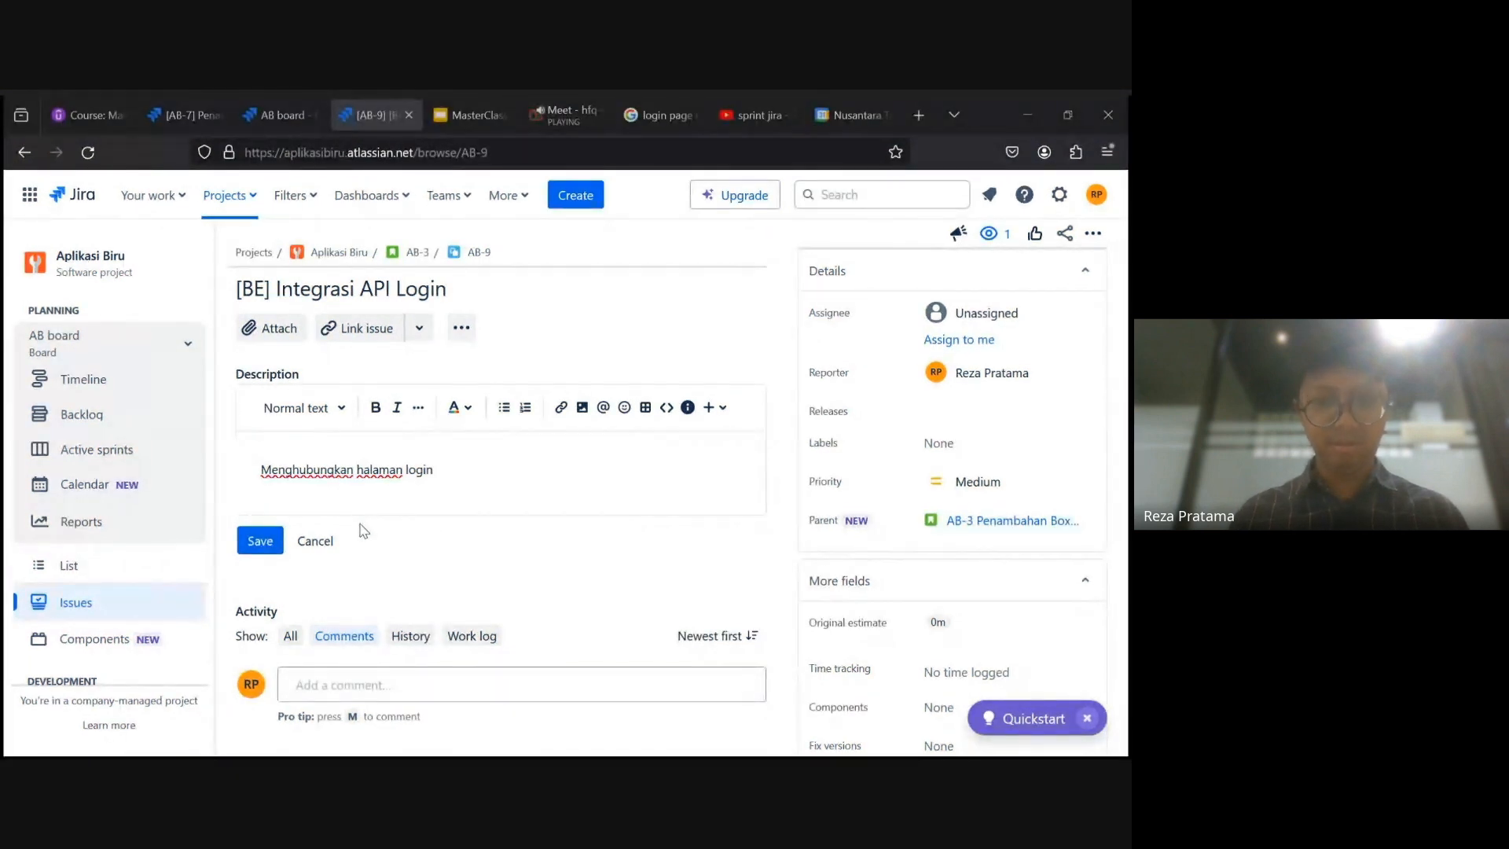
type("gan API")
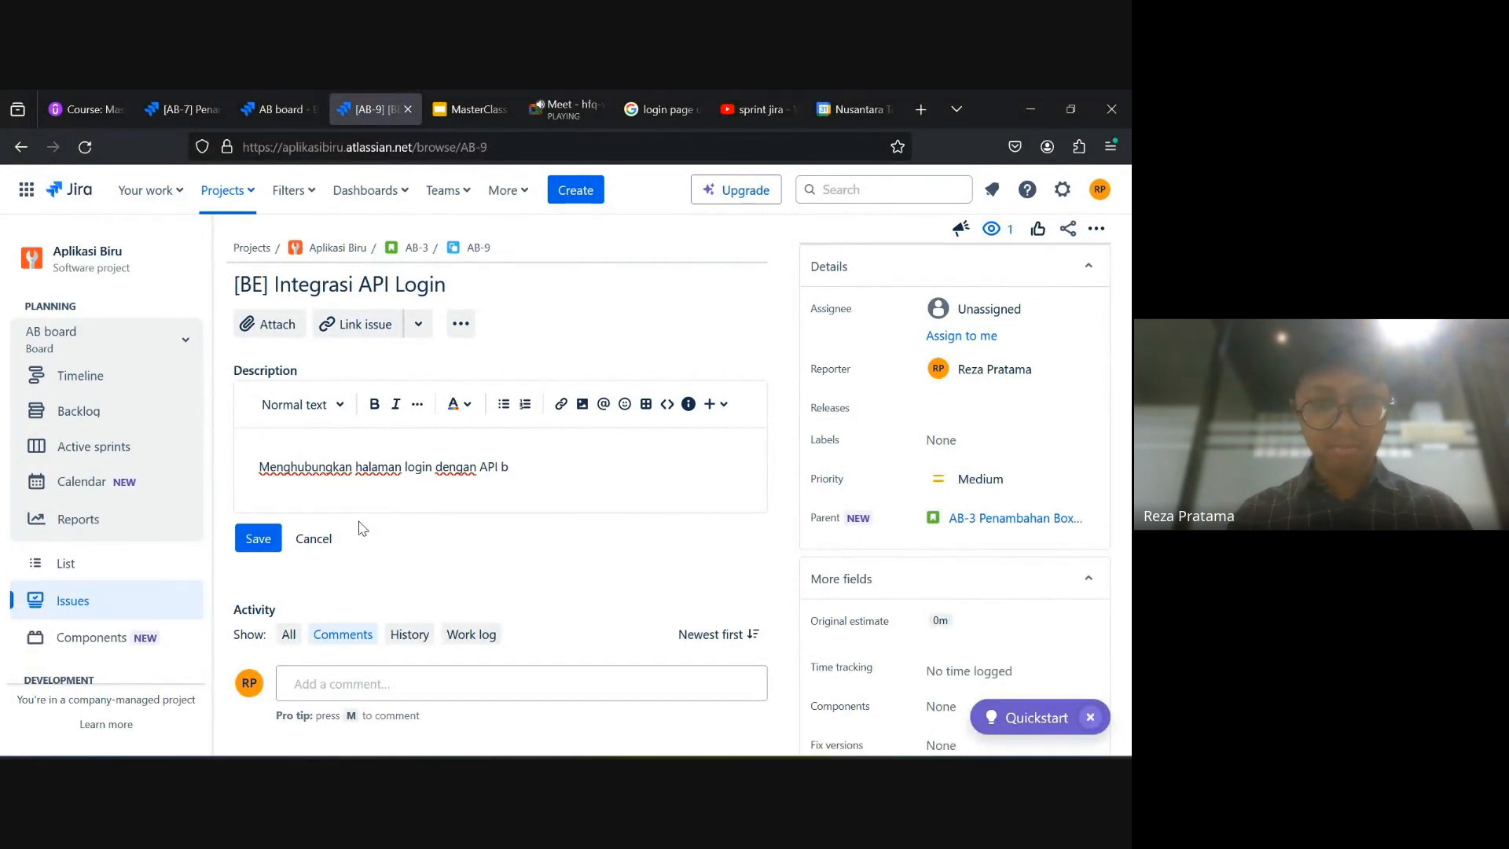
type("backend")
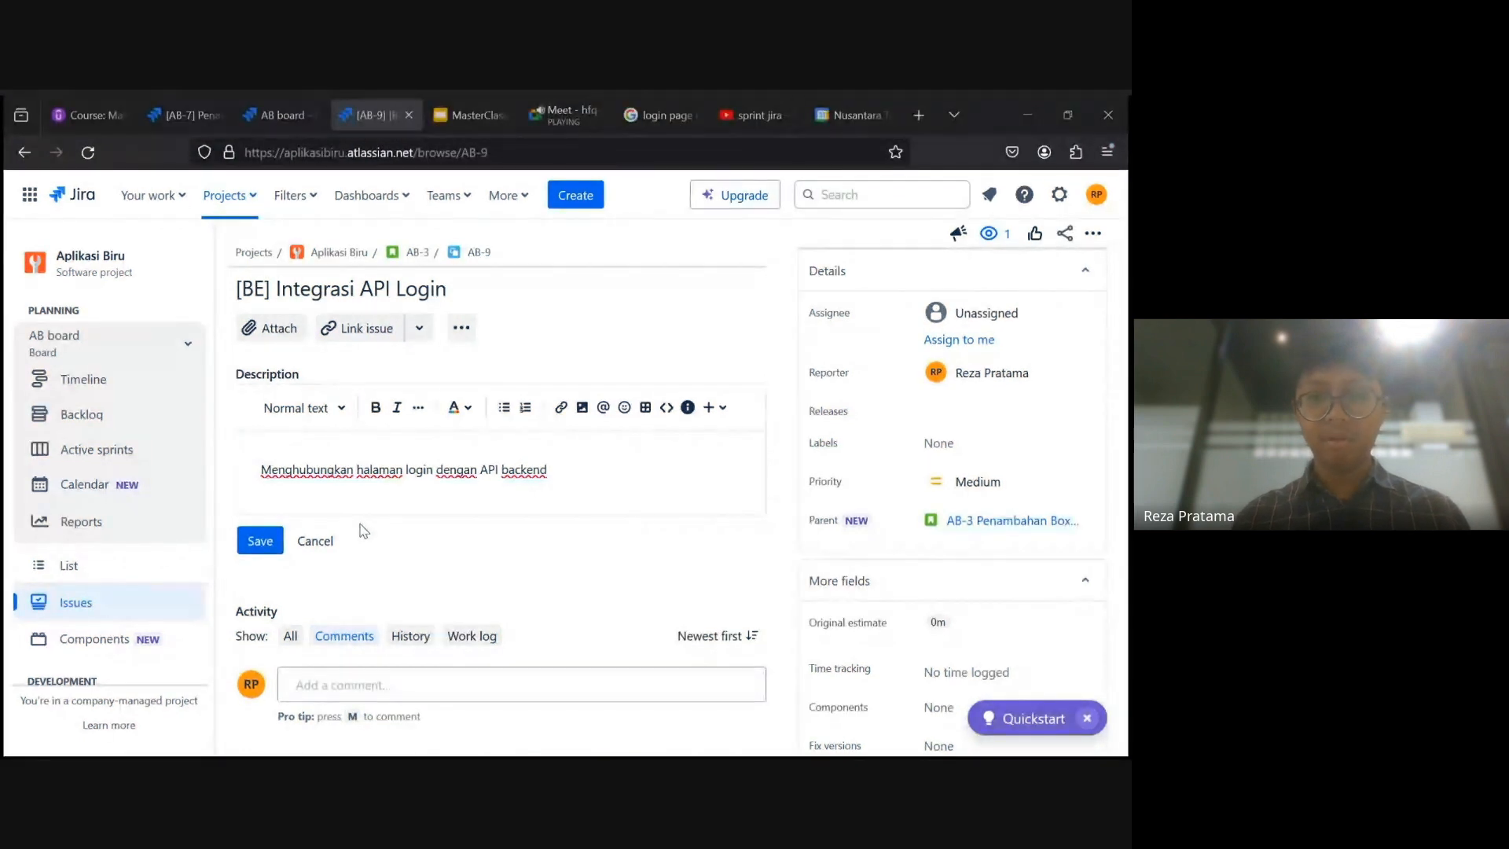
type(" untuk proses au")
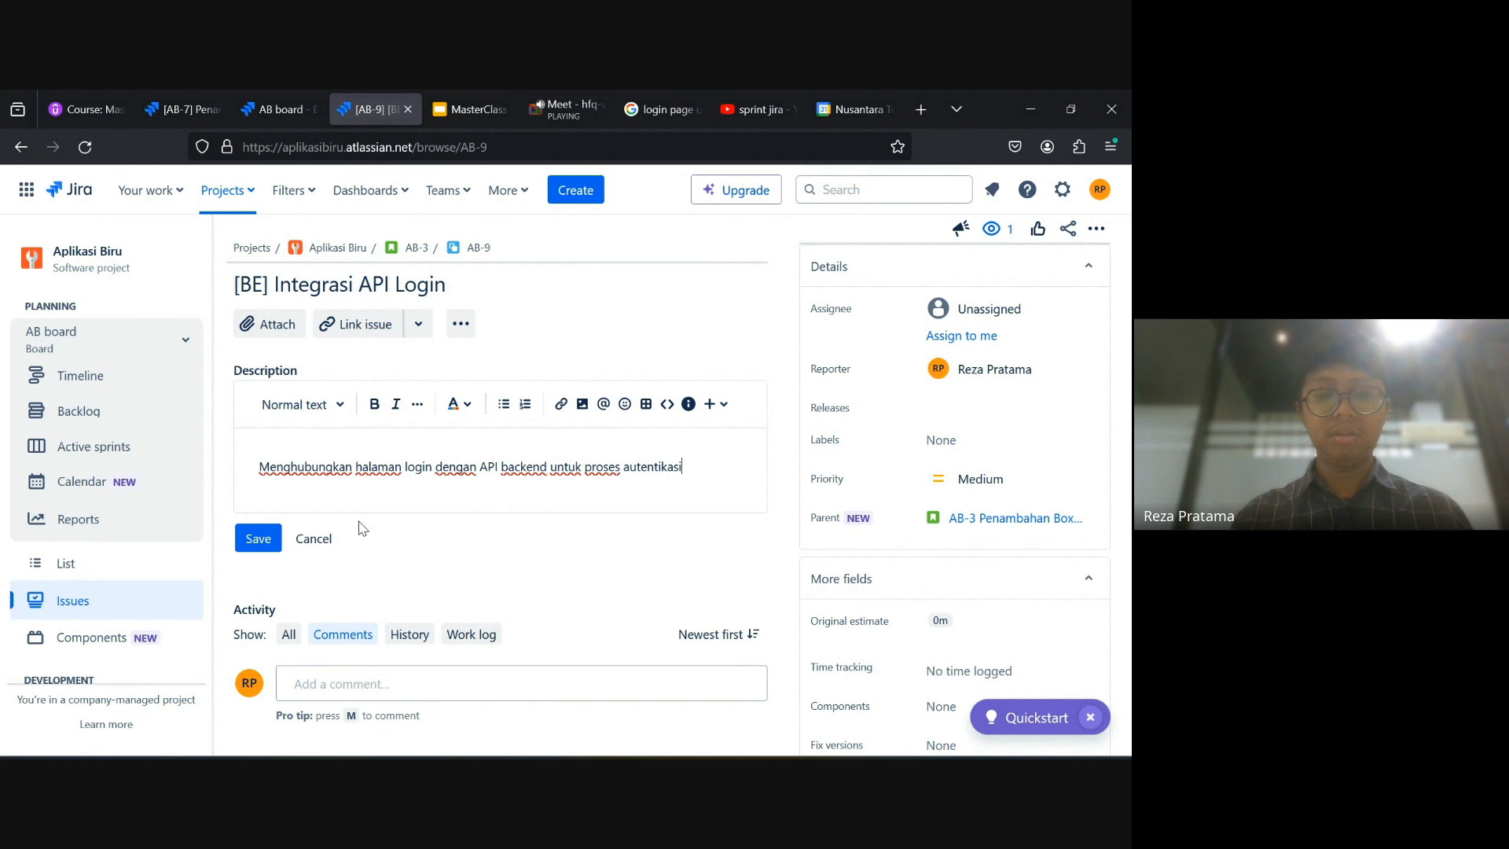
type("tentikasi user")
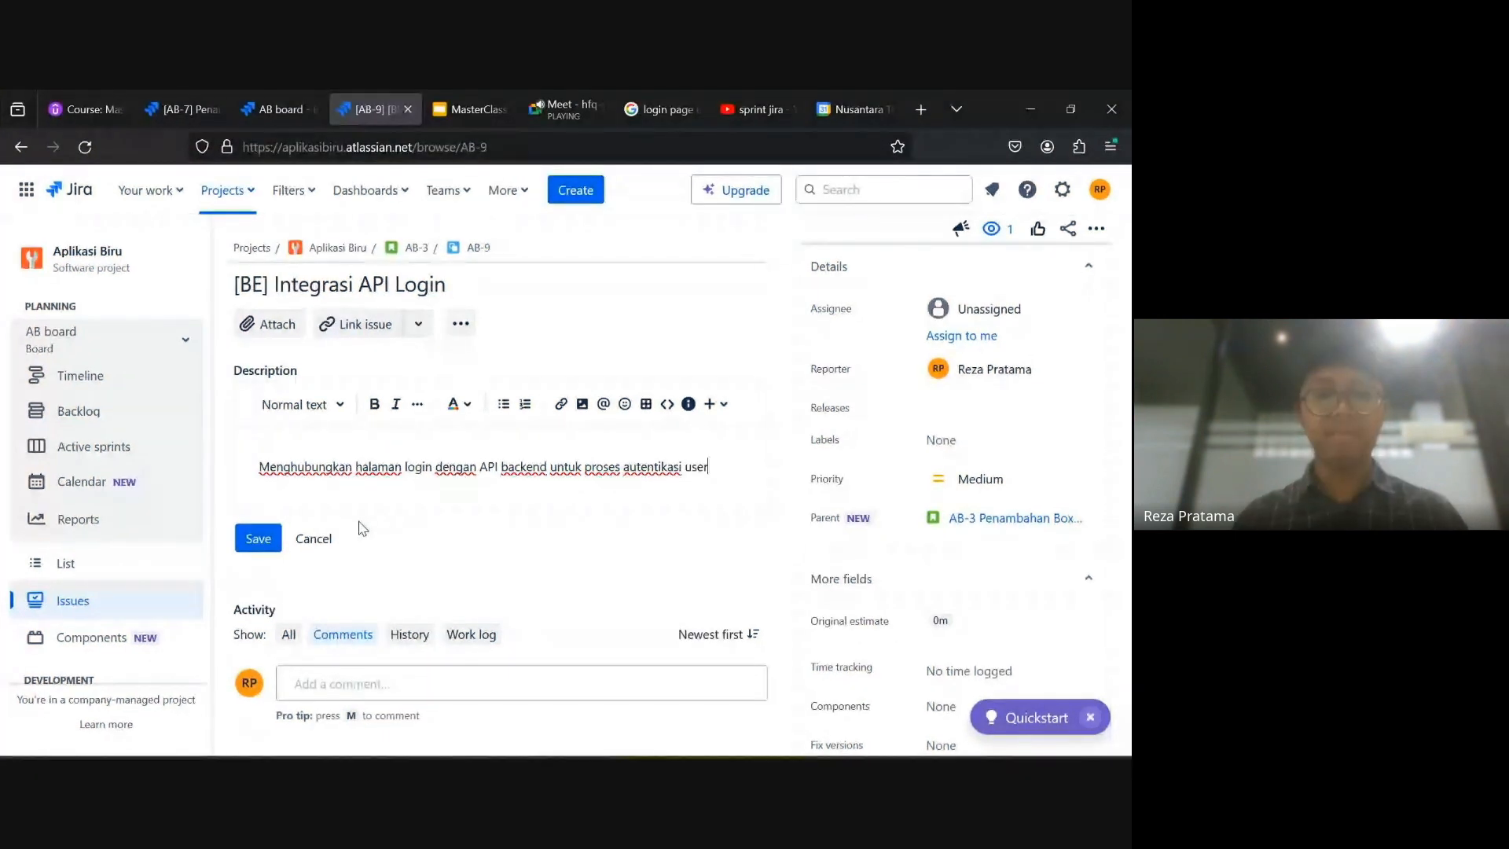
left_click(260, 538)
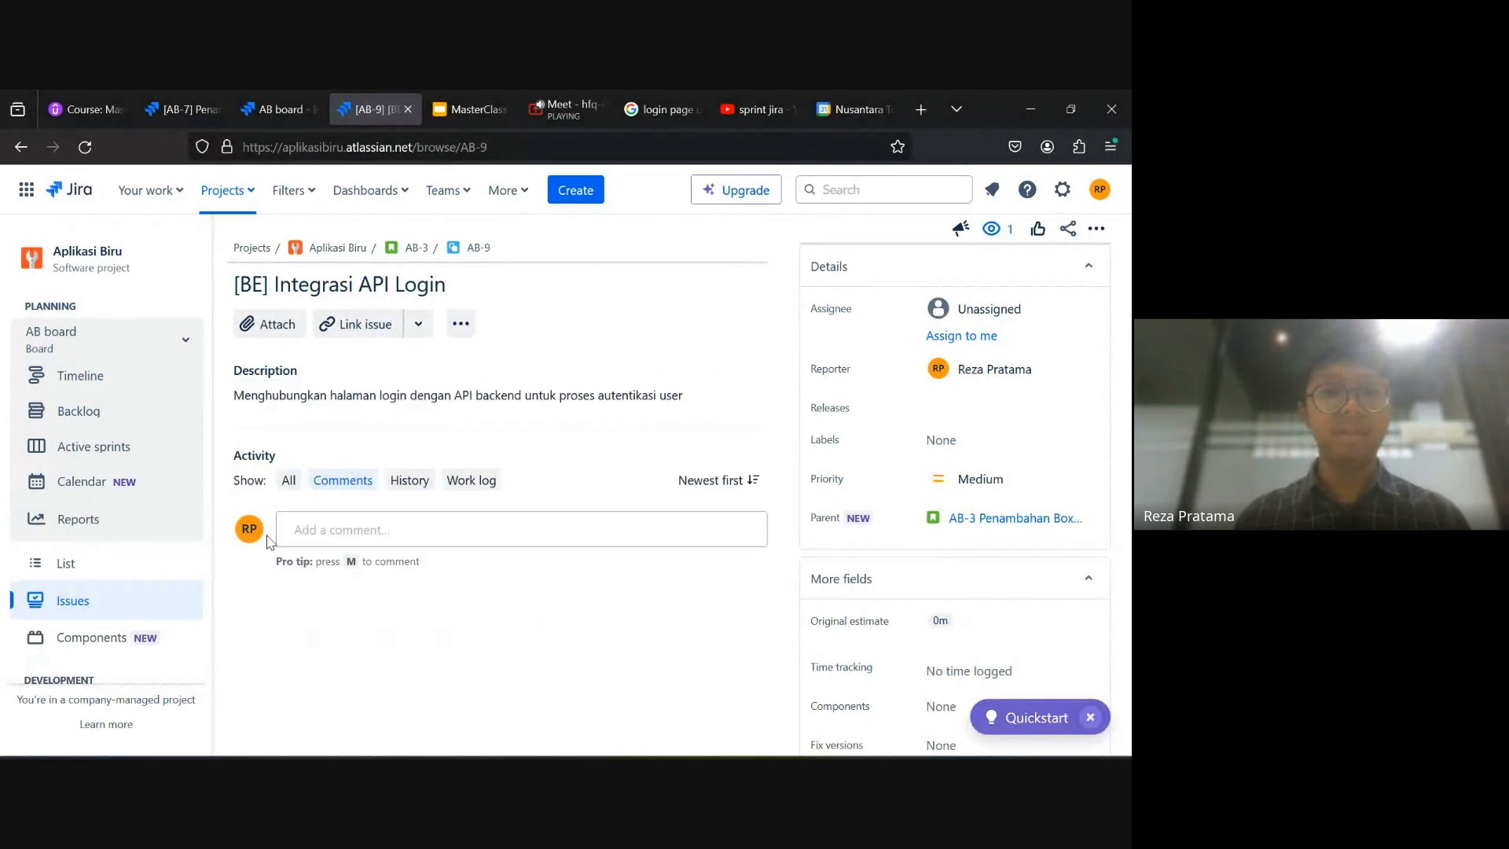
Go back to parent story AB-3 and locate its Subtasks section.
left_click(417, 250)
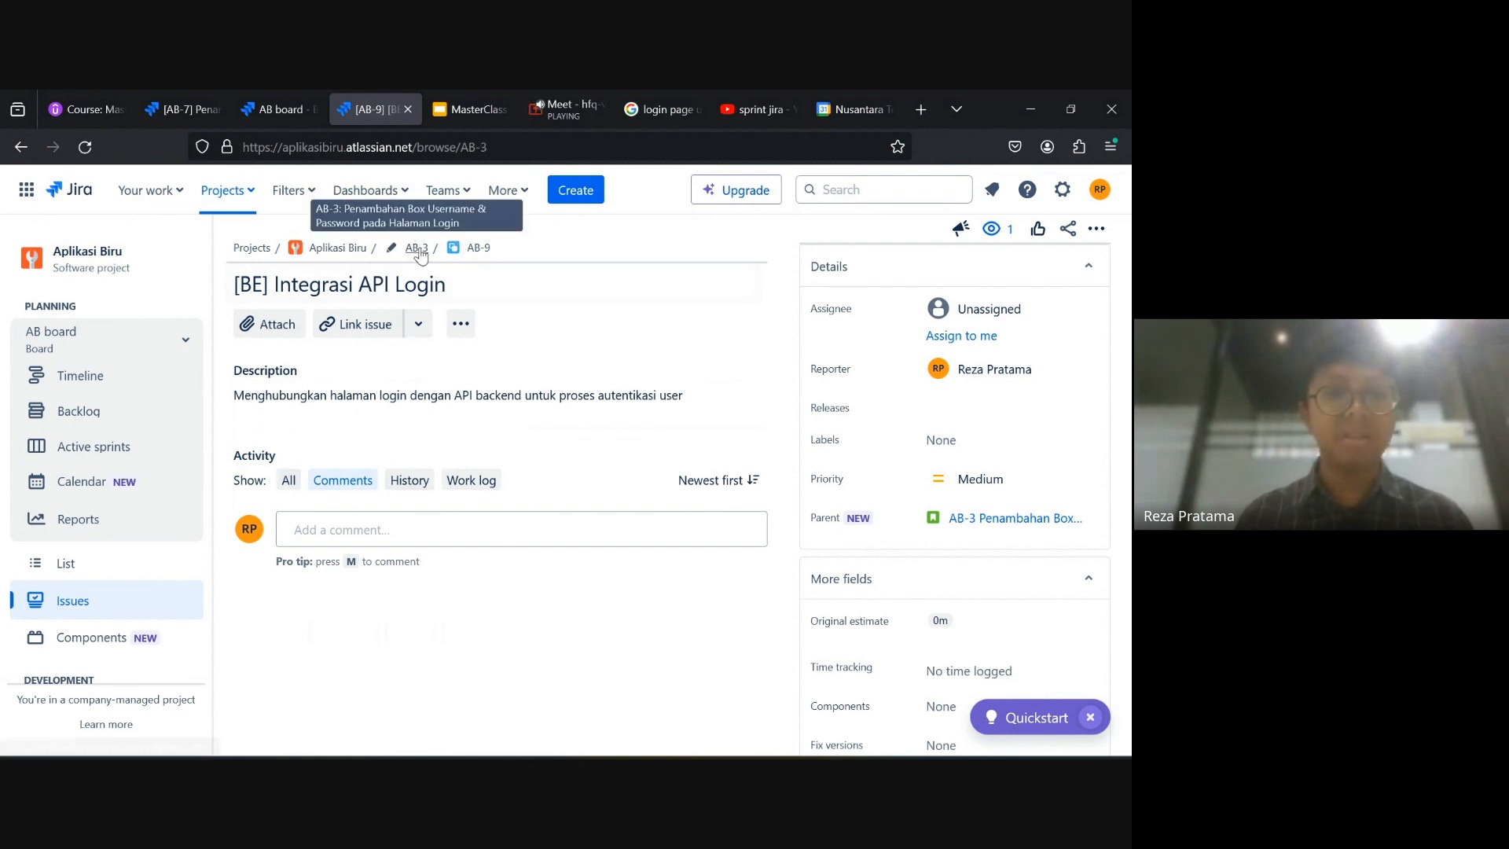
scroll(538, 529, "down", 7)
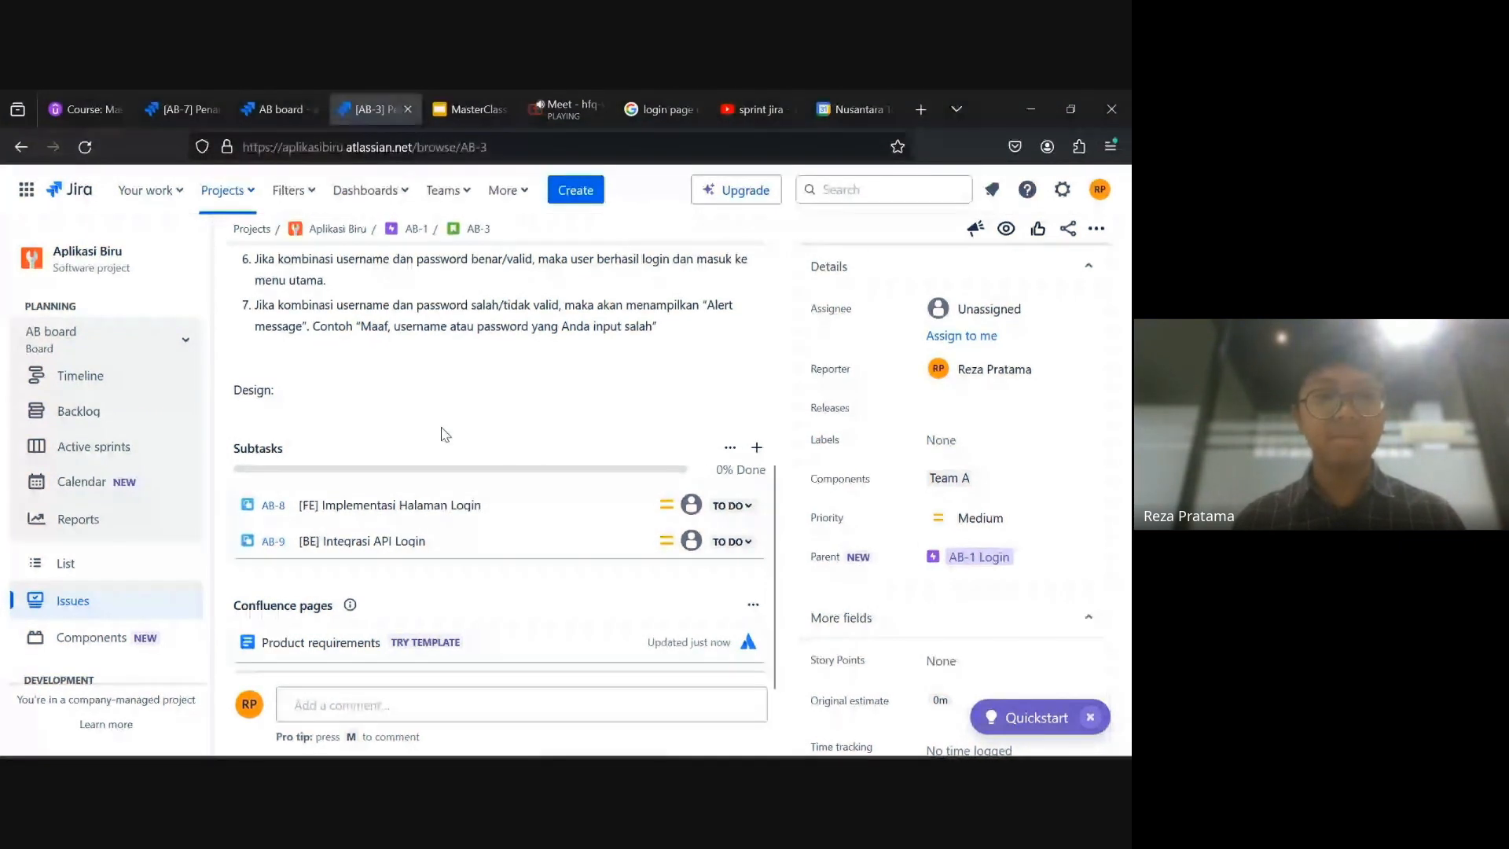
mouse_move(454, 525)
scroll(456, 525, "up", 1)
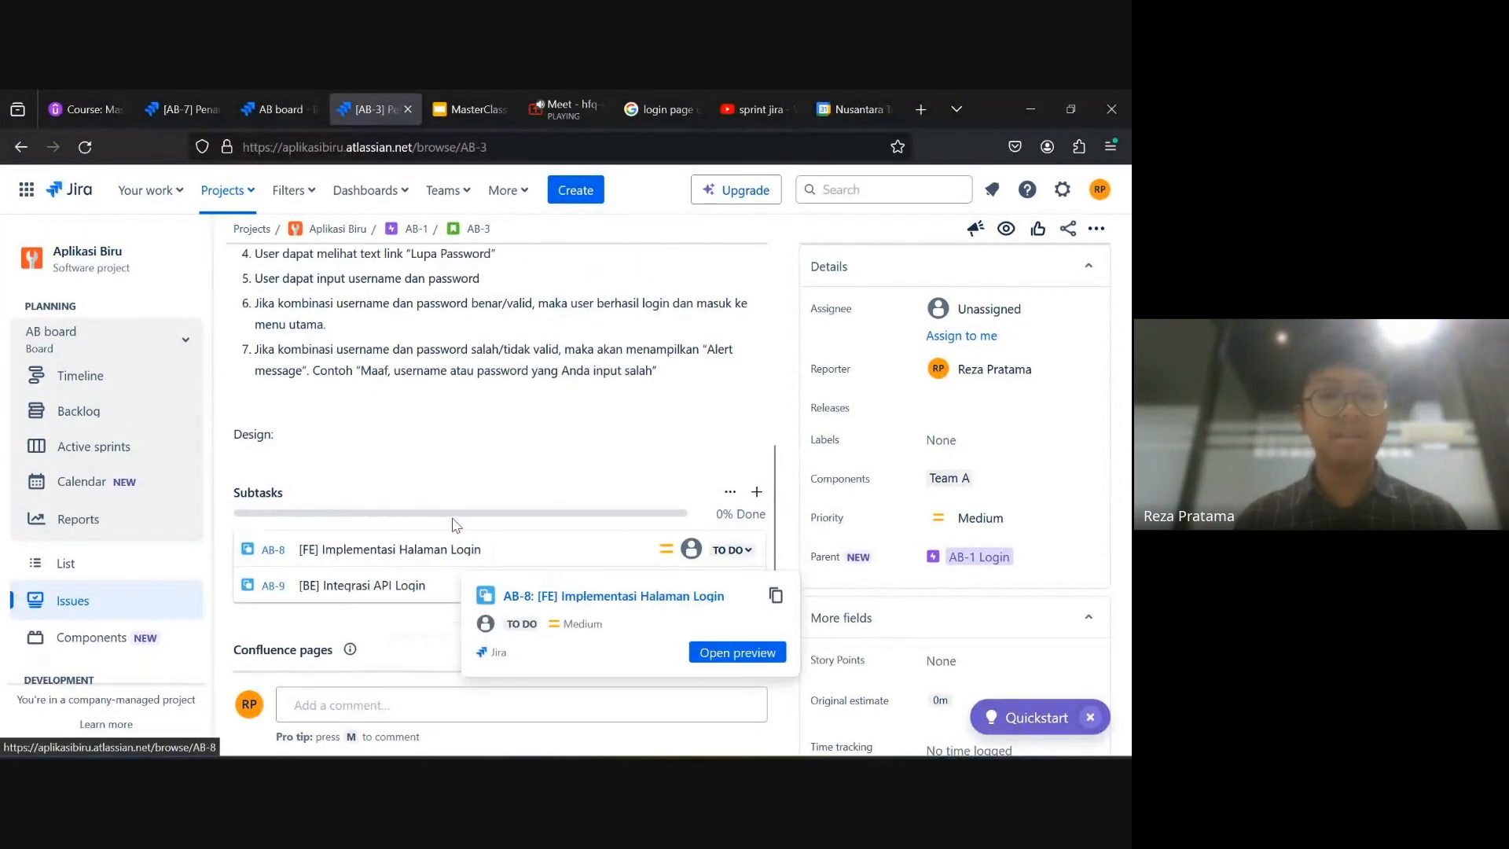
scroll(454, 599, "up", 5)
scroll(356, 527, "down", 2)
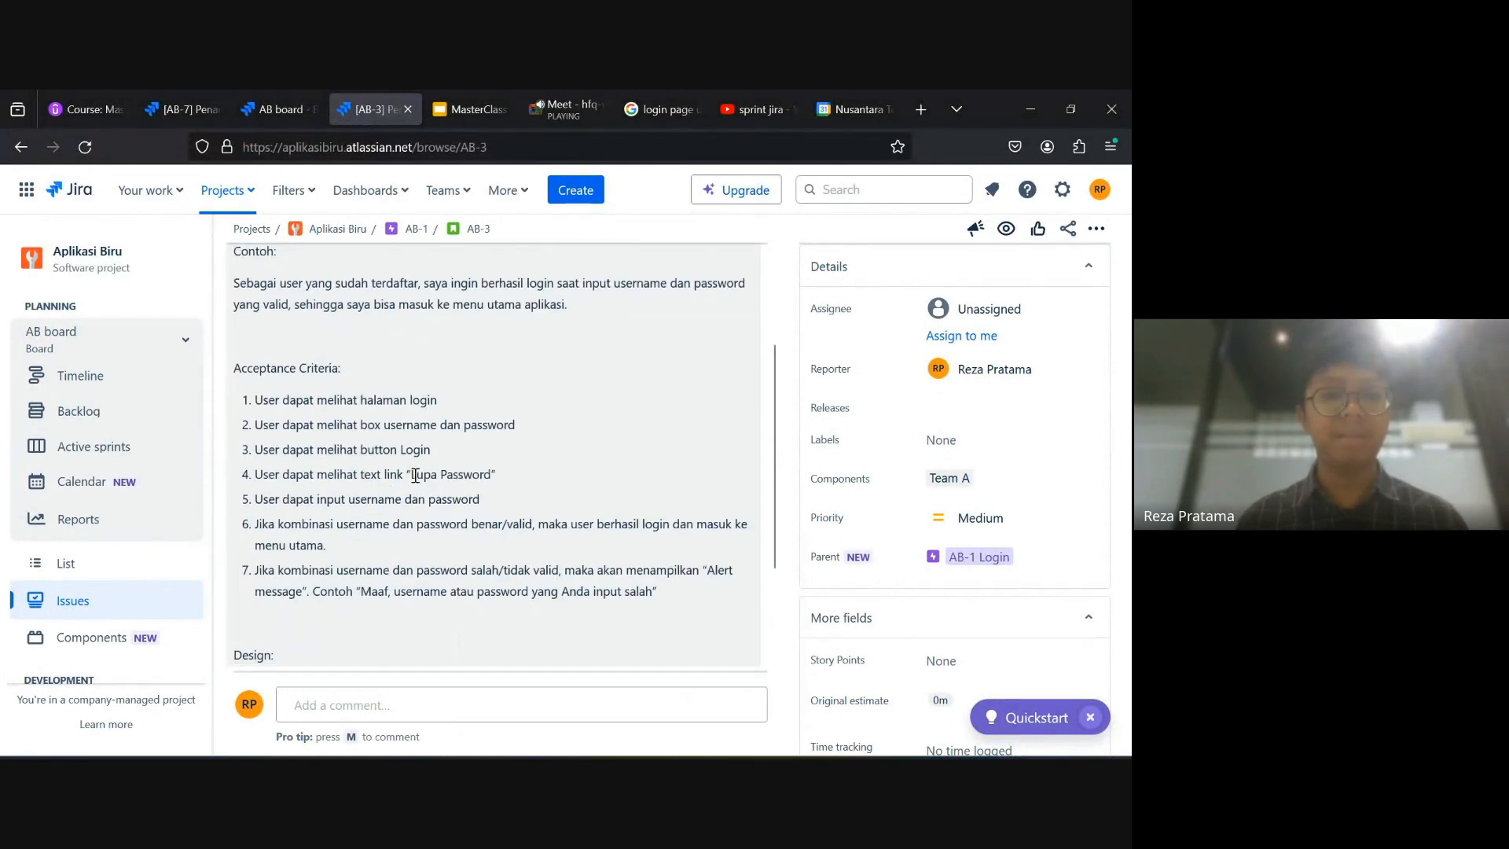
scroll(415, 475, "down", 6)
scroll(297, 437, "up", 1)
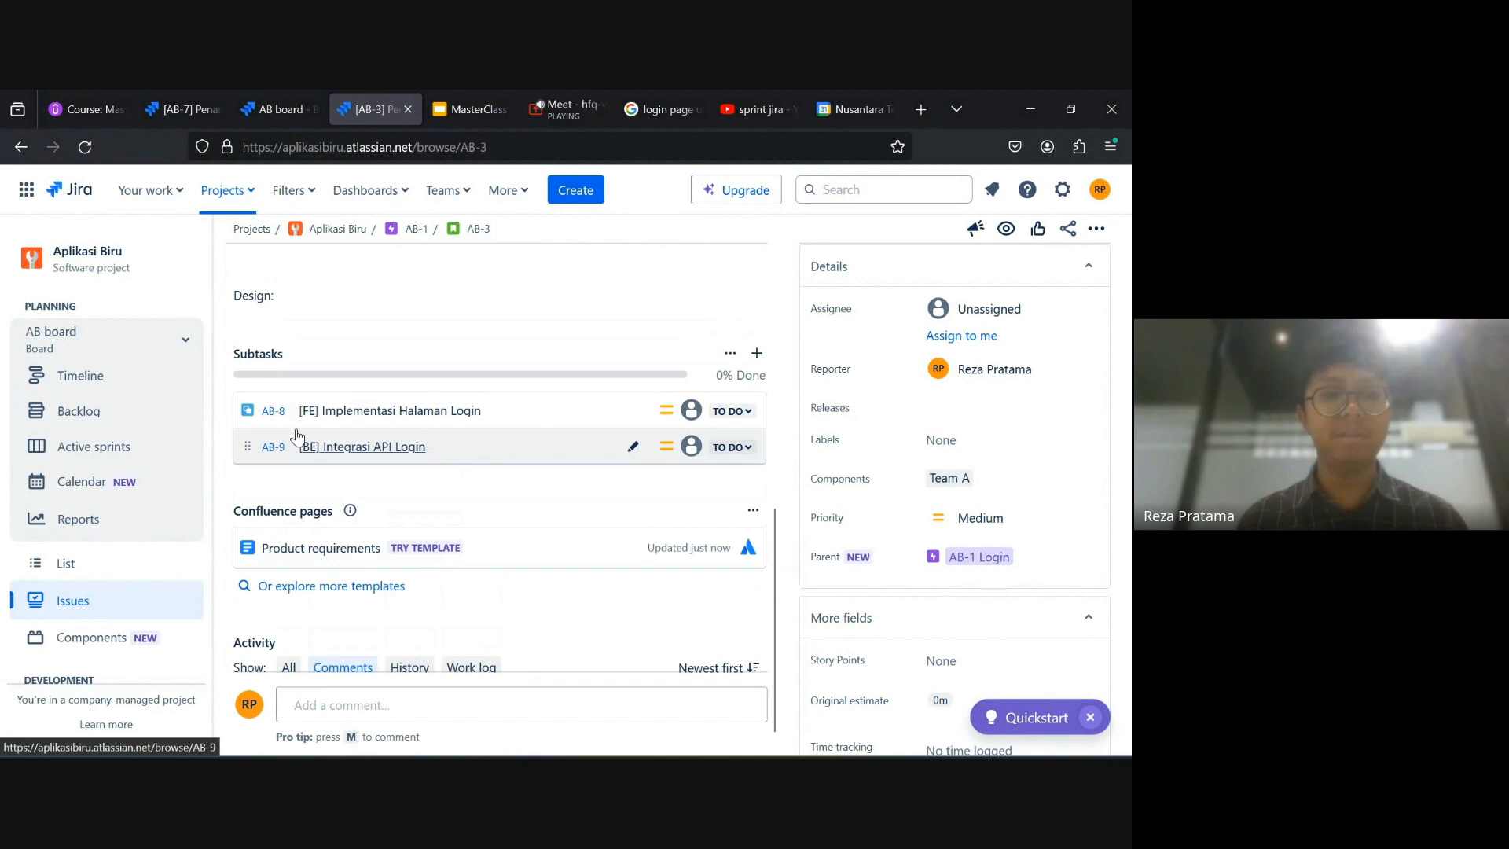
Create subtask AB-10 titled 'Penambahan Fitur "Lupa Password"'.
left_click(757, 353)
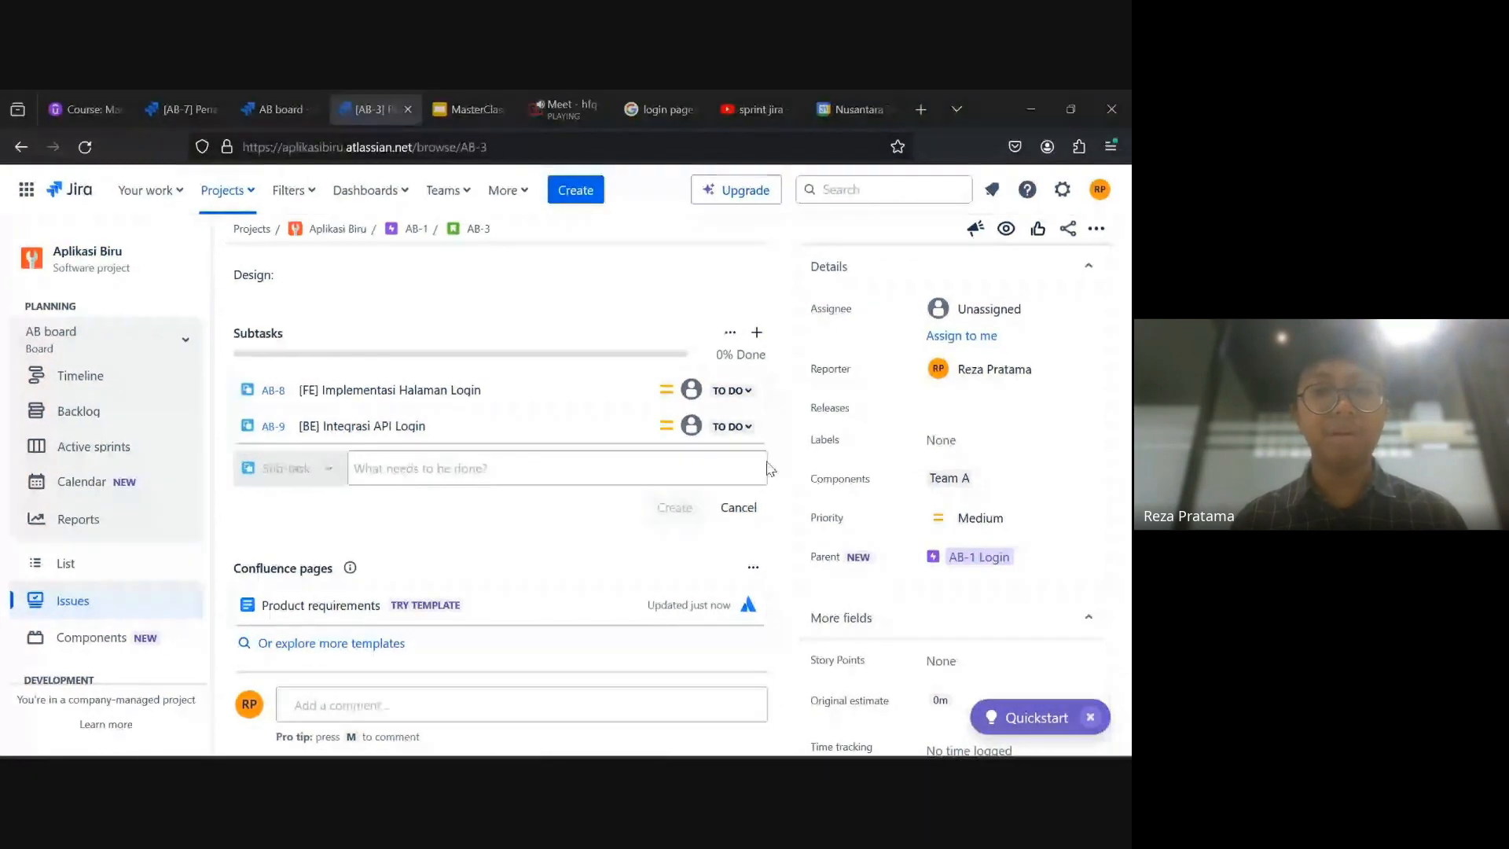
type("Penambahan Fitur \"Lupa Pa")
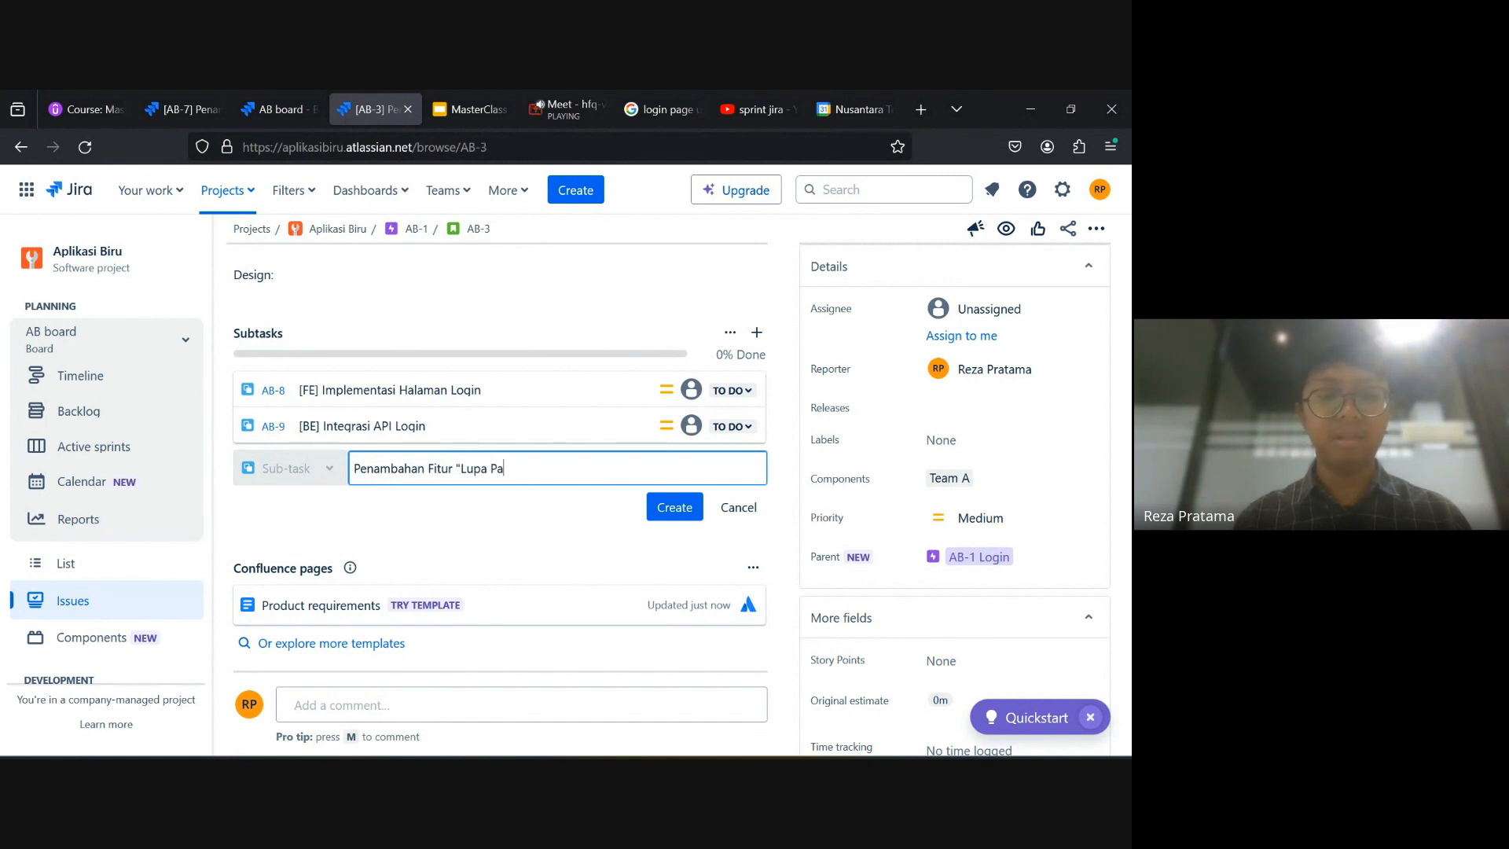
type("ssword")
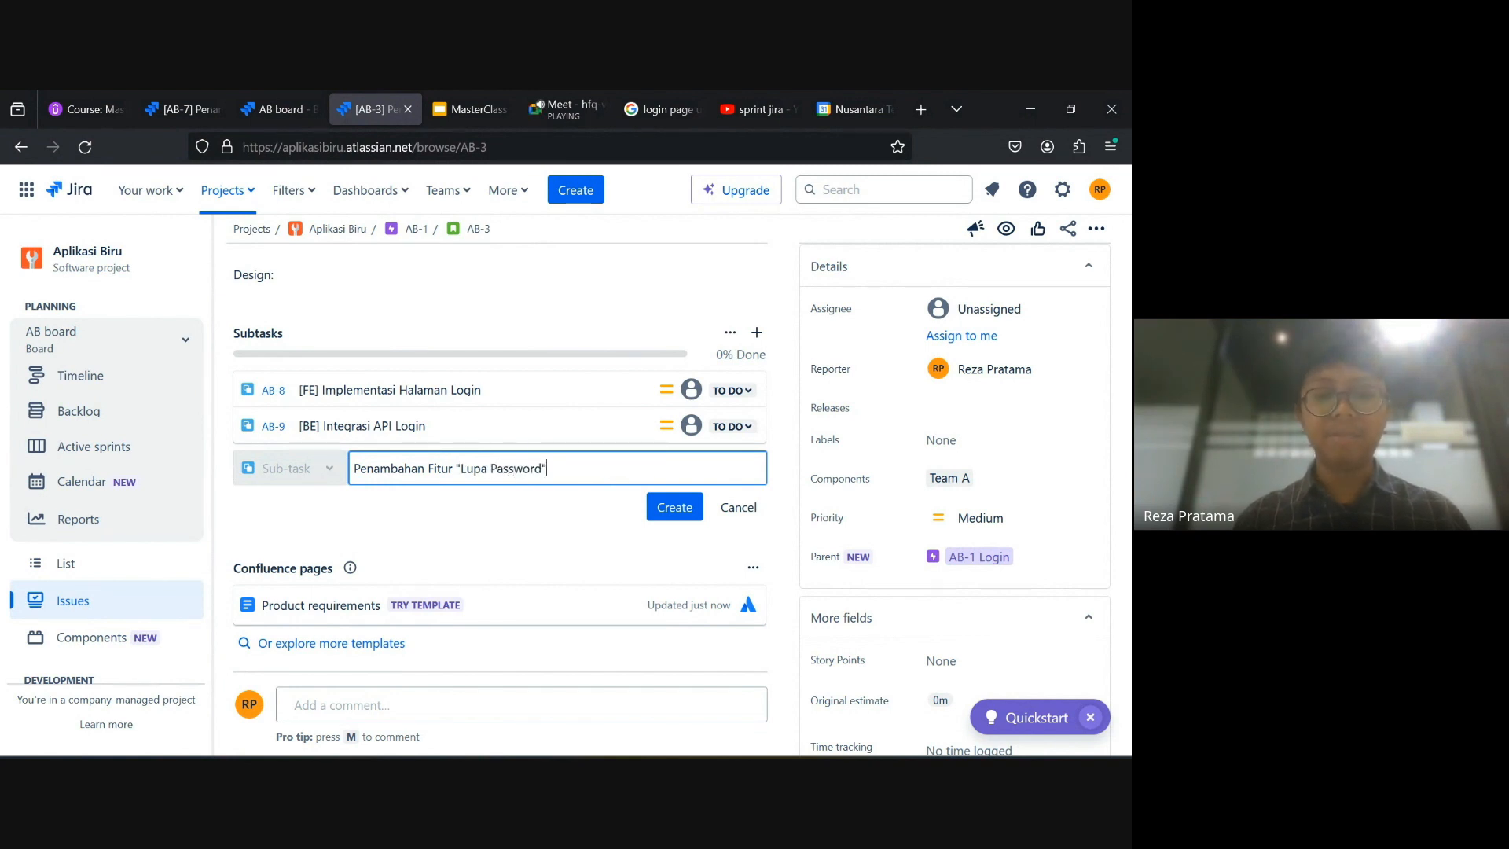
left_click(685, 515)
scroll(522, 512, "up", 5)
scroll(522, 512, "up", 2)
scroll(459, 467, "down", 3)
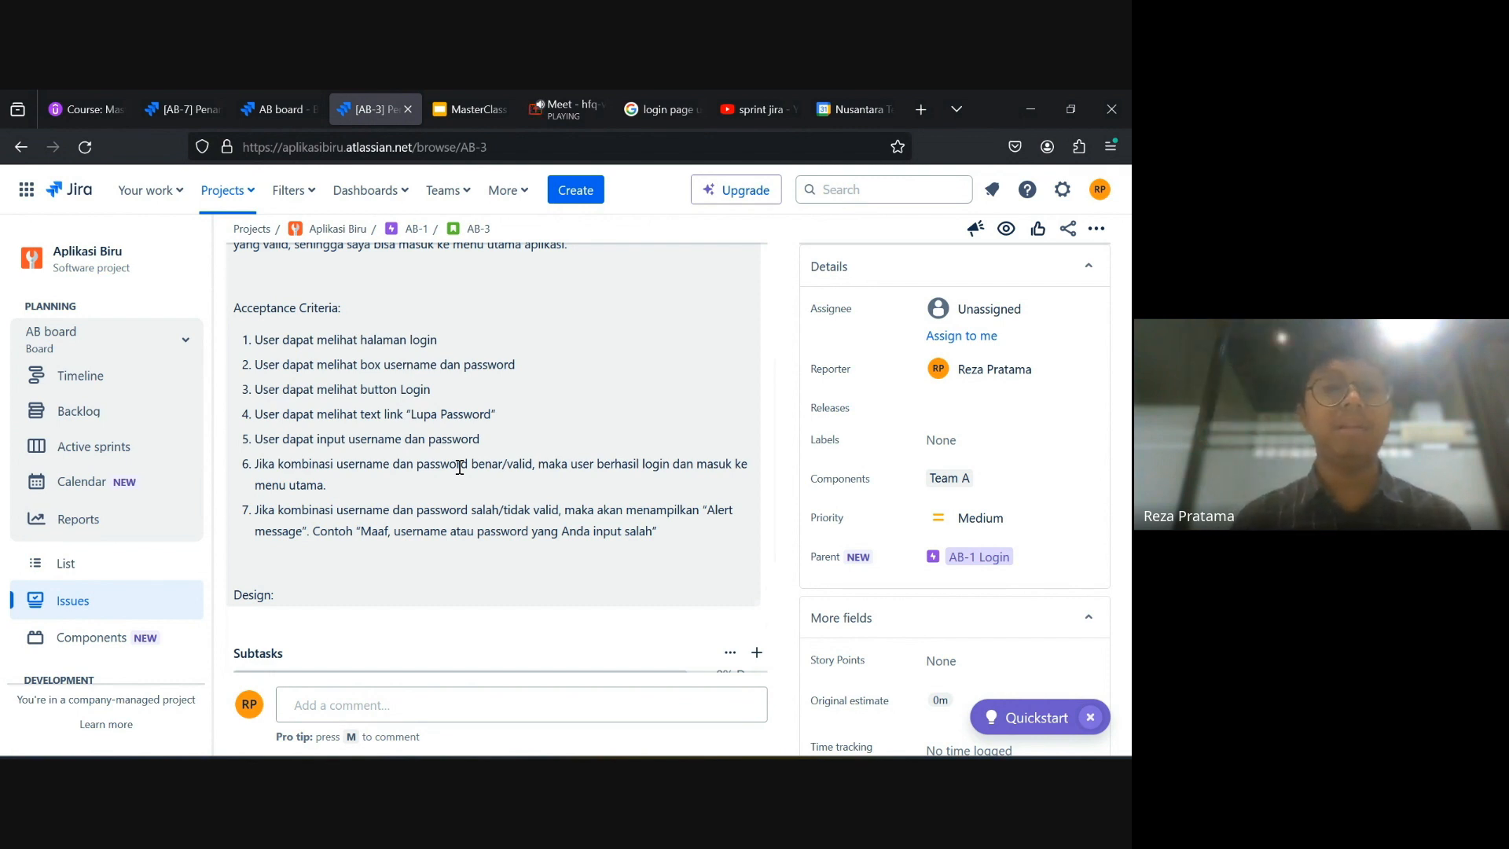
scroll(460, 467, "down", 1)
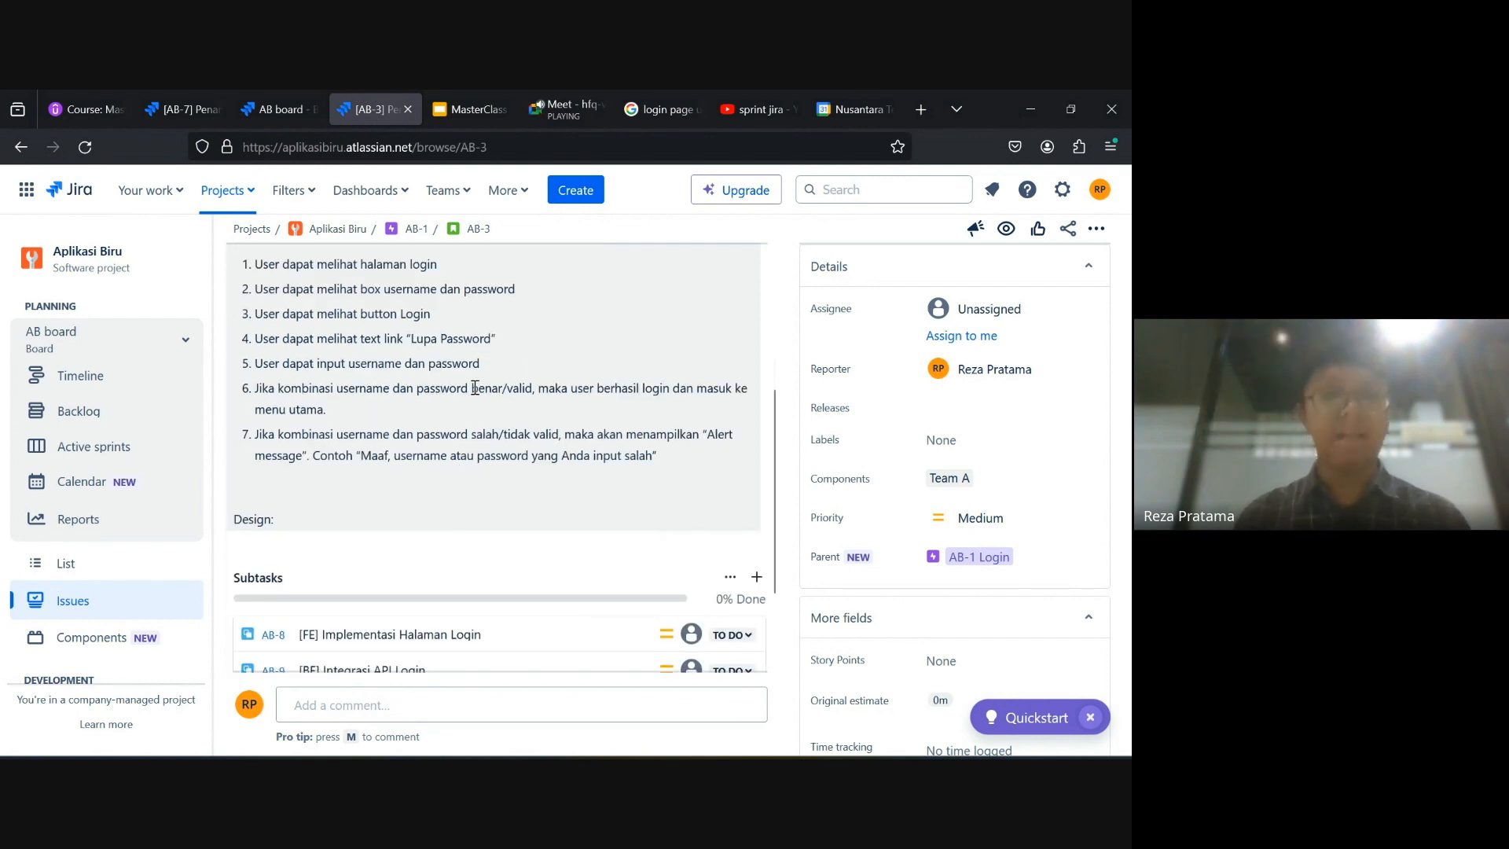
scroll(495, 496, "down", 4)
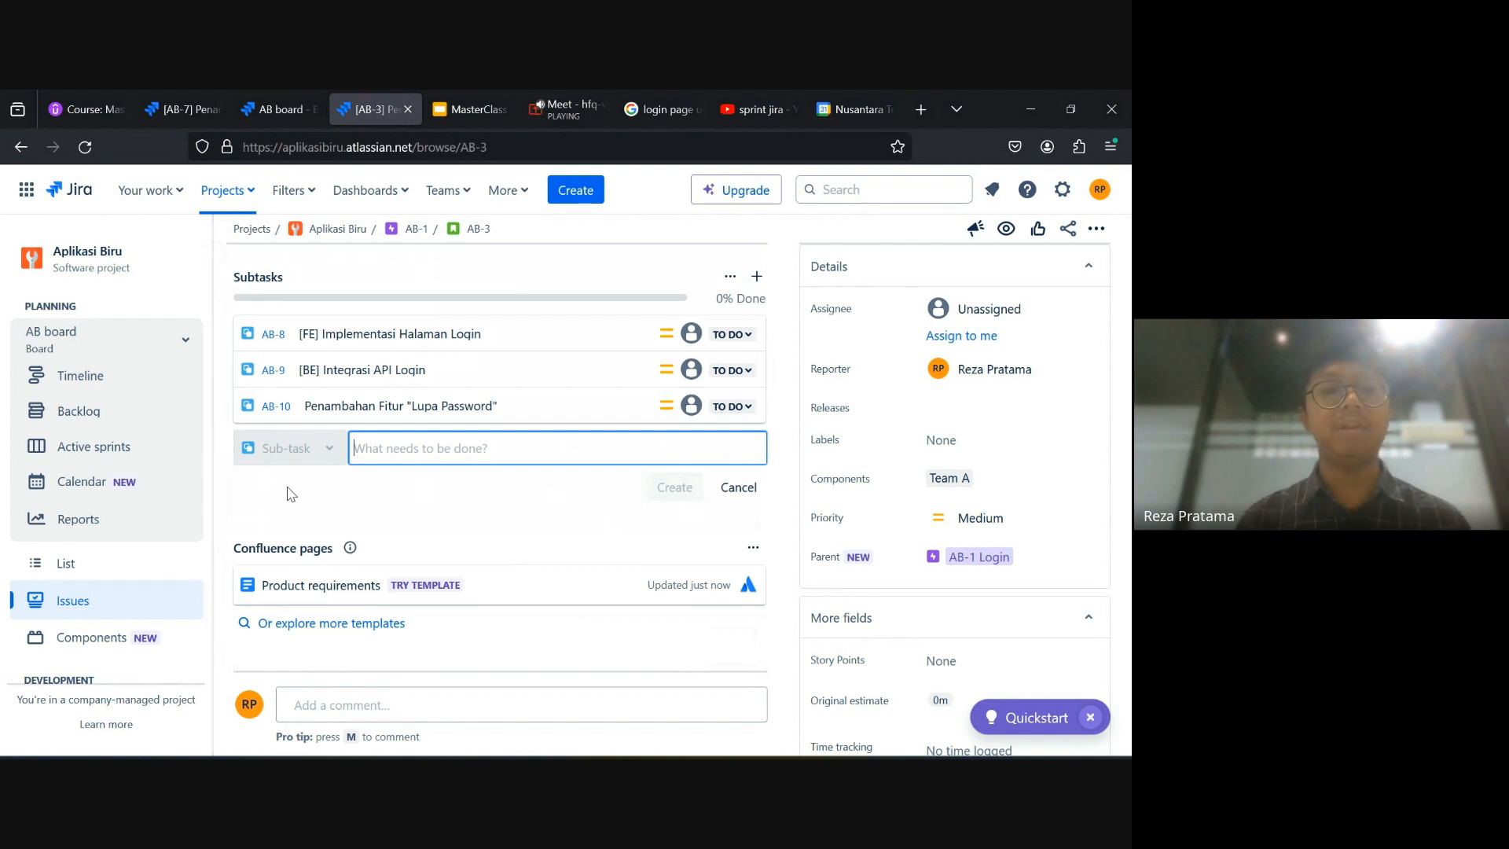
scroll(633, 425, "up", 2)
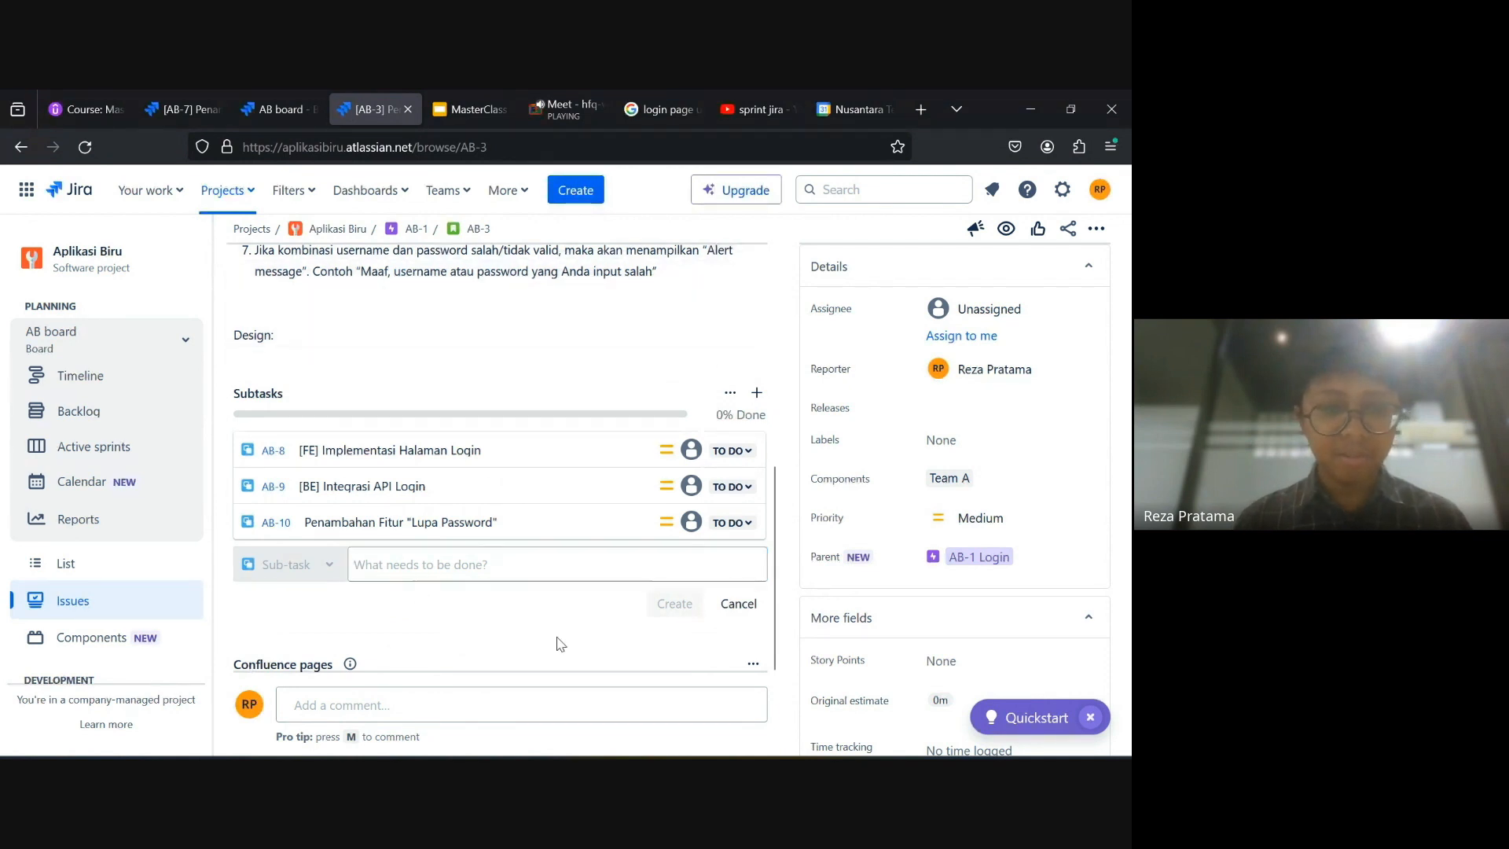
scroll(558, 641, "up", 10)
scroll(558, 643, "down", 2)
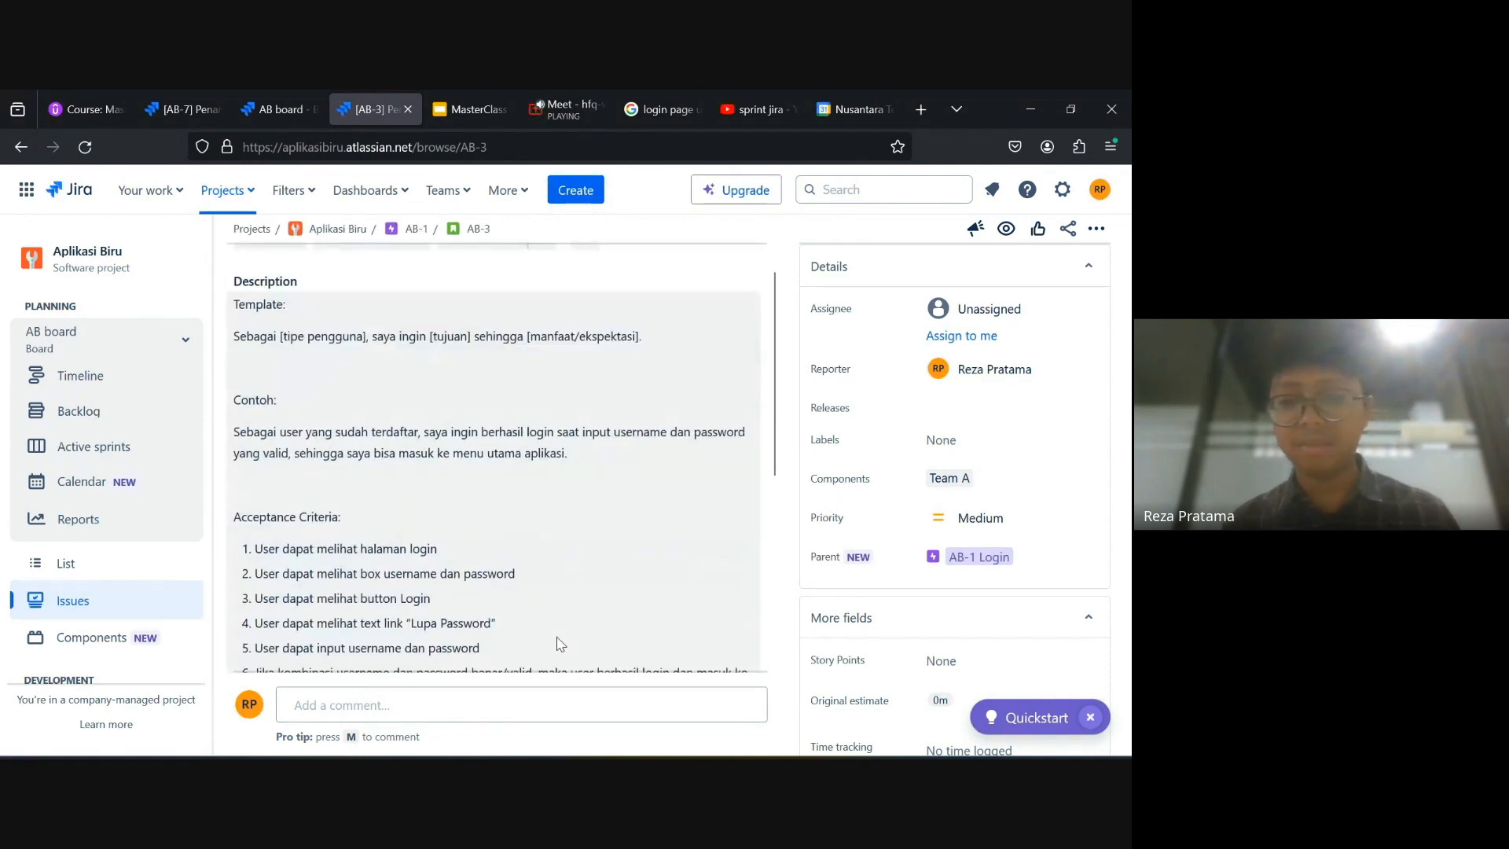
scroll(559, 644, "down", 1)
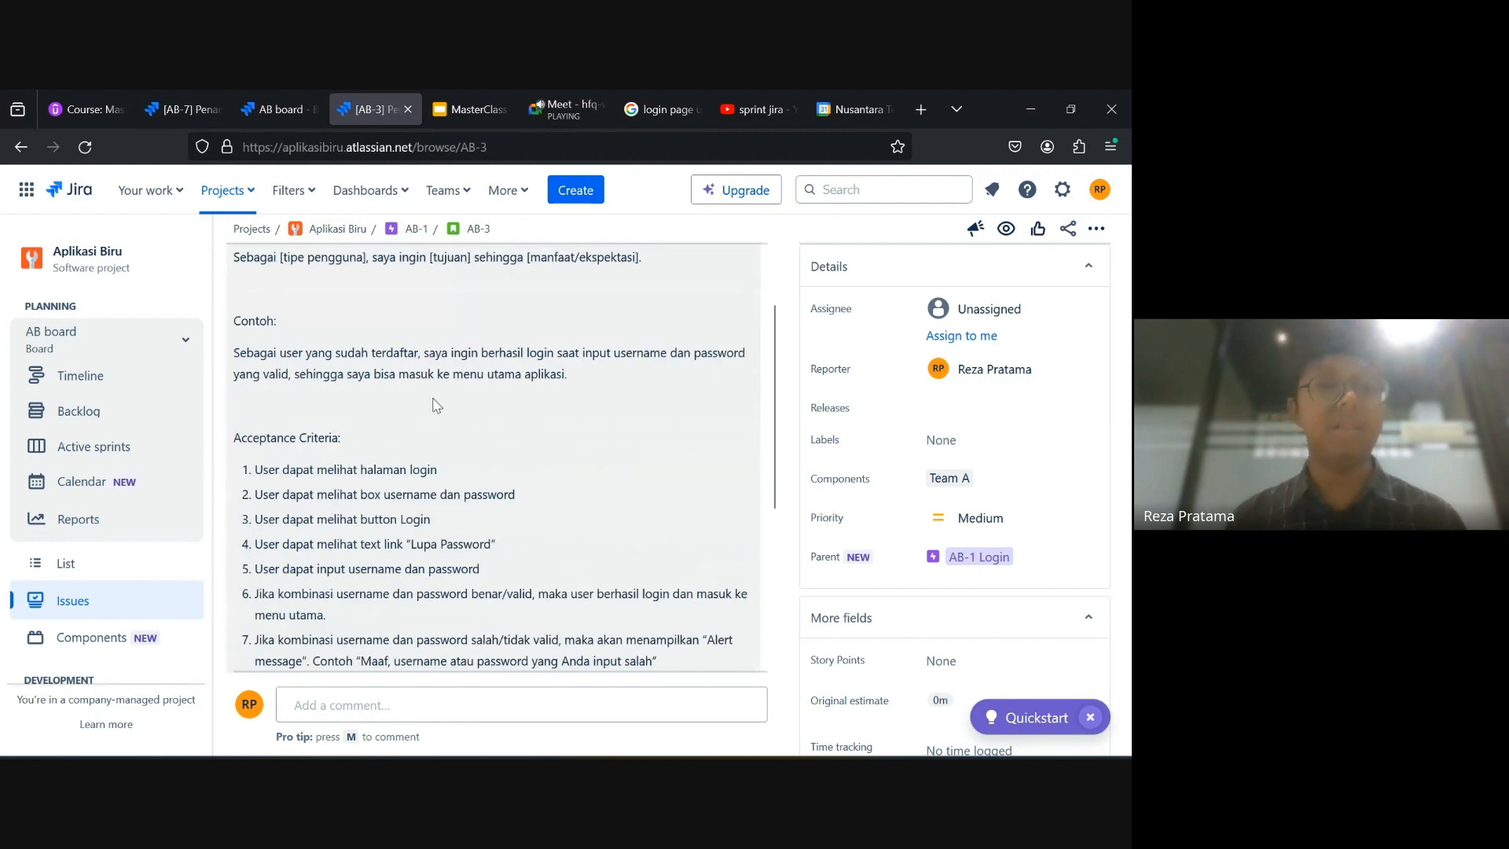
scroll(436, 405, "up", 3)
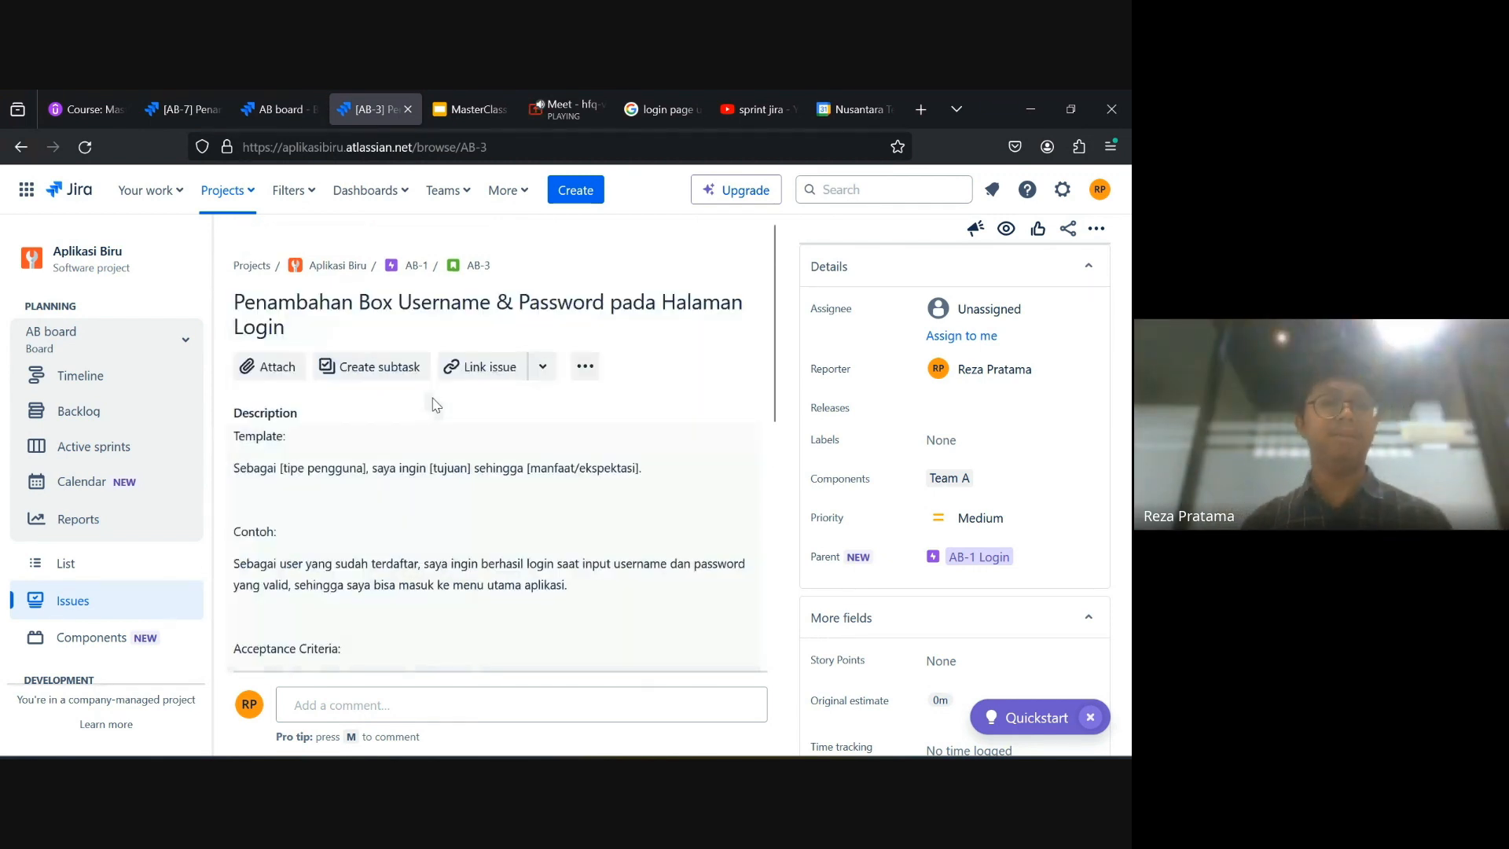
scroll(549, 545, "down", 4)
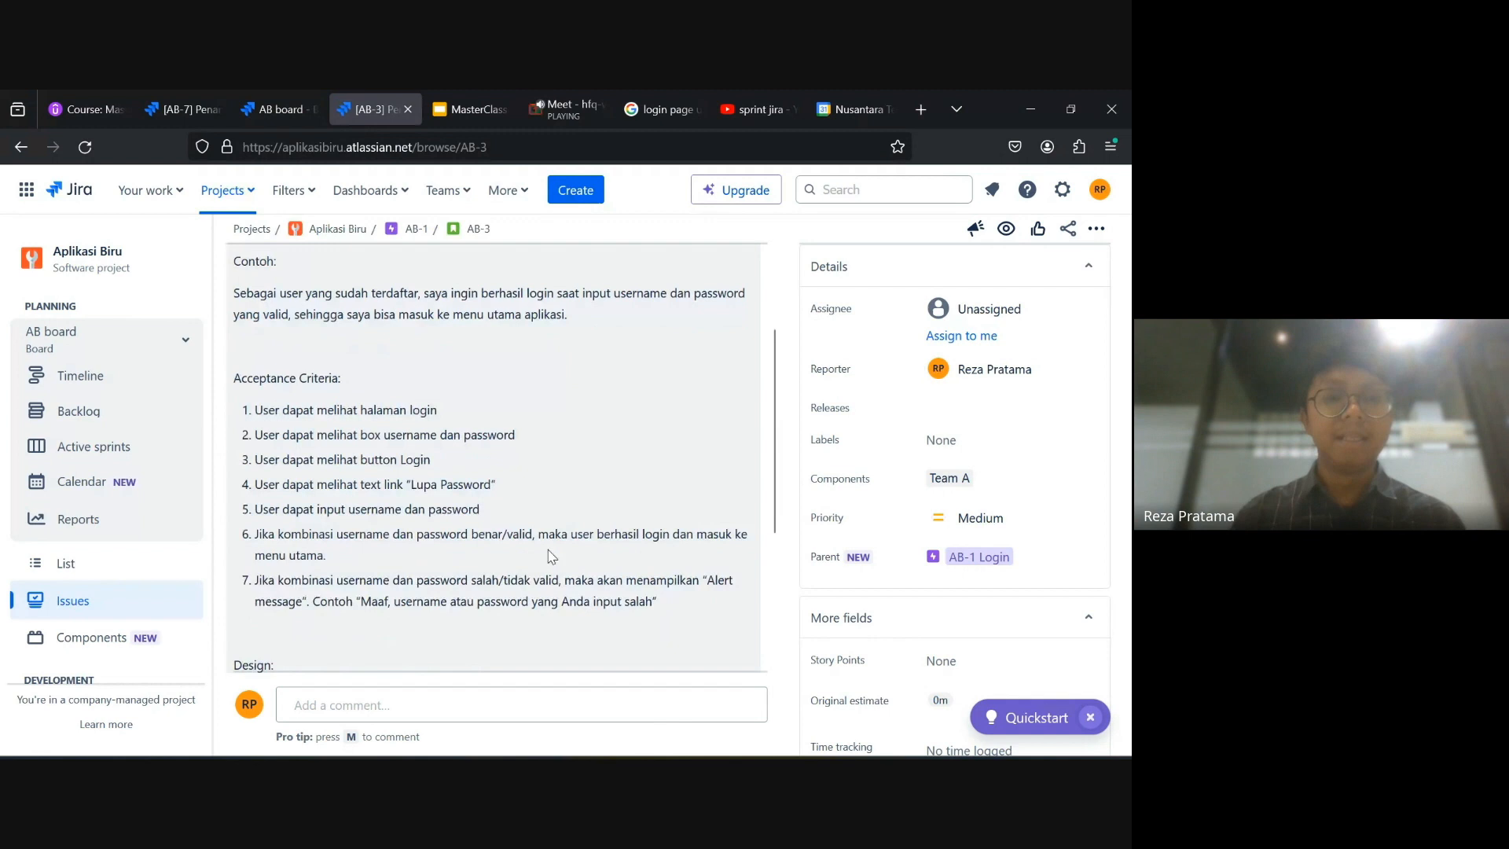
scroll(547, 546, "up", 4)
scroll(552, 556, "down", 1)
scroll(552, 556, "down", 2)
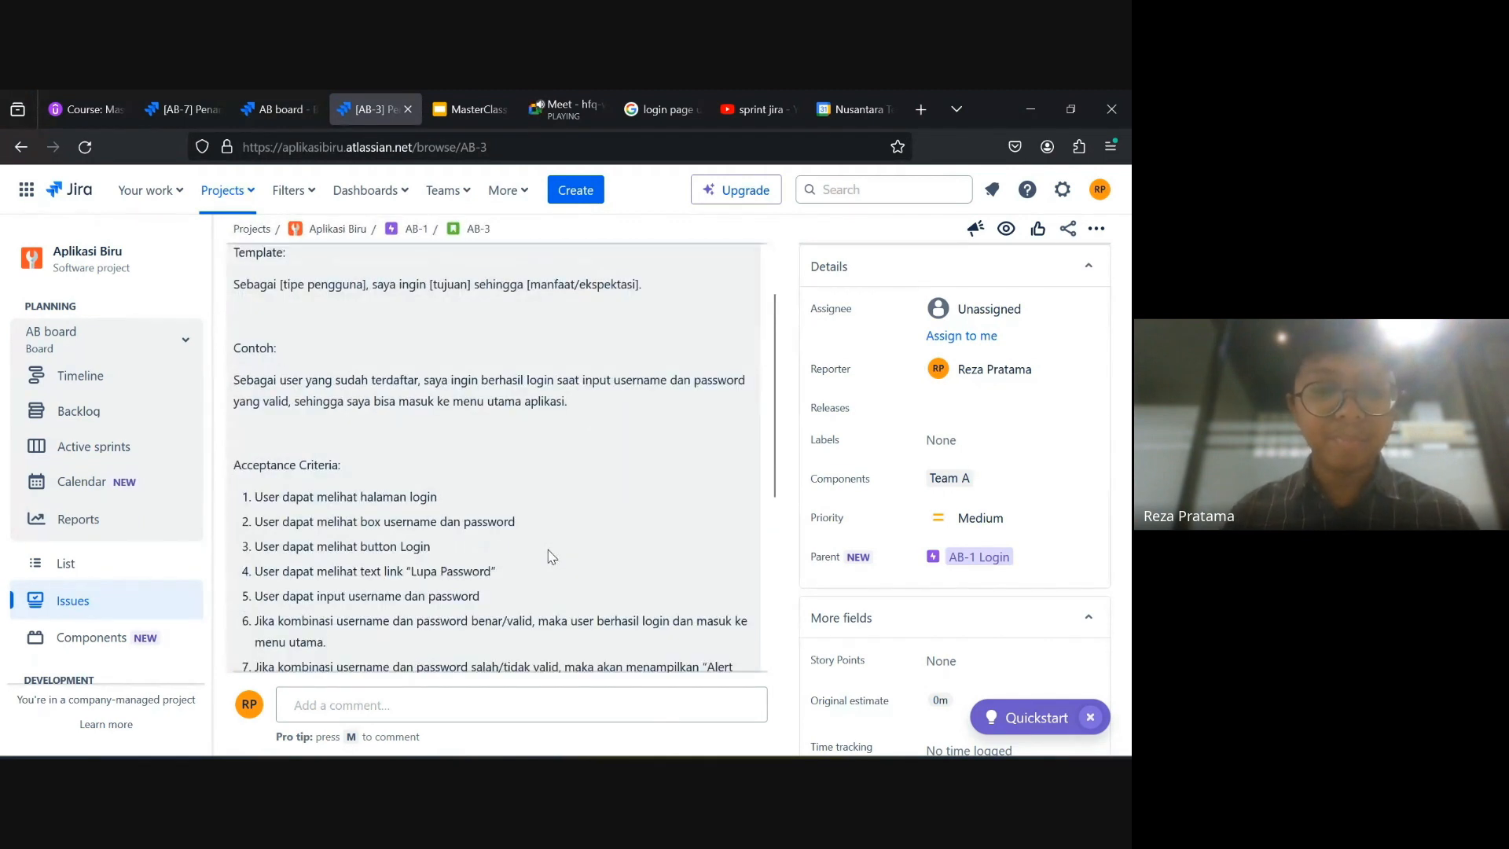
scroll(552, 557, "up", 3)
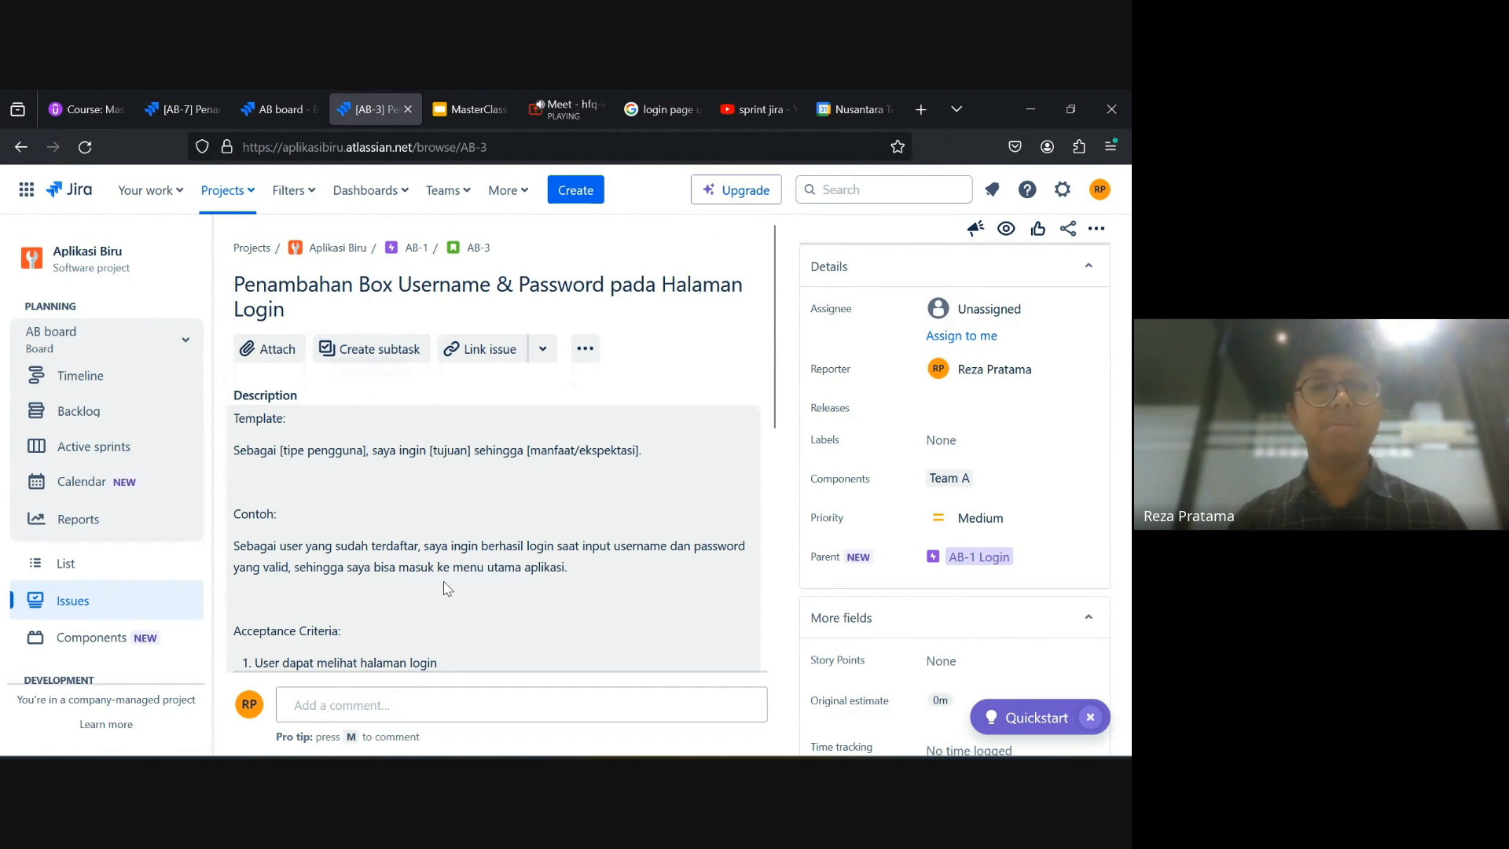
scroll(447, 588, "down", 3)
scroll(445, 581, "down", 5)
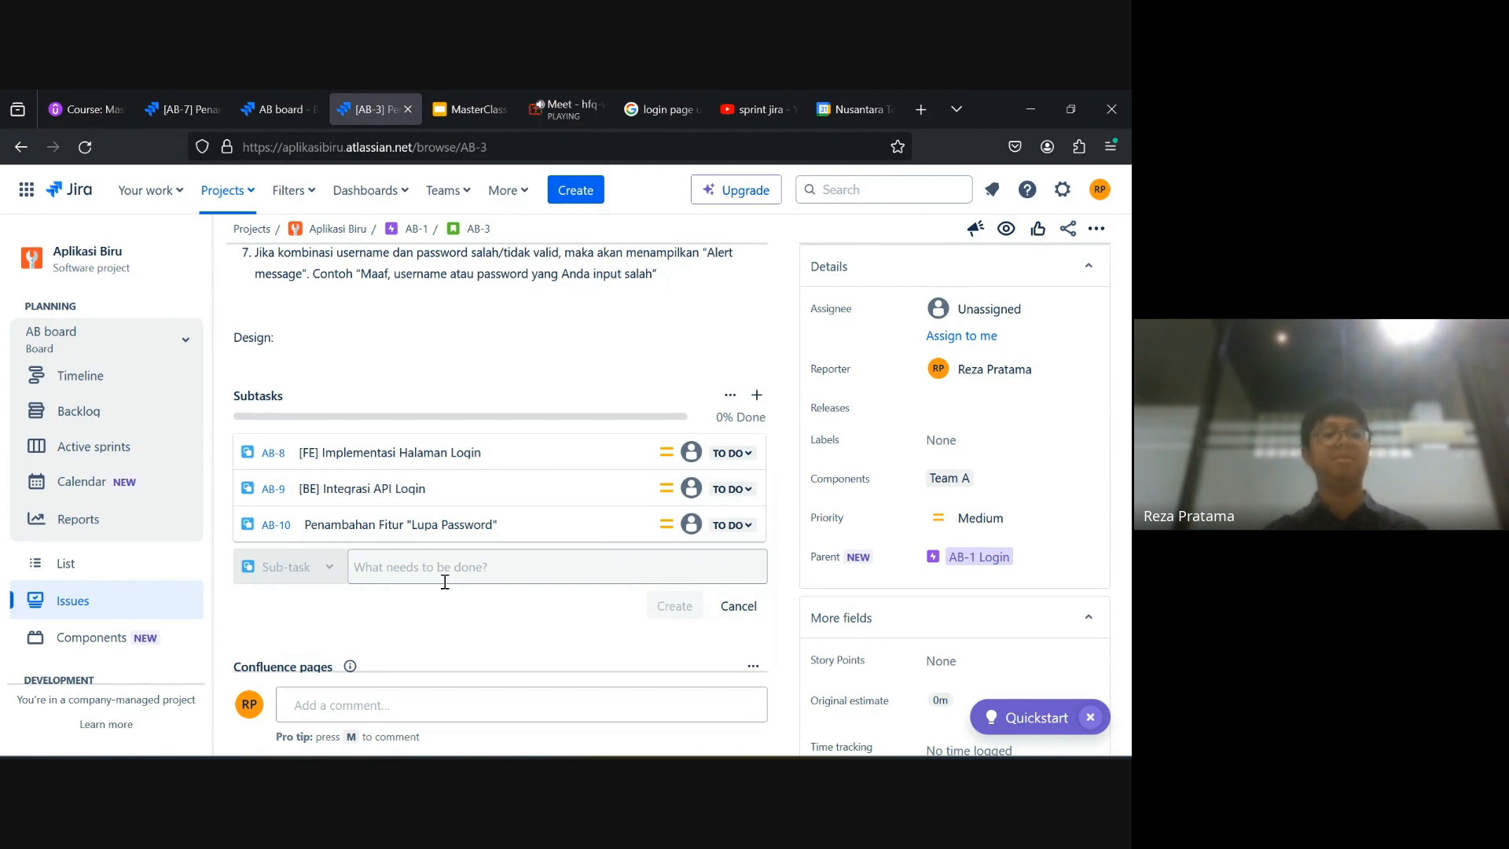
mouse_move(382, 464)
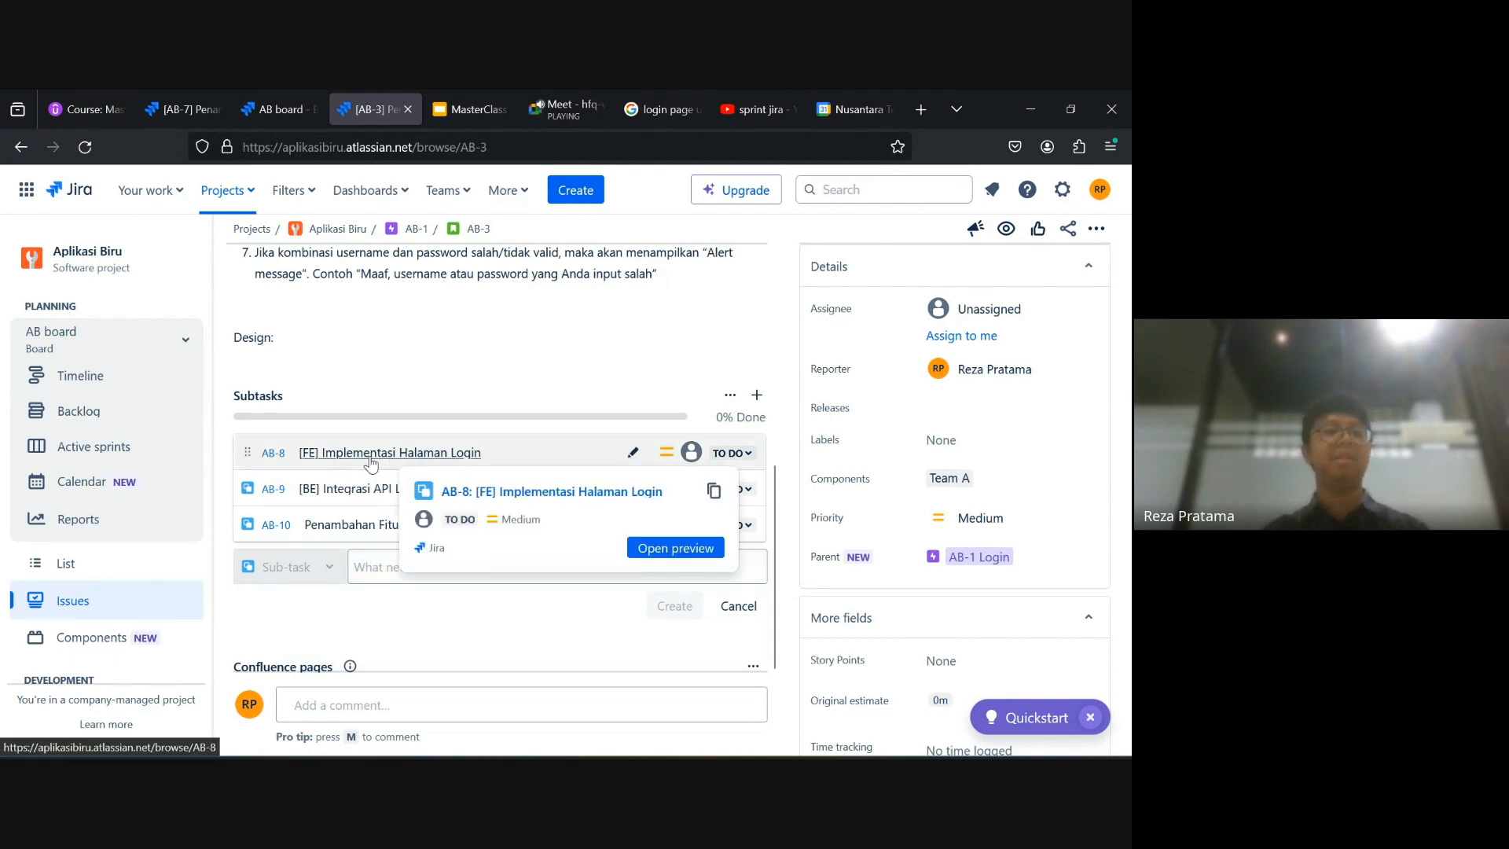
scroll(393, 598, "up", 5)
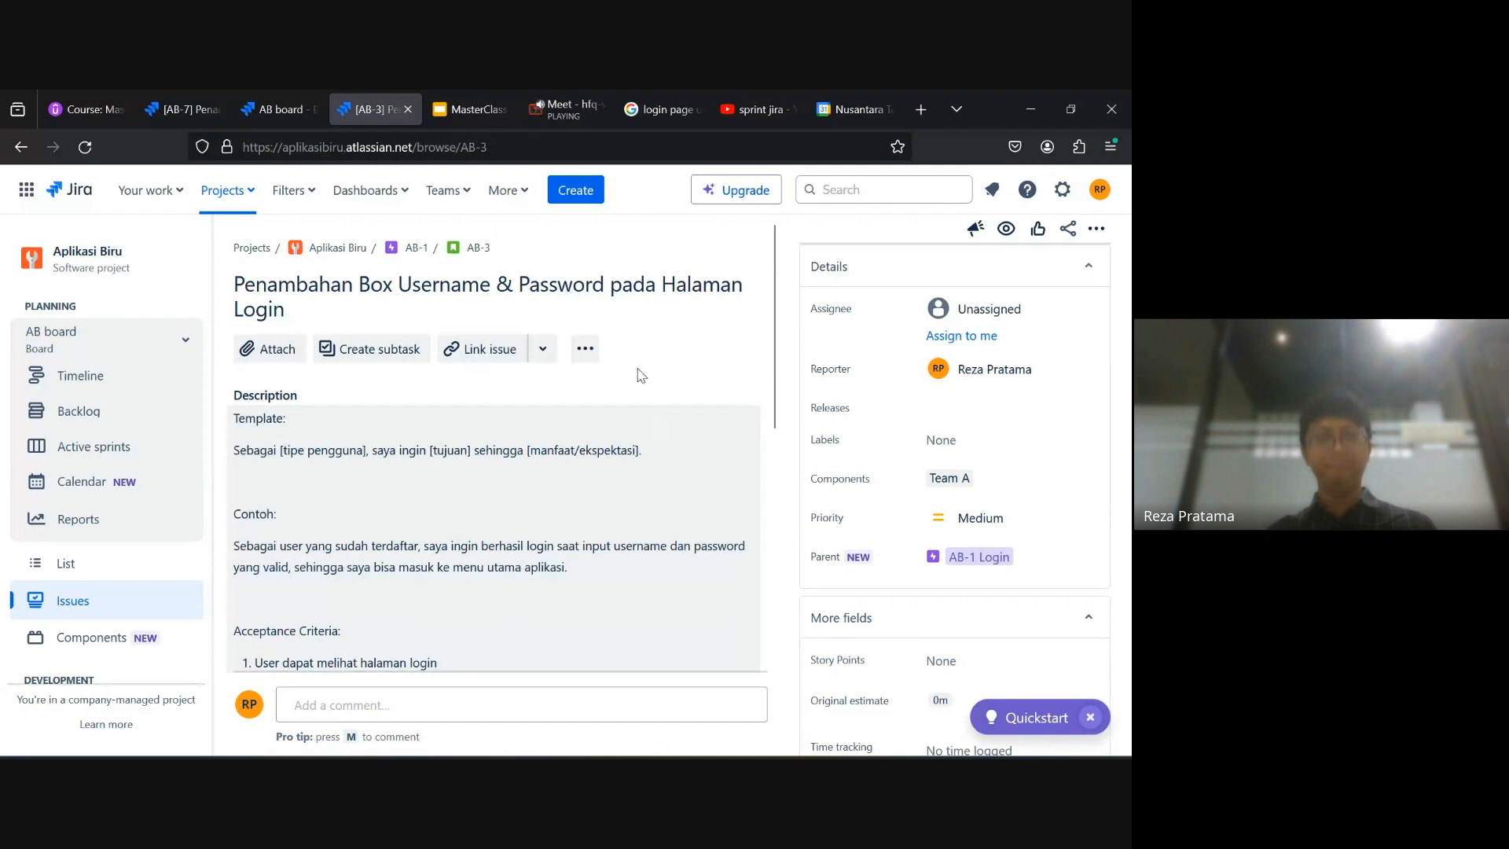